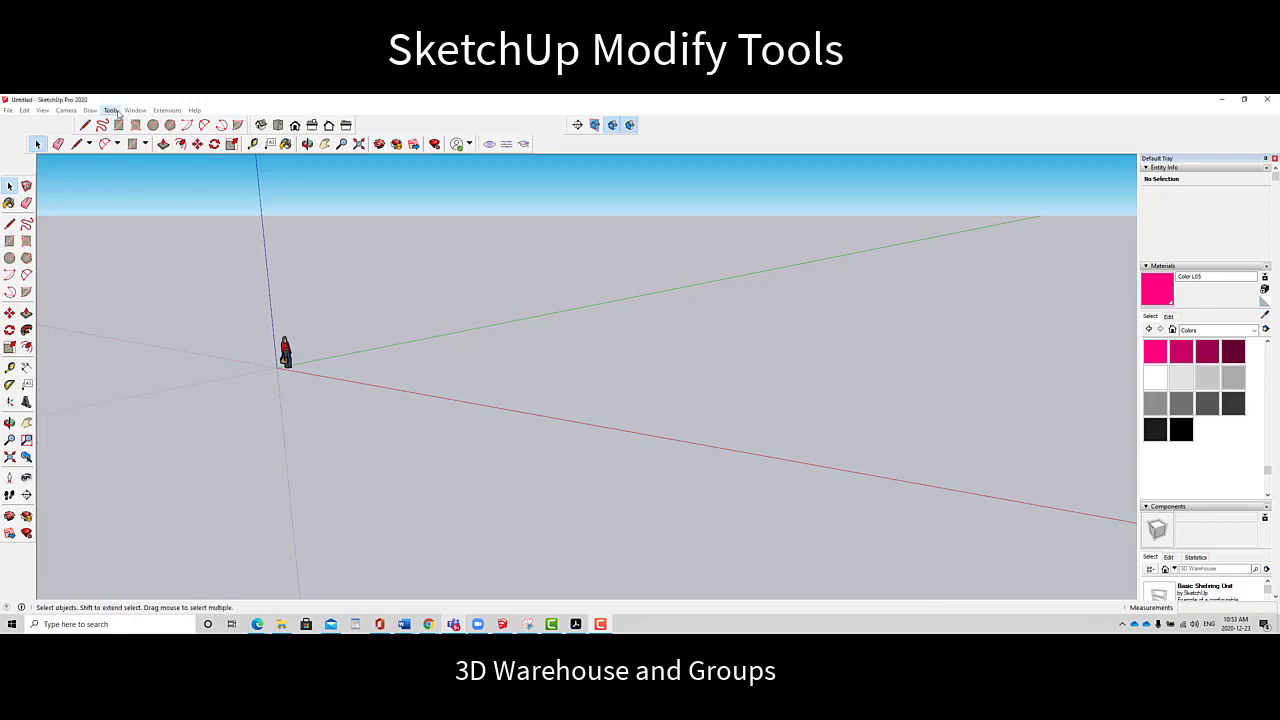
pyautogui.click(114, 111)
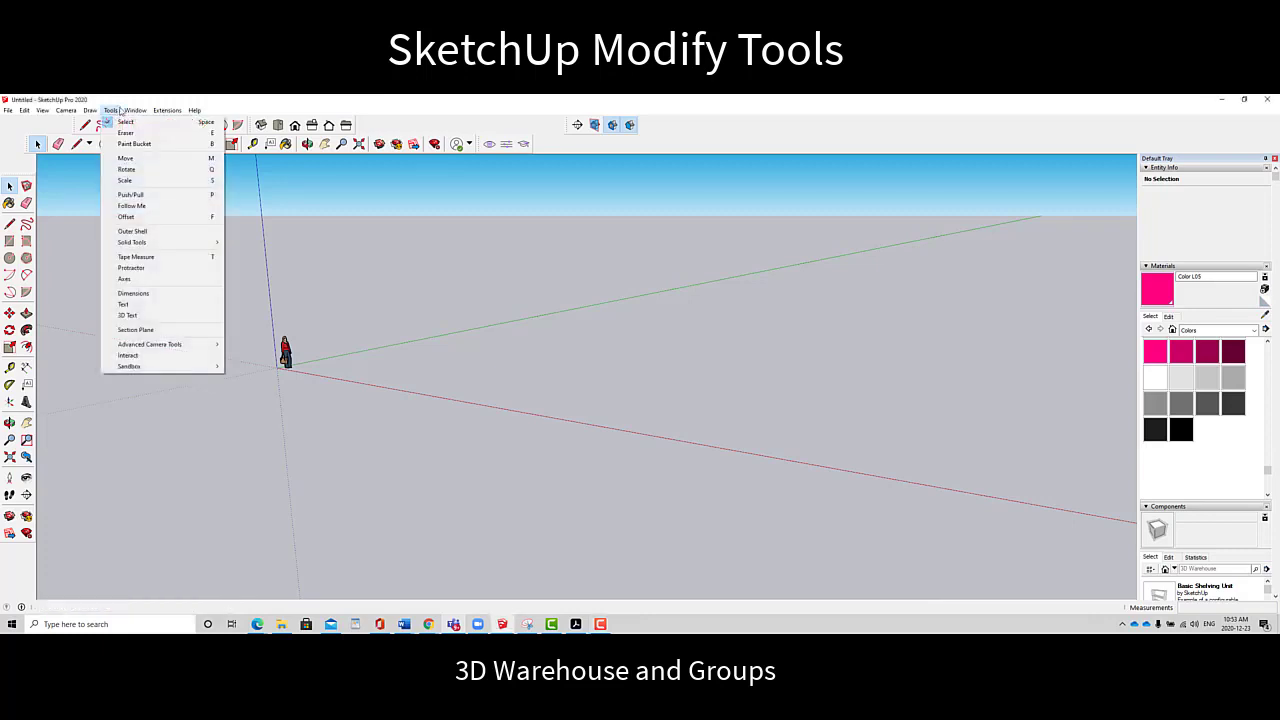
pyautogui.click(430, 109)
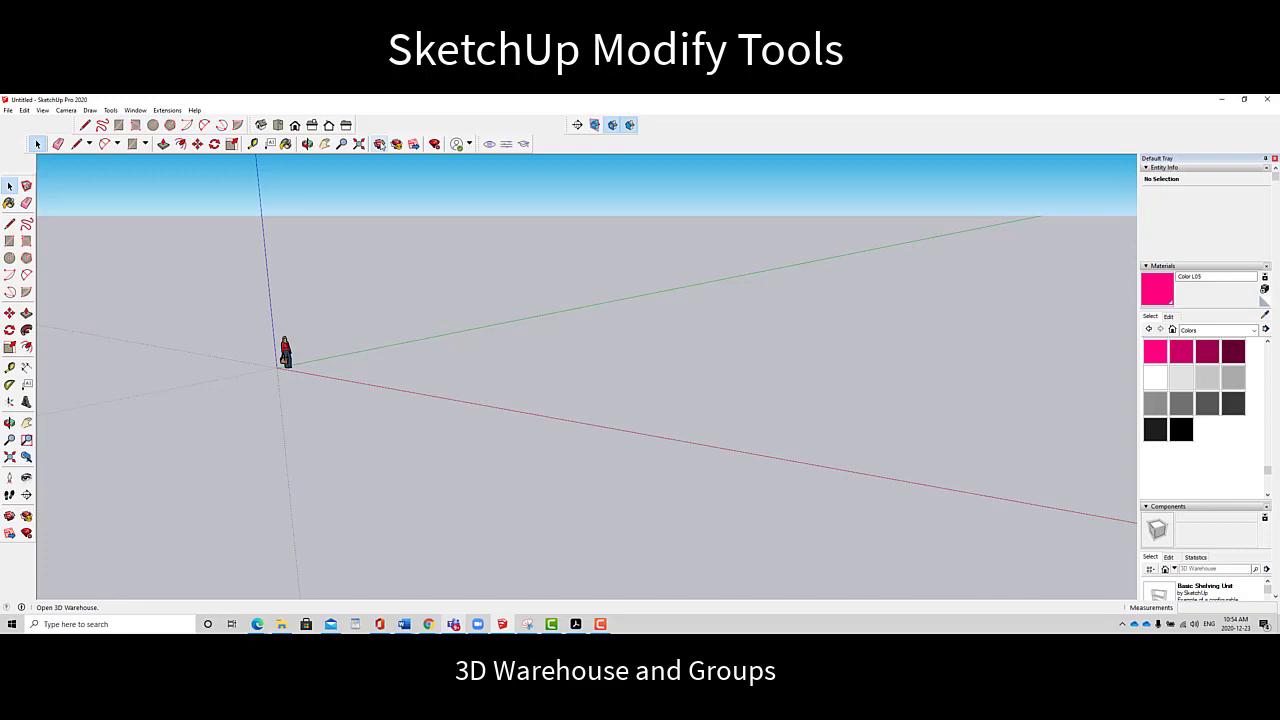
# Open the 3D Warehouse and search all categories for "chair"
pyautogui.click(379, 143)
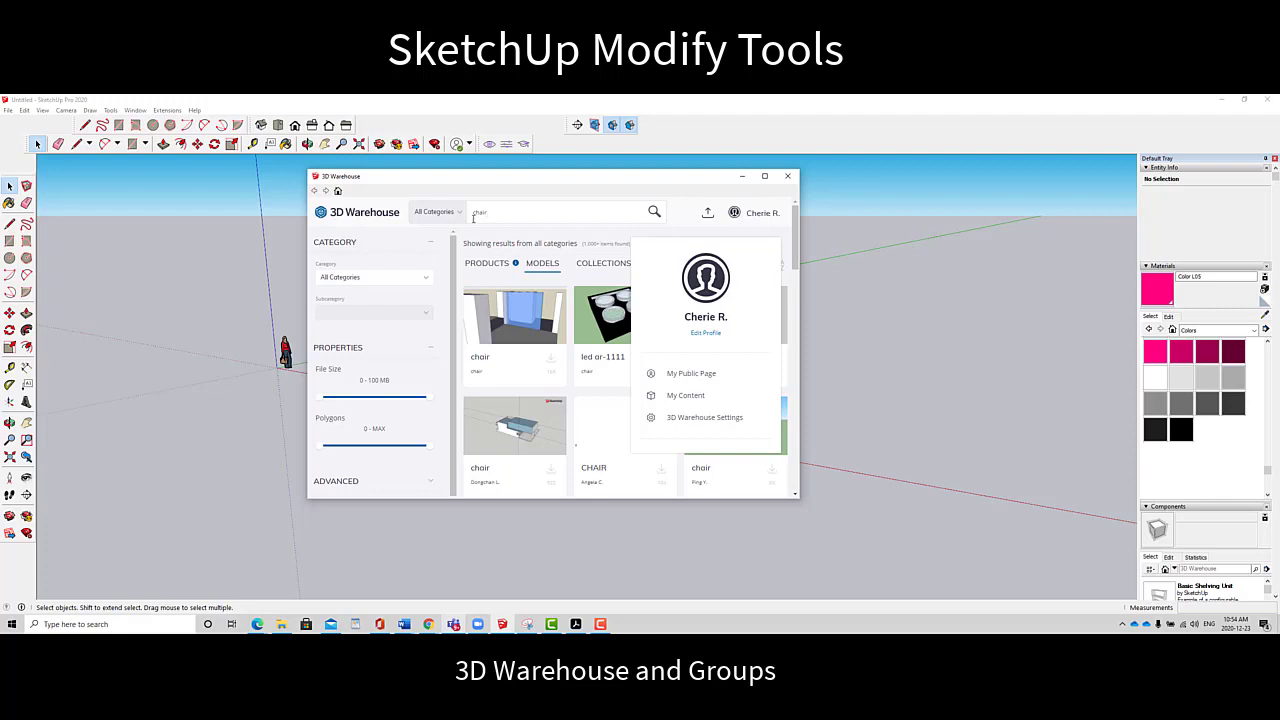
pyautogui.hotkey('ctrl', 'a')
pyautogui.write('chair')
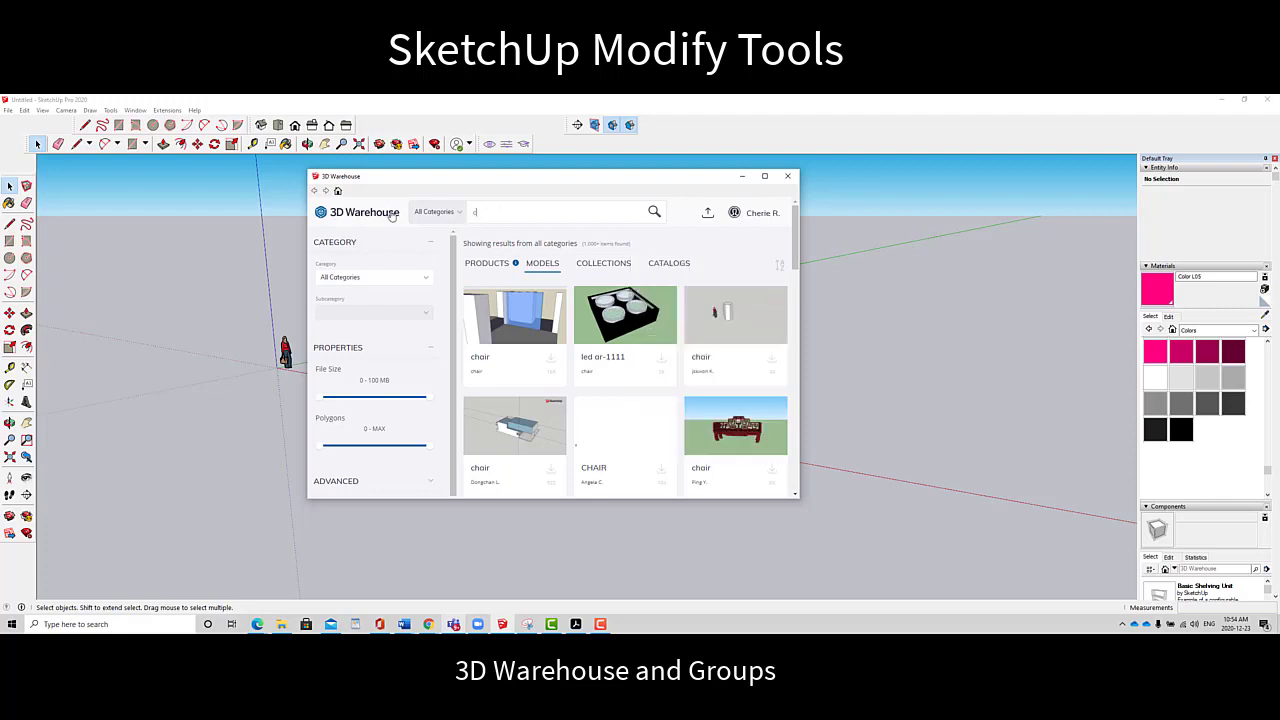
pyautogui.click(655, 212)
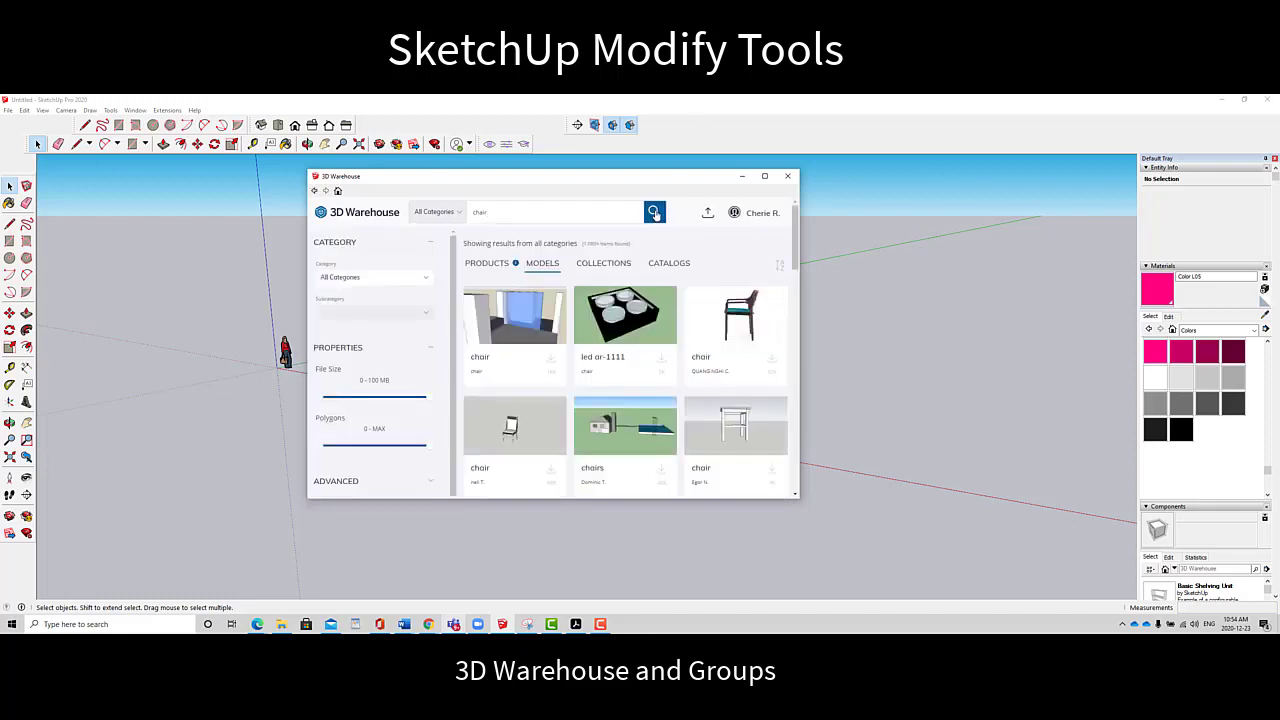
# Browse the chair results under Products, Models, Collections and Catalogs
pyautogui.click(489, 263)
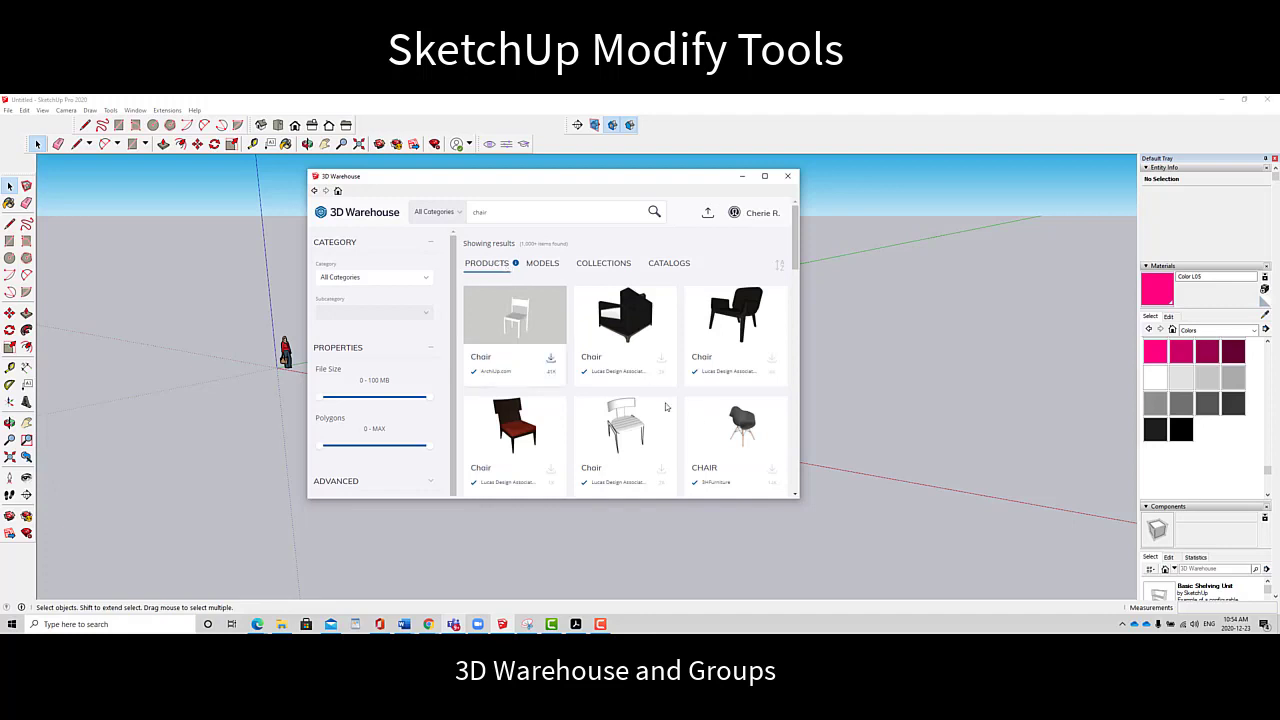
pyautogui.scroll(-5, 647, 395)
pyautogui.scroll(5, 647, 396)
pyautogui.click(545, 263)
pyautogui.scroll(-4, 693, 366)
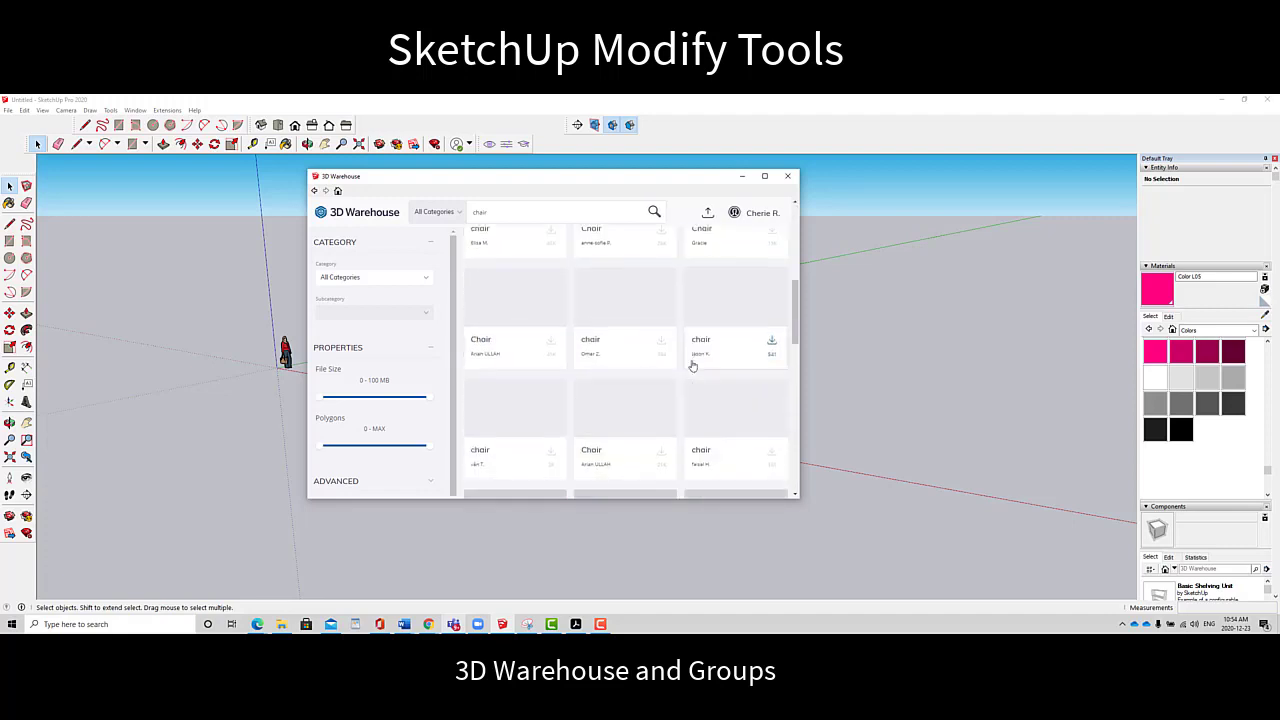
pyautogui.scroll(5, 693, 366)
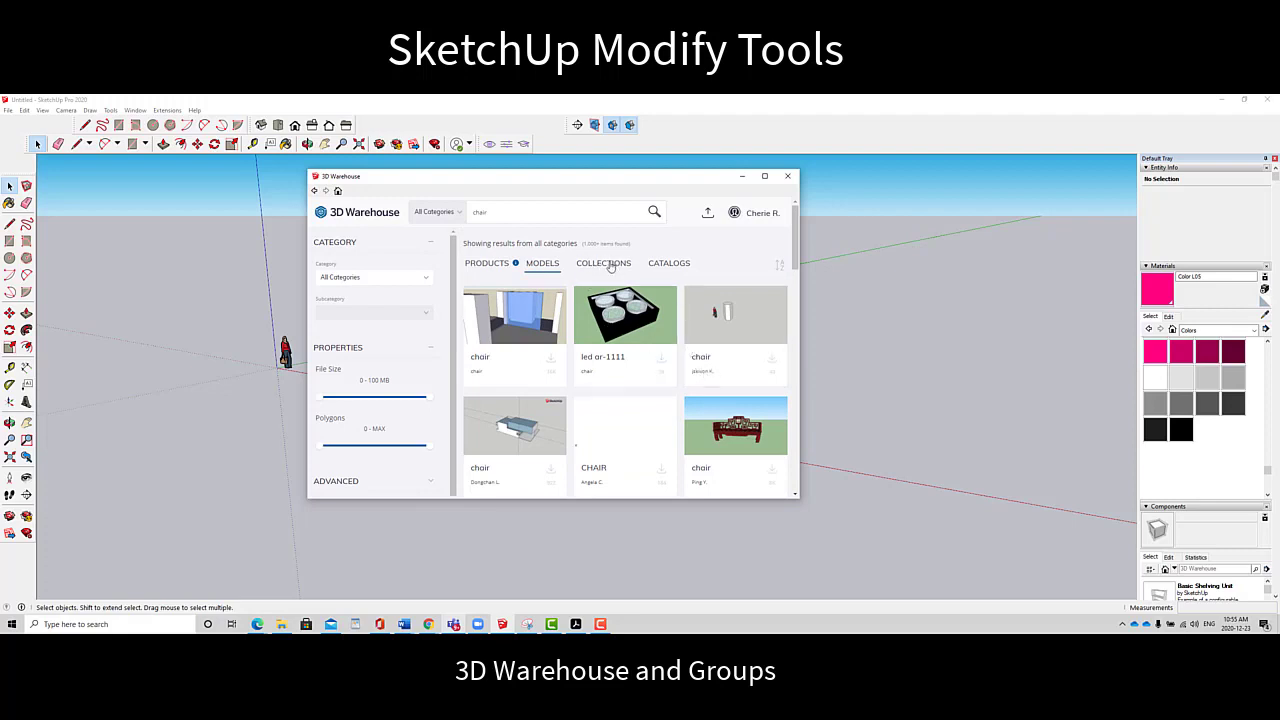
pyautogui.click(610, 264)
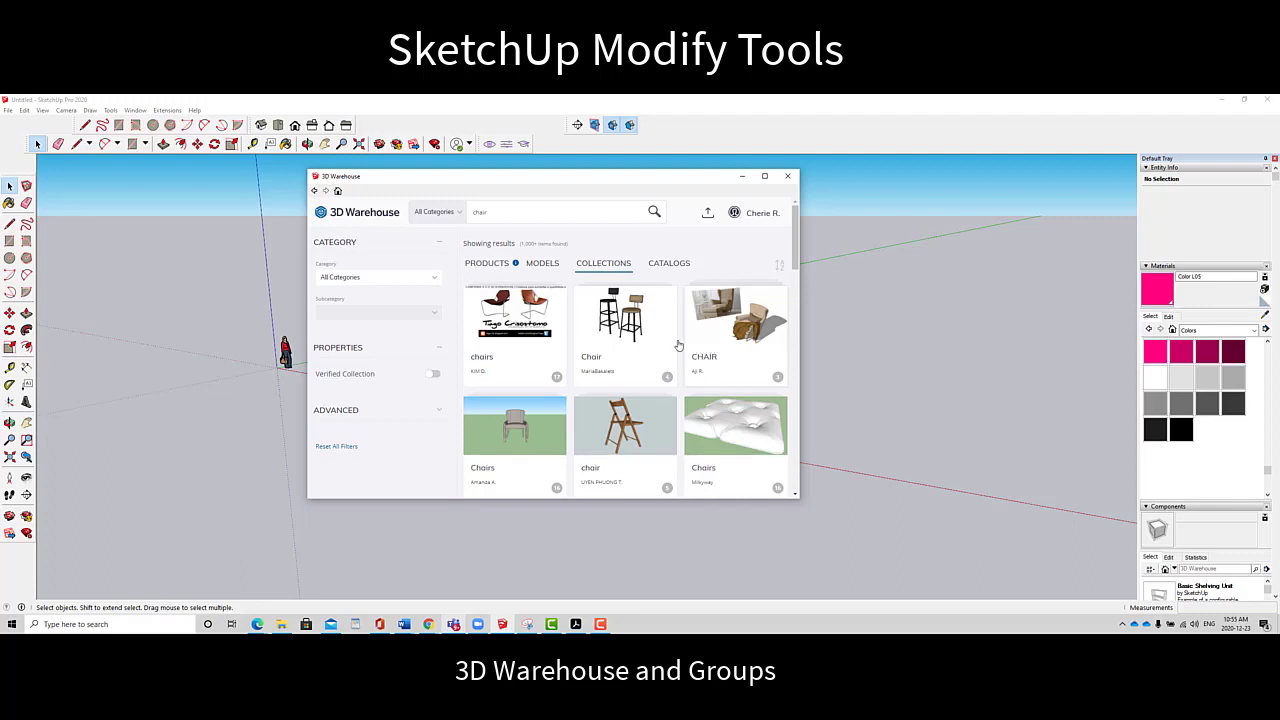
pyautogui.click(669, 264)
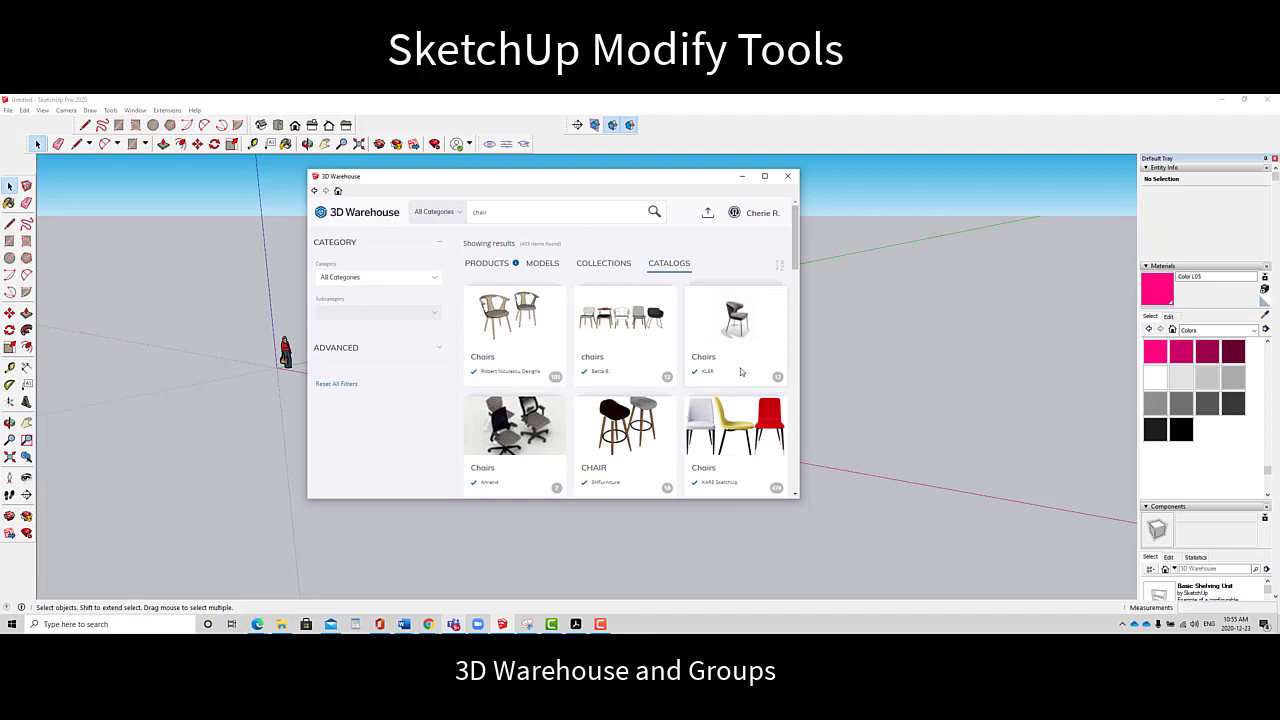
pyautogui.scroll(-3, 740, 372)
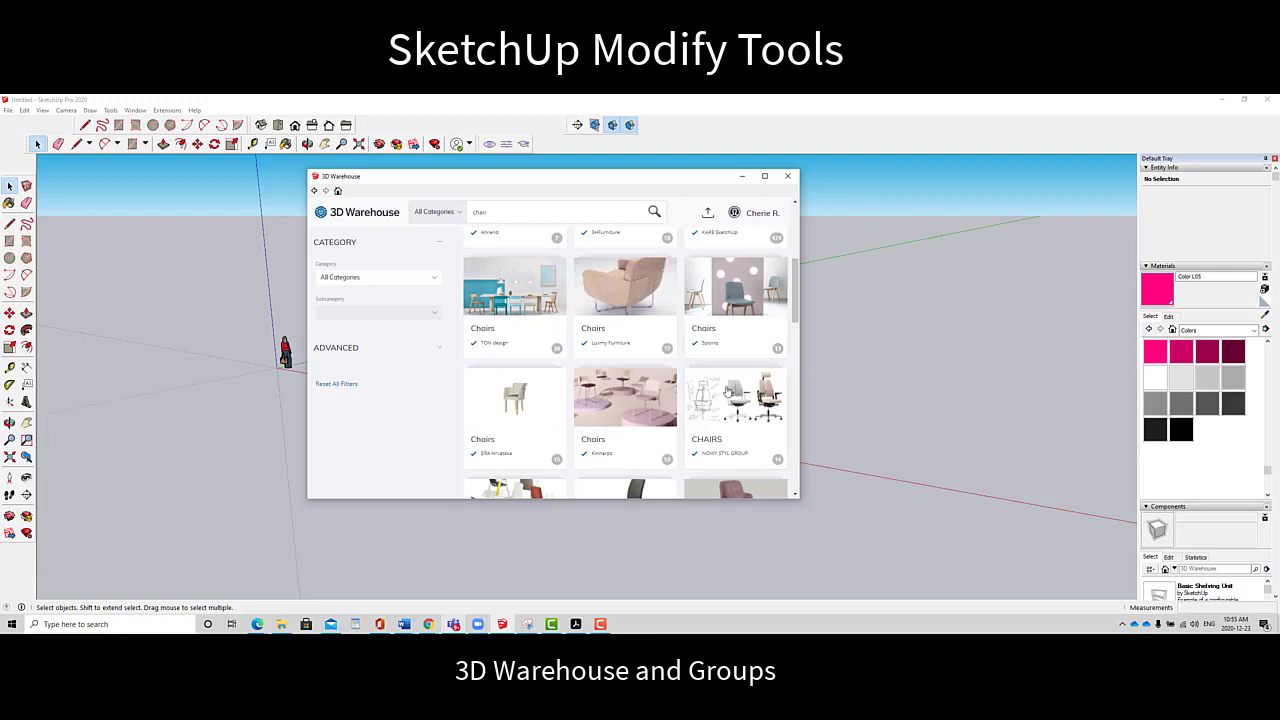
pyautogui.scroll(-2, 740, 381)
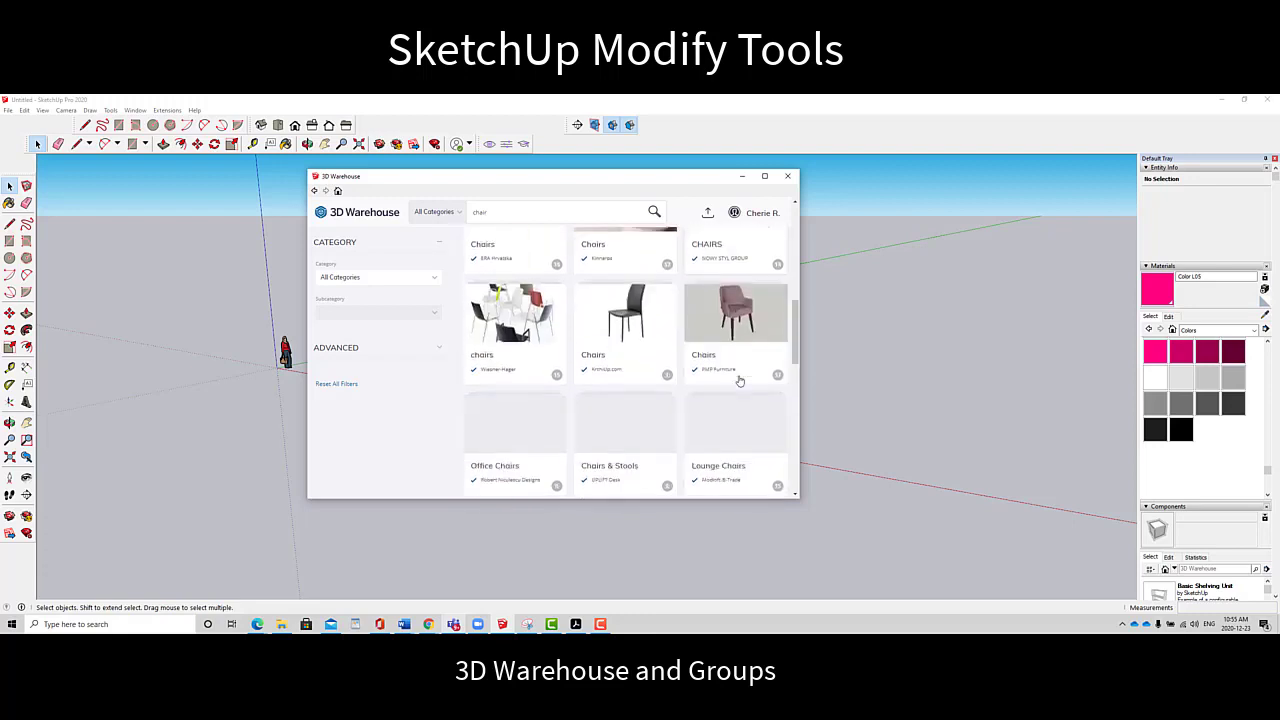
pyautogui.scroll(-2, 738, 382)
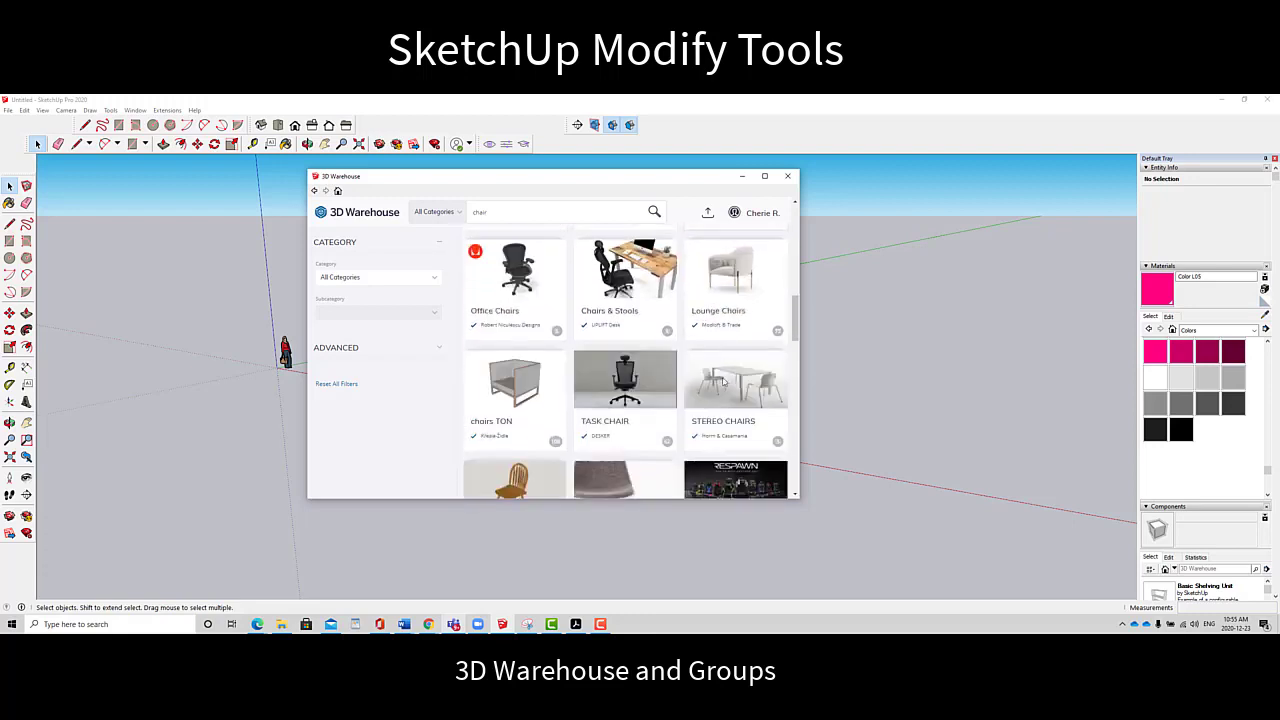
pyautogui.scroll(-2, 724, 383)
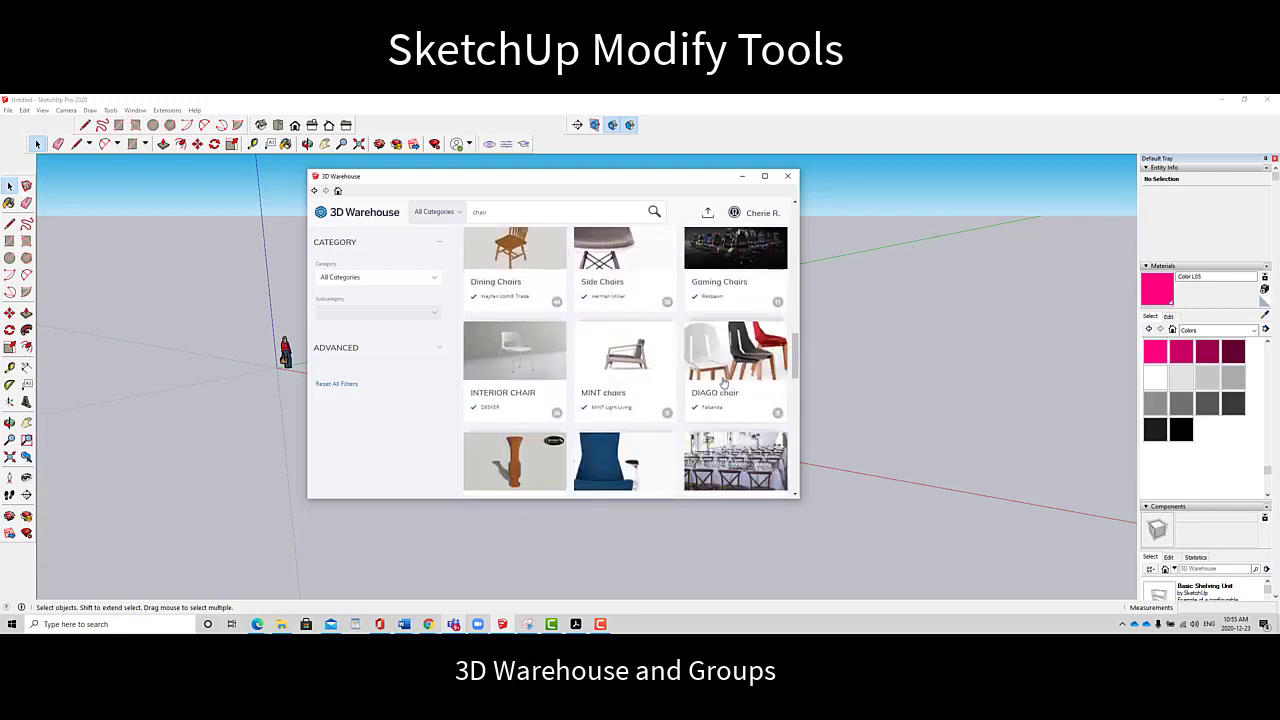
pyautogui.scroll(8, 724, 383)
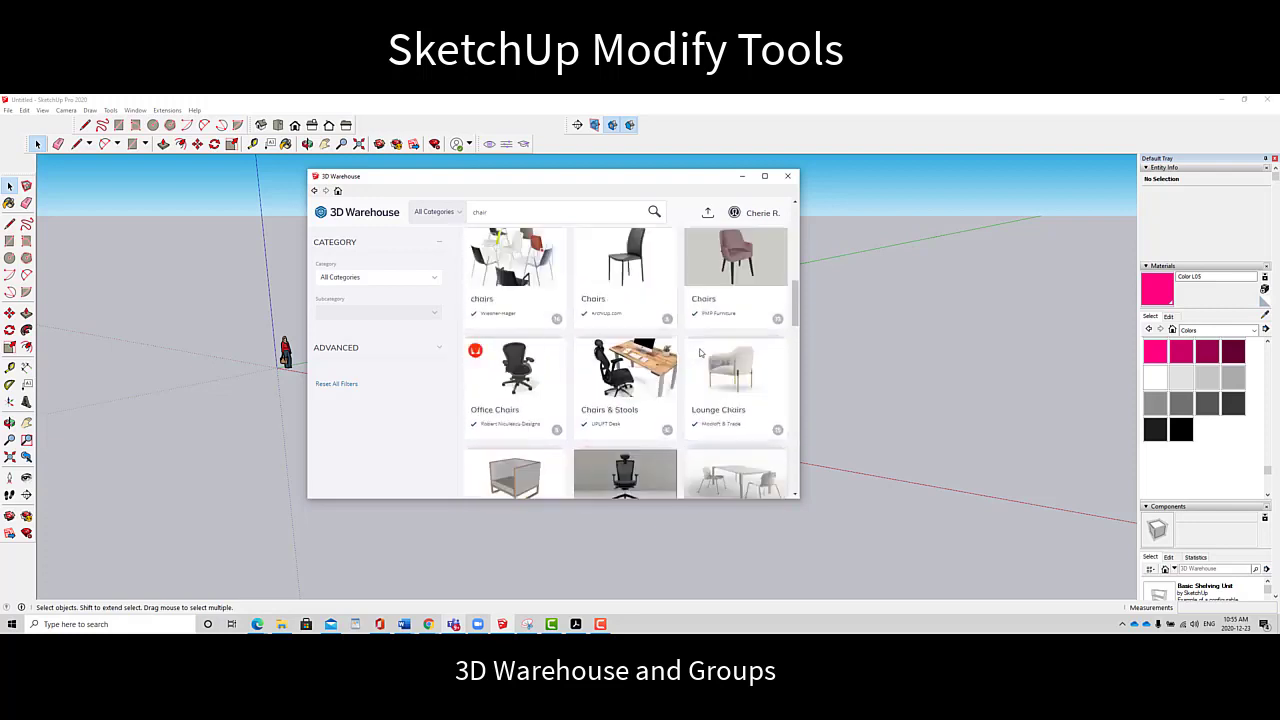
# Load the black armchair with thin metal legs from the Models results directly into the model and place it near the standing figure
pyautogui.click(546, 264)
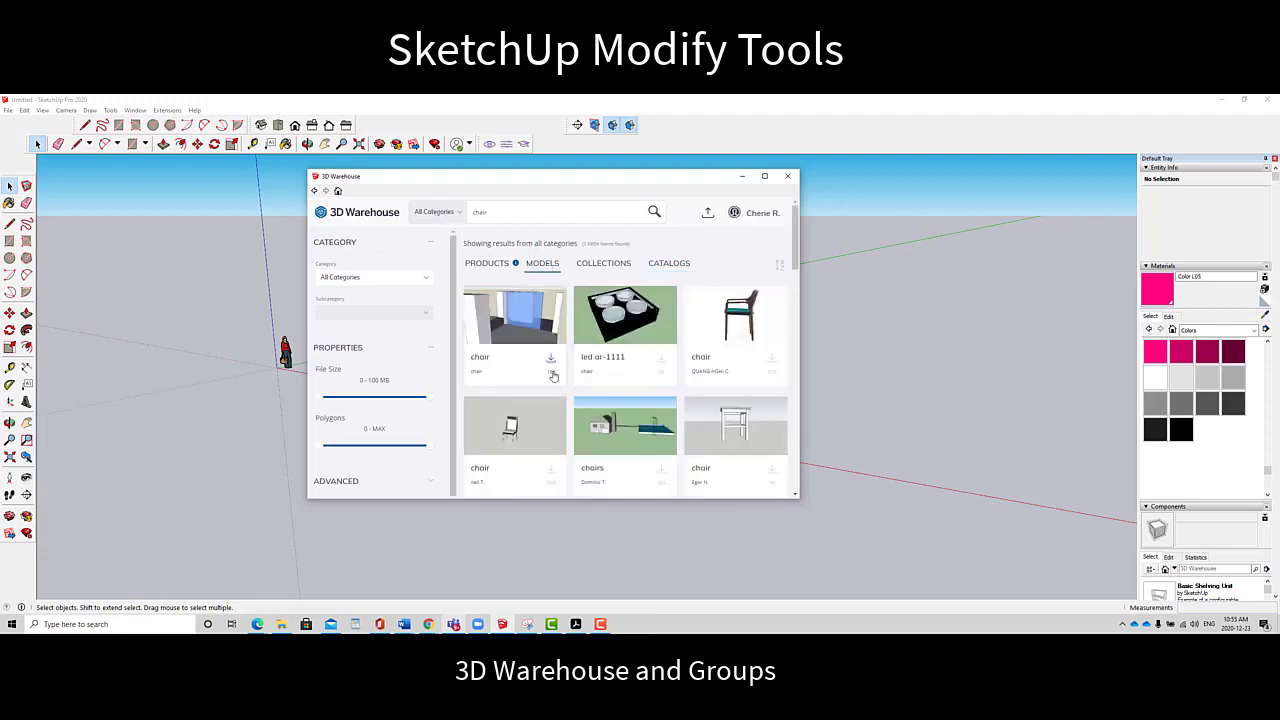
pyautogui.scroll(-2, 586, 371)
pyautogui.scroll(-3, 586, 375)
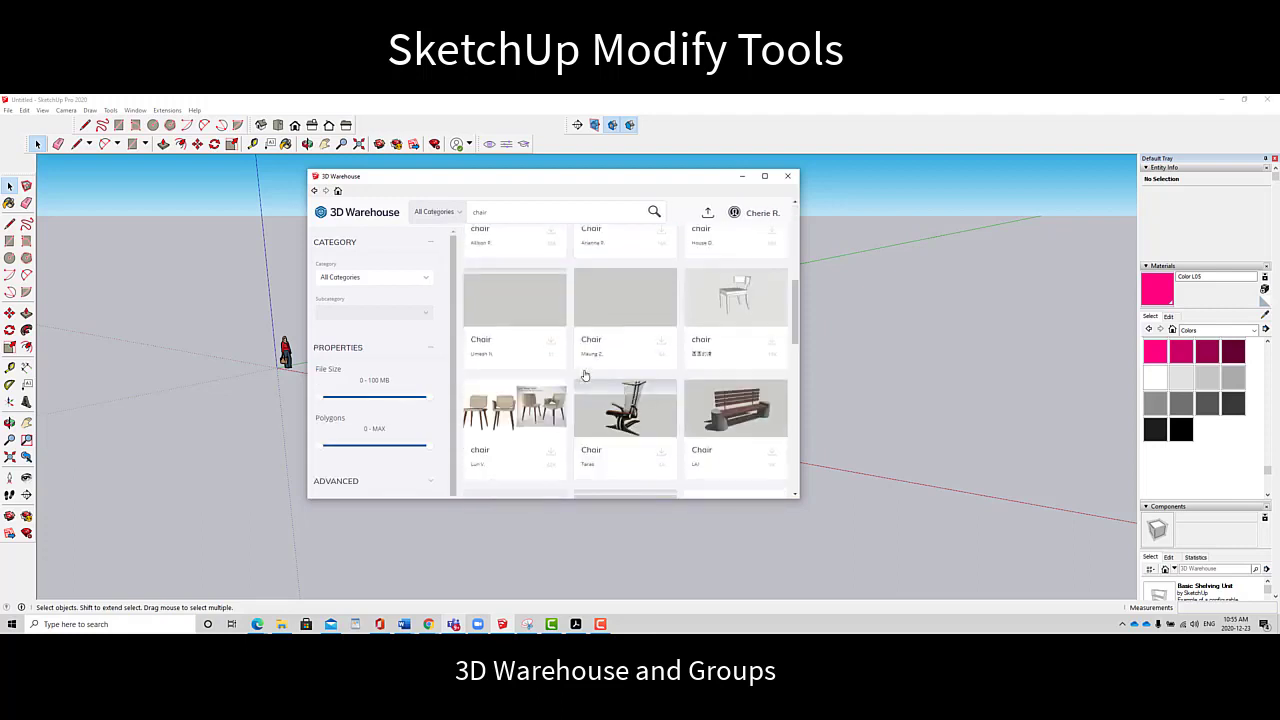
pyautogui.scroll(6, 640, 280)
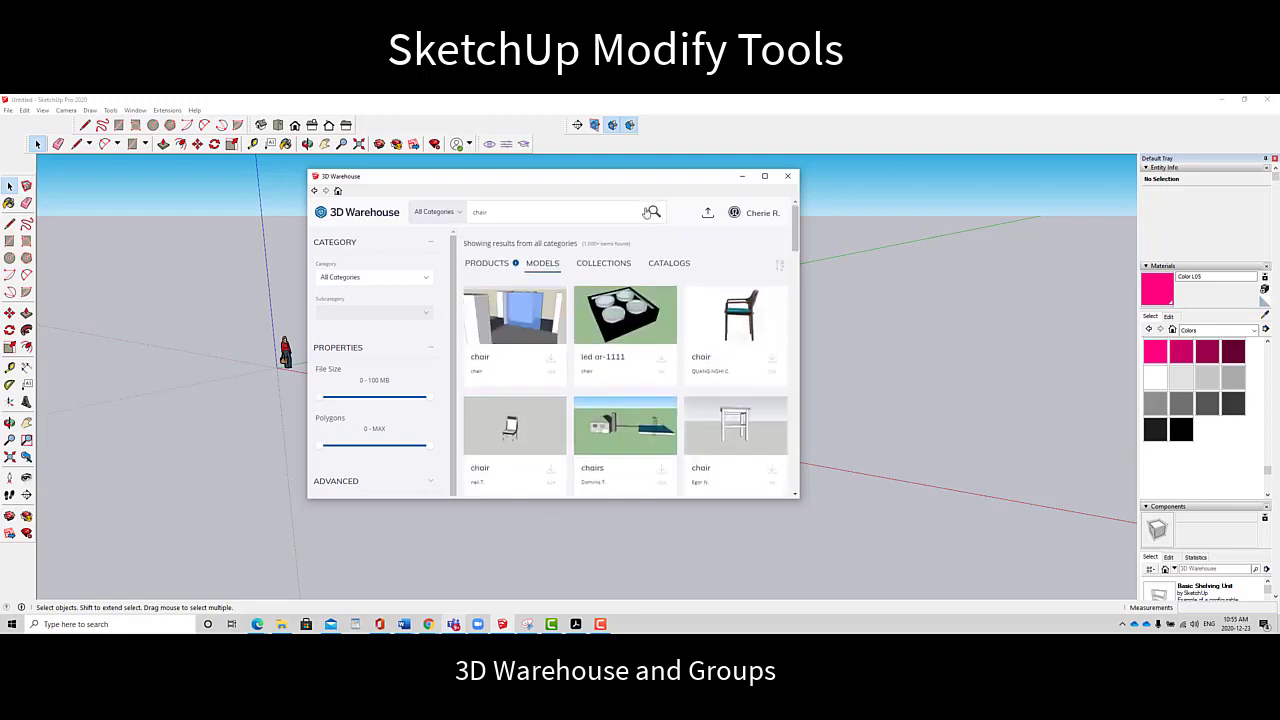
pyautogui.scroll(-4, 649, 367)
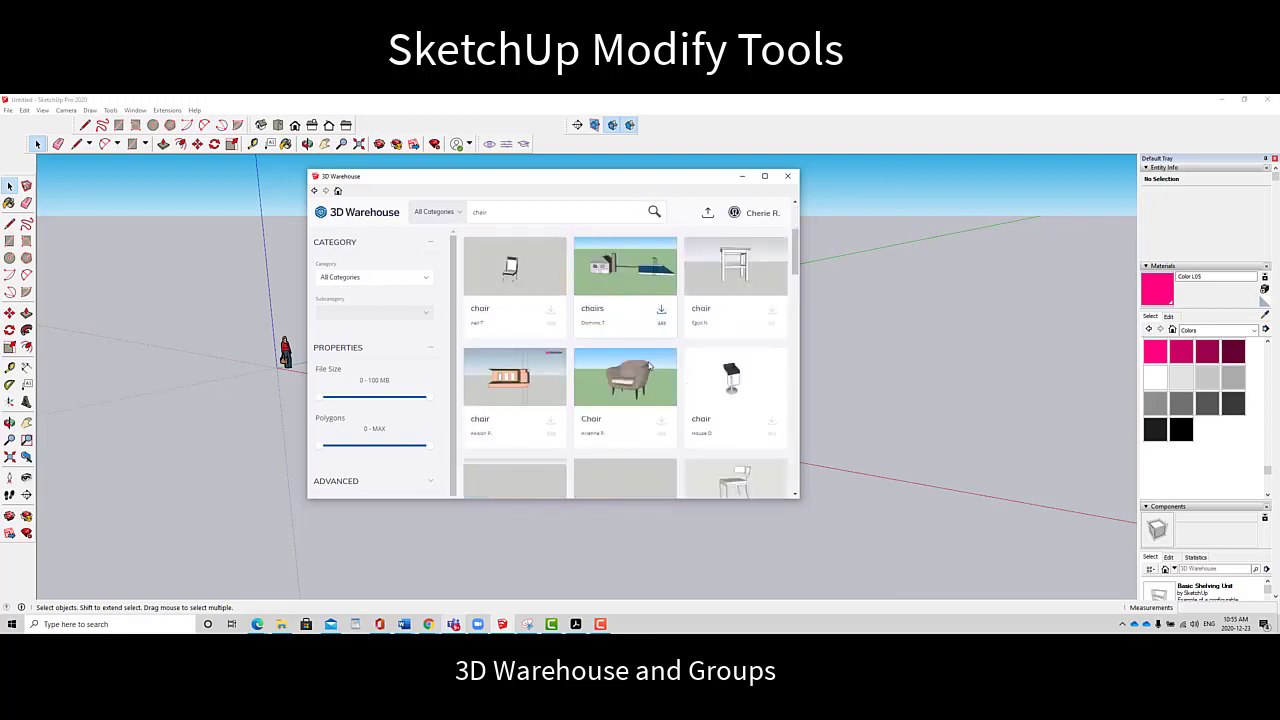
pyautogui.scroll(-2, 648, 367)
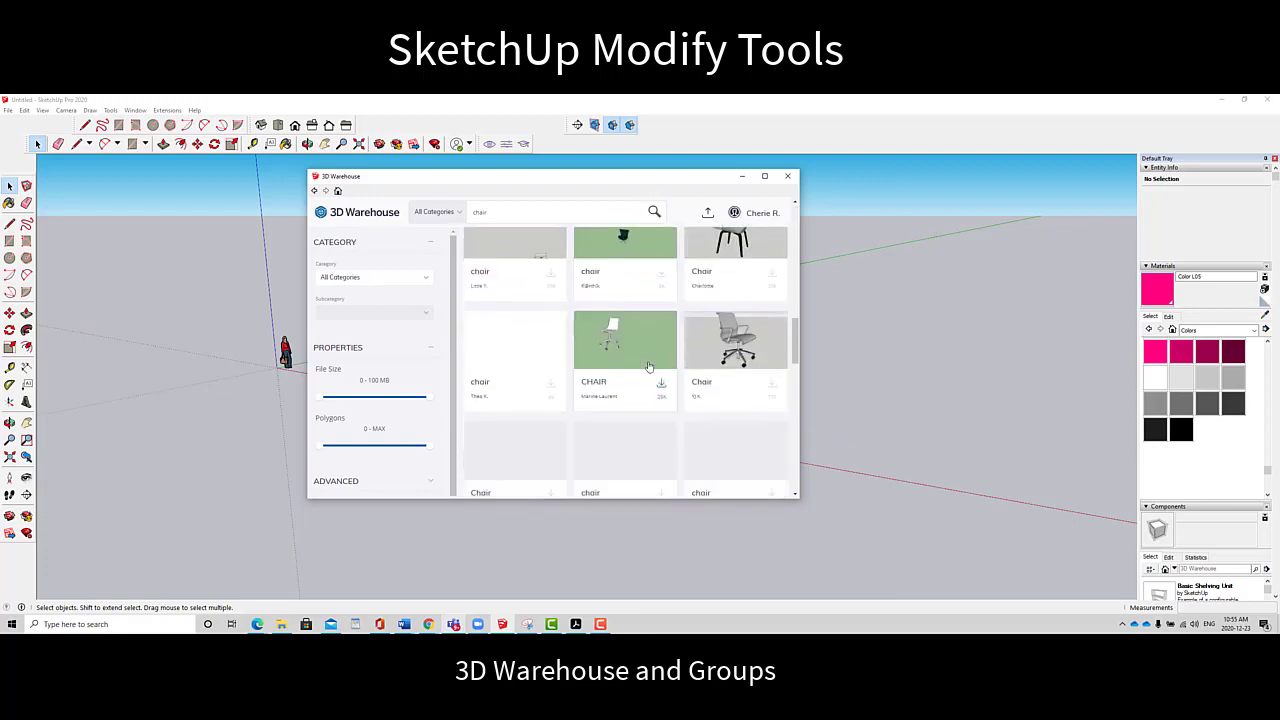
pyautogui.scroll(-1, 648, 367)
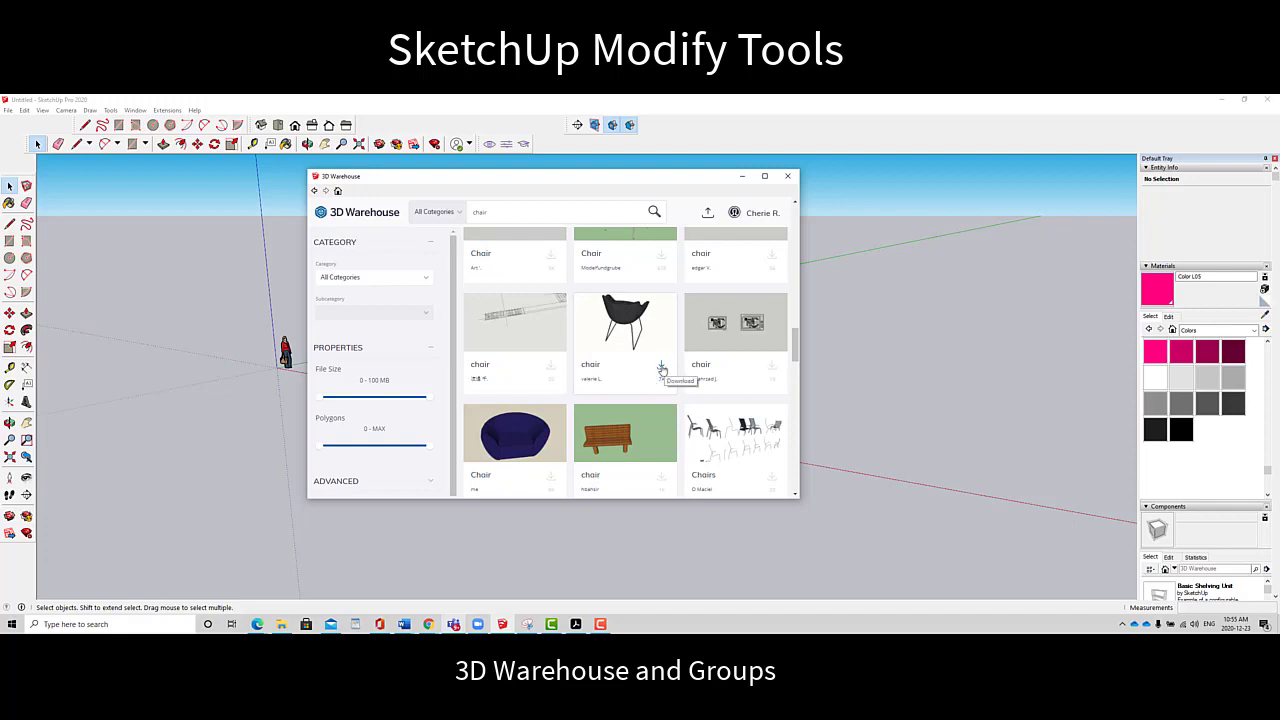
pyautogui.click(661, 368)
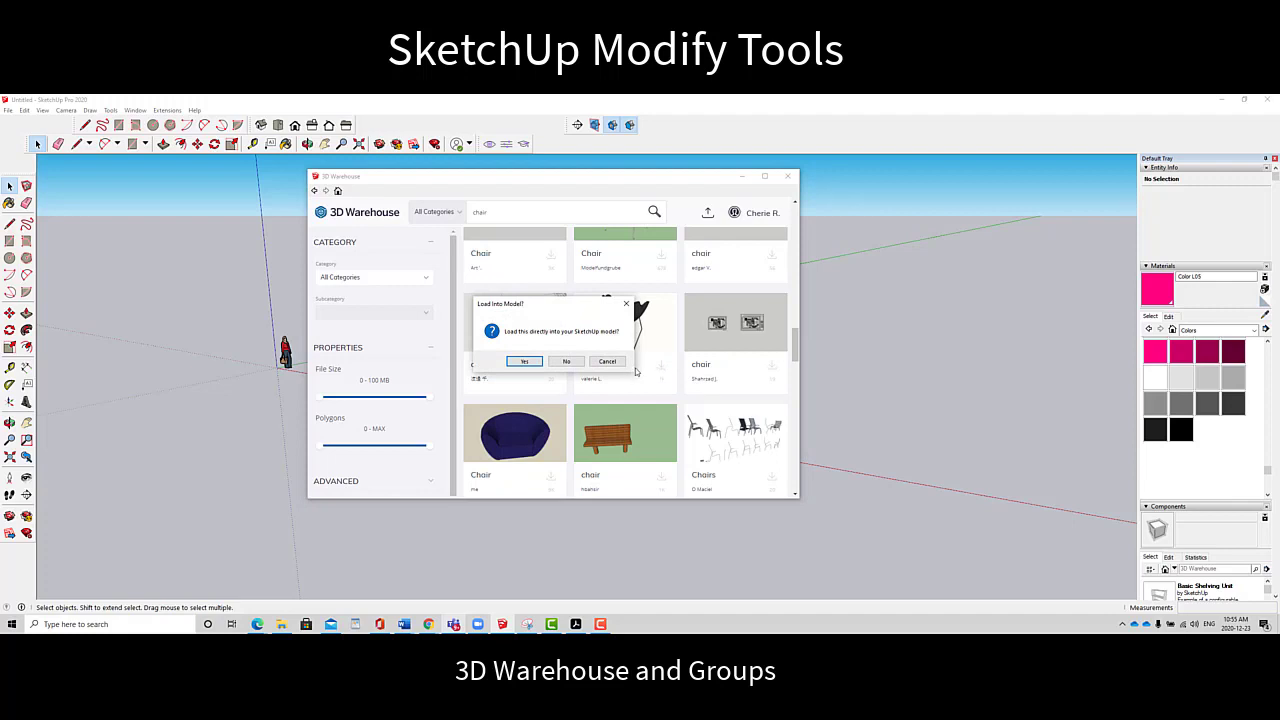
pyautogui.click(526, 365)
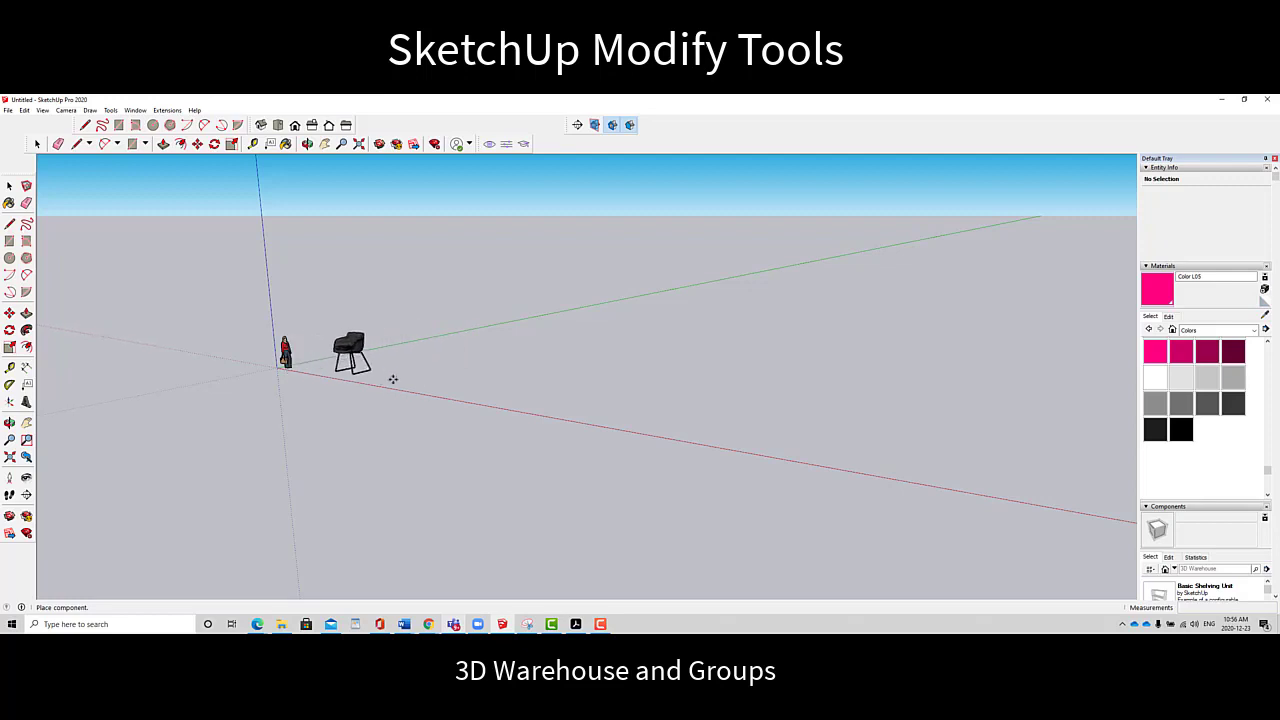
pyautogui.click(369, 371)
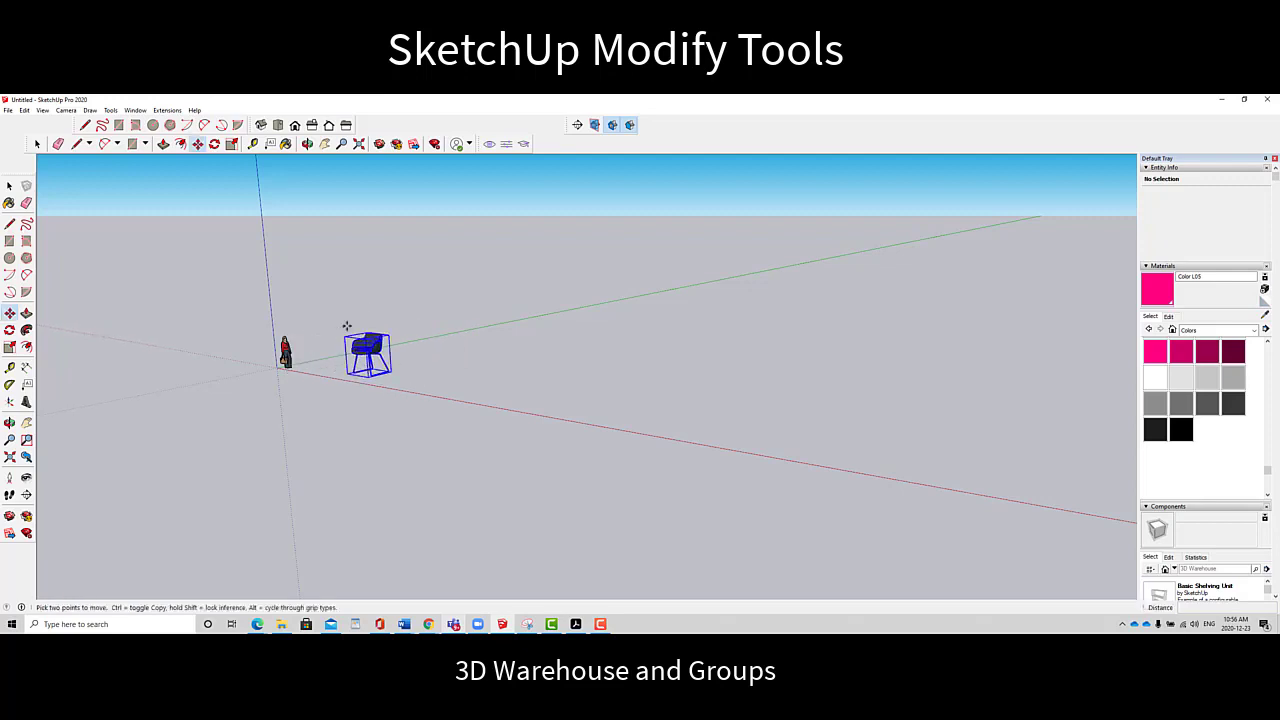
# Leave the Move tool for the Select tool and deselect the placed chair
pyautogui.scroll(3, 318, 338)
pyautogui.scroll(2, 321, 342)
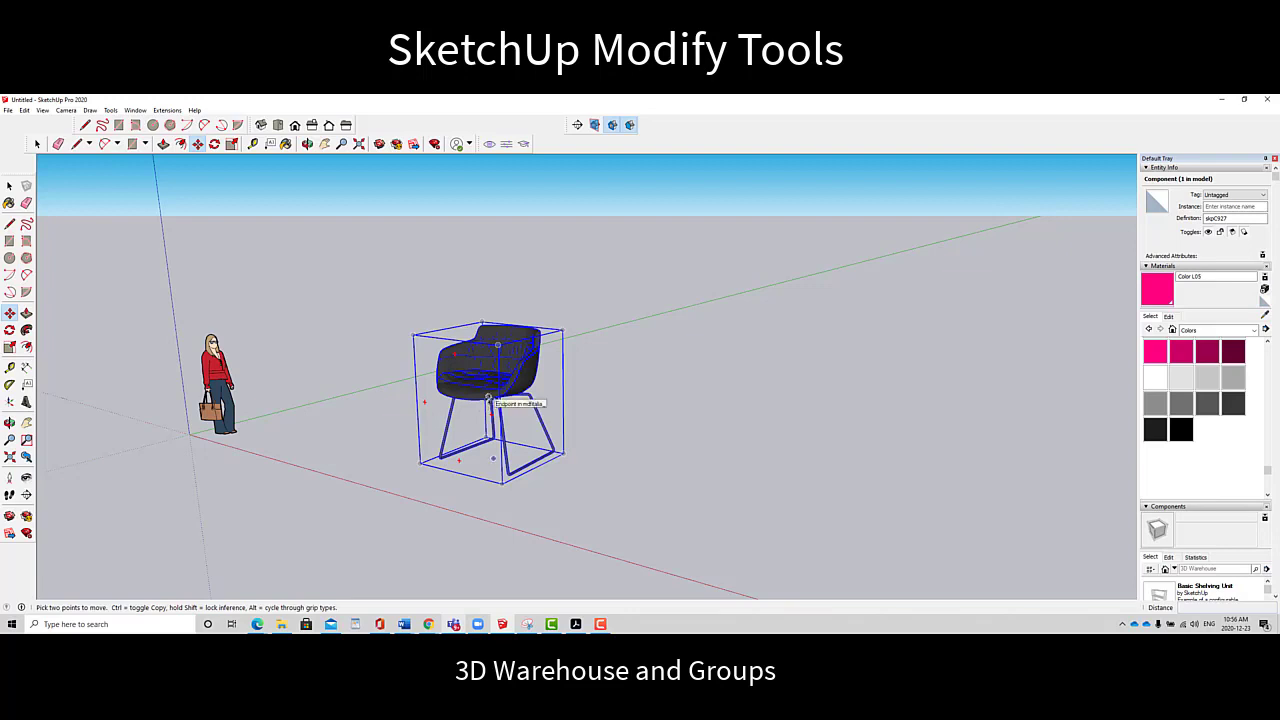
pyautogui.click(488, 399)
pyautogui.click(37, 143)
pyautogui.click(315, 273)
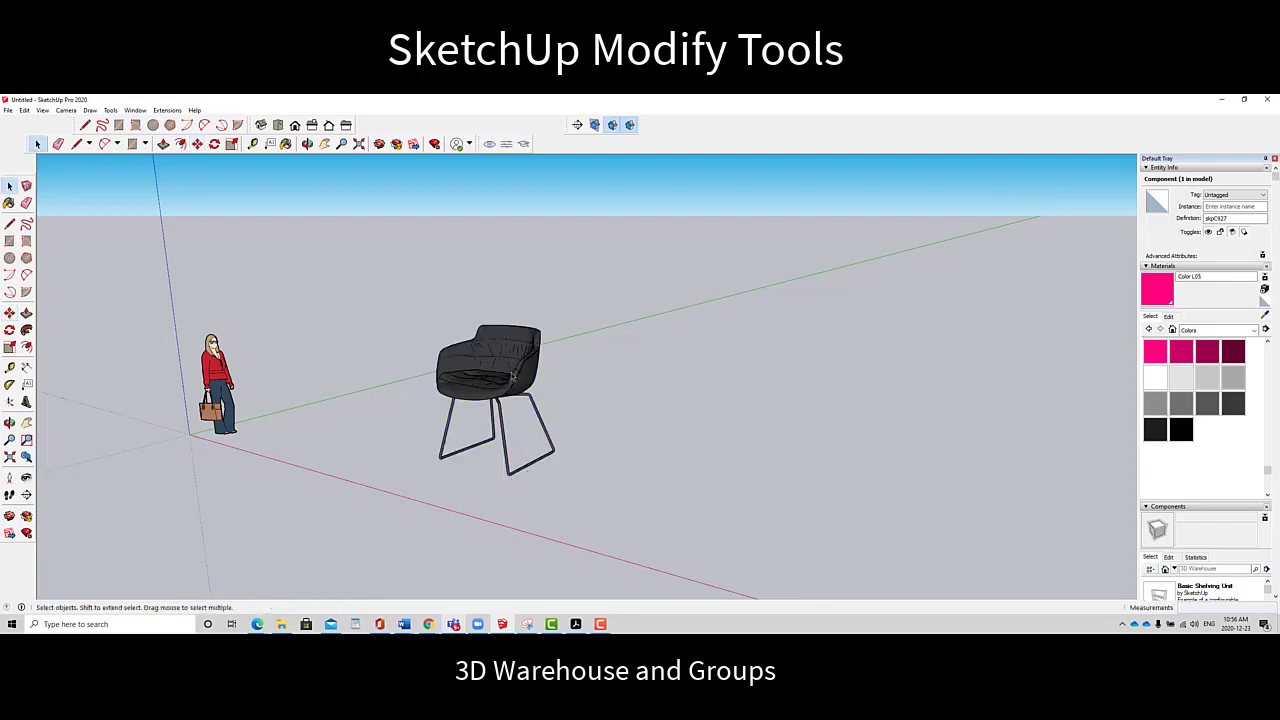
# Repeatedly select and deselect the chair to examine how it behaves as a single component
pyautogui.click(511, 374)
pyautogui.click(695, 432)
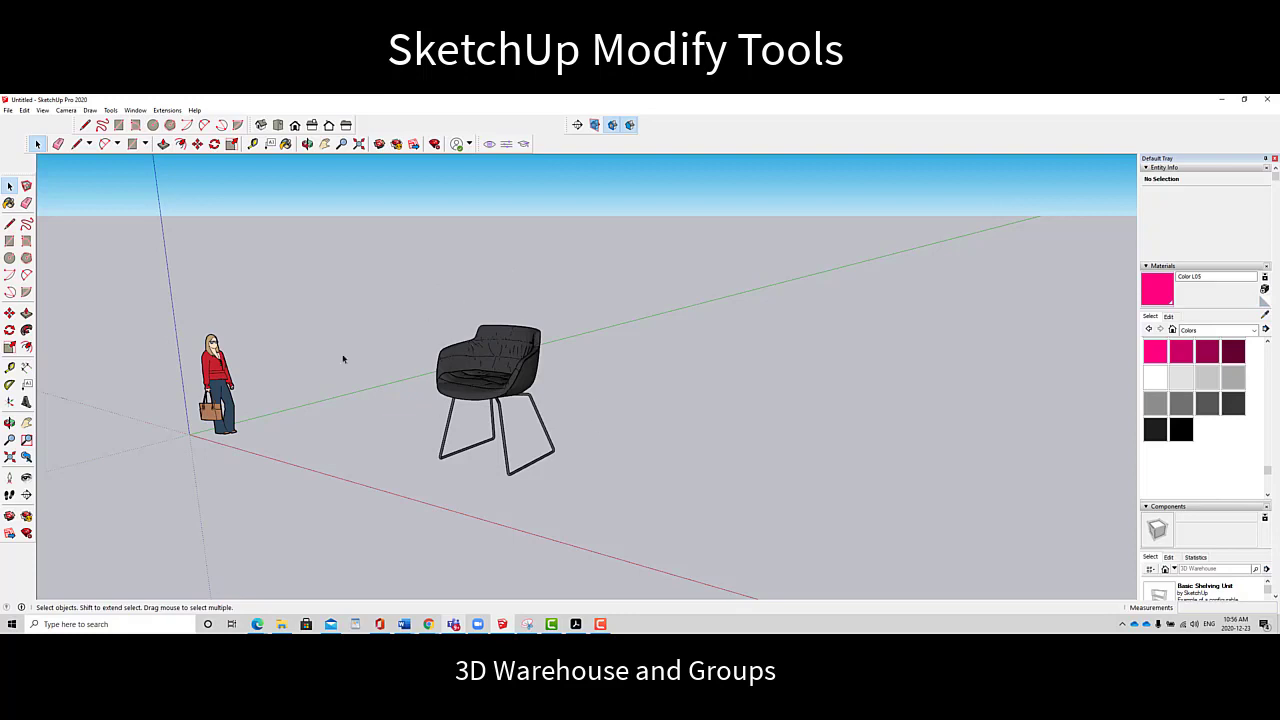
pyautogui.scroll(3, 496, 405)
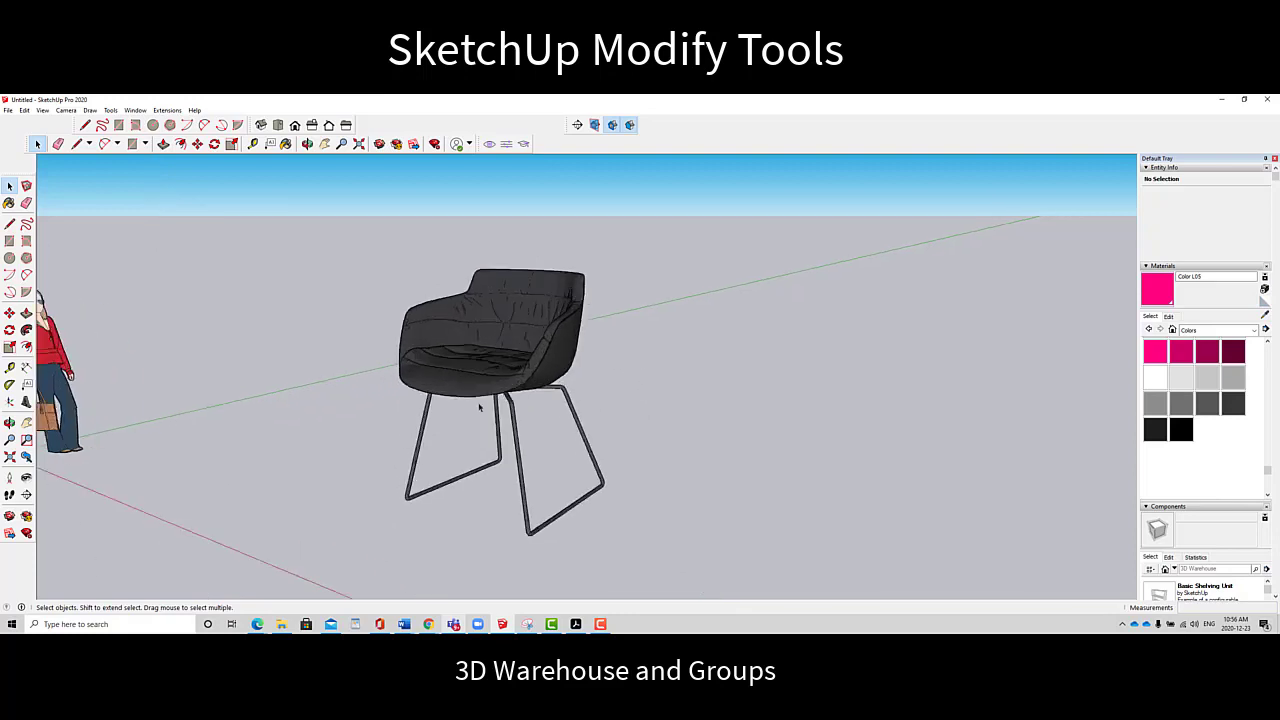
pyautogui.click(536, 321)
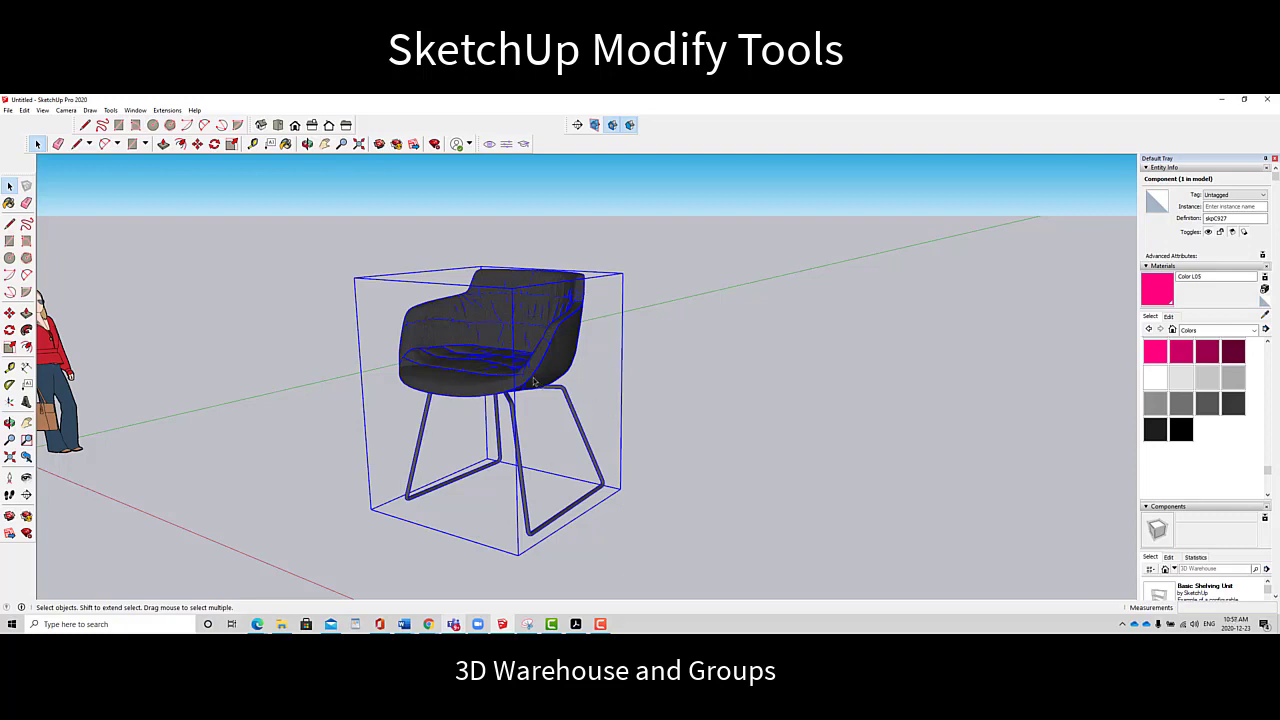
pyautogui.click(368, 352)
pyautogui.click(529, 363)
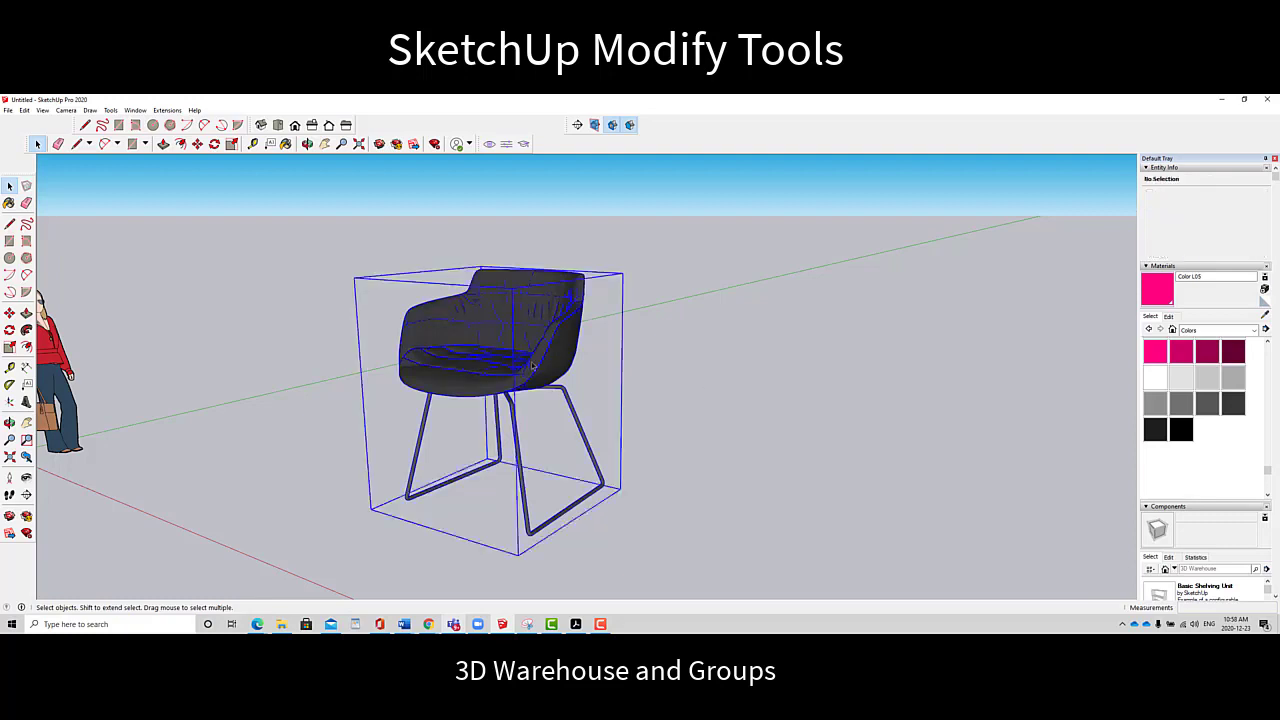
pyautogui.click(788, 408)
# Copy the chair and paste the duplicate beside the original on the side away from the figure
pyautogui.click(499, 364)
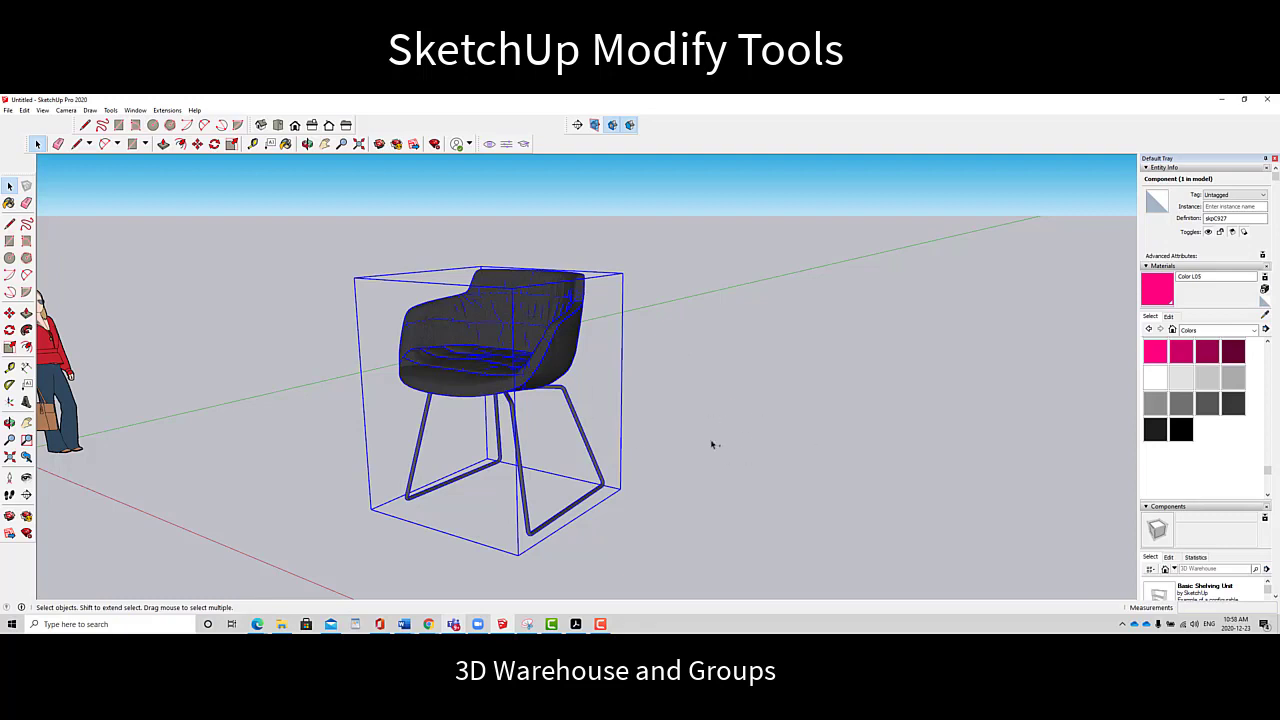
pyautogui.hotkey('ctrl', 'v')
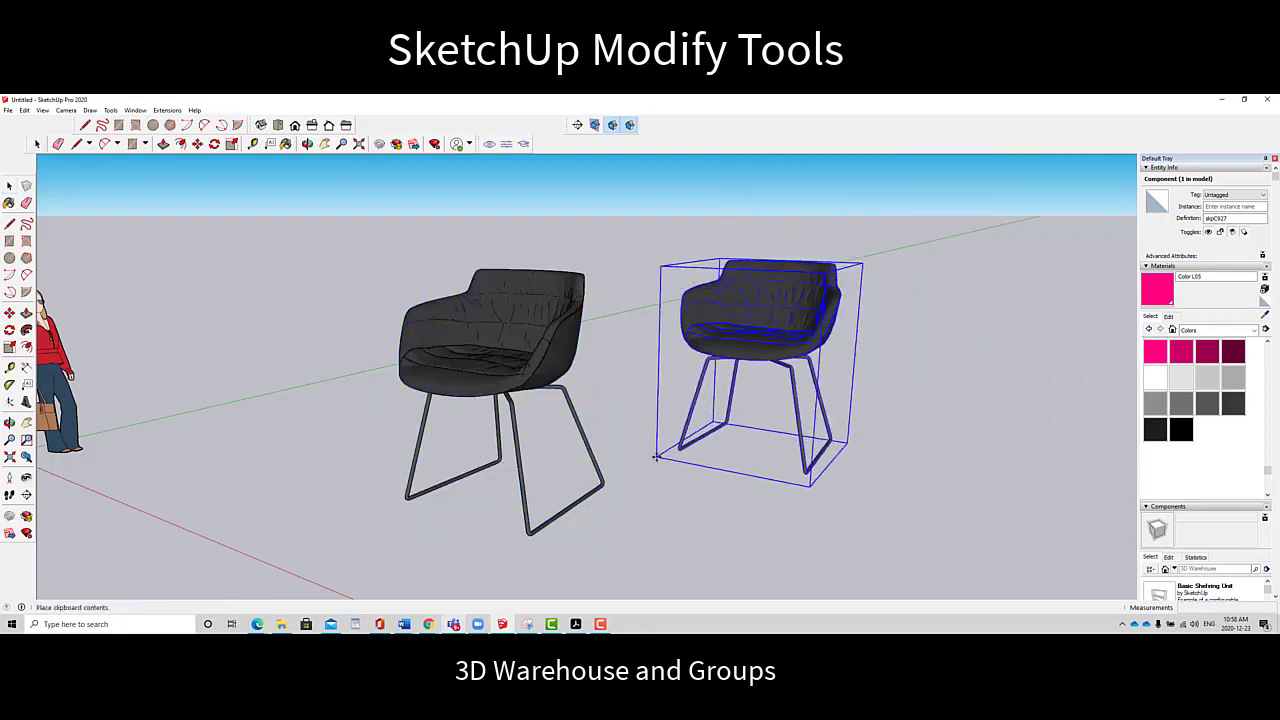
pyautogui.click(656, 457)
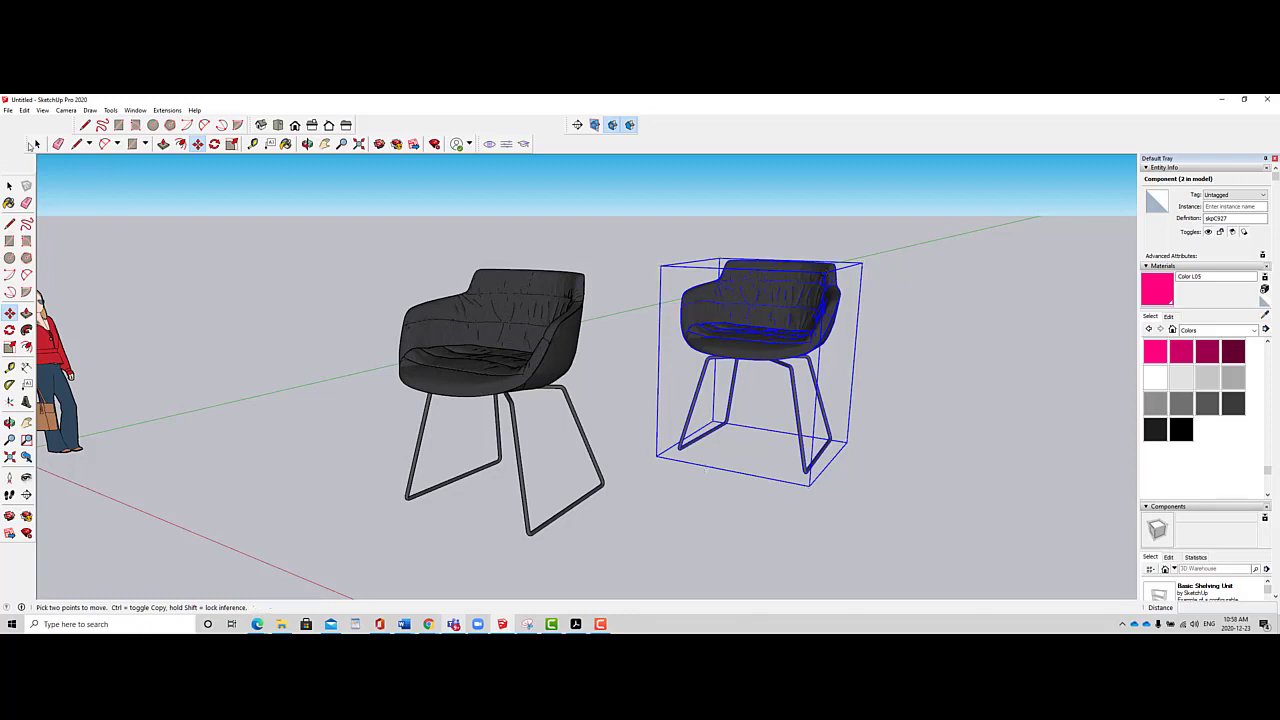
pyautogui.press('space')
# Clear the selection, then select the original chair and its copy in turn to check they are separate objects
pyautogui.click(679, 422)
pyautogui.click(510, 334)
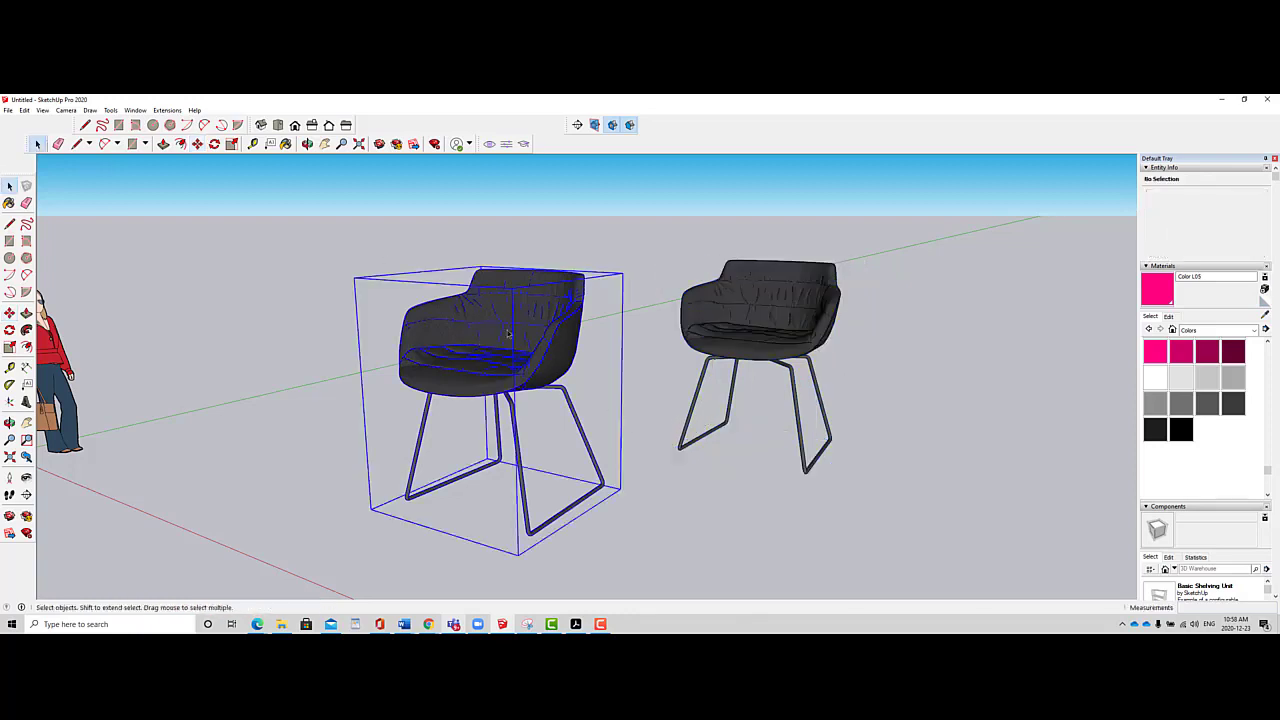
pyautogui.click(759, 320)
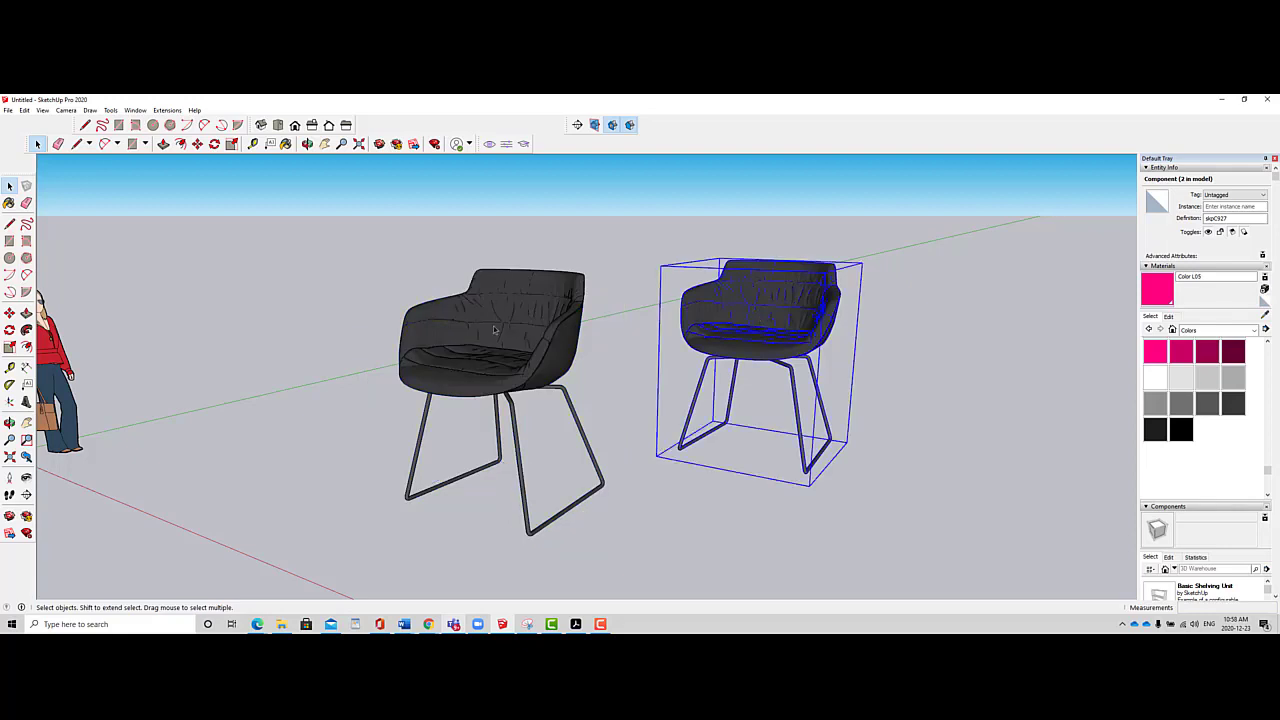
# Select the original chair and its copy alternately to compare them as separate component instances
pyautogui.click(496, 331)
pyautogui.click(773, 326)
pyautogui.click(547, 342)
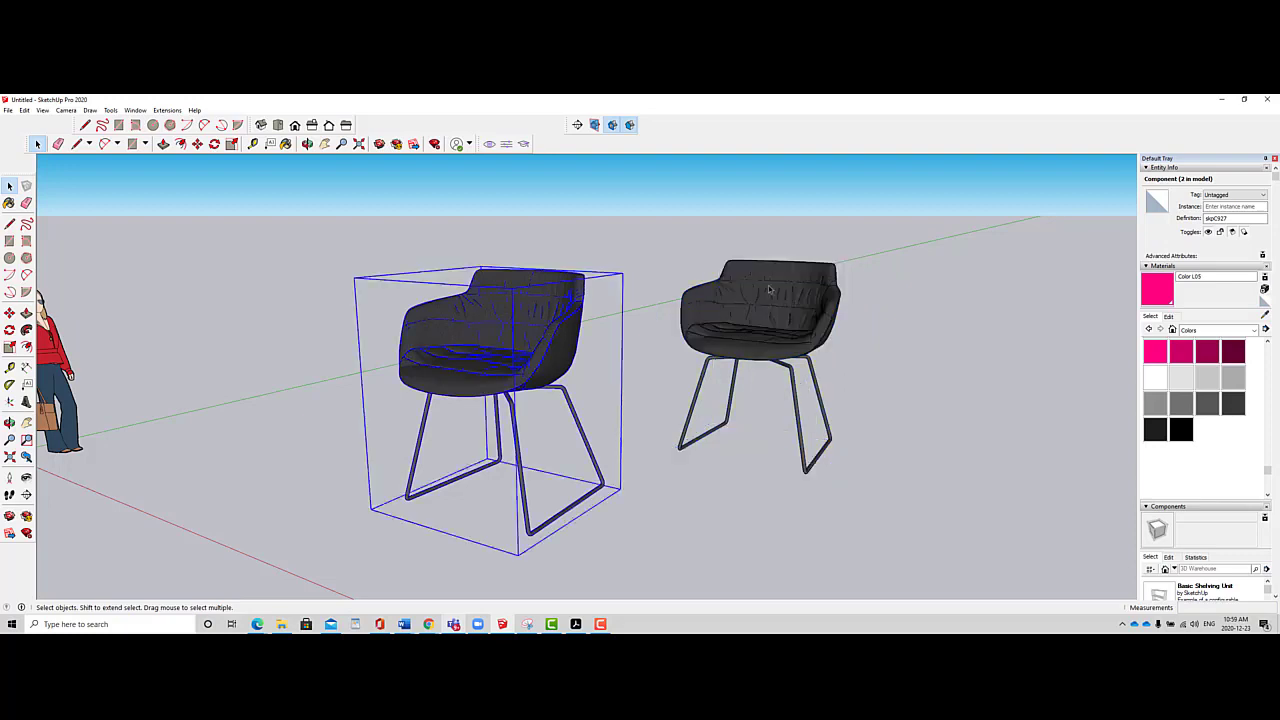
pyautogui.click(768, 300)
pyautogui.click(530, 347)
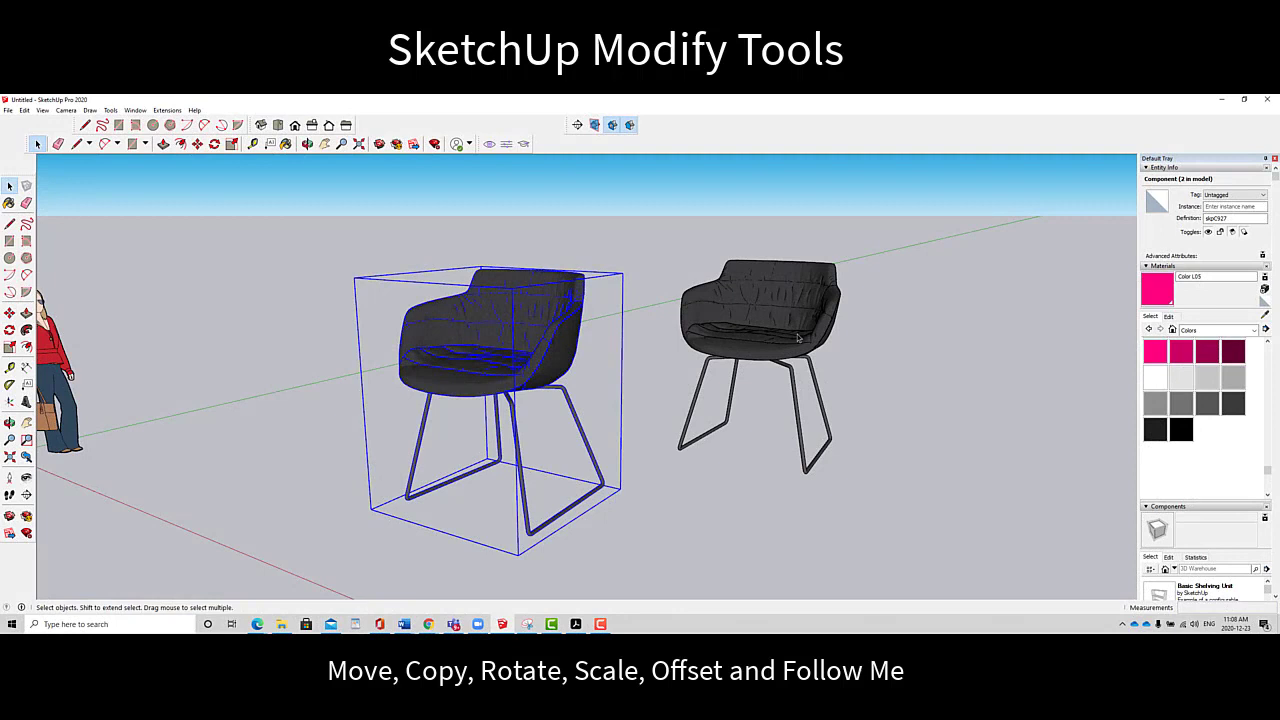
# Delete the duplicate chair, leaving the original beside the figure
pyautogui.click(799, 320)
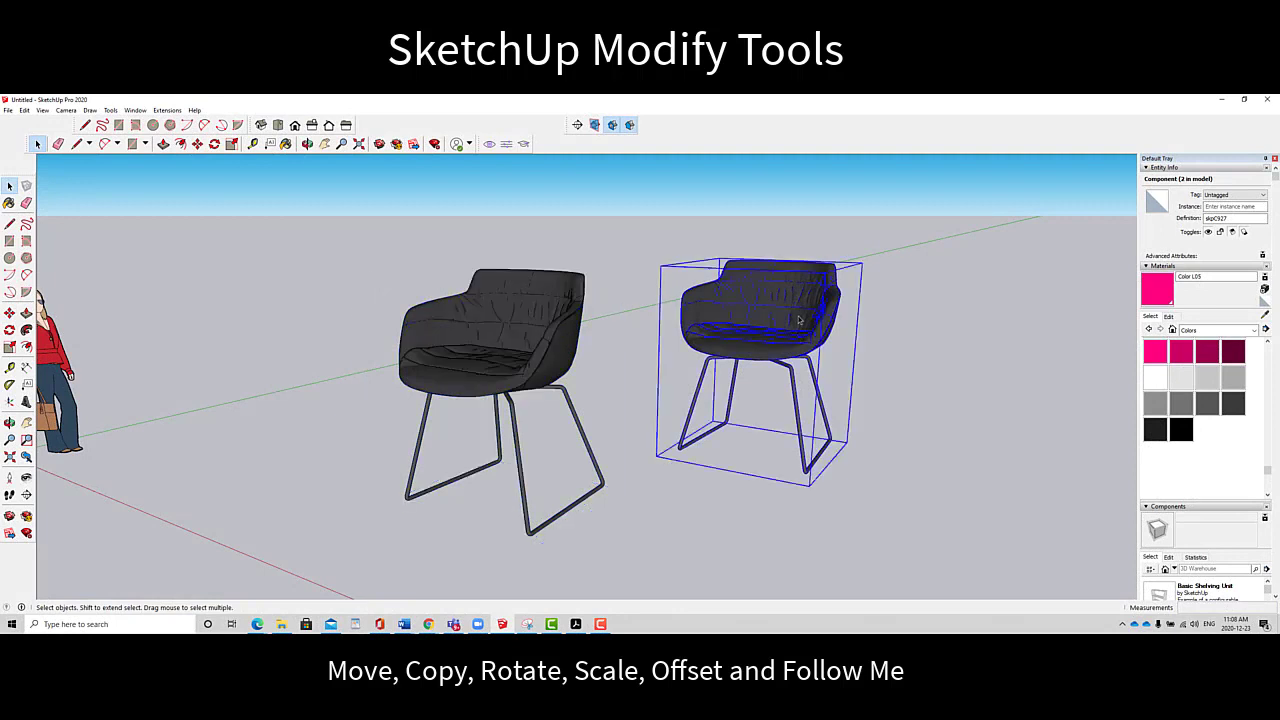
pyautogui.press('Delete')
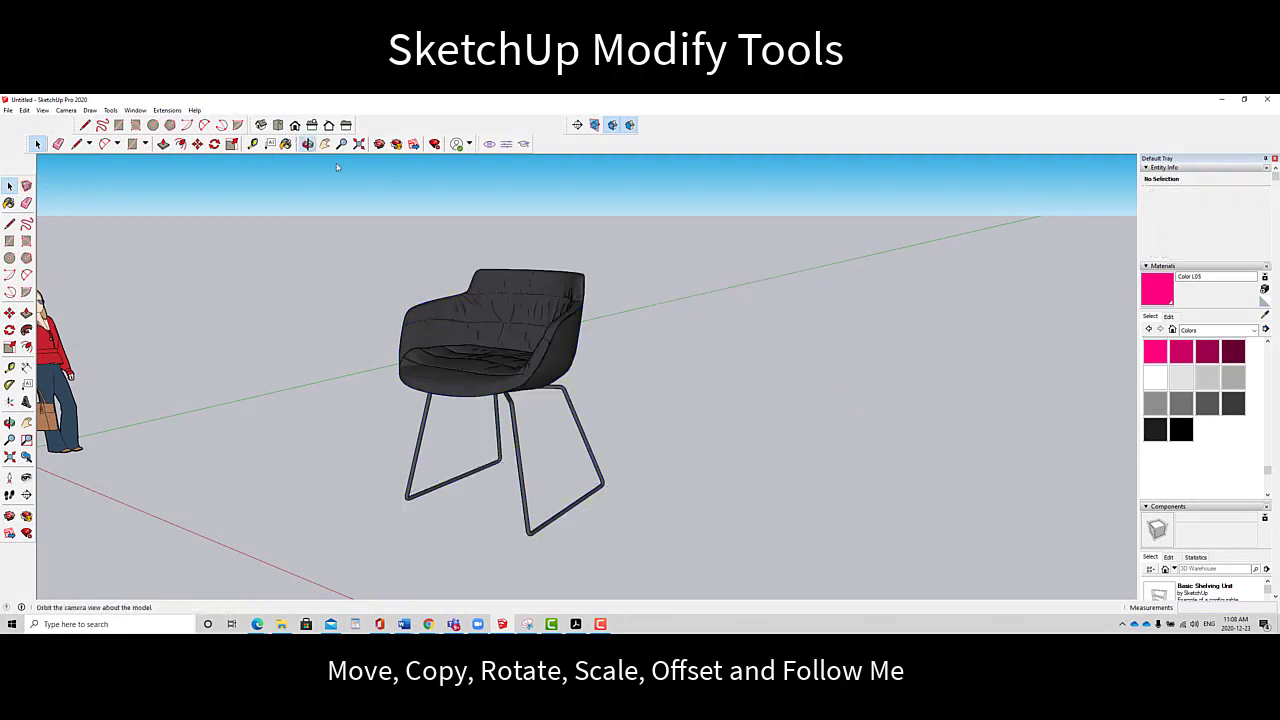
# Draw a rectangle about 21'7" by 41'7" on the ground plane, beyond the chair on the side away from the figure
pyautogui.click(307, 144)
pyautogui.moveTo(664, 268); pyautogui.dragTo(668, 394)
pyautogui.scroll(-4, 668, 394)
pyautogui.scroll(-1, 664, 386)
pyautogui.scroll(1, 664, 385)
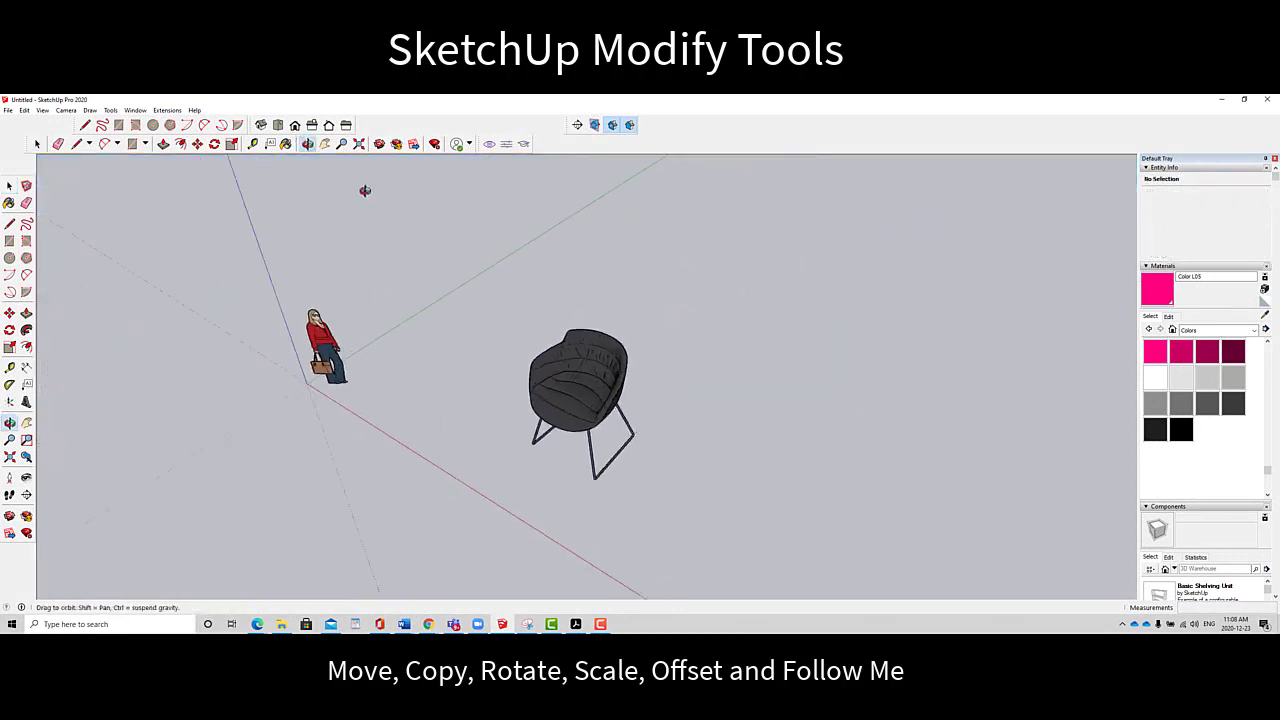
pyautogui.click(325, 144)
pyautogui.moveTo(508, 348); pyautogui.dragTo(398, 305)
pyautogui.moveTo(637, 396); pyautogui.dragTo(405, 353)
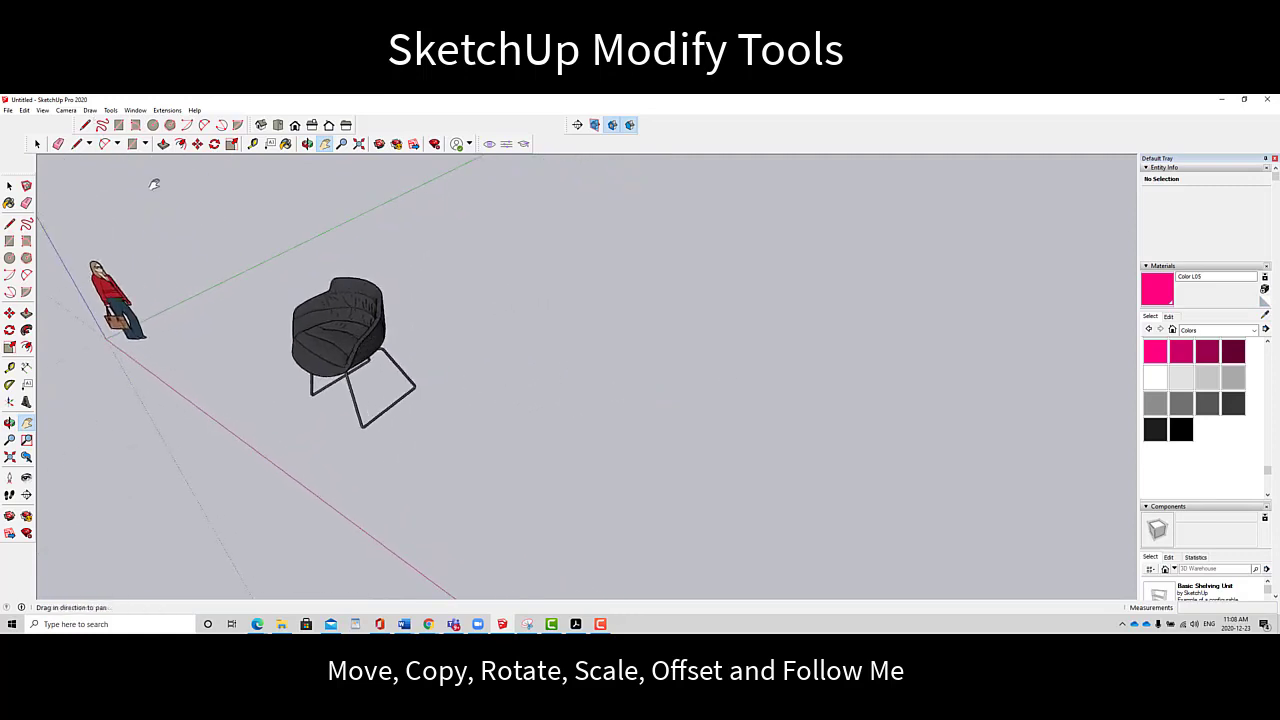
pyautogui.click(119, 125)
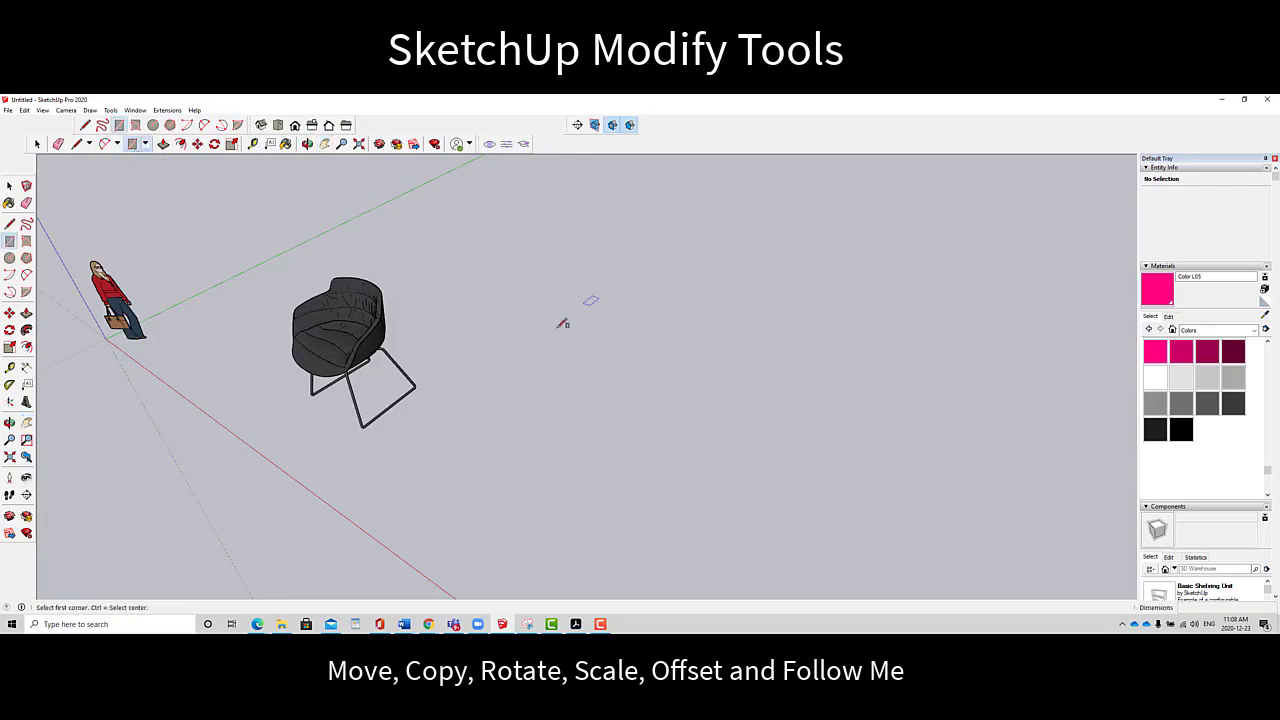
pyautogui.click(504, 348)
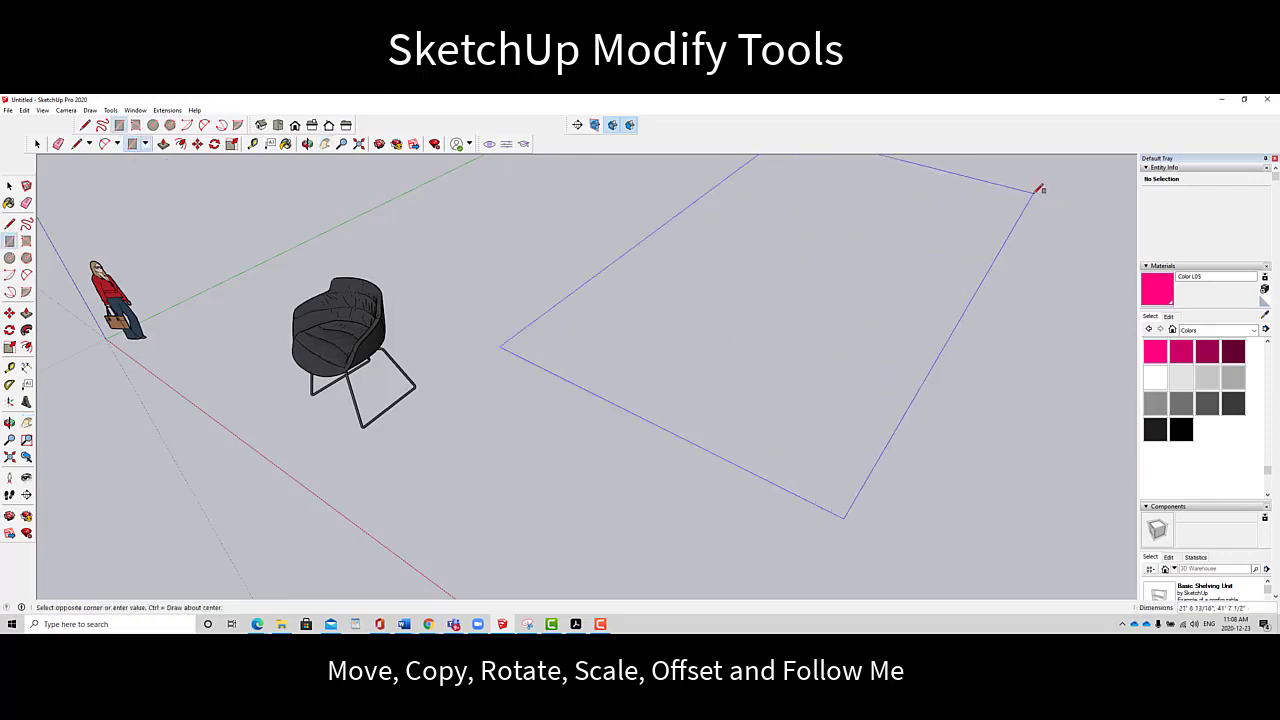
pyautogui.click(1033, 193)
# Apply the Wood Floor material from the Wood collection to the rectangle's face
pyautogui.click(325, 145)
pyautogui.moveTo(646, 288); pyautogui.dragTo(411, 352)
pyautogui.scroll(-2, 608, 357)
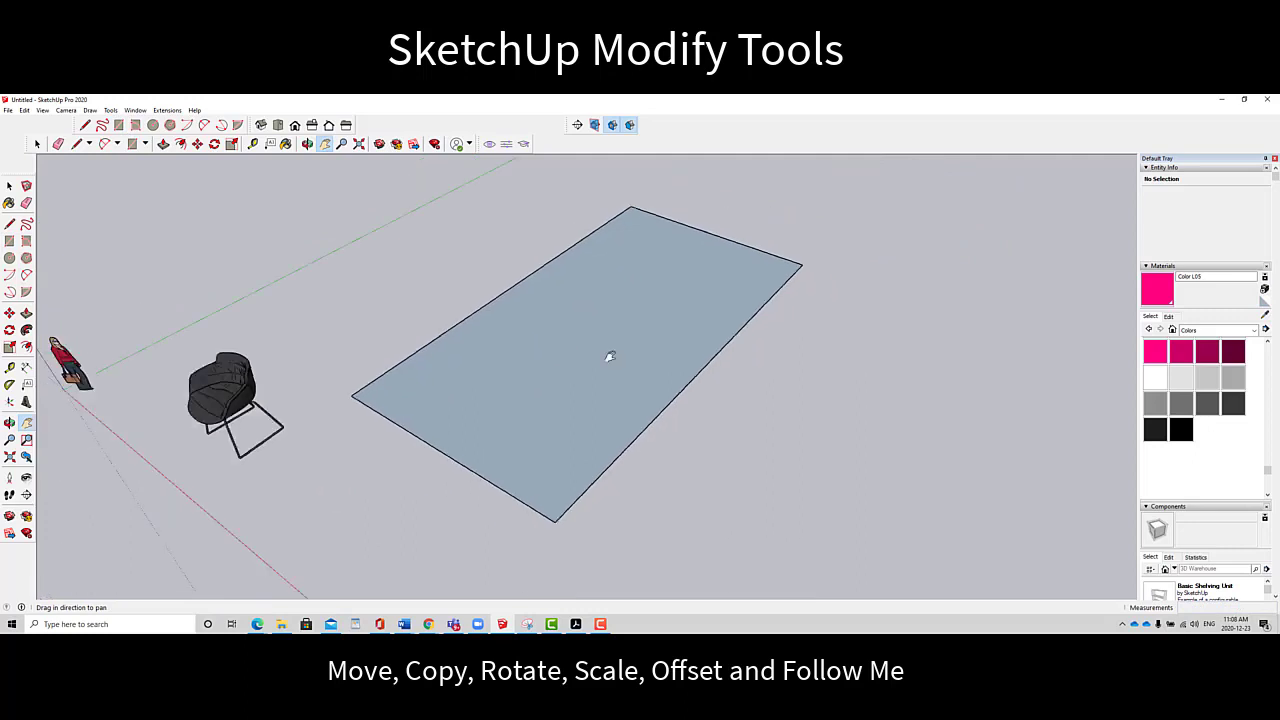
pyautogui.moveTo(608, 357); pyautogui.dragTo(550, 346)
pyautogui.click(1254, 331)
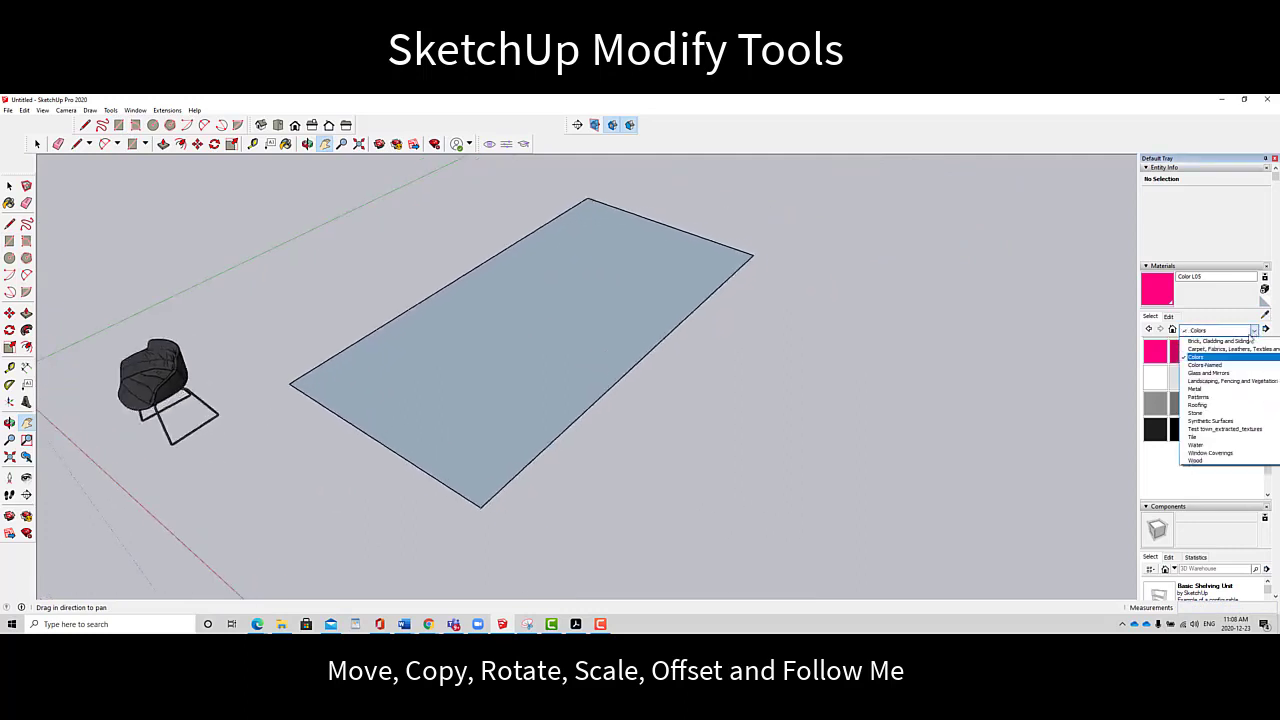
pyautogui.click(1222, 460)
pyautogui.click(1233, 349)
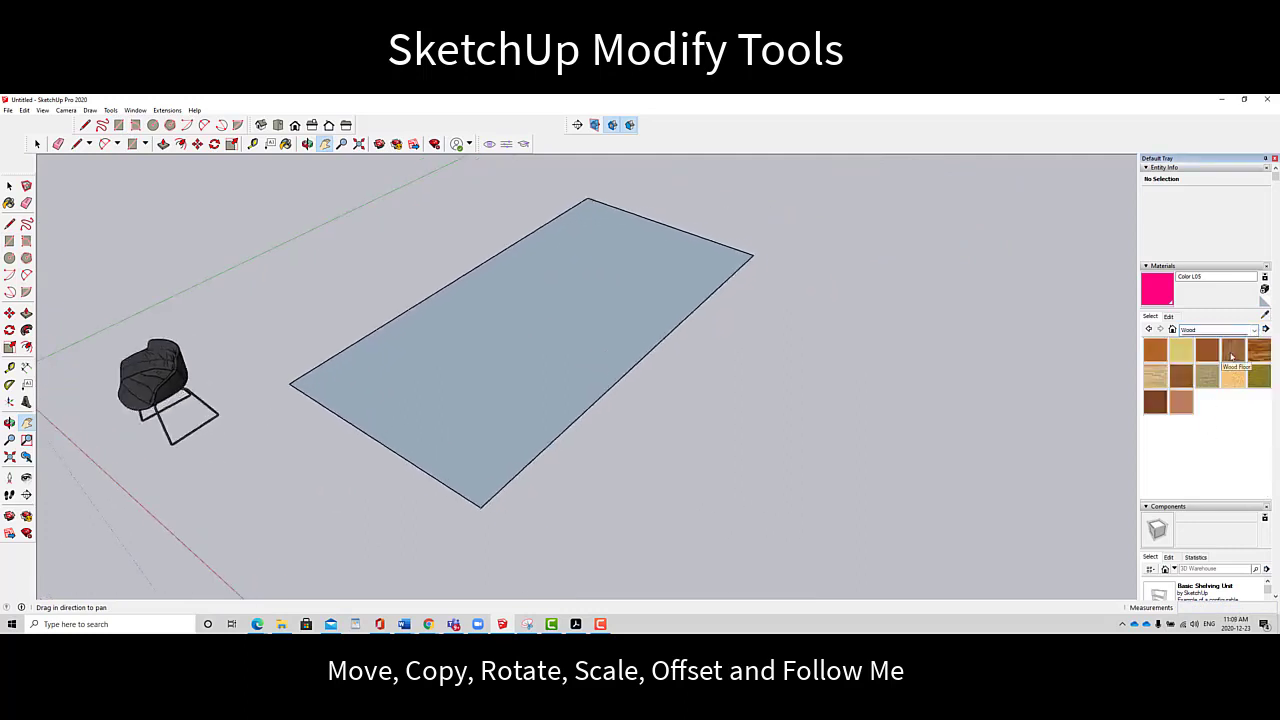
pyautogui.click(501, 366)
# Select the wood floor's face and its individual edges to examine how ungrouped geometry is selected
pyautogui.click(307, 143)
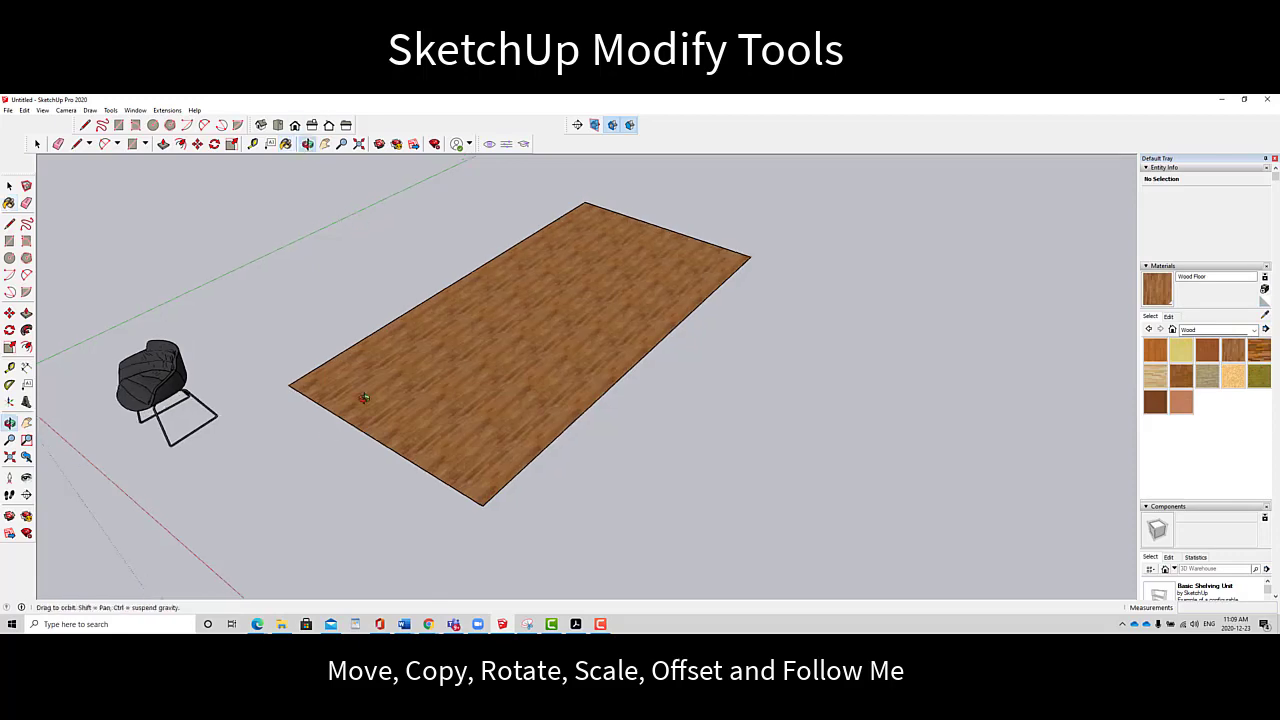
pyautogui.moveTo(360, 397); pyautogui.dragTo(762, 232)
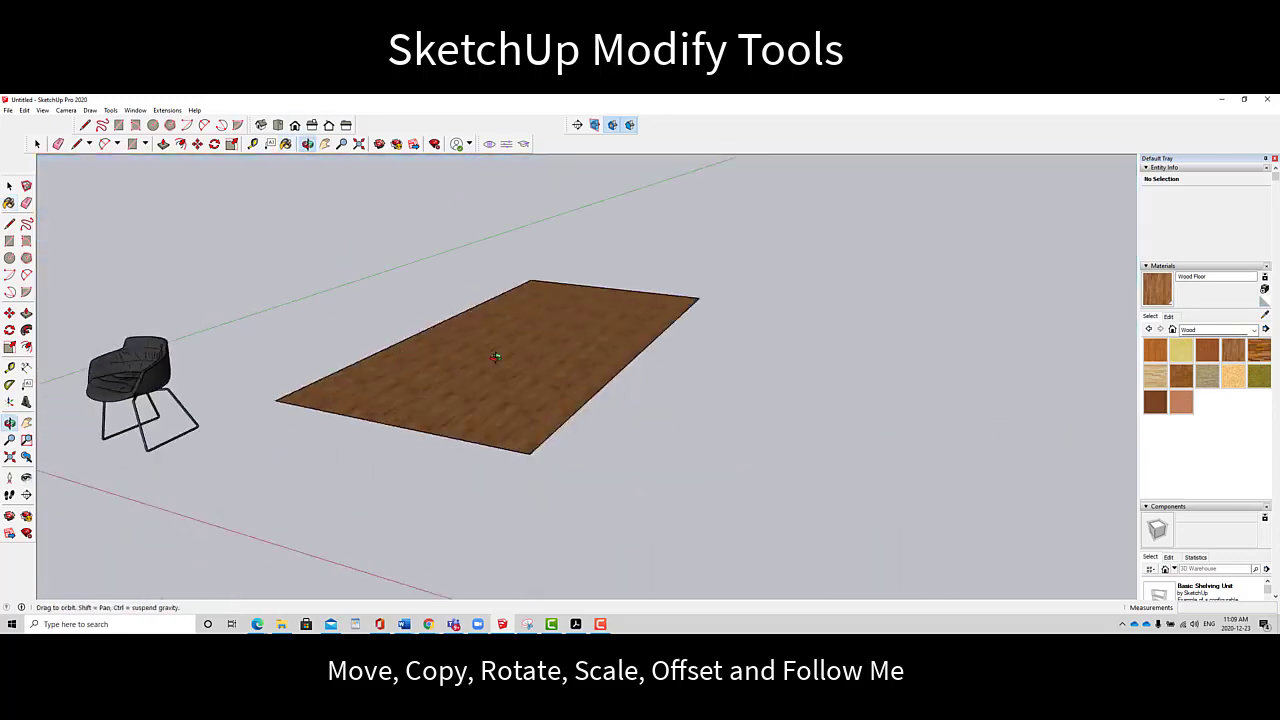
pyautogui.press('space')
pyautogui.click(491, 354)
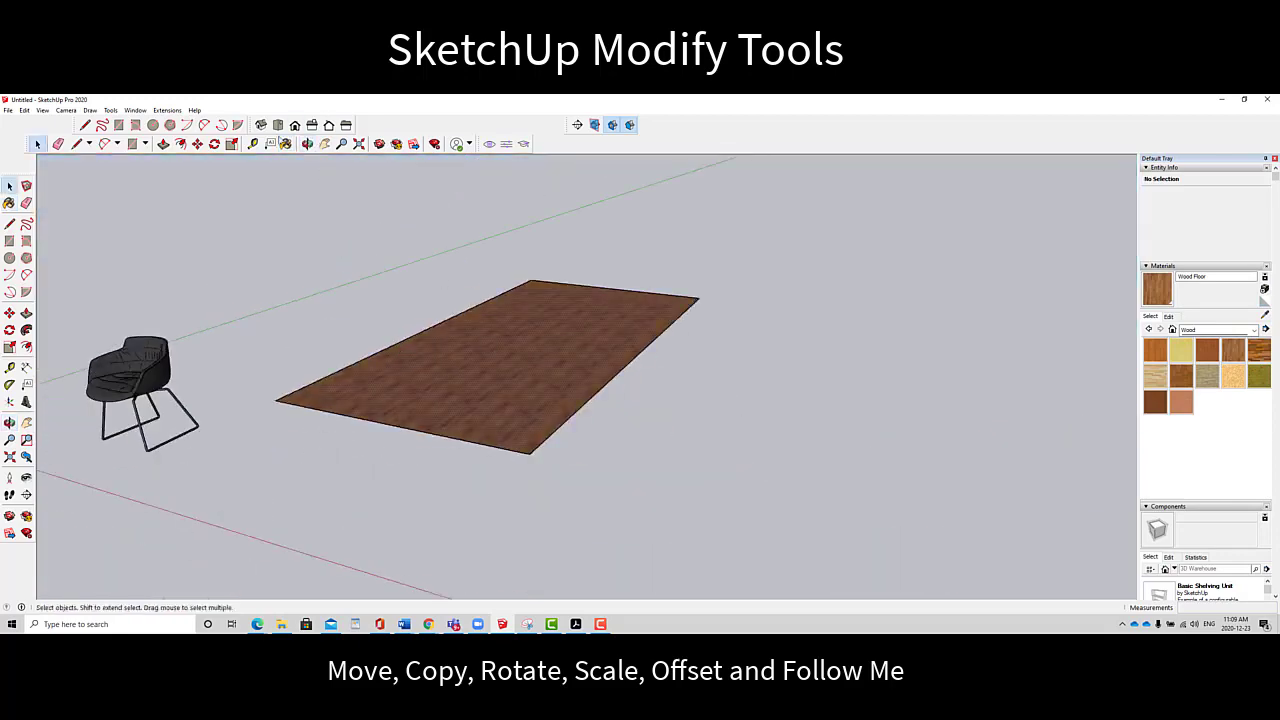
pyautogui.scroll(4, 403, 420)
pyautogui.scroll(3, 527, 443)
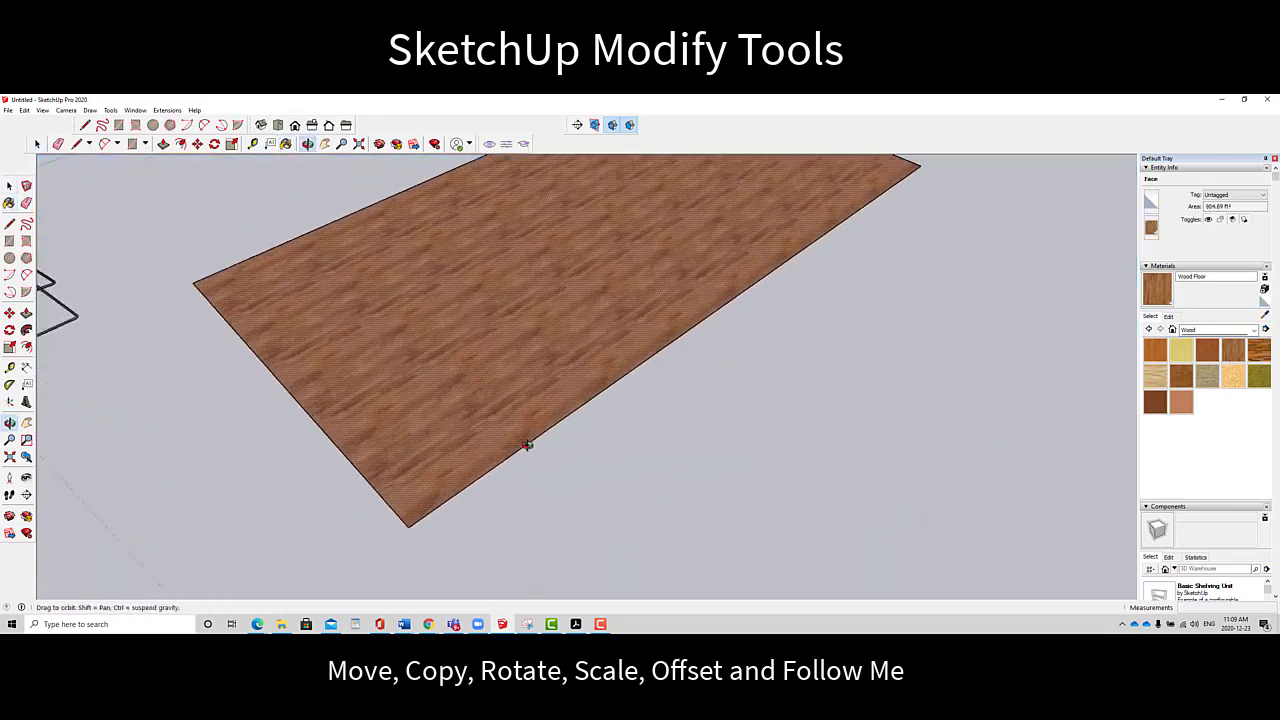
pyautogui.click(512, 452)
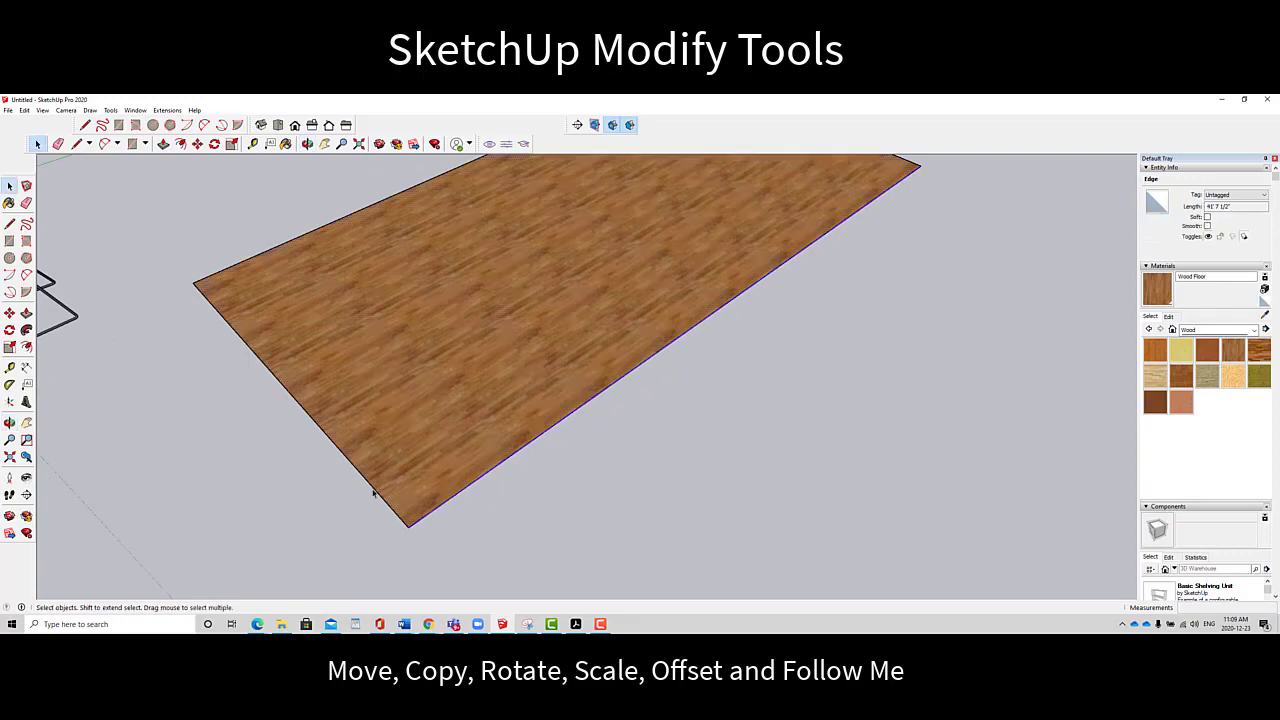
pyautogui.click(322, 228)
# Select and deselect the chair, viewing it beside the floor, to examine how it behaves as one component
pyautogui.scroll(-5, 655, 446)
pyautogui.click(649, 440)
pyautogui.click(184, 313)
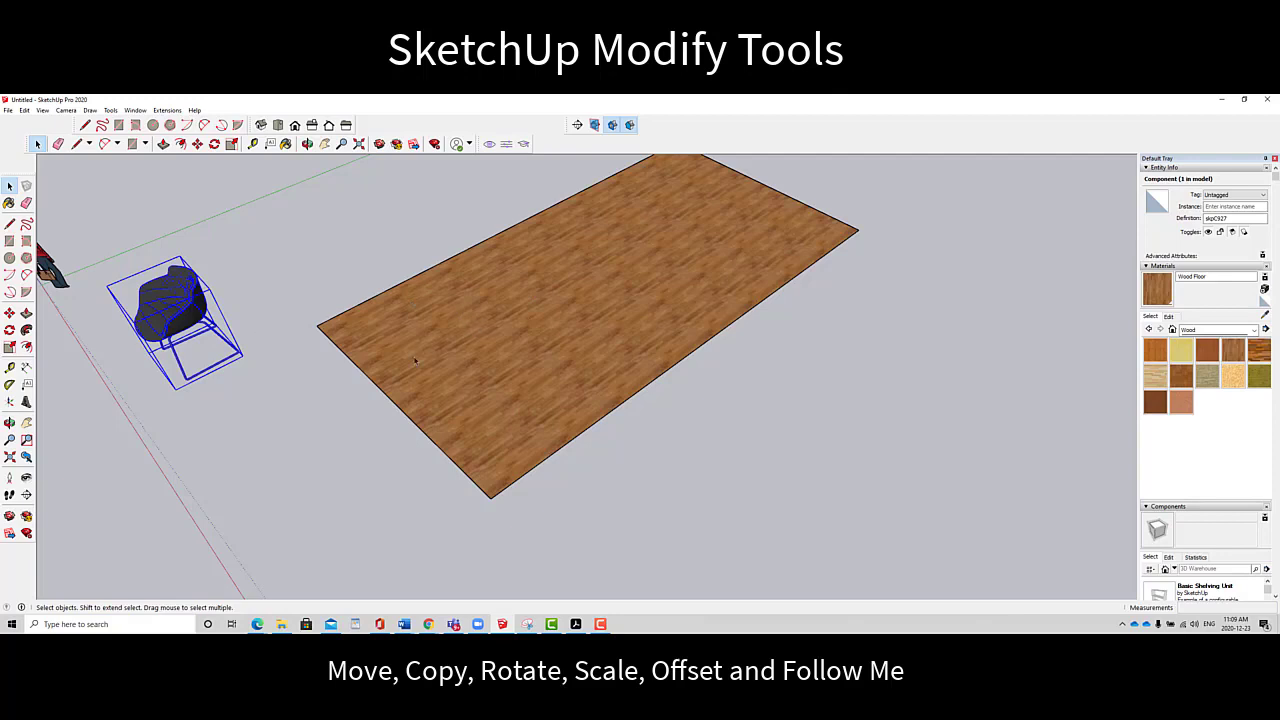
pyautogui.press('o')
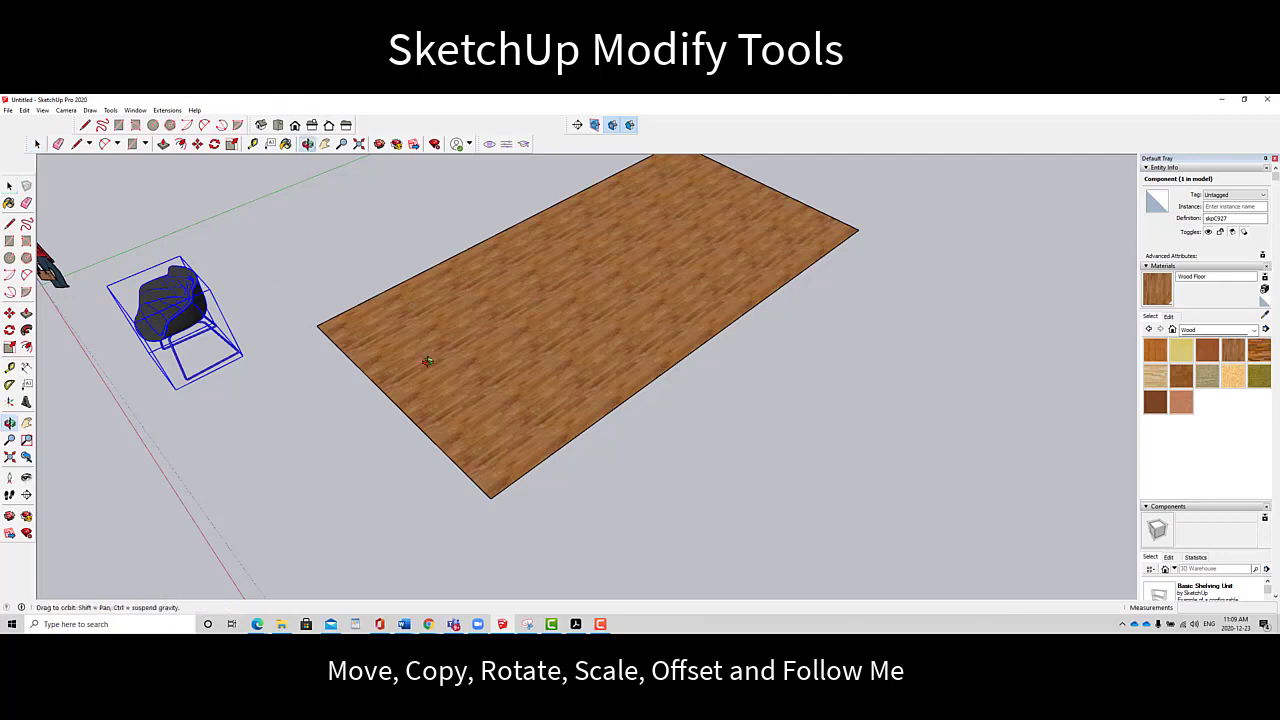
pyautogui.moveTo(428, 357); pyautogui.dragTo(243, 186)
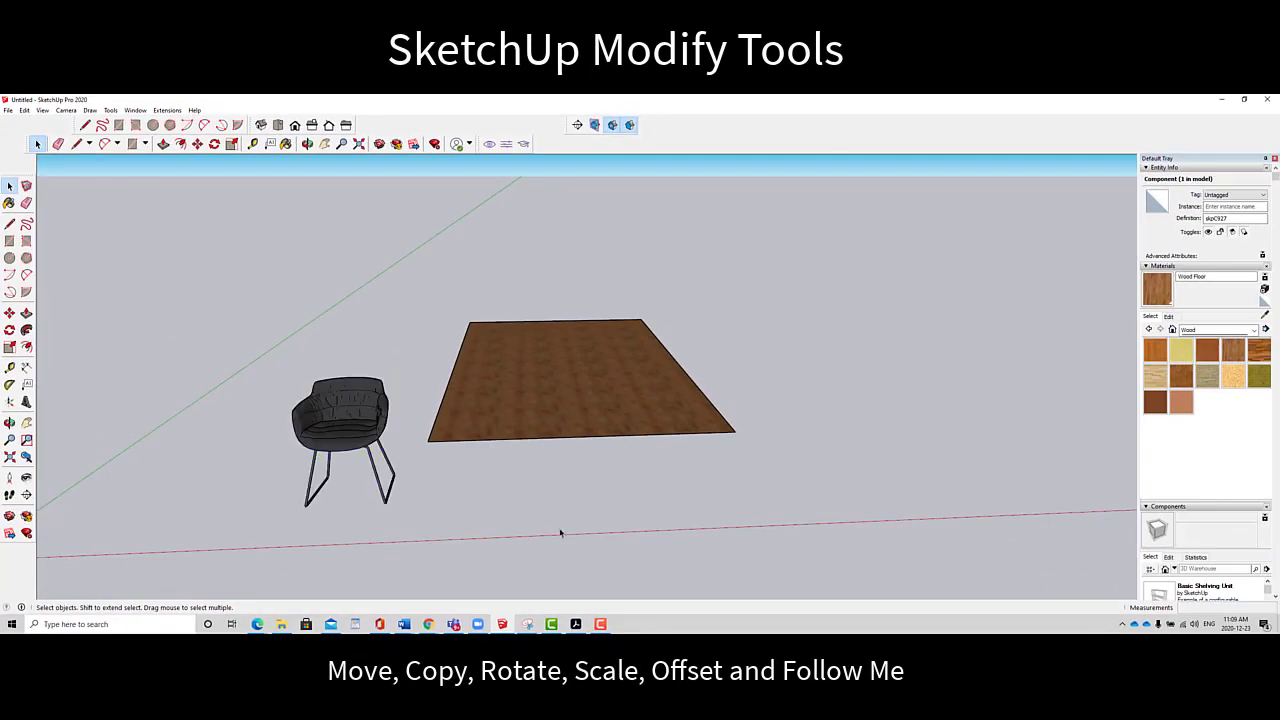
pyautogui.click(548, 537)
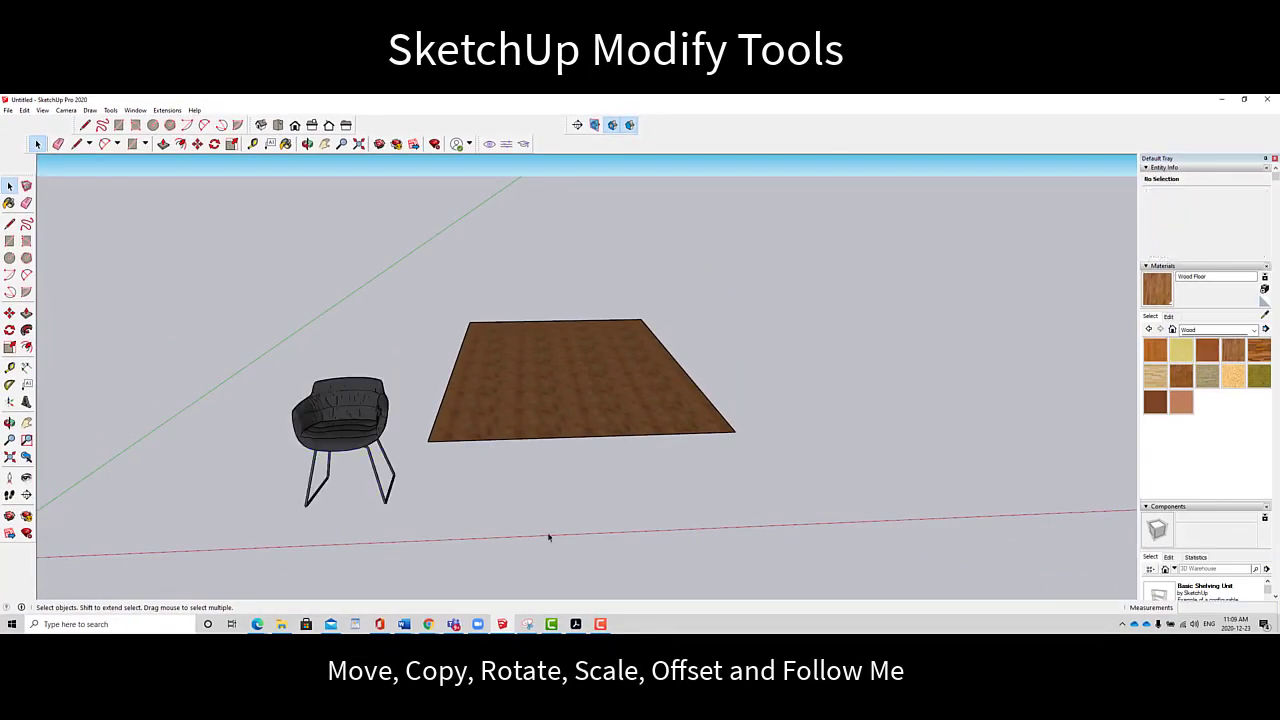
pyautogui.click(295, 445)
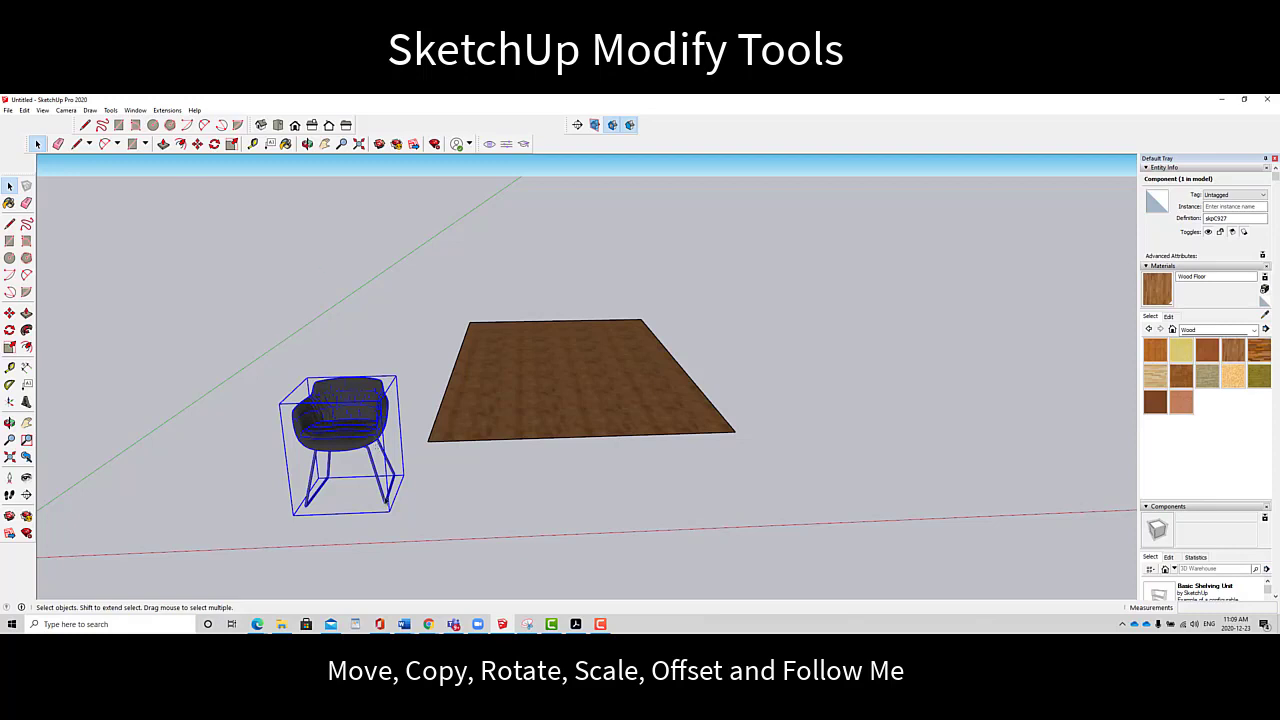
pyautogui.click(482, 513)
# Move the chair about 44' to the opposite side of the wood floor and bring it back about 32'
pyautogui.click(362, 434)
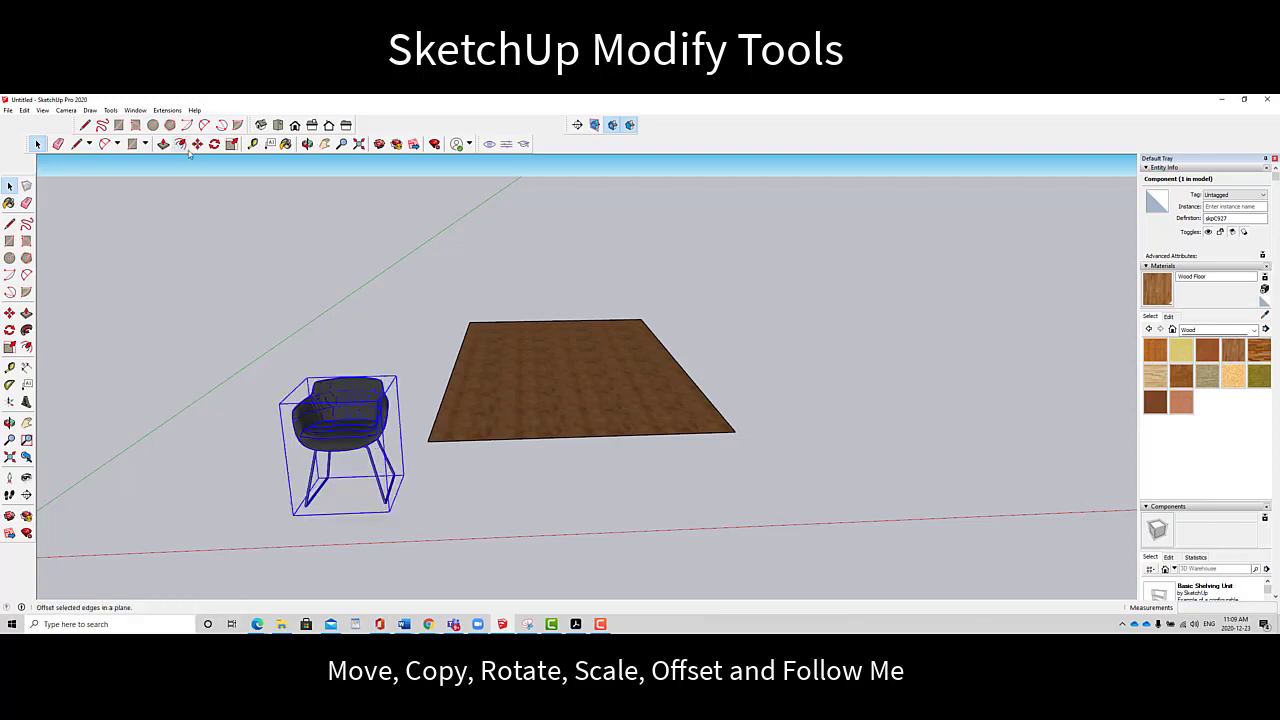
pyautogui.click(198, 145)
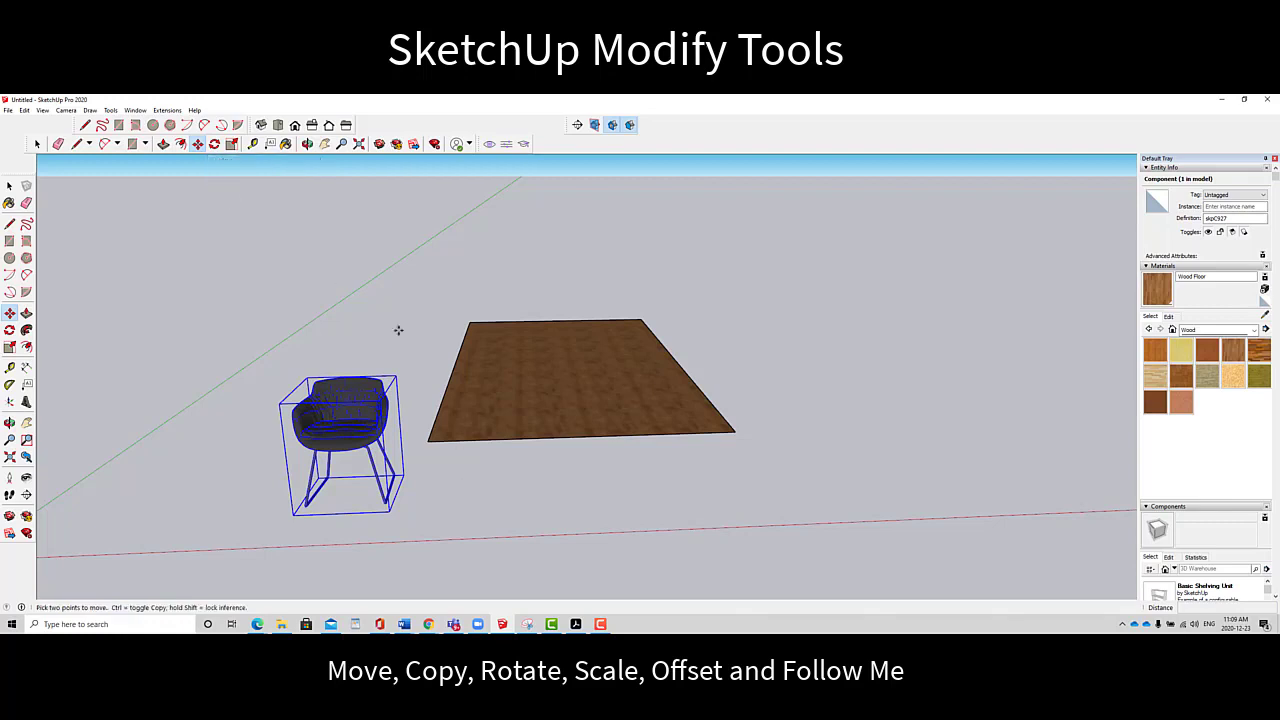
pyautogui.click(110, 110)
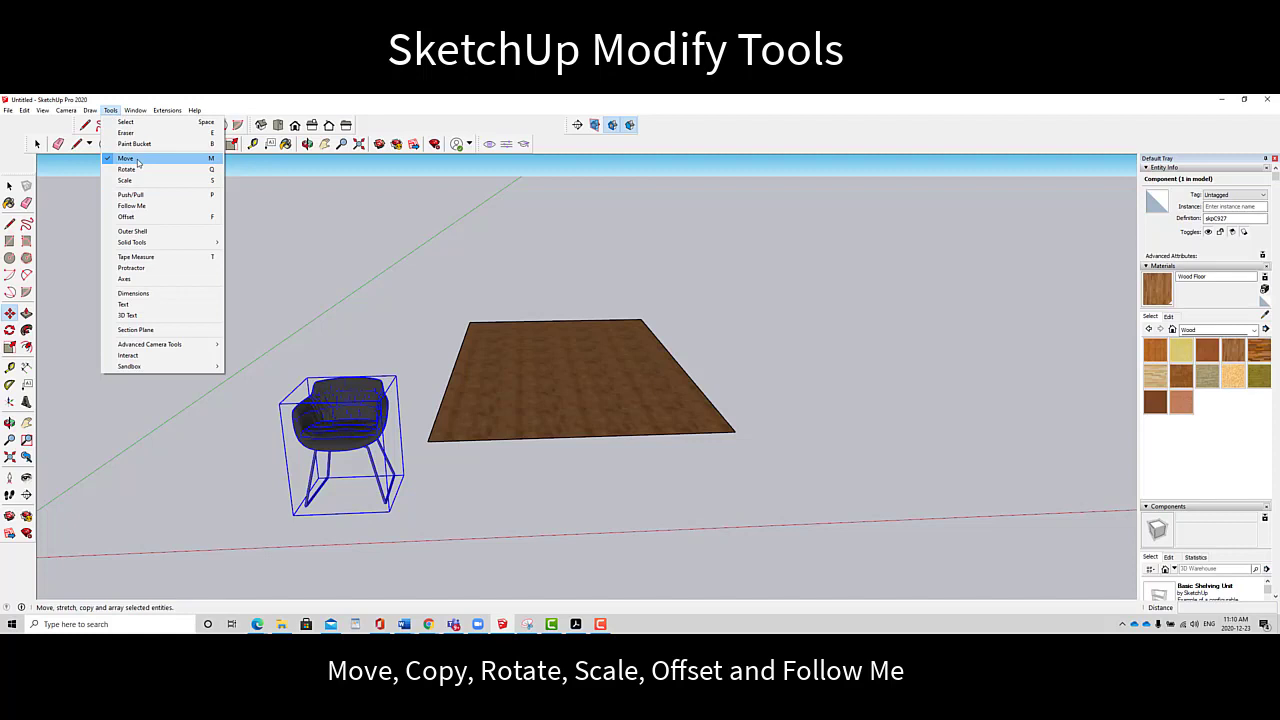
pyautogui.click(126, 158)
pyautogui.click(366, 427)
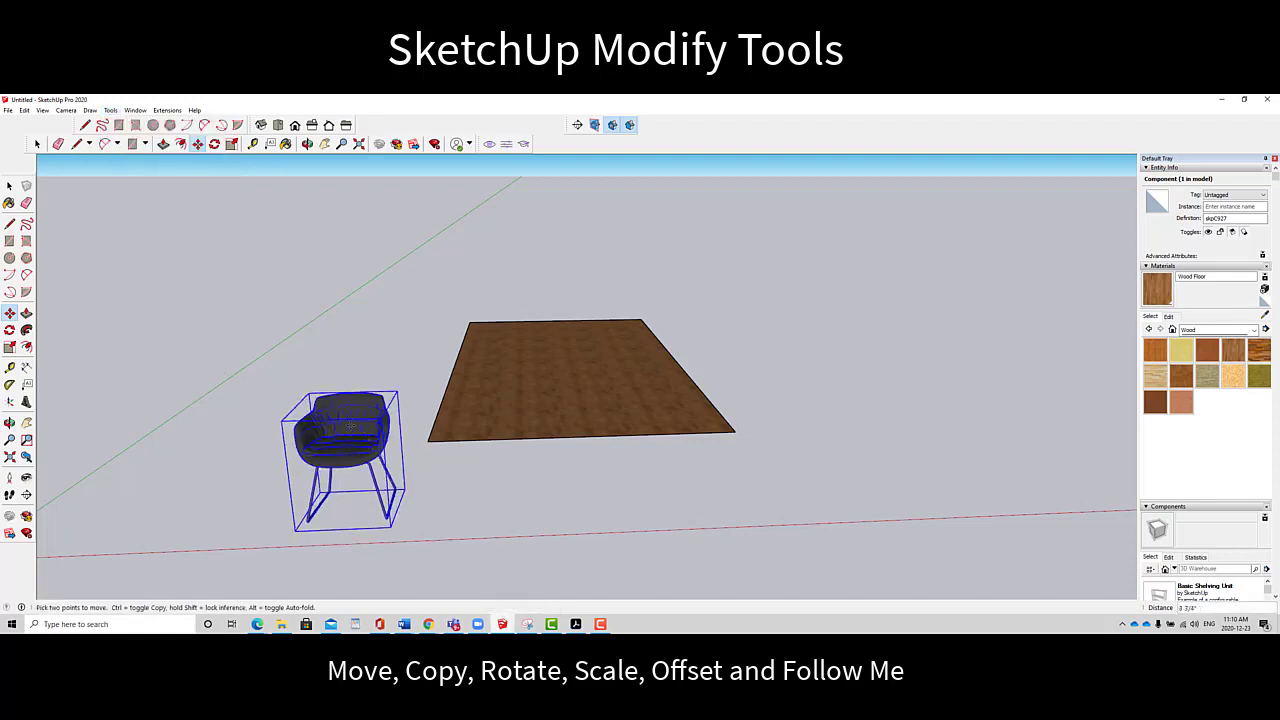
pyautogui.press('Escape')
pyautogui.click(342, 419)
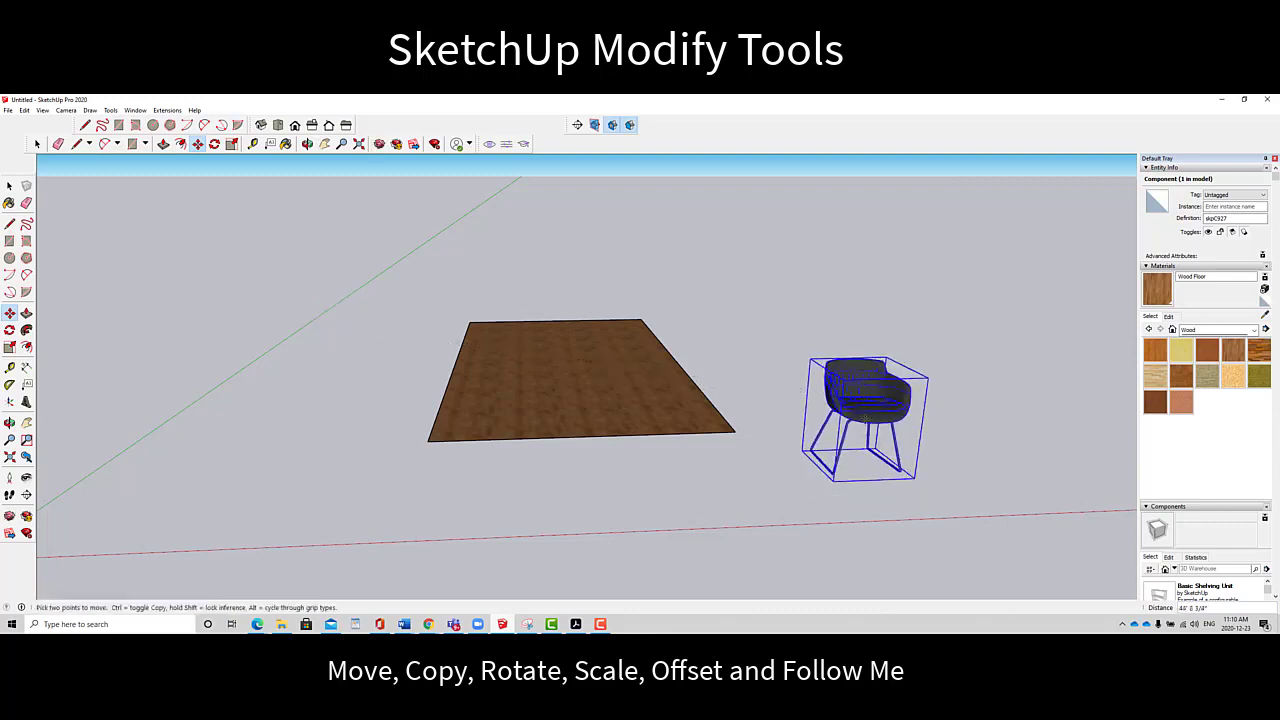
pyautogui.click(866, 418)
pyautogui.click(357, 397)
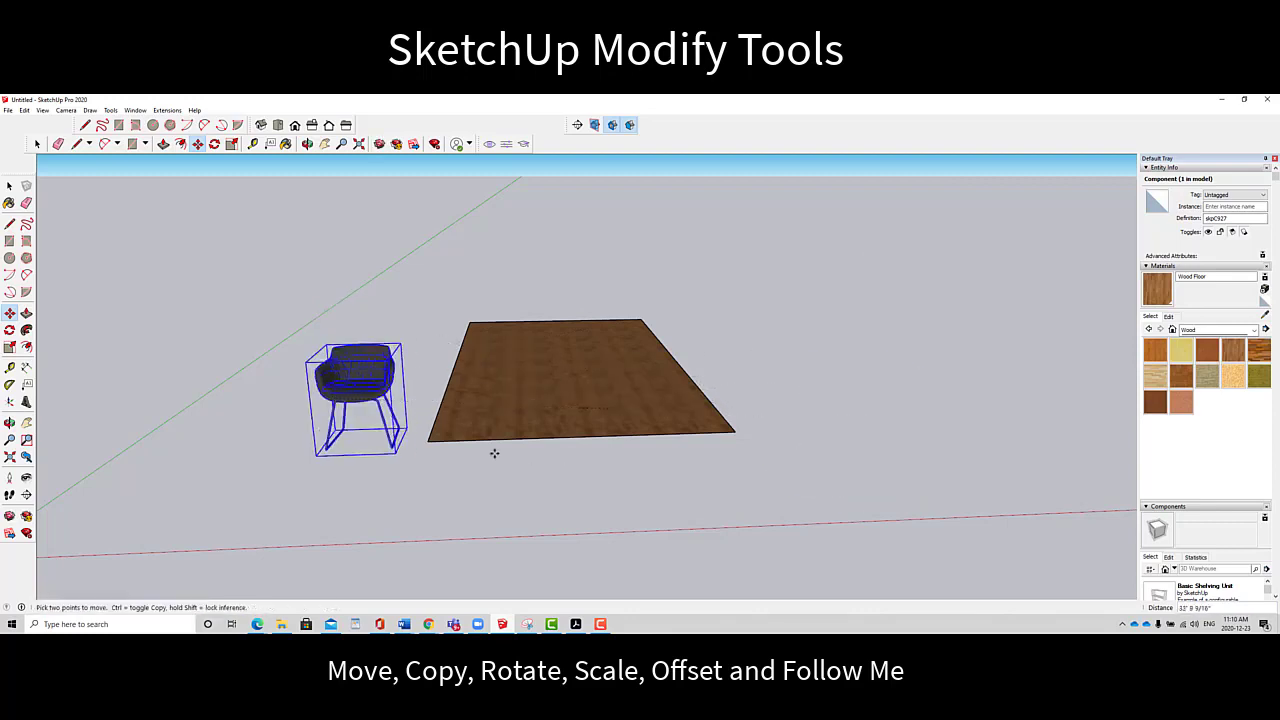
# Move the chair freely about 18'3" from beside the wood floor to a spot over it
pyautogui.scroll(3, 440, 484)
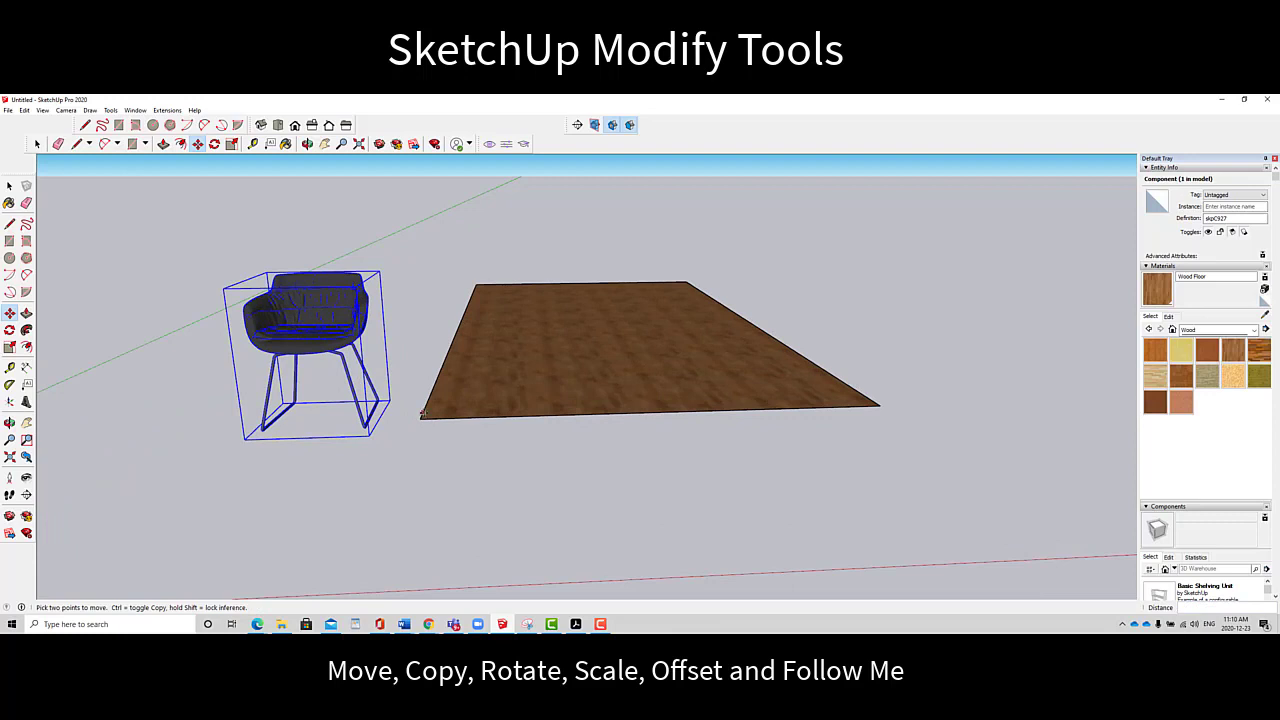
pyautogui.click(309, 317)
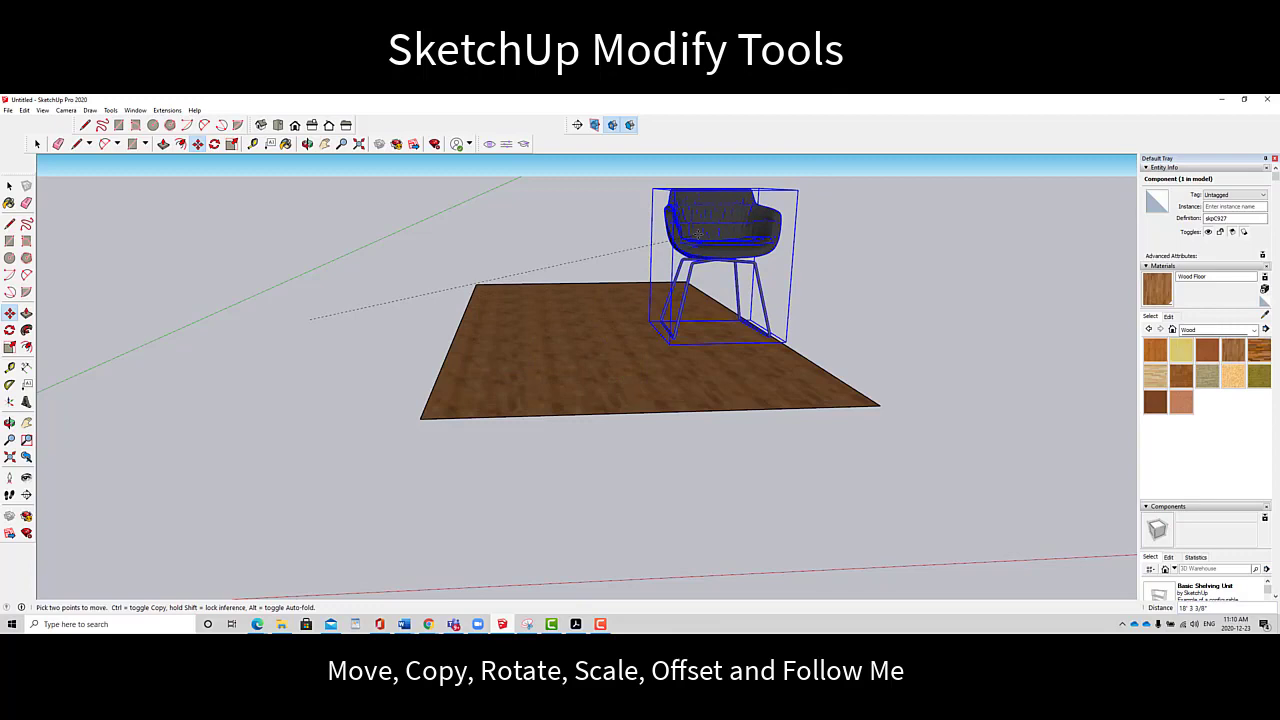
pyautogui.click(697, 233)
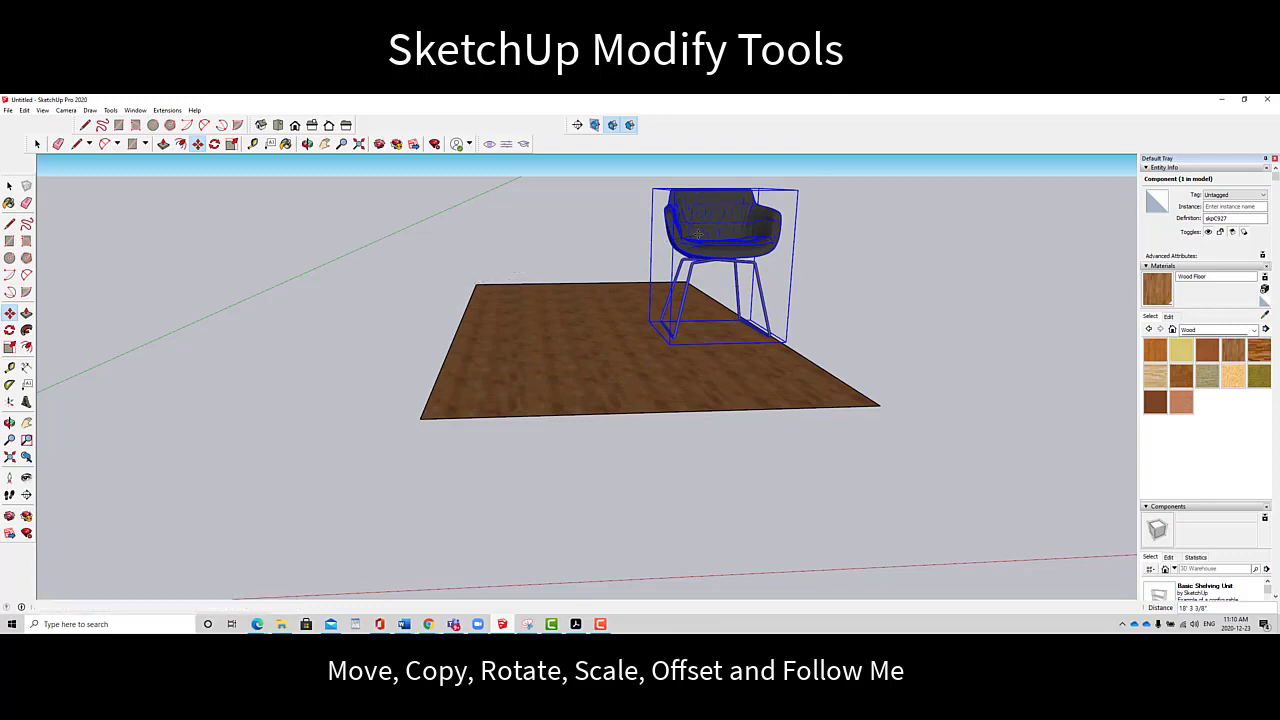
# Move the chair by its lower front bounding-box corner about 10'11" so that corner rests on the wood floor's face
pyautogui.click(307, 143)
pyautogui.moveTo(605, 380); pyautogui.dragTo(731, 396)
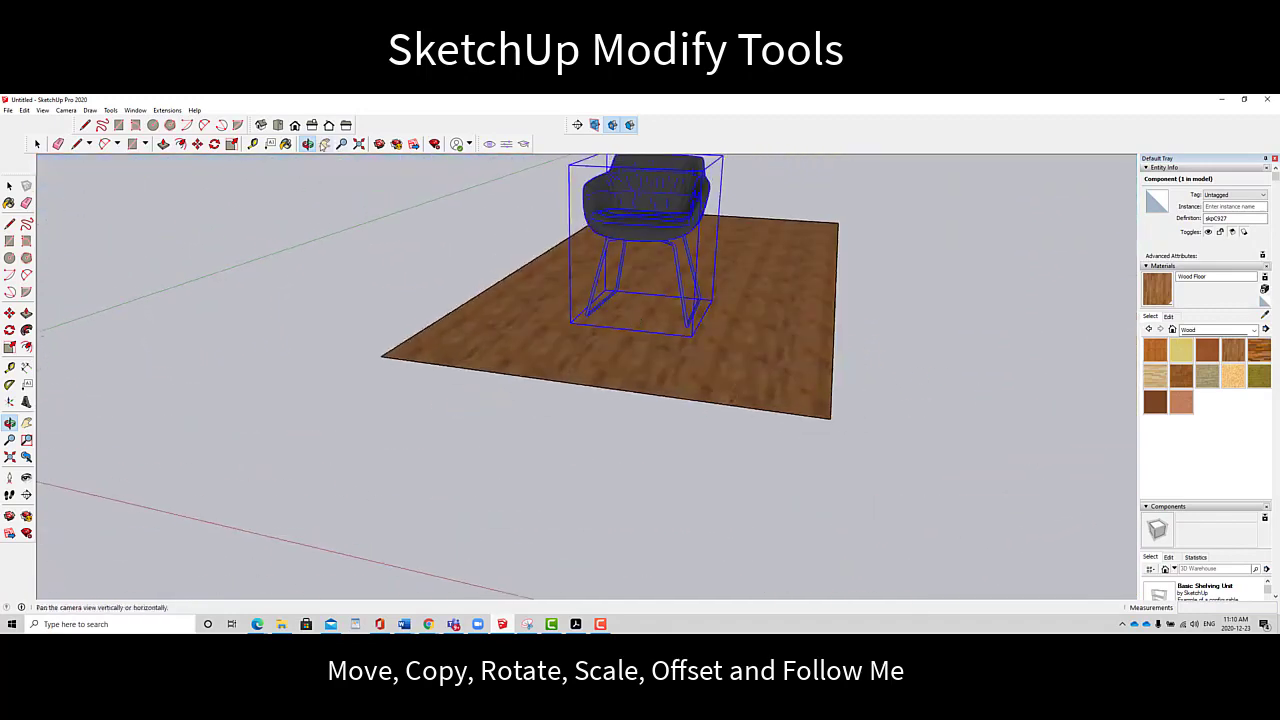
pyautogui.click(325, 143)
pyautogui.moveTo(722, 279); pyautogui.dragTo(447, 304)
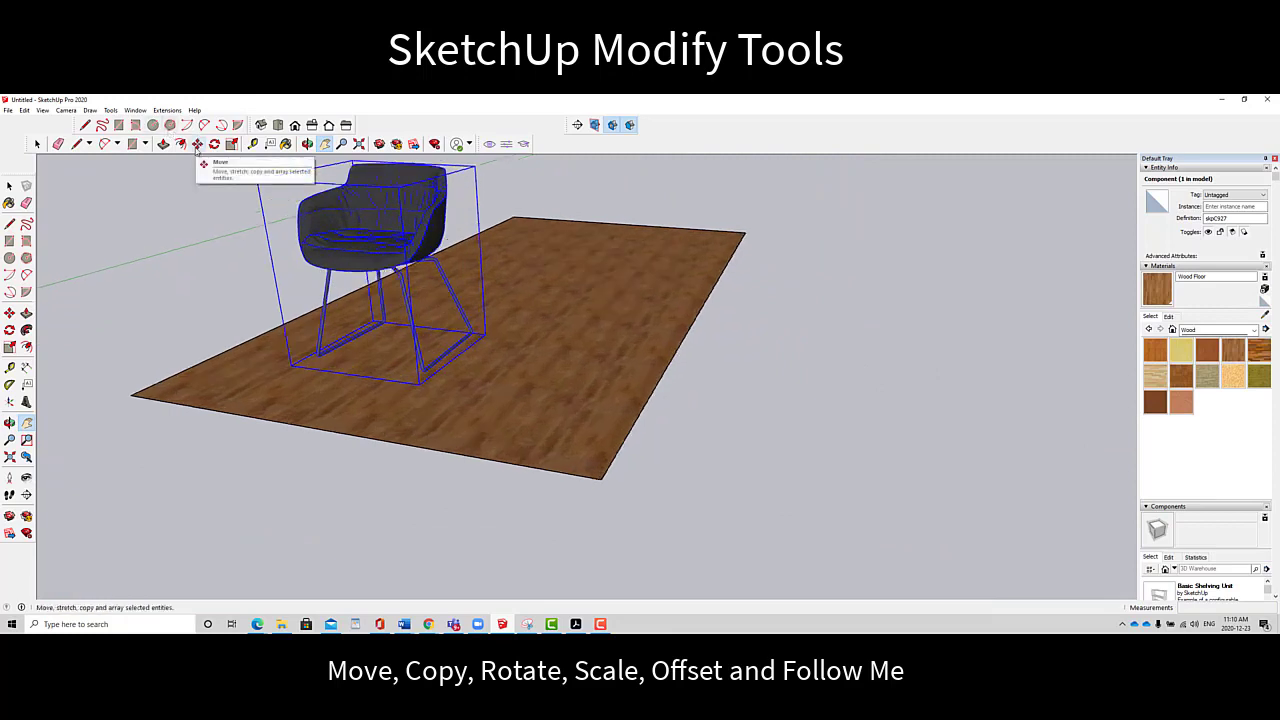
pyautogui.click(197, 144)
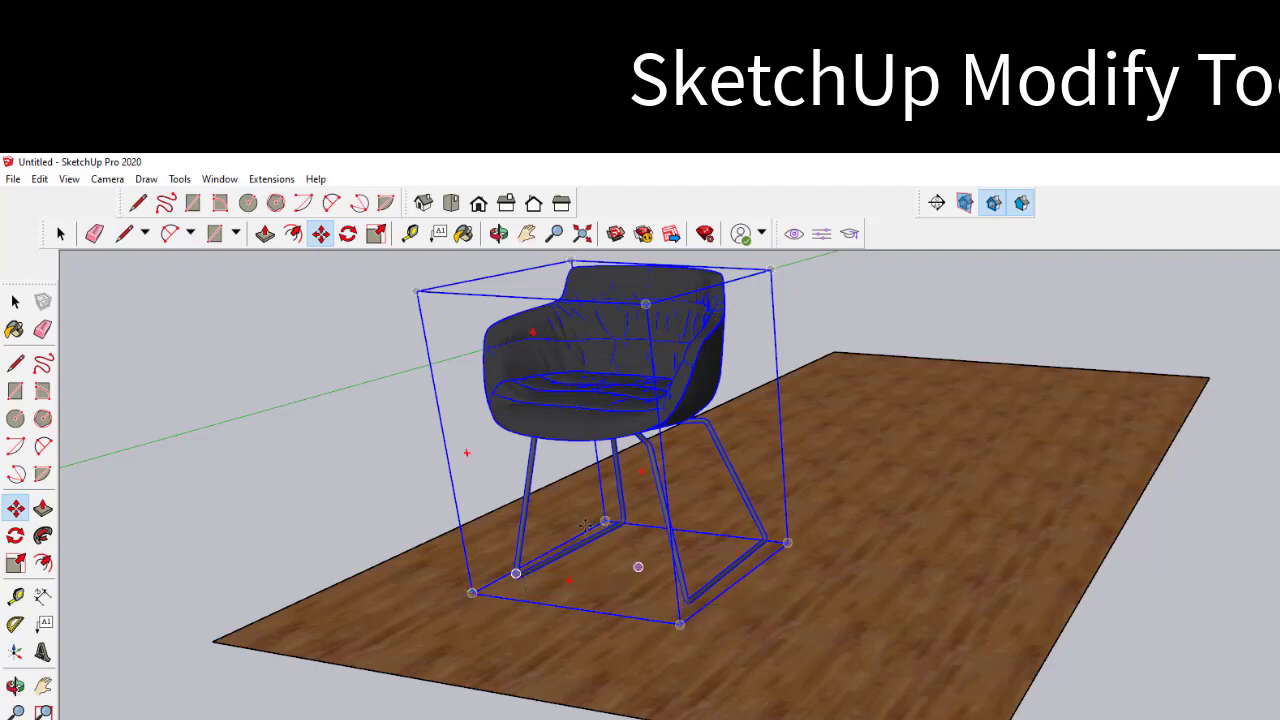
pyautogui.click(679, 626)
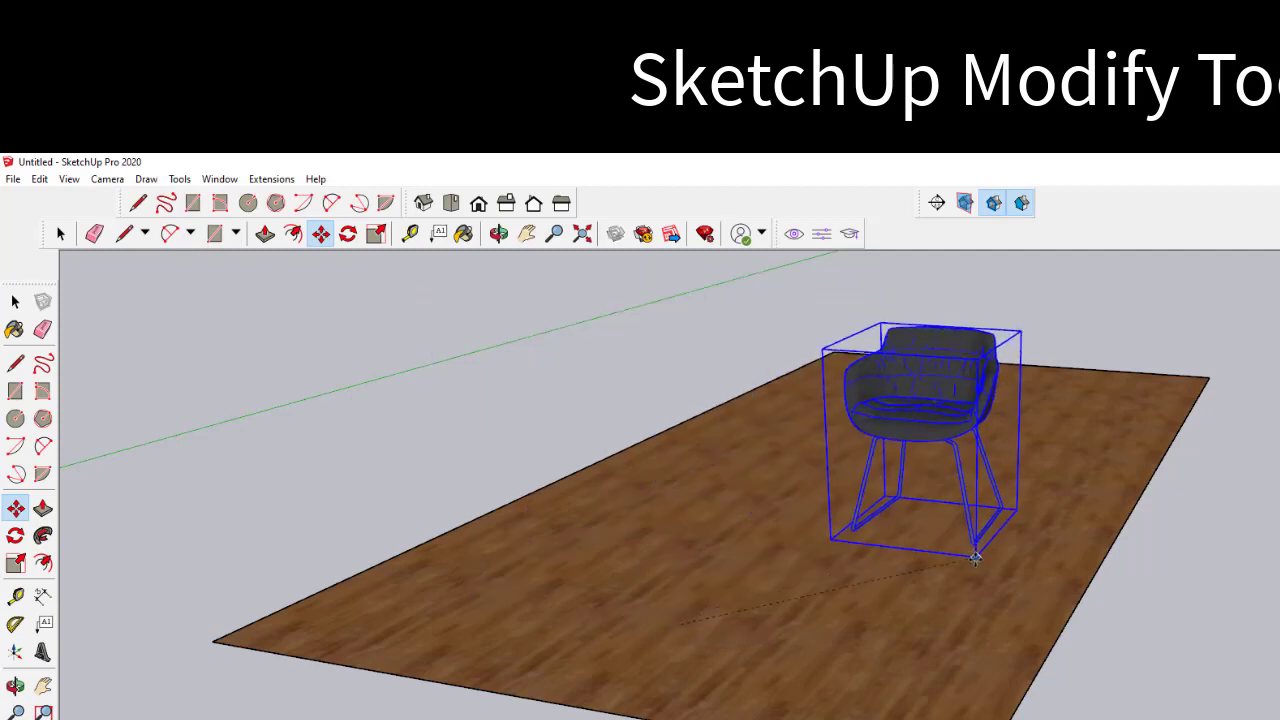
pyautogui.click(499, 233)
pyautogui.moveTo(680, 385); pyautogui.dragTo(790, 416)
pyautogui.rightClick(791, 416)
pyautogui.click(848, 427)
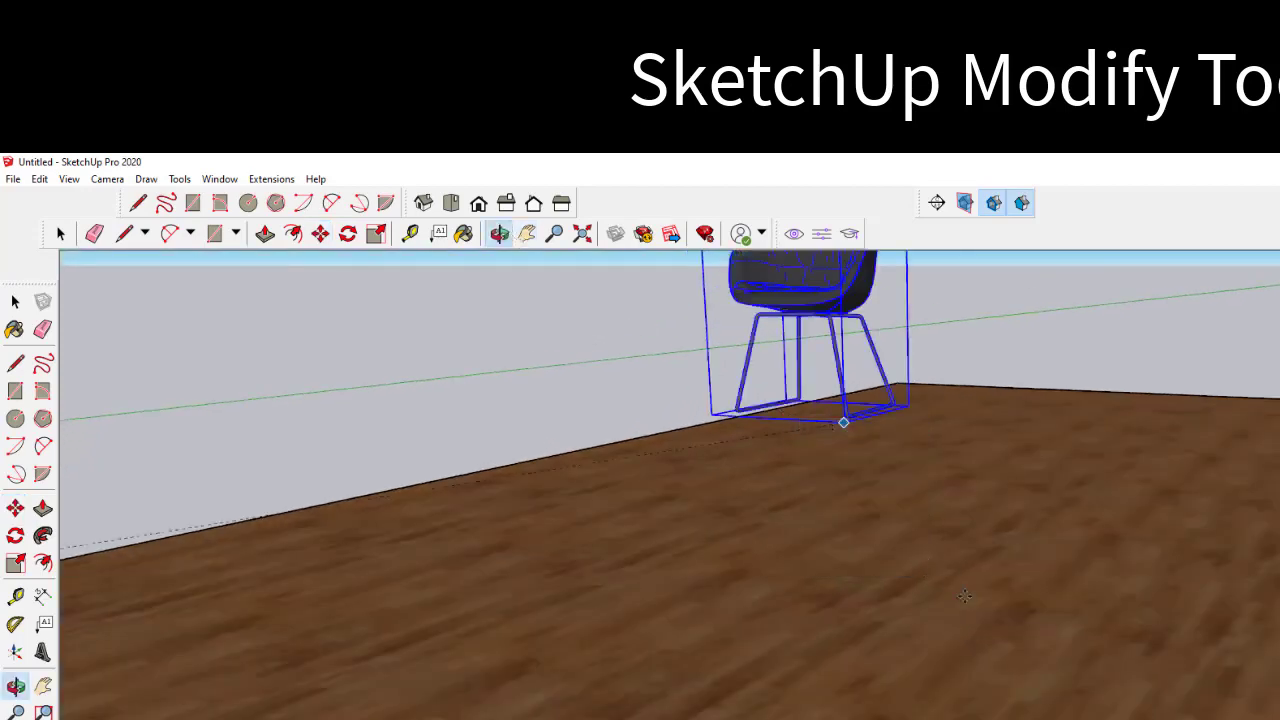
pyautogui.scroll(4, 876, 643)
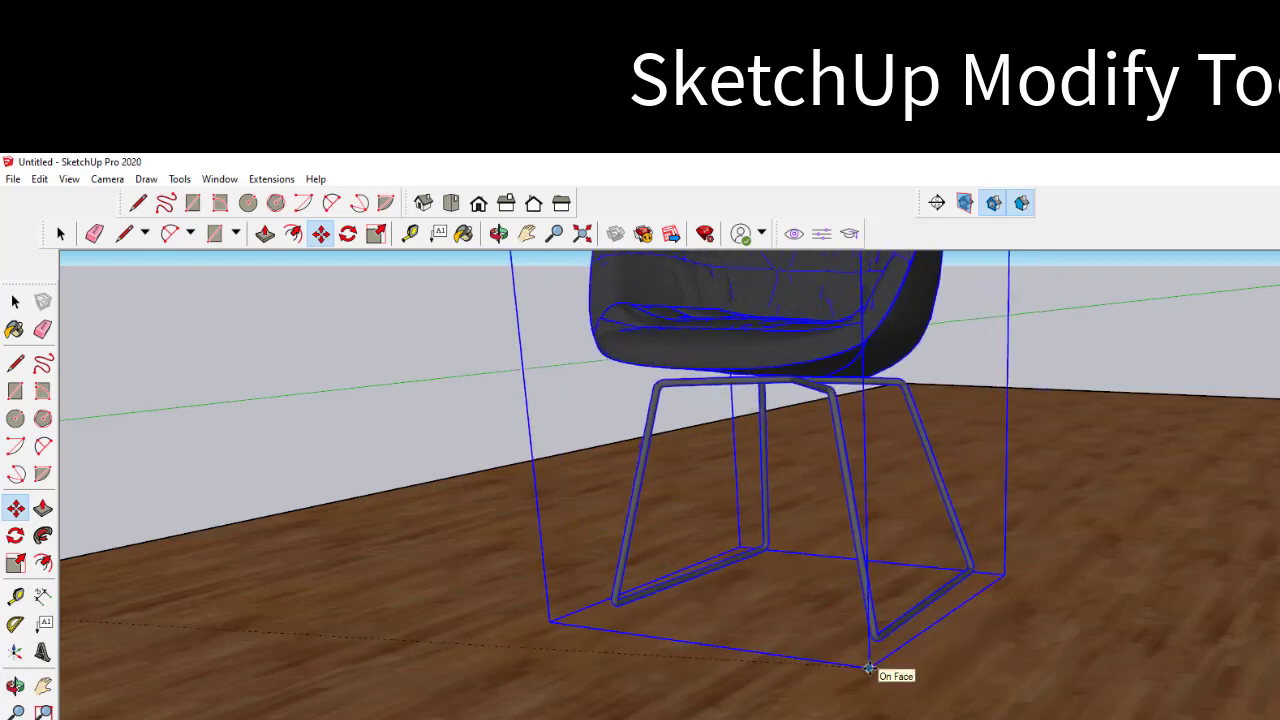
pyautogui.click(869, 668)
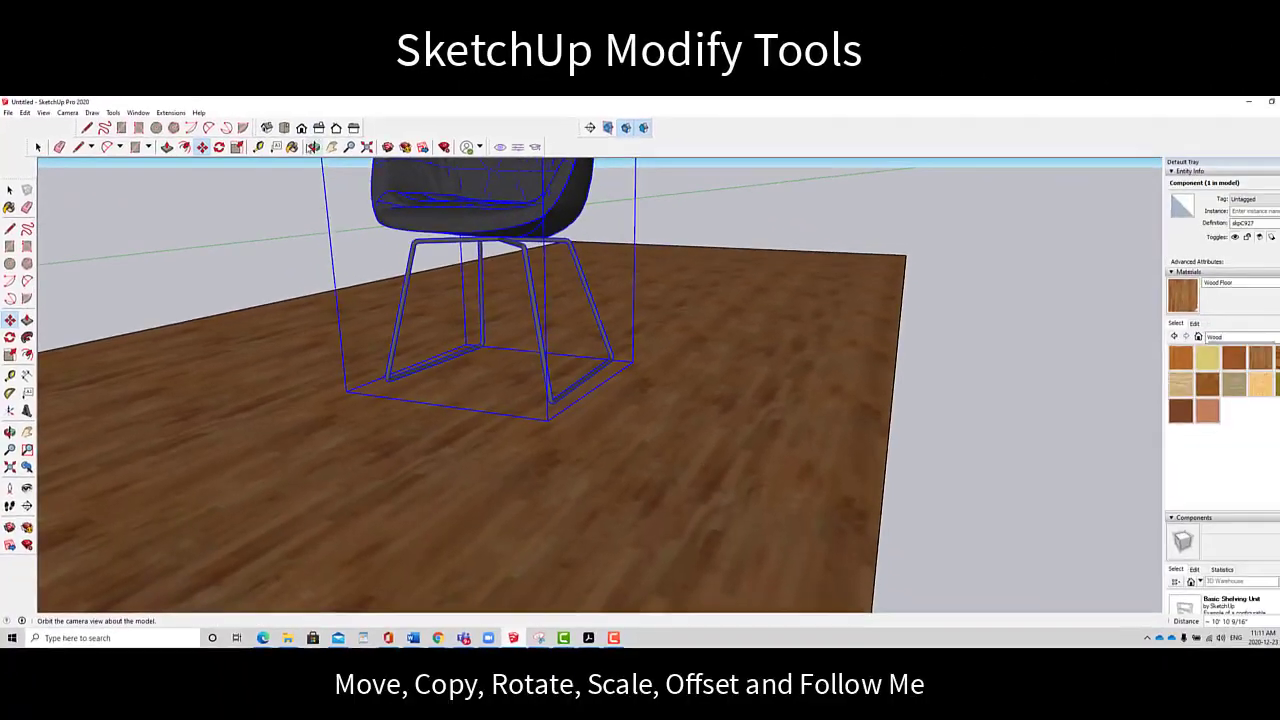
# Move the chair along the green axis about 5'5" toward the far end of the wood floor
pyautogui.click(499, 234)
pyautogui.moveTo(735, 473); pyautogui.dragTo(508, 372)
pyautogui.moveTo(615, 296)
pyautogui.mouseDown()
pyautogui.moveTo(731, 371)
pyautogui.moveTo(709, 410)
pyautogui.moveTo(743, 391)
pyautogui.moveTo(483, 397)
pyautogui.moveTo(789, 374)
pyautogui.moveTo(770, 390)
pyautogui.moveTo(783, 400)
pyautogui.moveTo(777, 443)
pyautogui.moveTo(749, 423)
pyautogui.moveTo(745, 395)
pyautogui.moveTo(760, 390)
pyautogui.mouseUp()
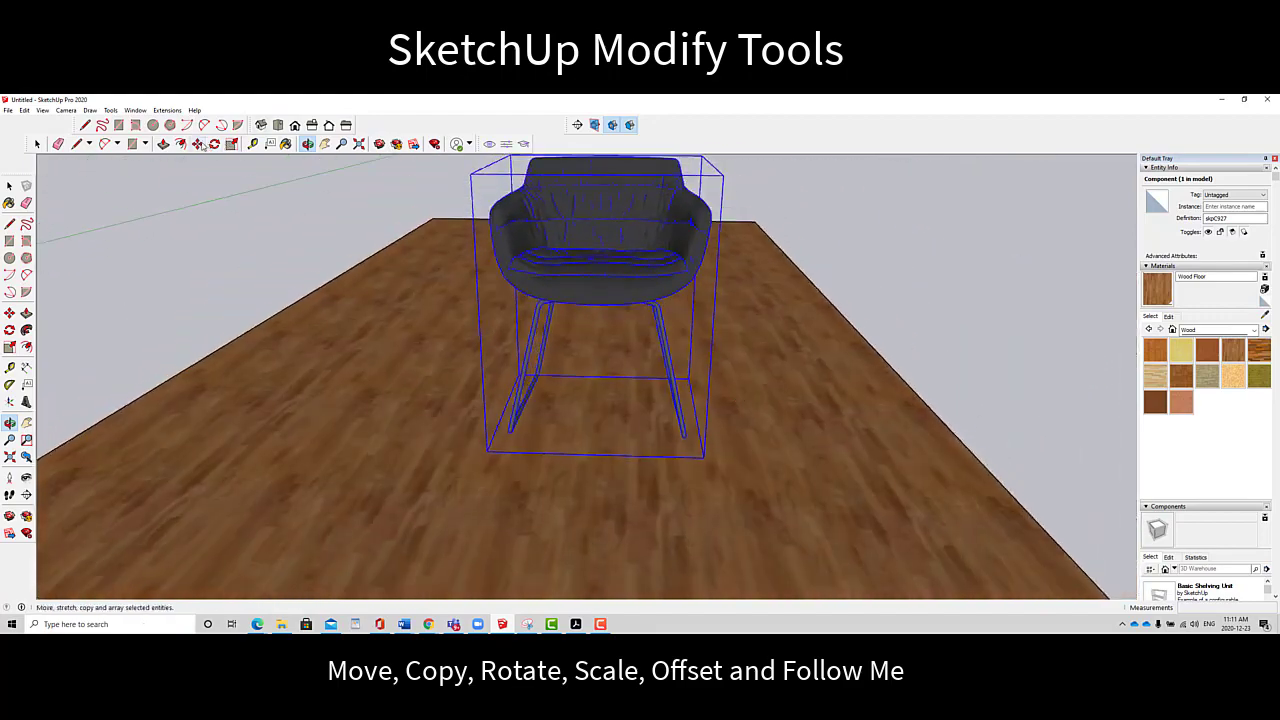
pyautogui.click(197, 143)
pyautogui.click(793, 478)
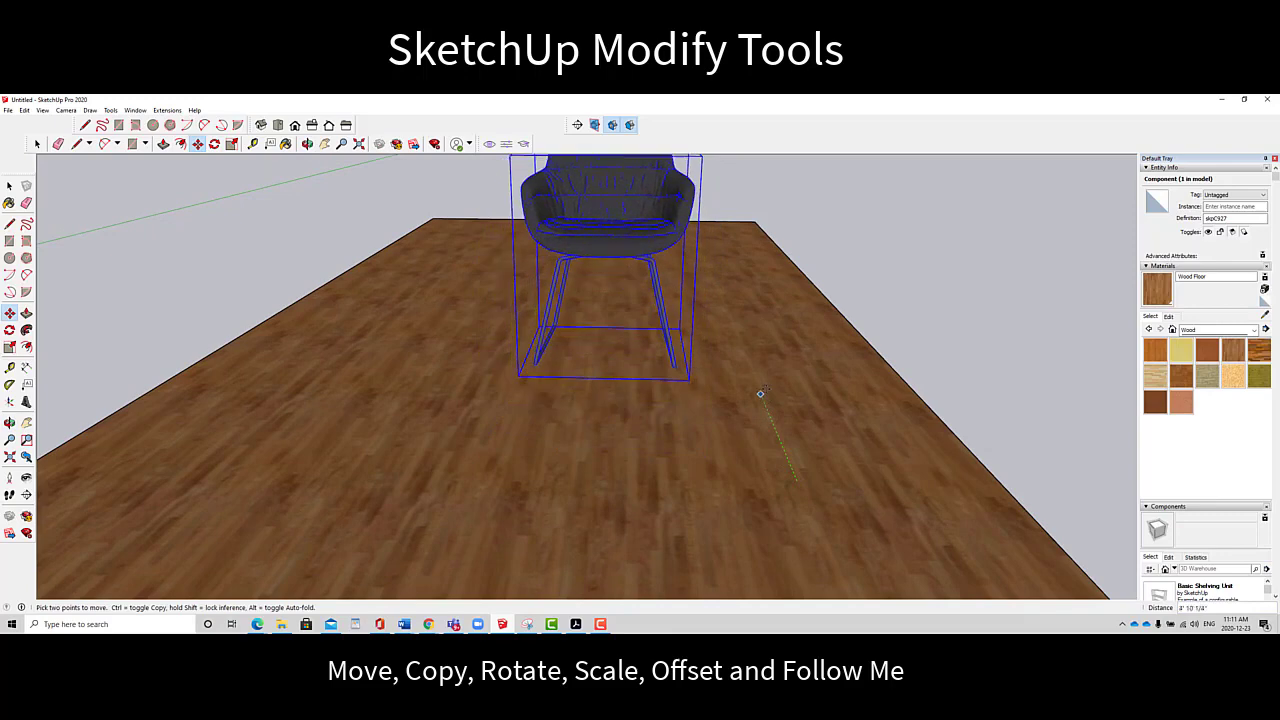
pyautogui.click(760, 390)
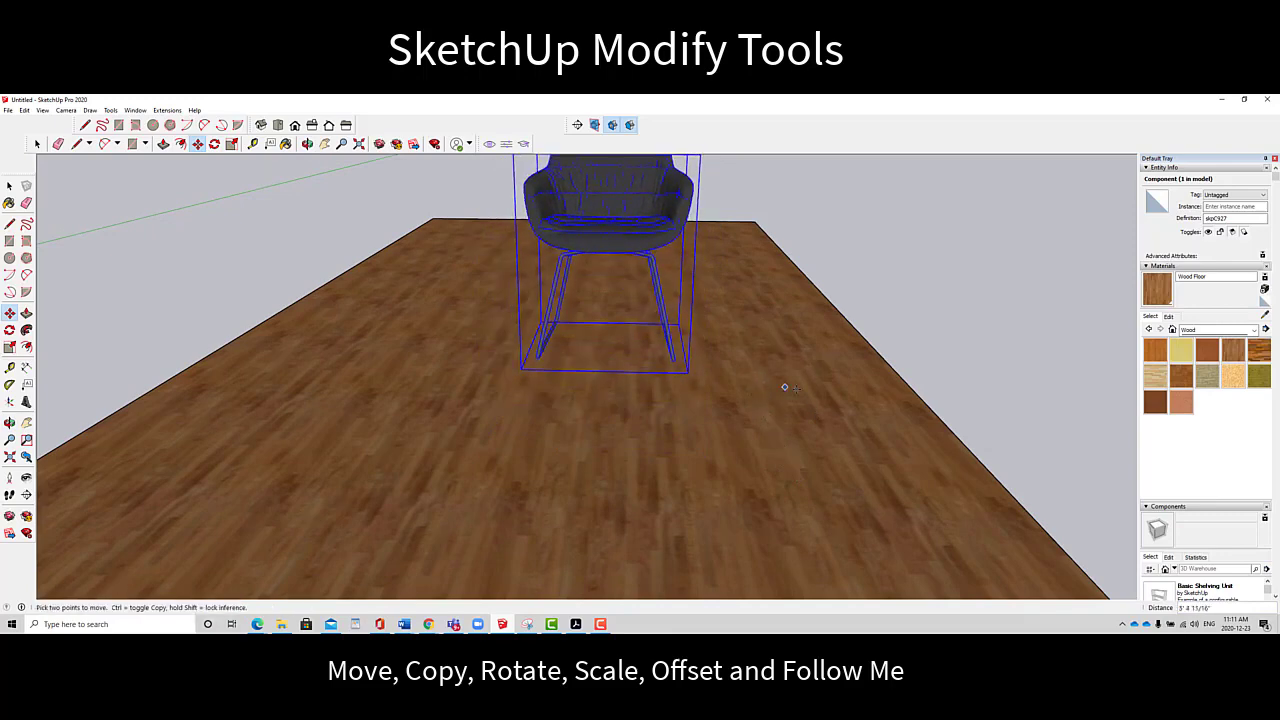
# Reposition the chair across the wood floor, shifting it along the green axis and sideways
pyautogui.click(784, 387)
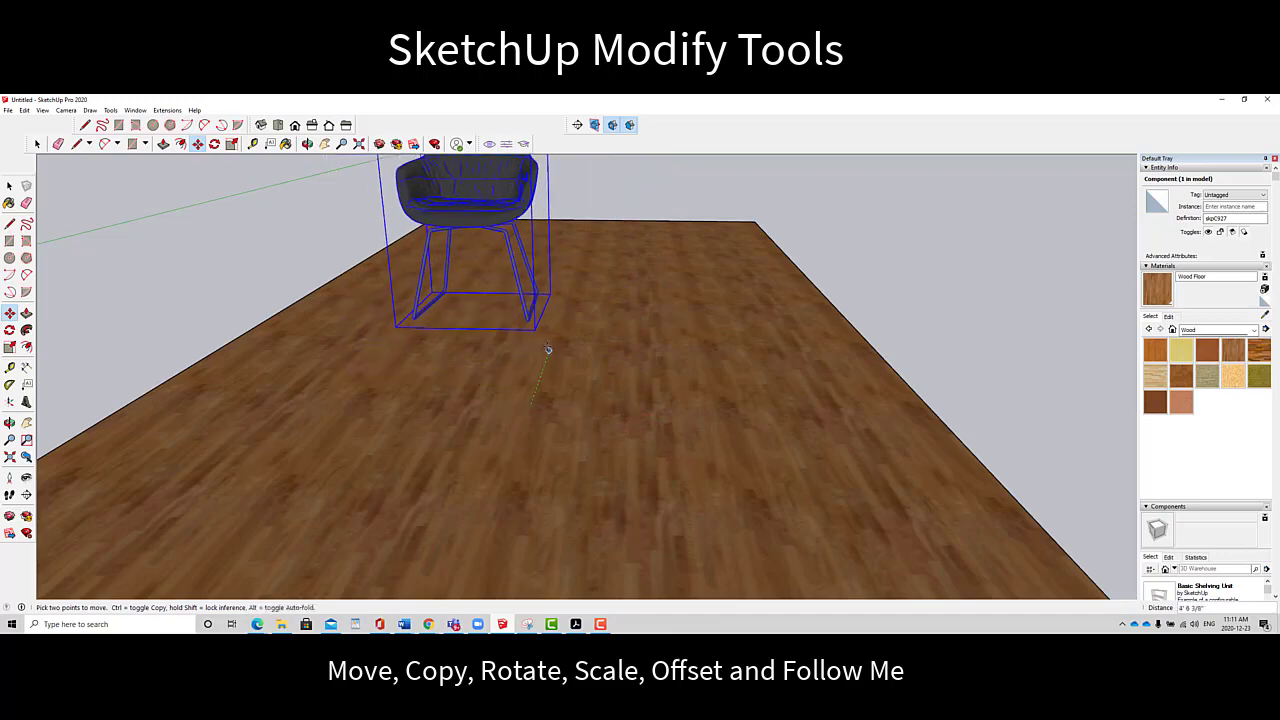
pyautogui.click(563, 349)
pyautogui.click(626, 331)
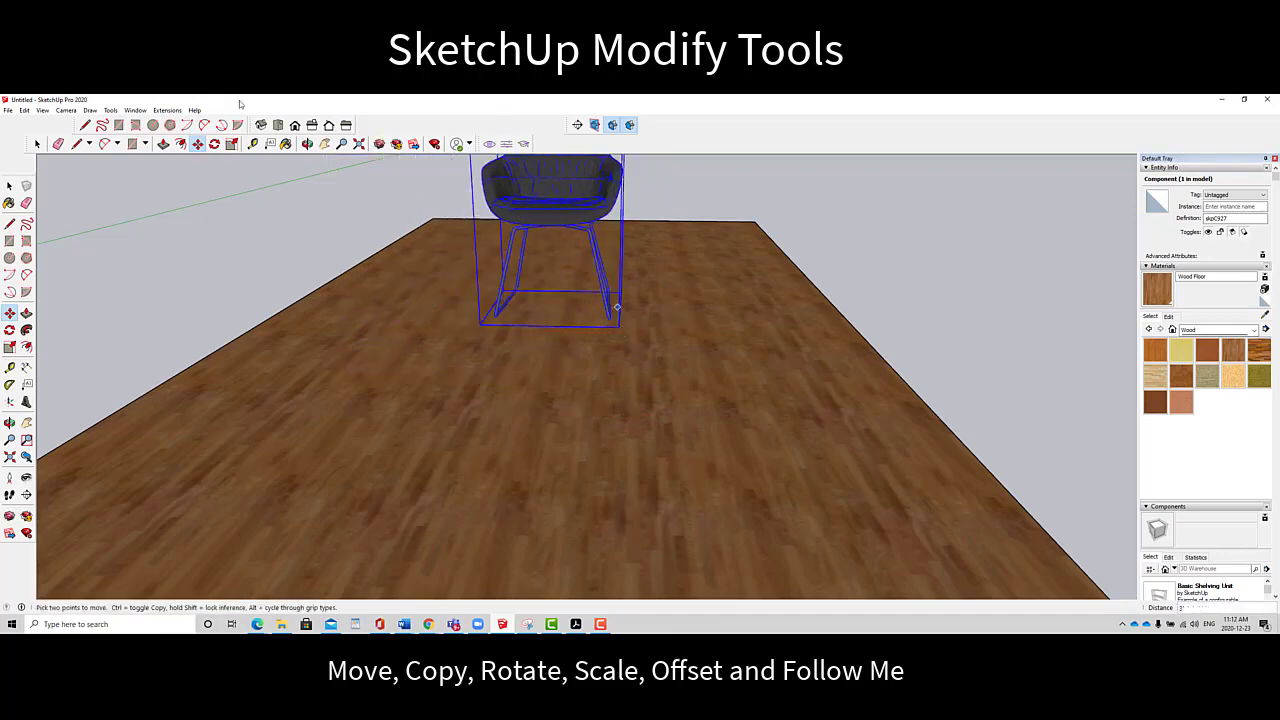
# Move the chair exactly 5' sideways along the red axis and 5' along the green axis toward the floor's near end
pyautogui.press('o')
pyautogui.moveTo(812, 316); pyautogui.dragTo(549, 326)
pyautogui.rightClick(549, 326)
pyautogui.click(584, 334)
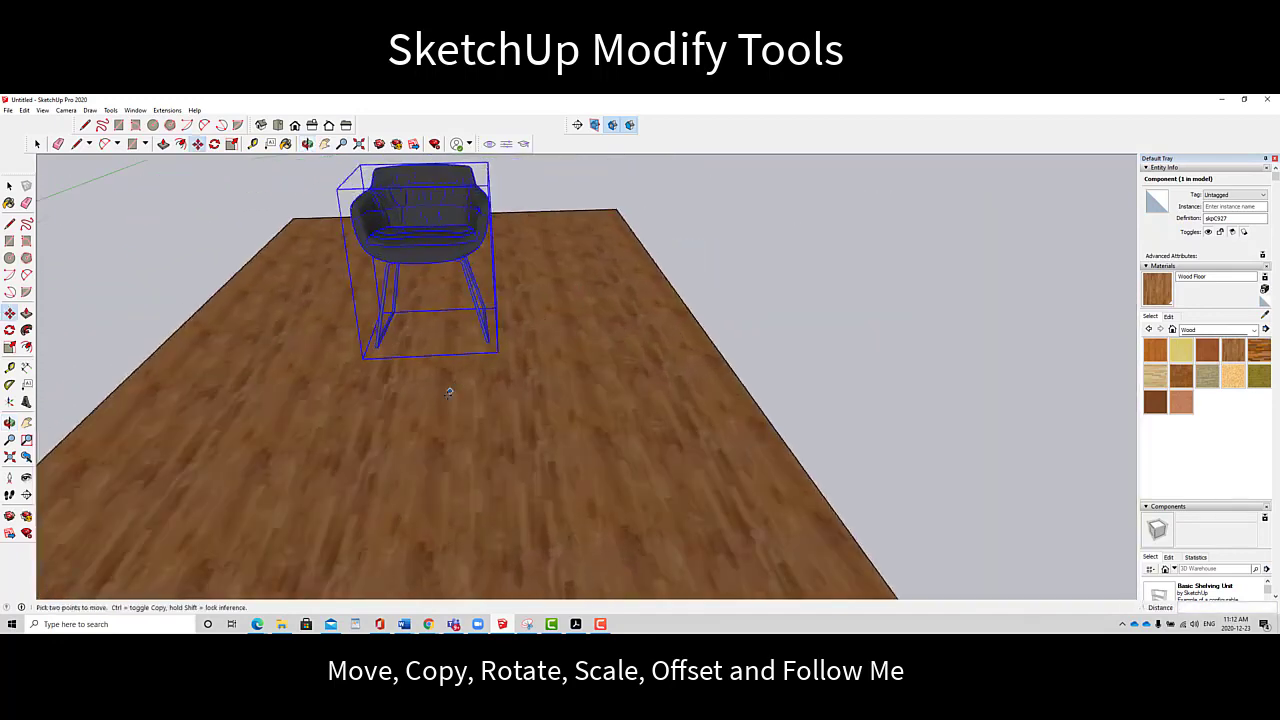
pyautogui.click(433, 389)
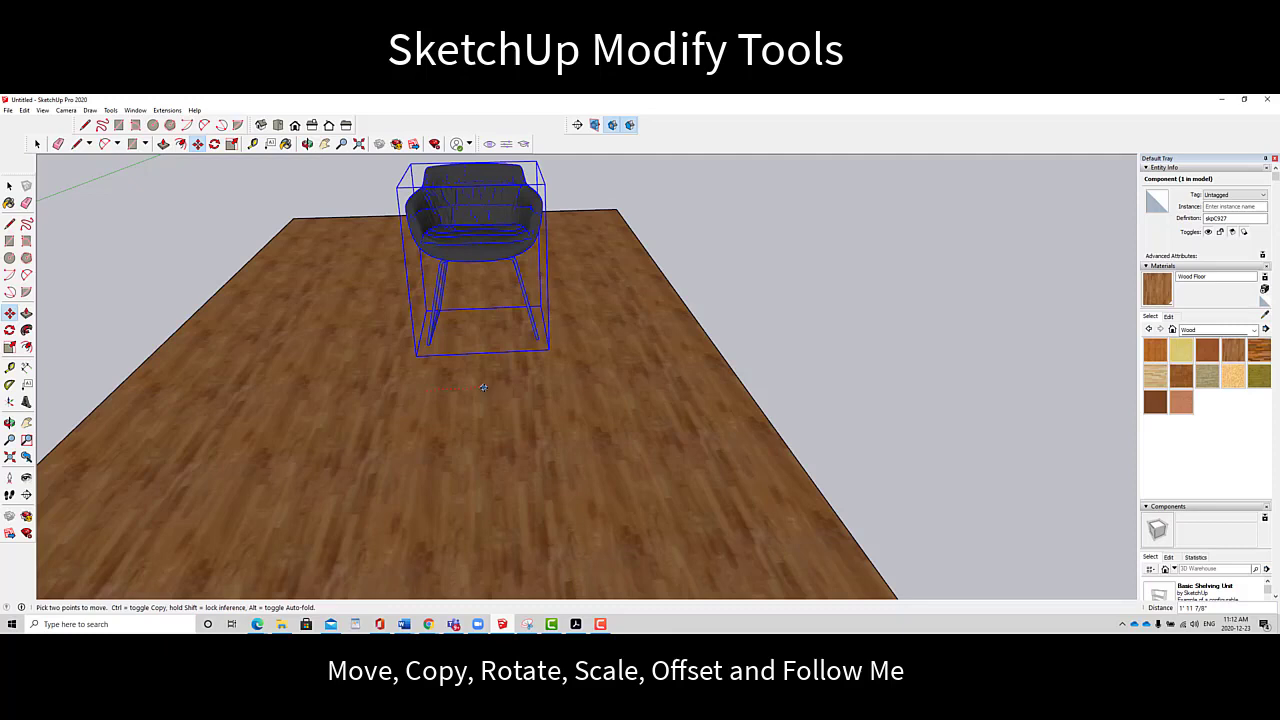
pyautogui.press('Return')
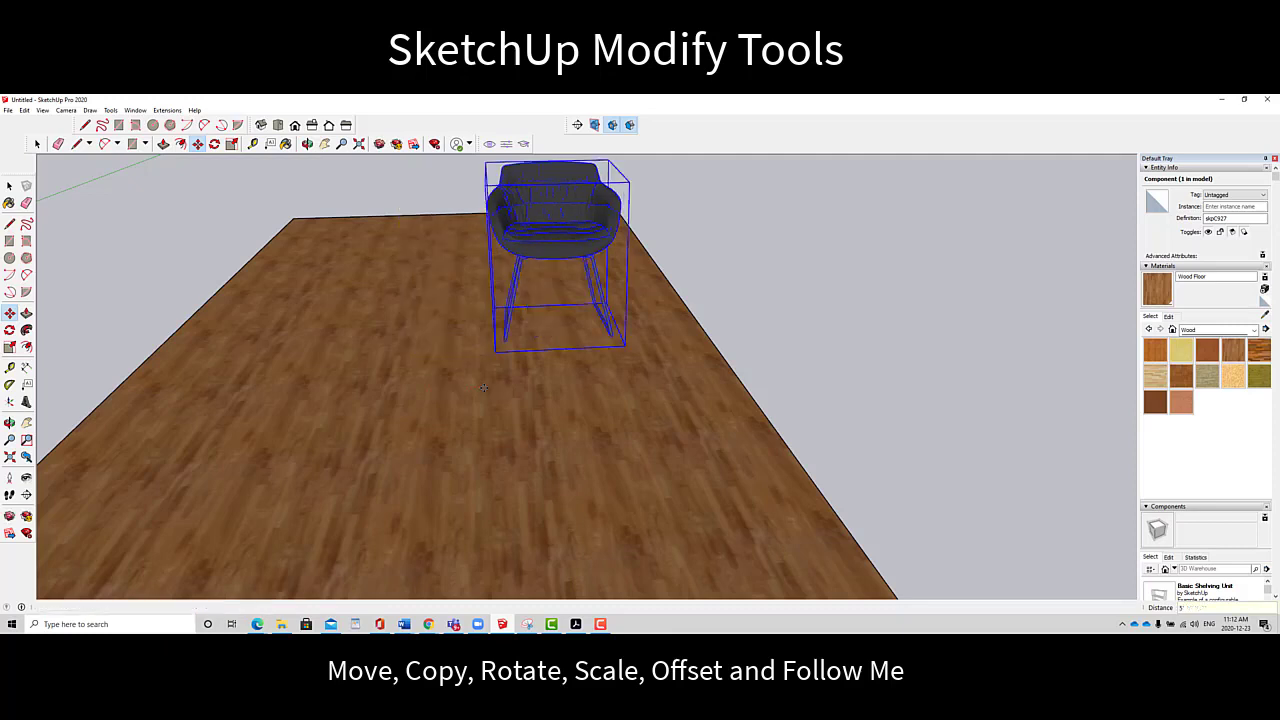
pyautogui.click(564, 370)
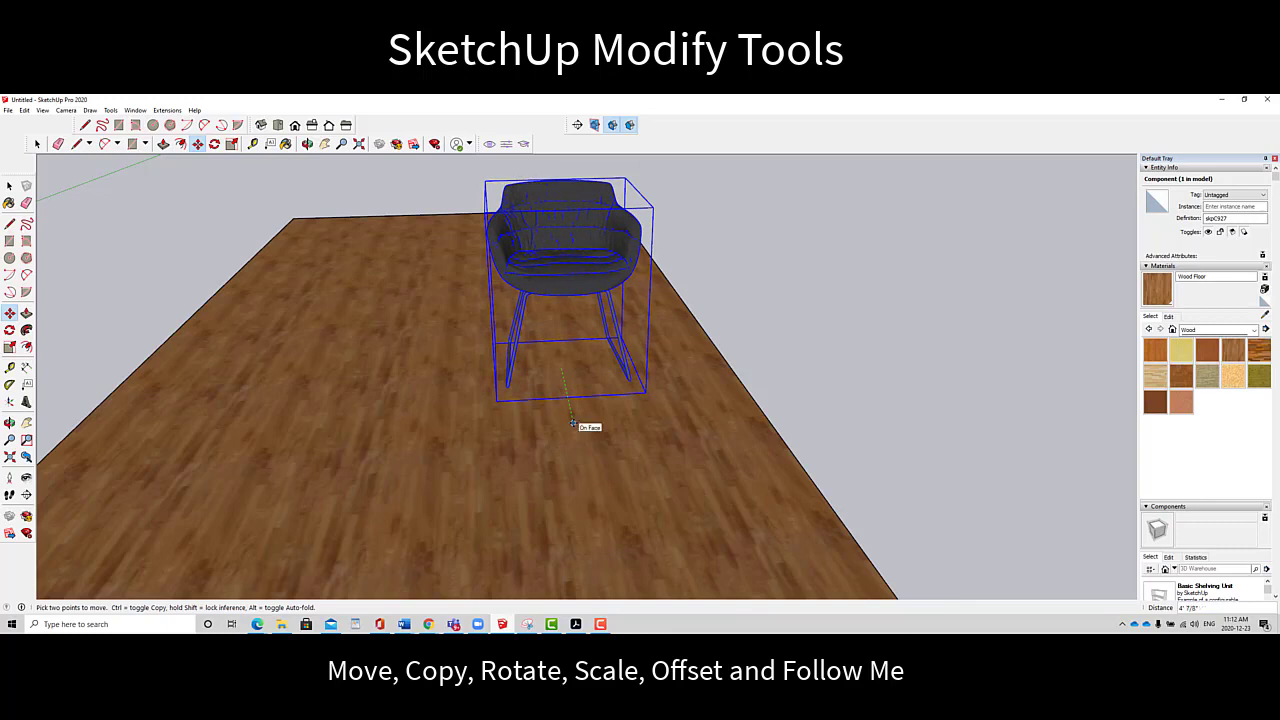
pyautogui.click(573, 424)
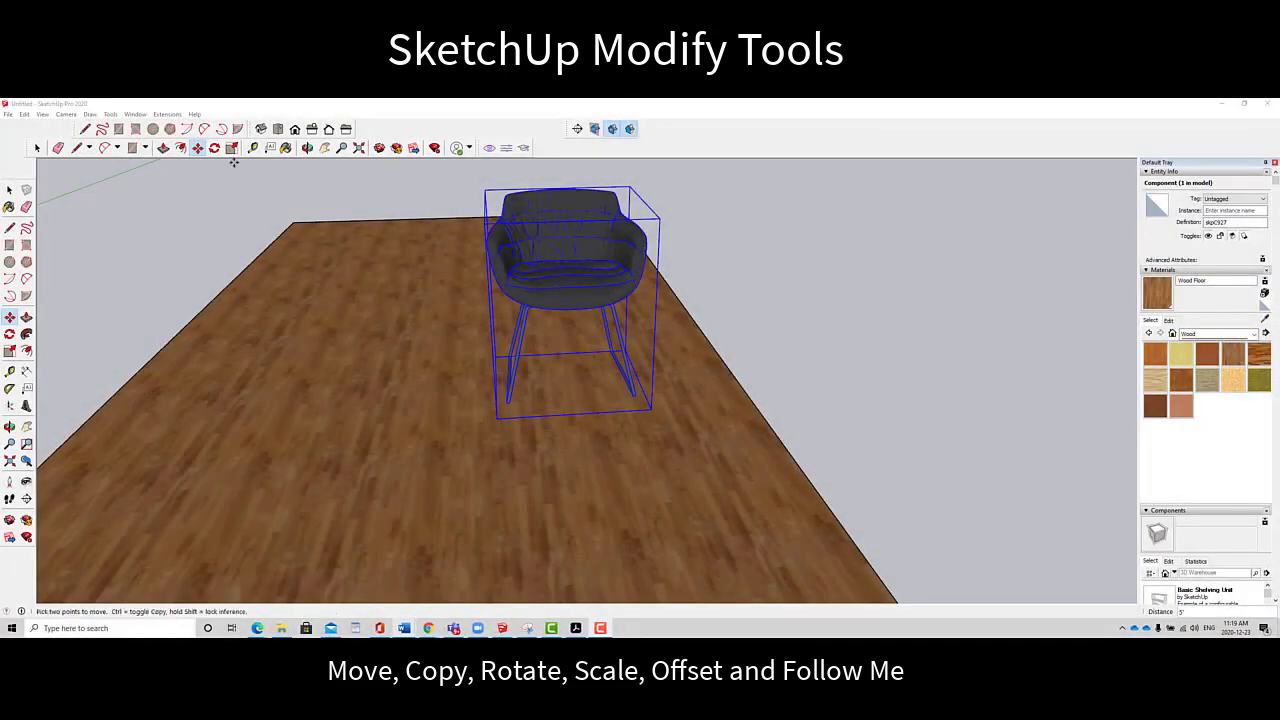
# Paste a copy of the chair at the wood floor's side edge and delete that copy
pyautogui.click(325, 148)
pyautogui.moveTo(568, 288); pyautogui.dragTo(478, 318)
pyautogui.scroll(-3, 522, 324)
pyautogui.scroll(2, 557, 353)
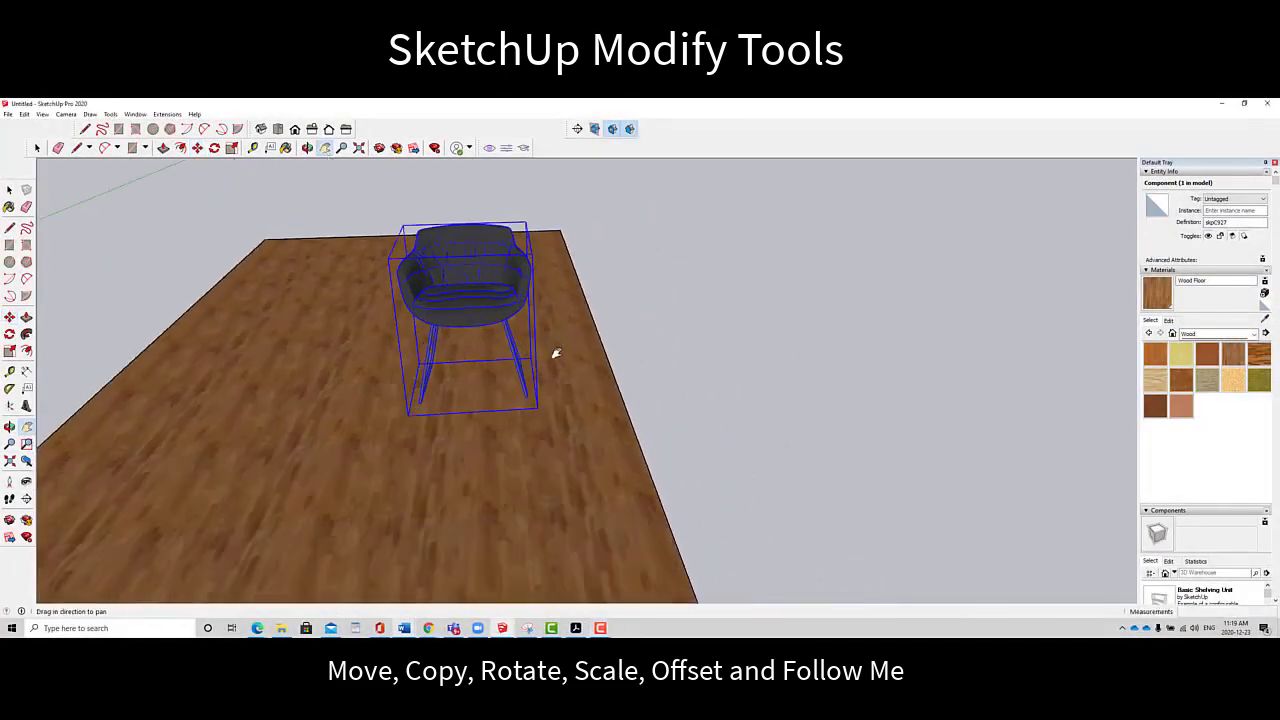
pyautogui.moveTo(556, 353); pyautogui.dragTo(475, 341)
pyautogui.click(37, 148)
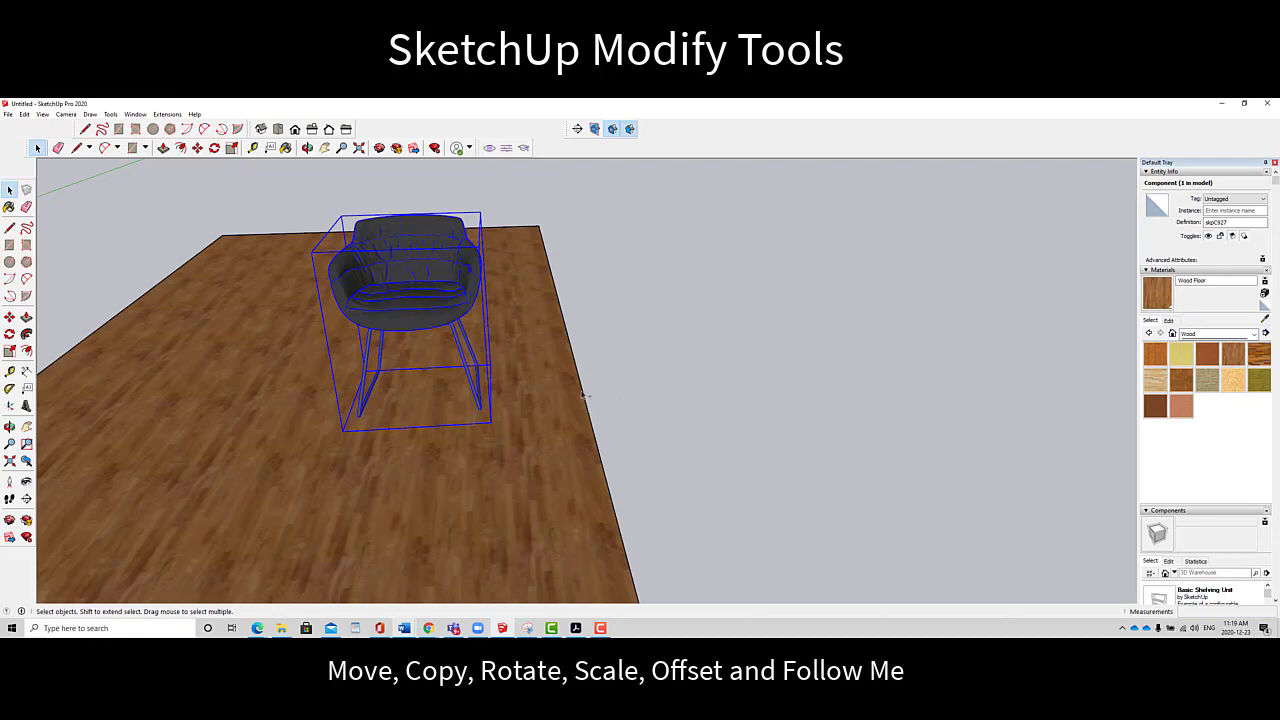
pyautogui.hotkey('ctrl', 'v')
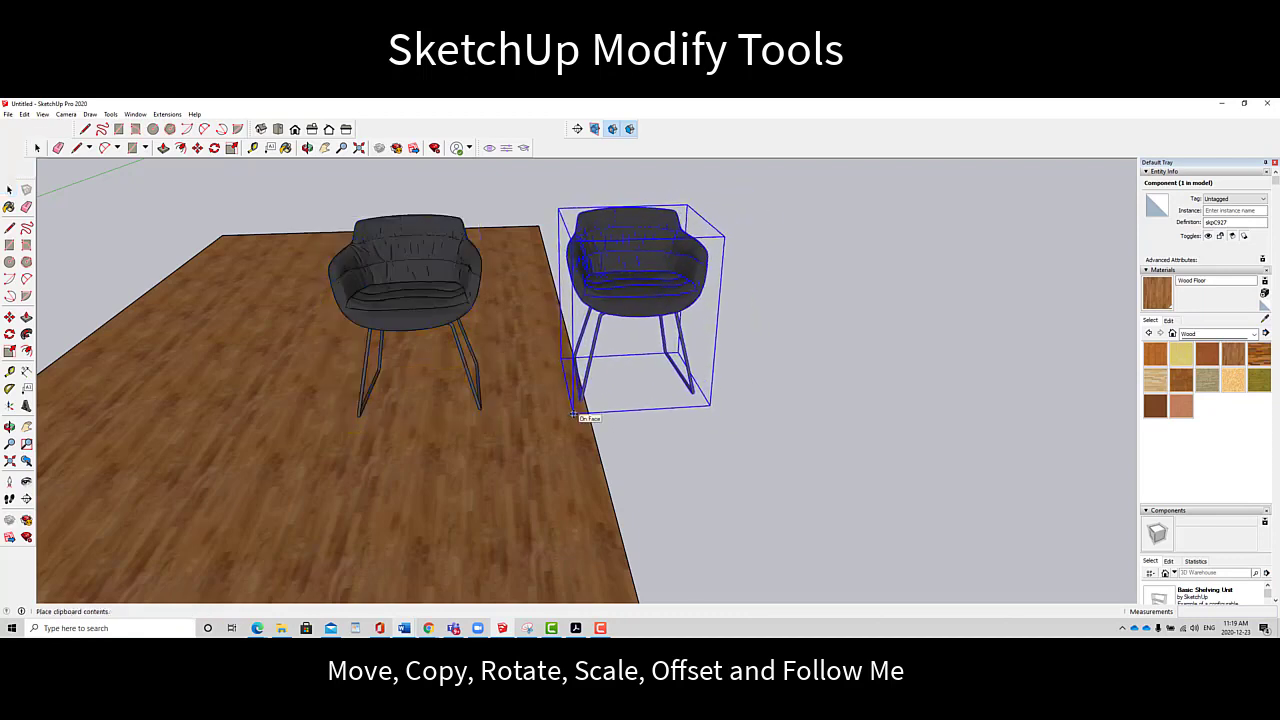
pyautogui.click(575, 414)
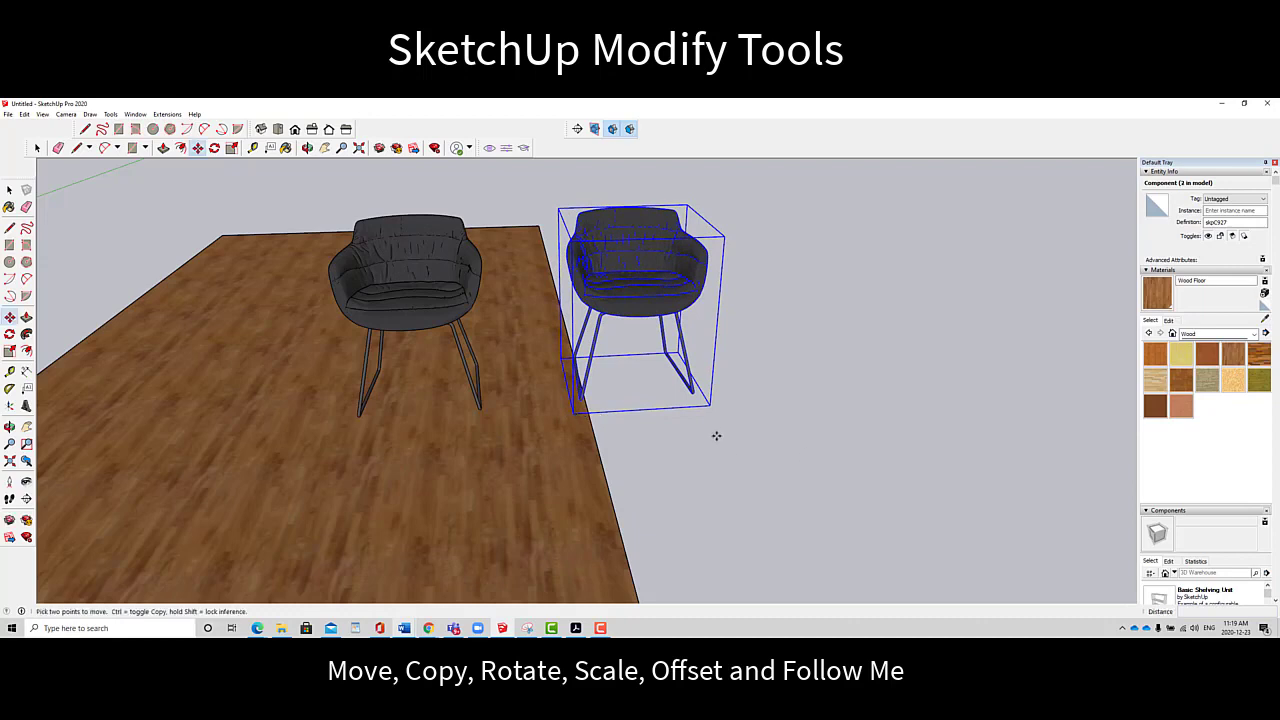
pyautogui.press('Delete')
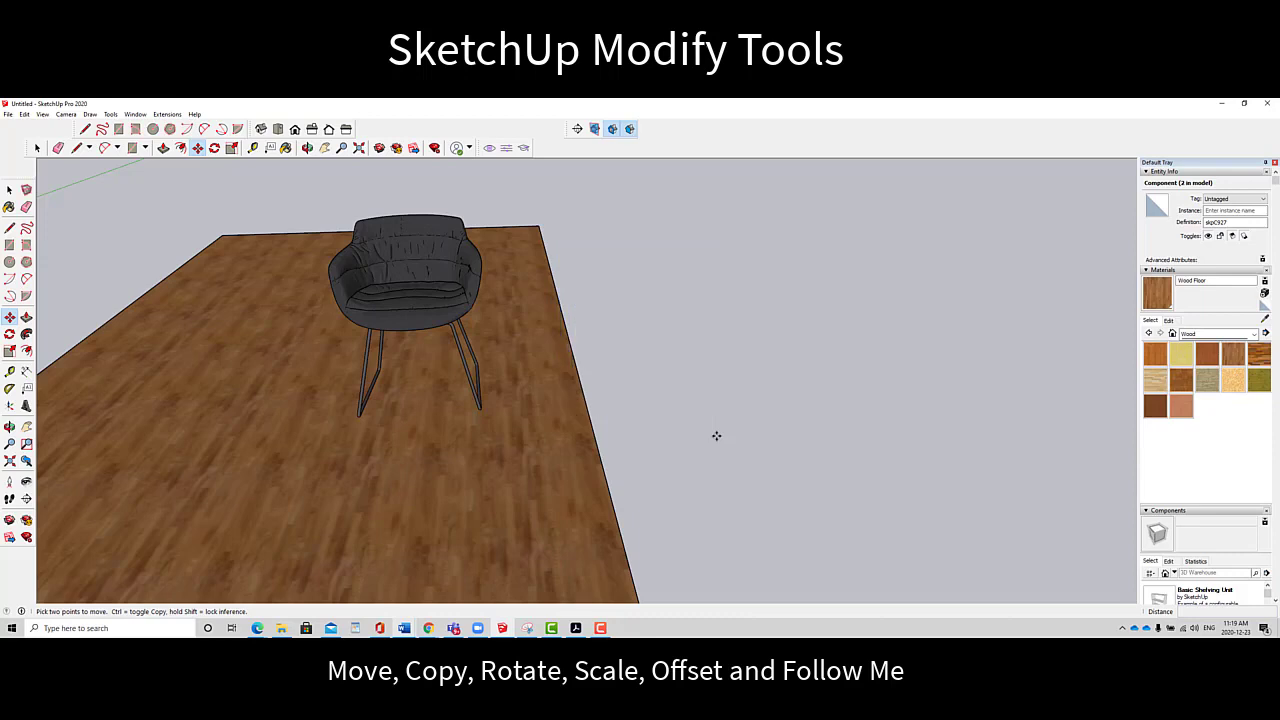
# Copy the chair on the floor and paste two copies in a row on the ground beside the wood floor
pyautogui.press('space')
pyautogui.click(413, 305)
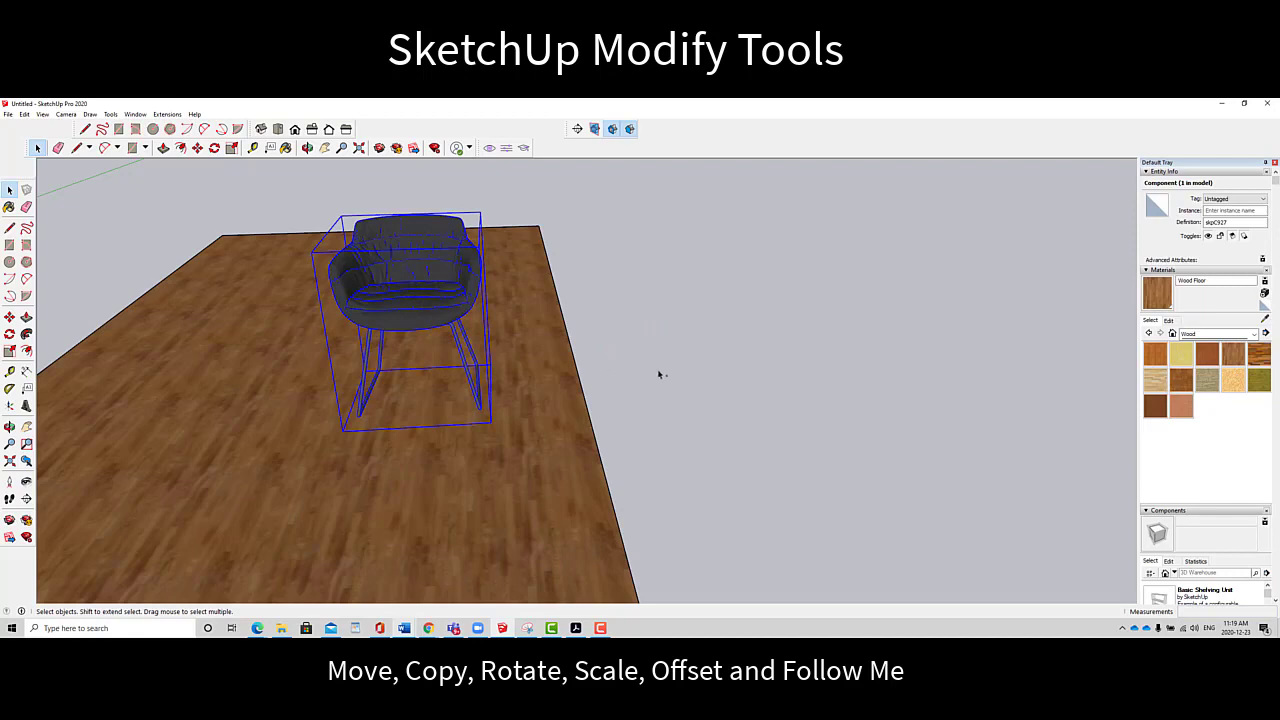
pyautogui.hotkey('ctrl', 'v')
pyautogui.click(608, 395)
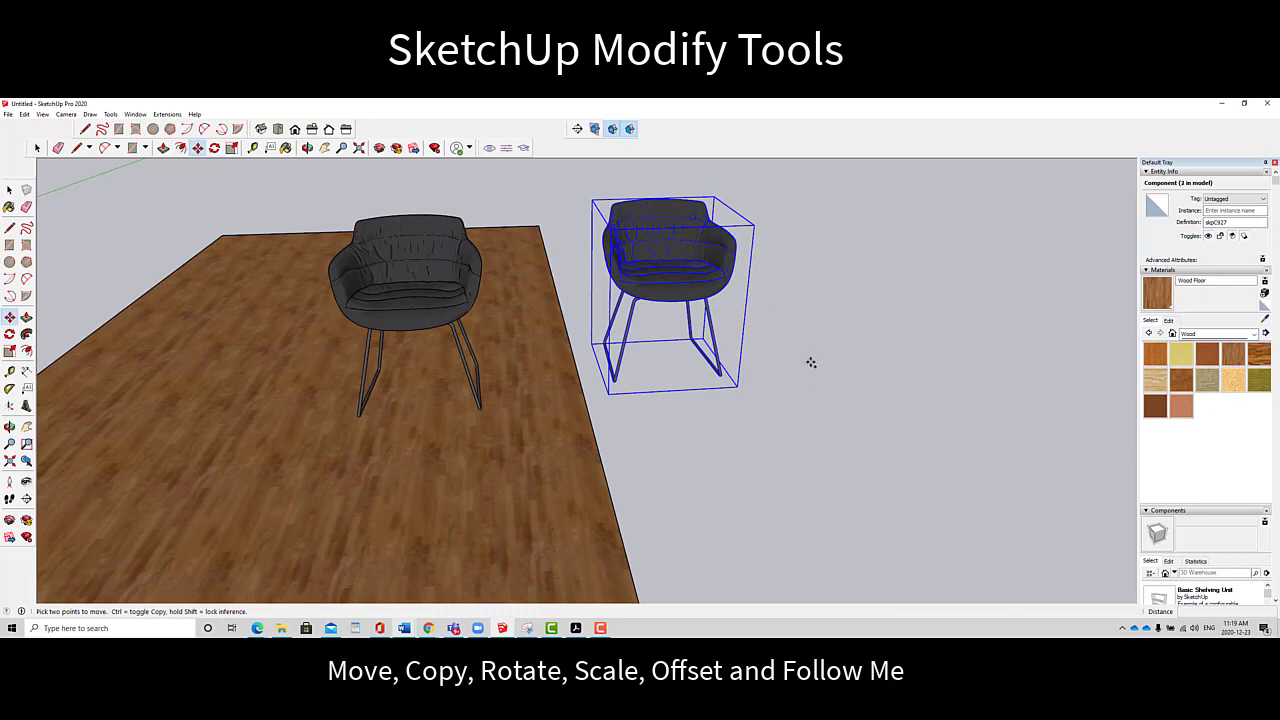
pyautogui.hotkey('ctrl', 'v')
pyautogui.click(811, 374)
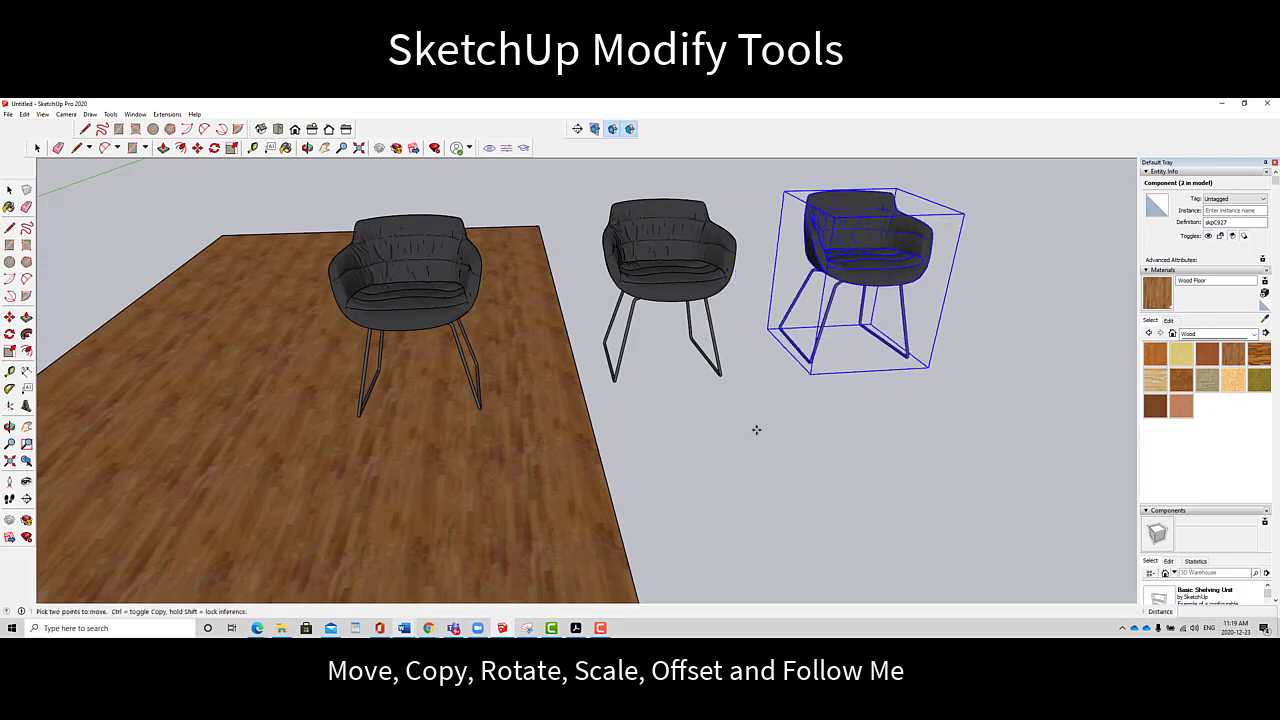
pyautogui.press('m')
pyautogui.press('space')
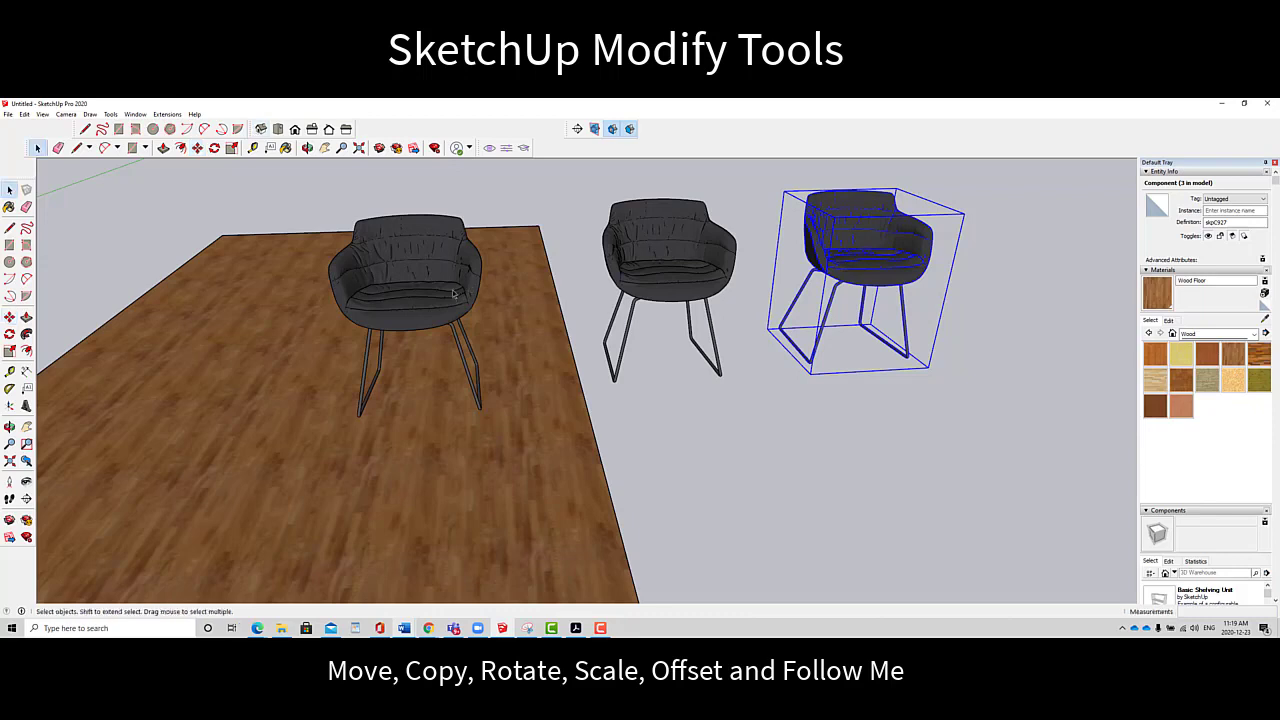
# Copy the original chair on the floor and paste the copy on its other side, away from the two pasted chairs
pyautogui.hotkey('ctrl', 't')
pyautogui.click(418, 237)
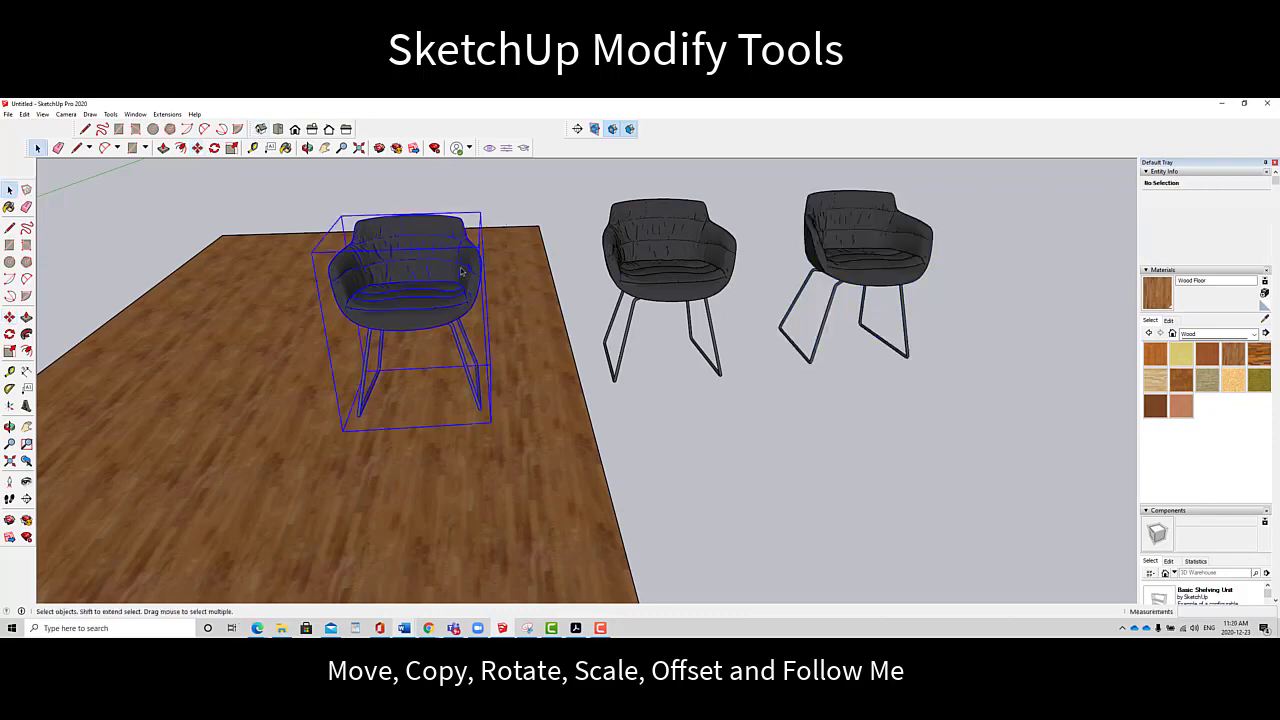
pyautogui.click(23, 116)
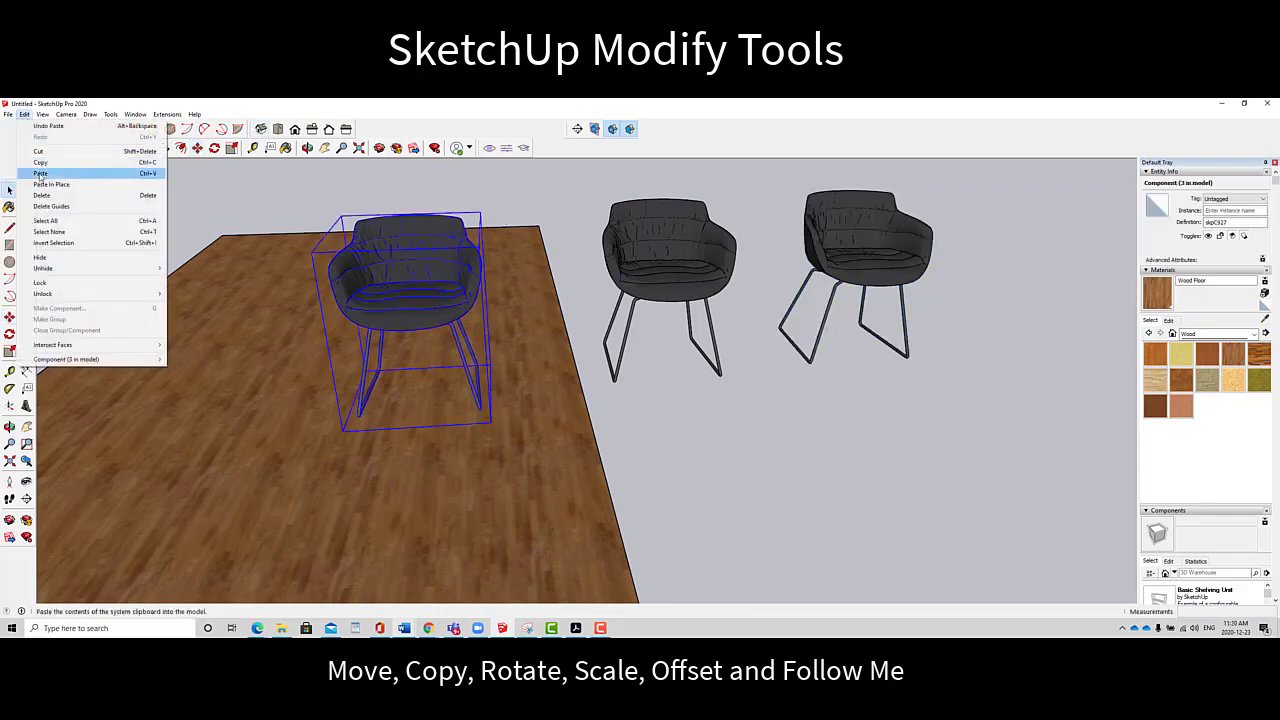
pyautogui.click(42, 163)
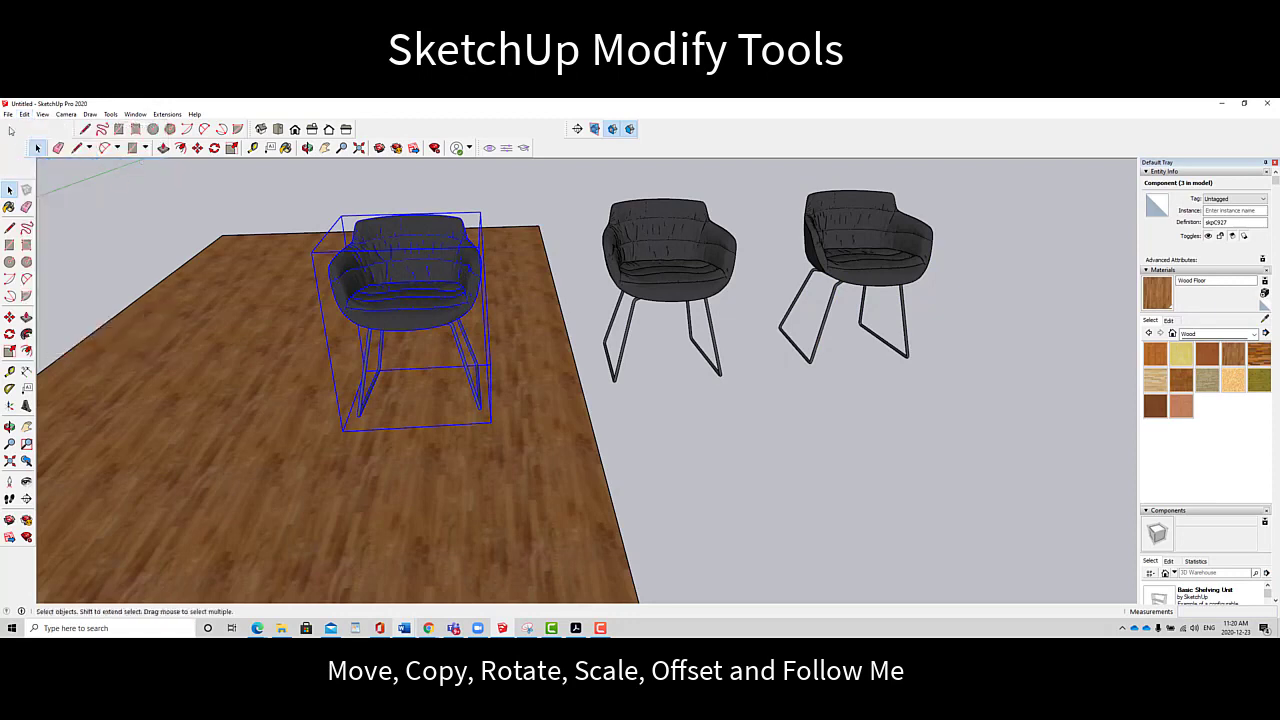
pyautogui.click(24, 116)
pyautogui.click(41, 175)
pyautogui.click(134, 394)
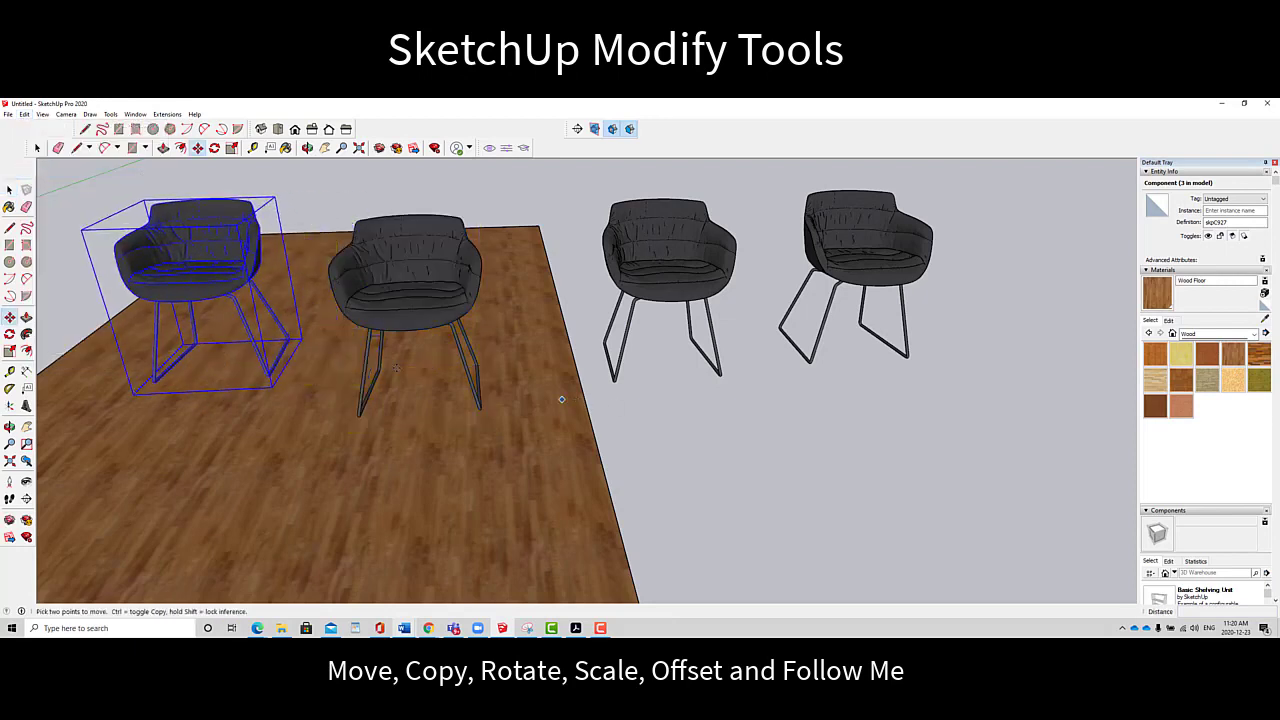
# Move the newly pasted chair diagonally toward the nearest far corner of the wood floor
pyautogui.moveTo(368, 355); pyautogui.dragTo(481, 318, button='middle')
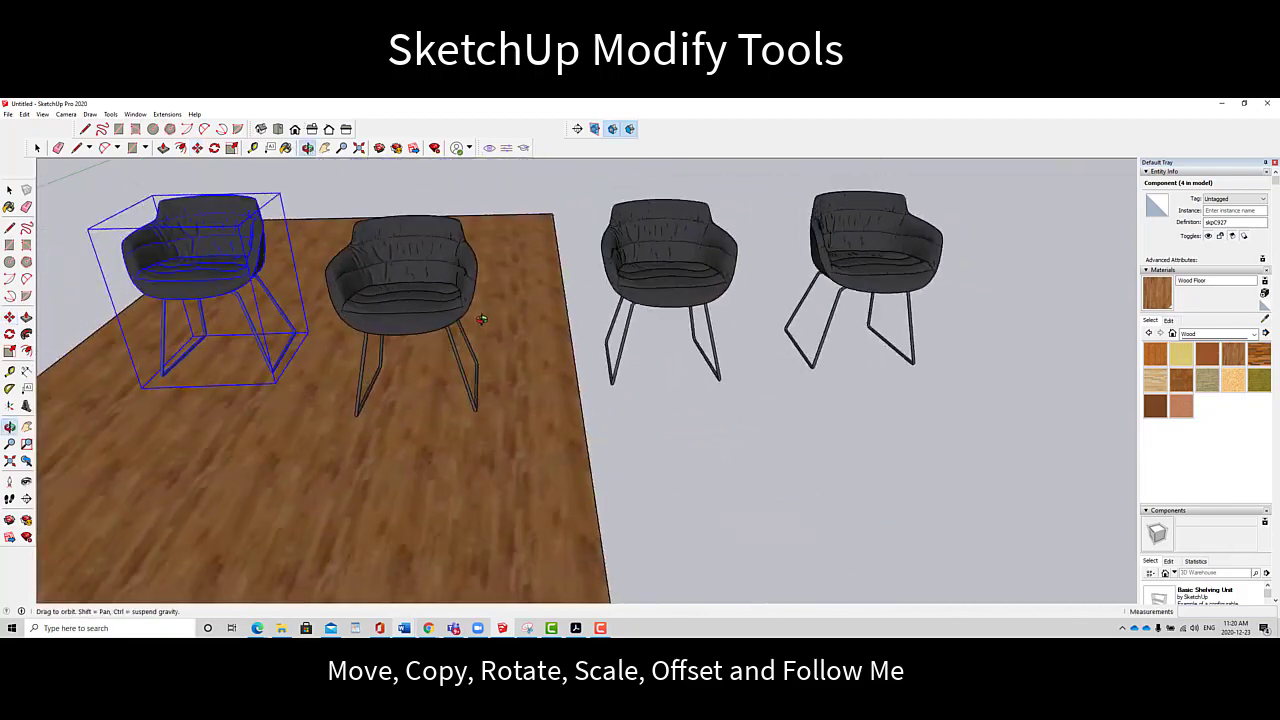
pyautogui.scroll(-5, 481, 318)
pyautogui.keyDown('shift'); pyautogui.moveTo(377, 334); pyautogui.dragTo(530, 340, button='middle'); pyautogui.keyUp('shift')
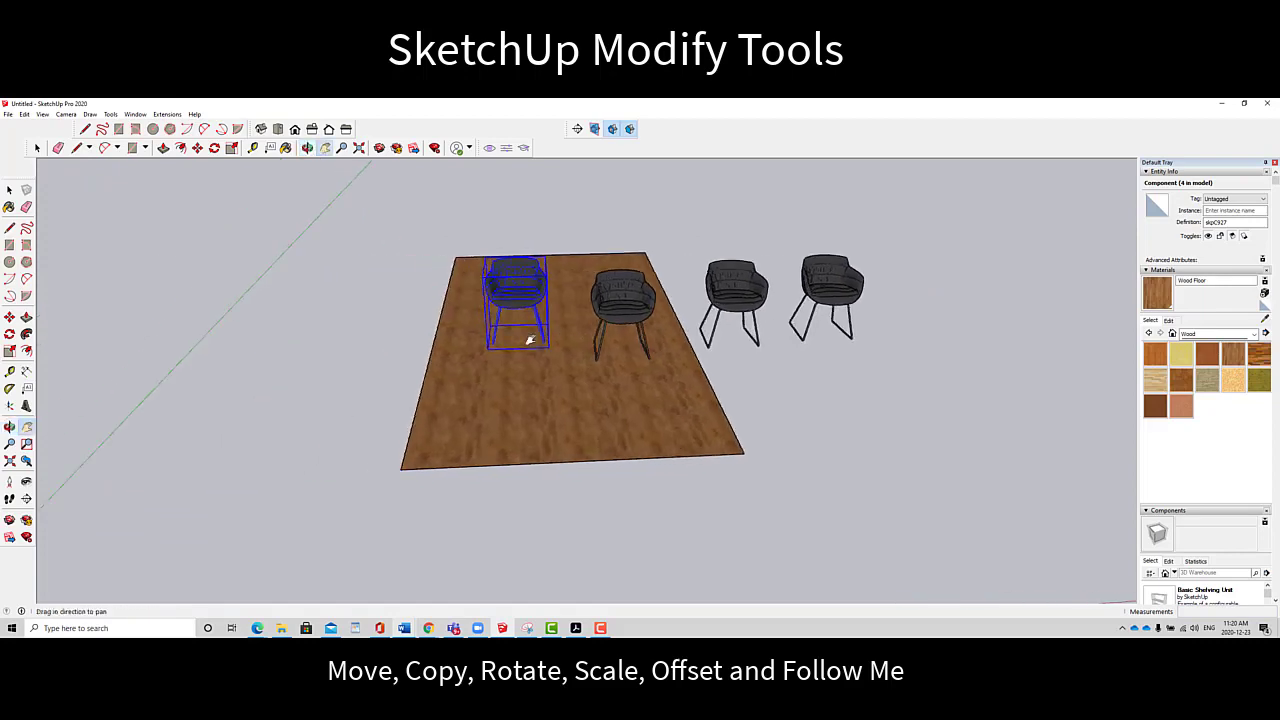
pyautogui.scroll(5, 520, 400)
pyautogui.press('space')
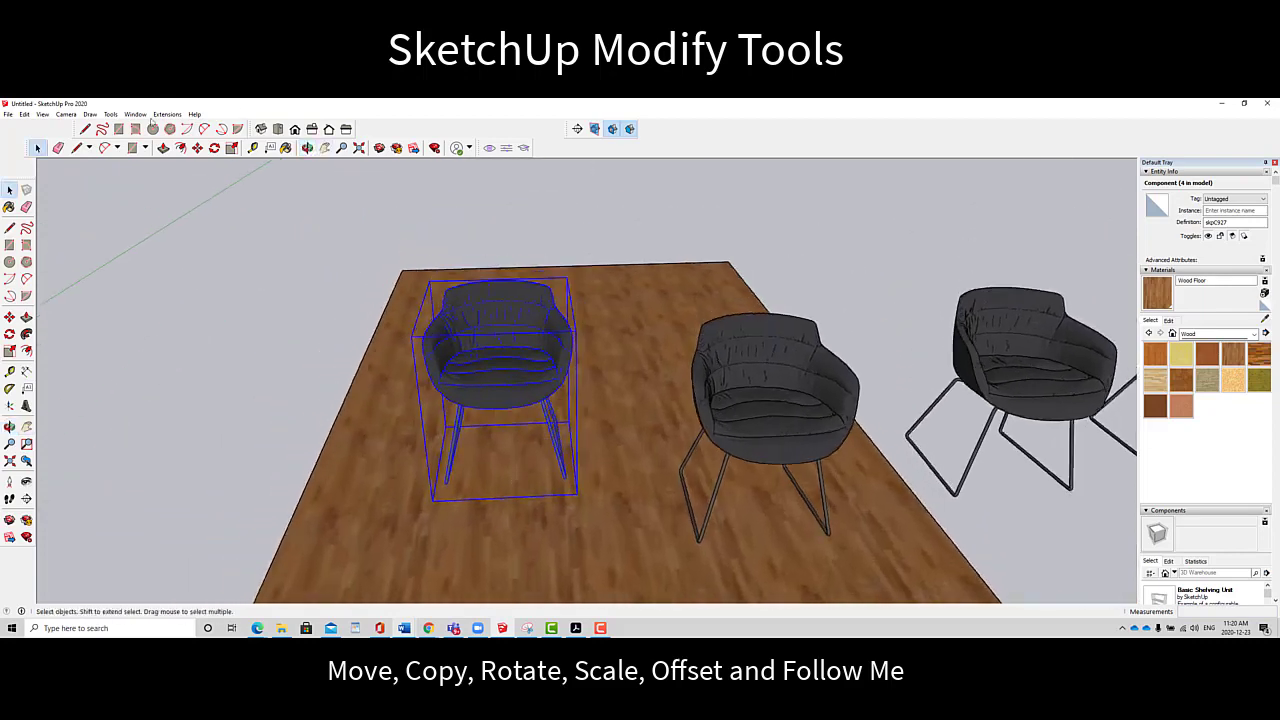
pyautogui.click(197, 148)
pyautogui.click(570, 482)
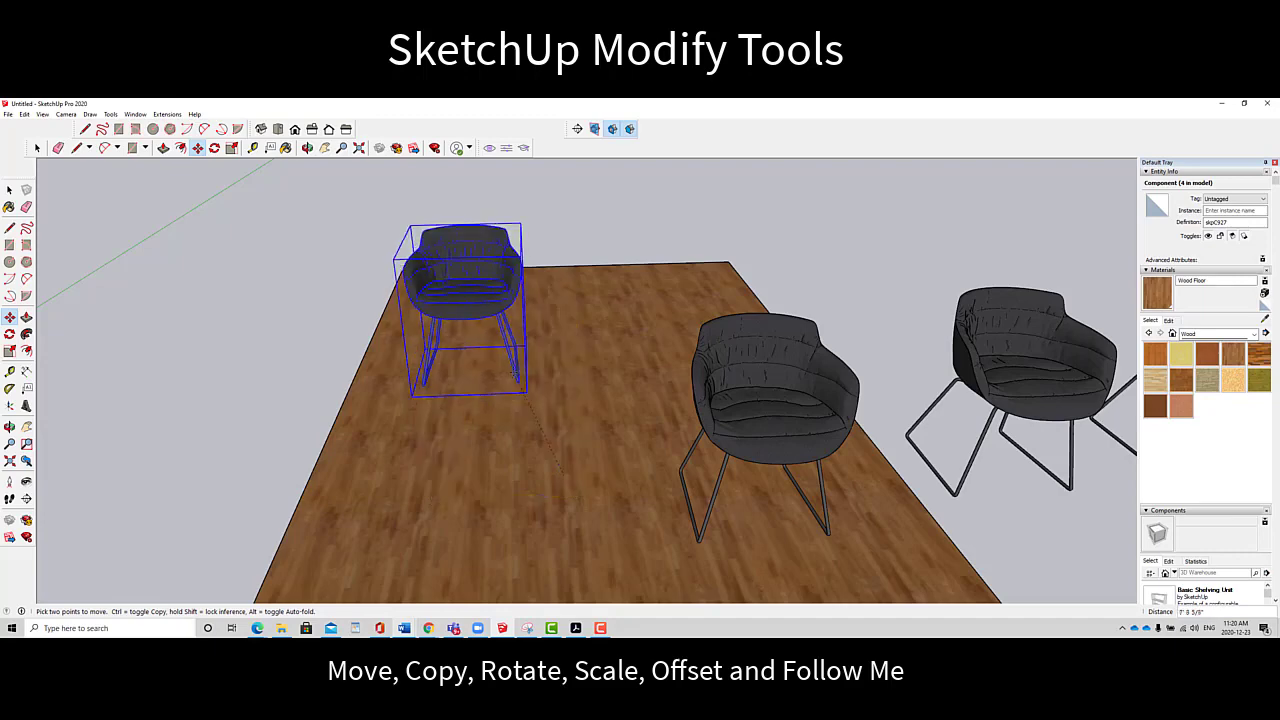
pyautogui.click(497, 350)
pyautogui.scroll(4, 436, 228)
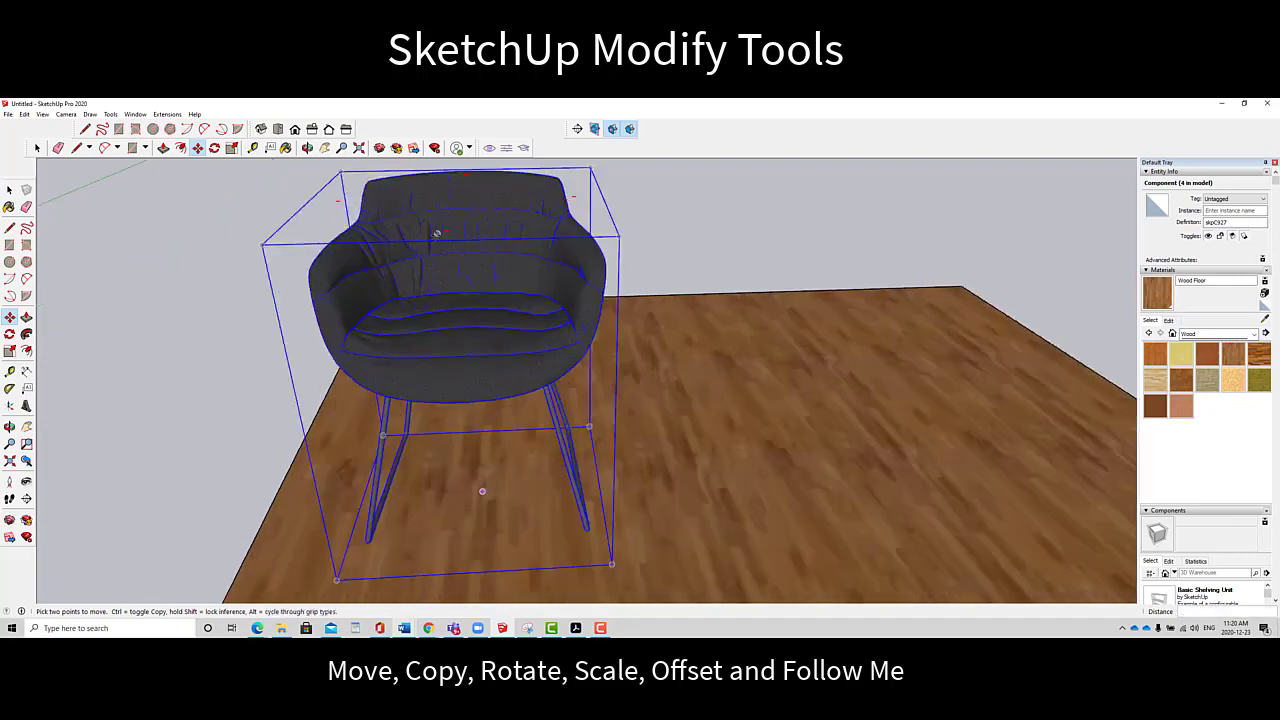
# Paste a copy of the selected chair in place at the far corner of the wood floor
pyautogui.scroll(-2, 436, 233)
pyautogui.click(324, 148)
pyautogui.scroll(-4, 582, 331)
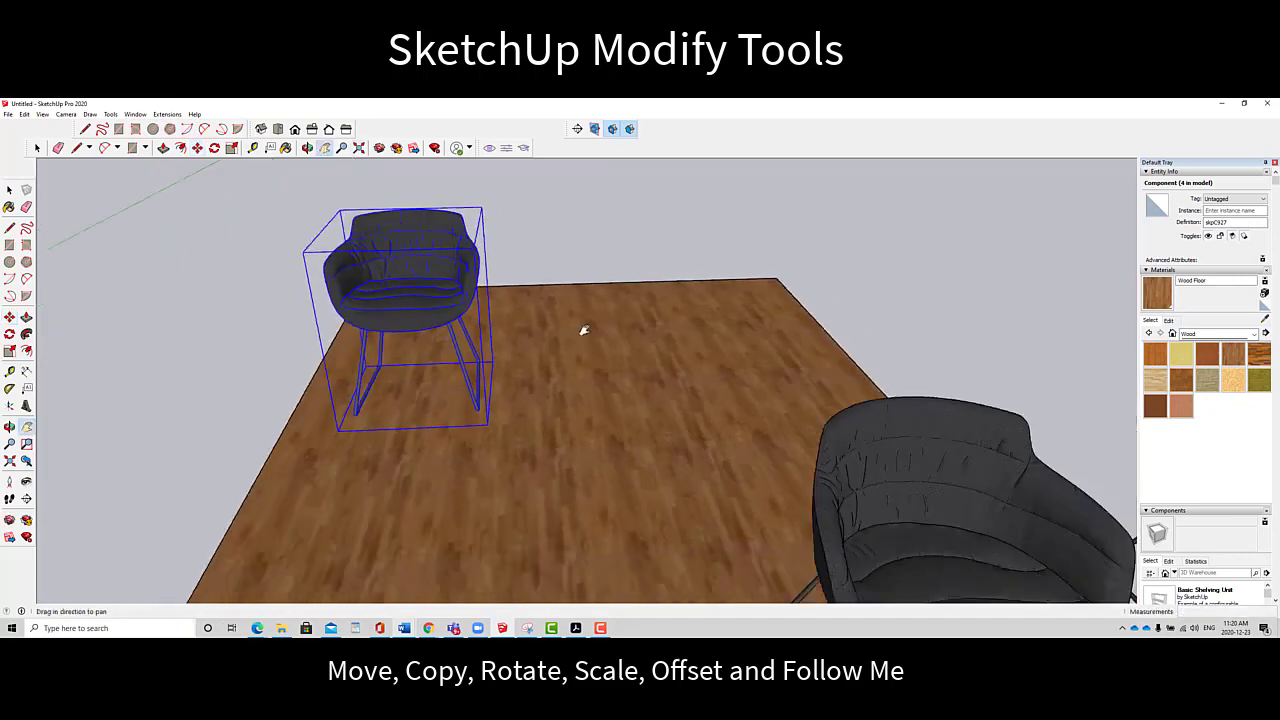
pyautogui.scroll(-2, 1010, 422)
pyautogui.moveTo(1010, 422); pyautogui.dragTo(873, 388)
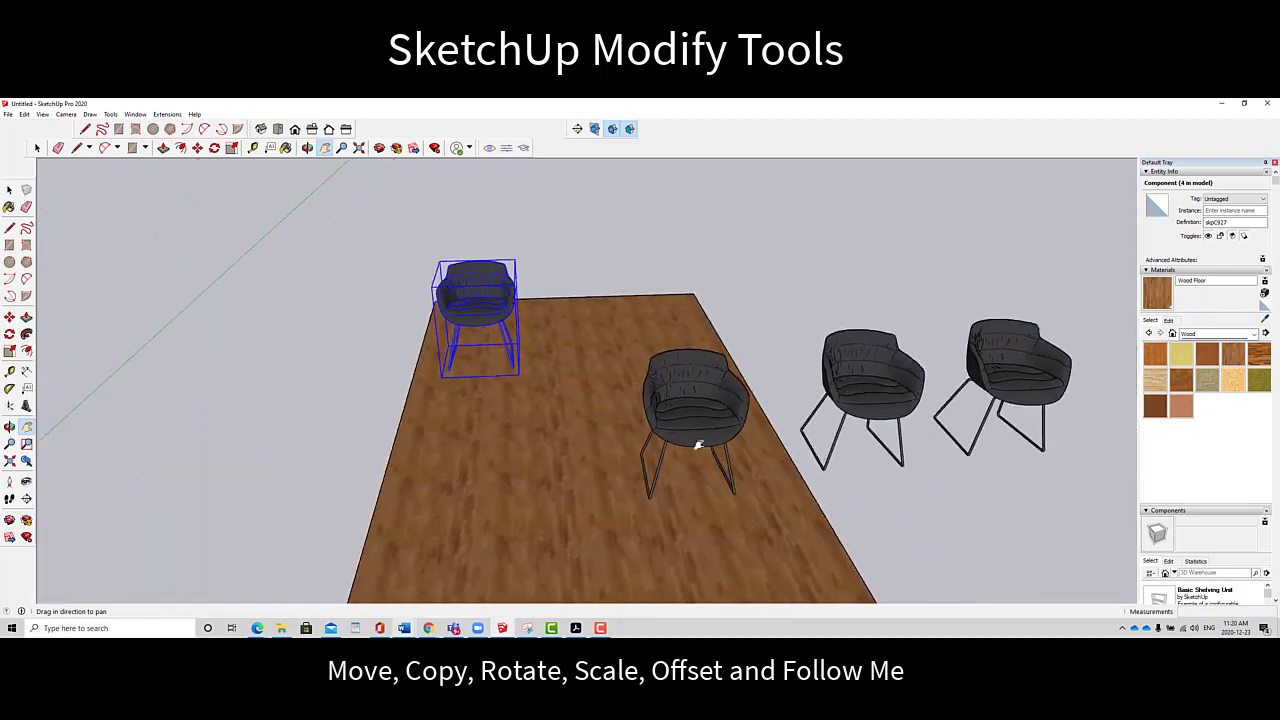
pyautogui.scroll(4, 472, 332)
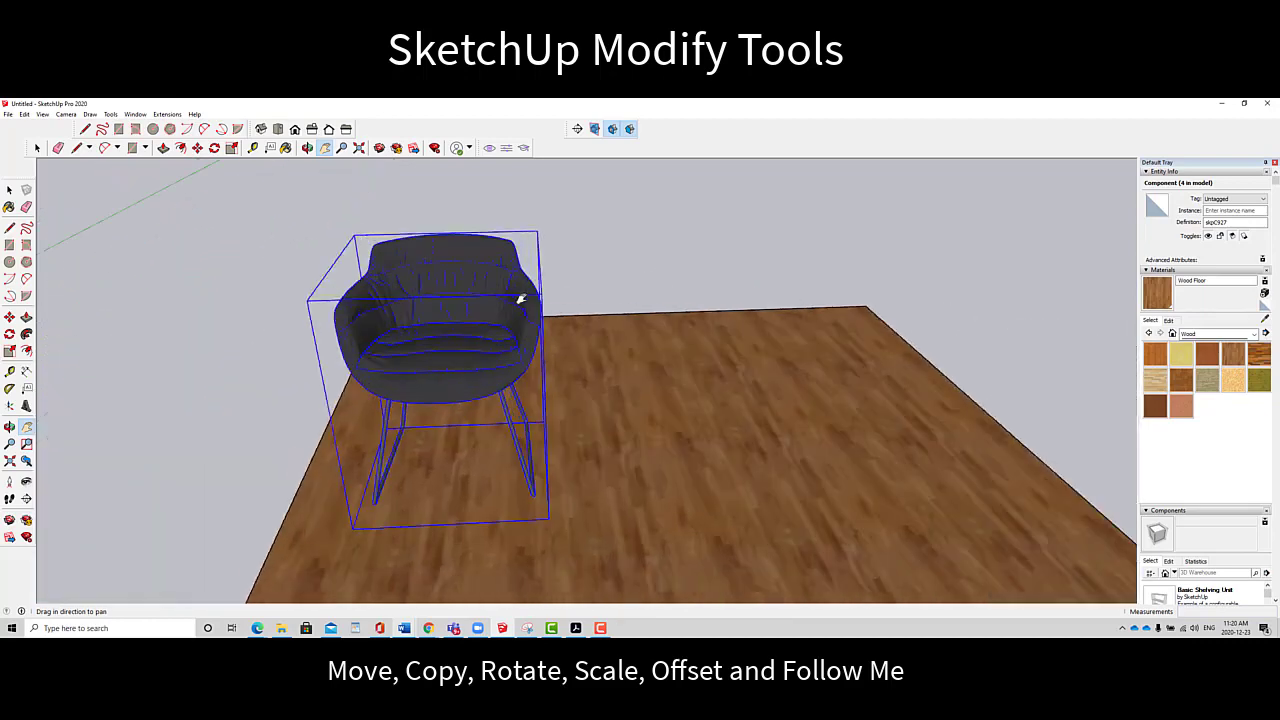
pyautogui.scroll(-1, 520, 297)
pyautogui.scroll(1, 525, 300)
pyautogui.scroll(3, 512, 325)
pyautogui.scroll(-1, 514, 325)
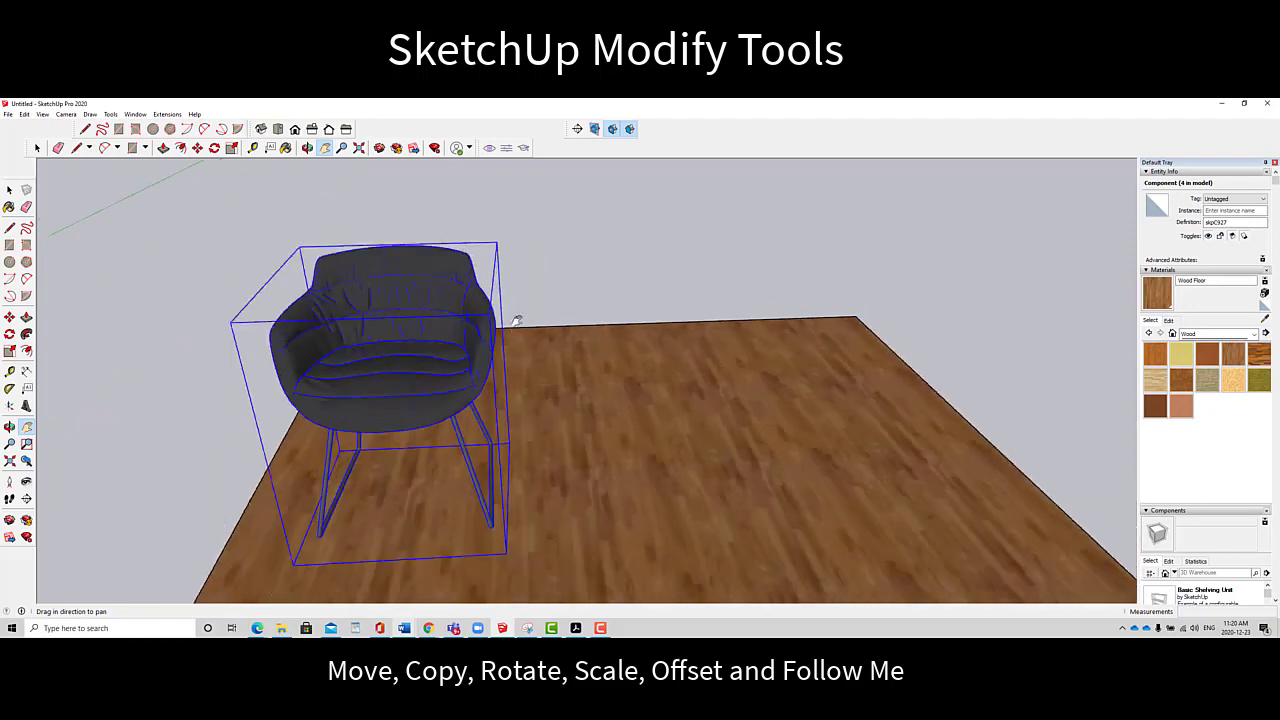
pyautogui.moveTo(516, 321); pyautogui.dragTo(523, 298)
pyautogui.press('space')
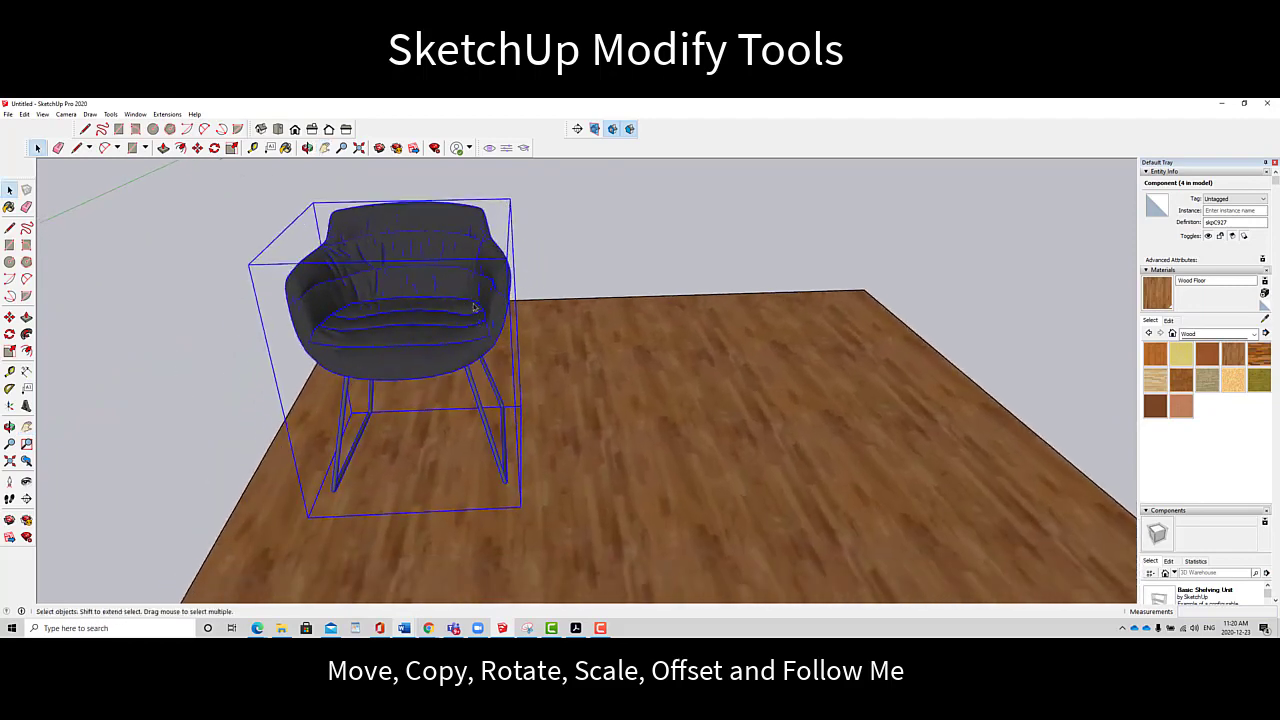
pyautogui.click(23, 115)
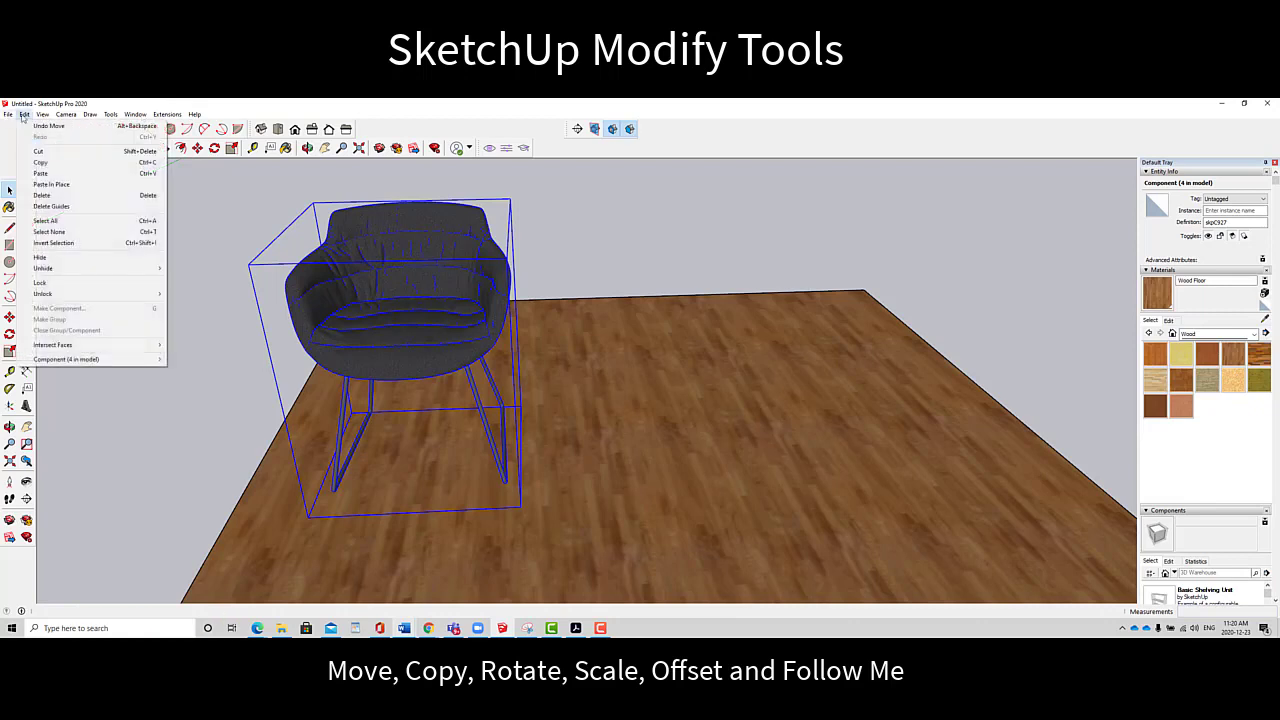
pyautogui.click(55, 184)
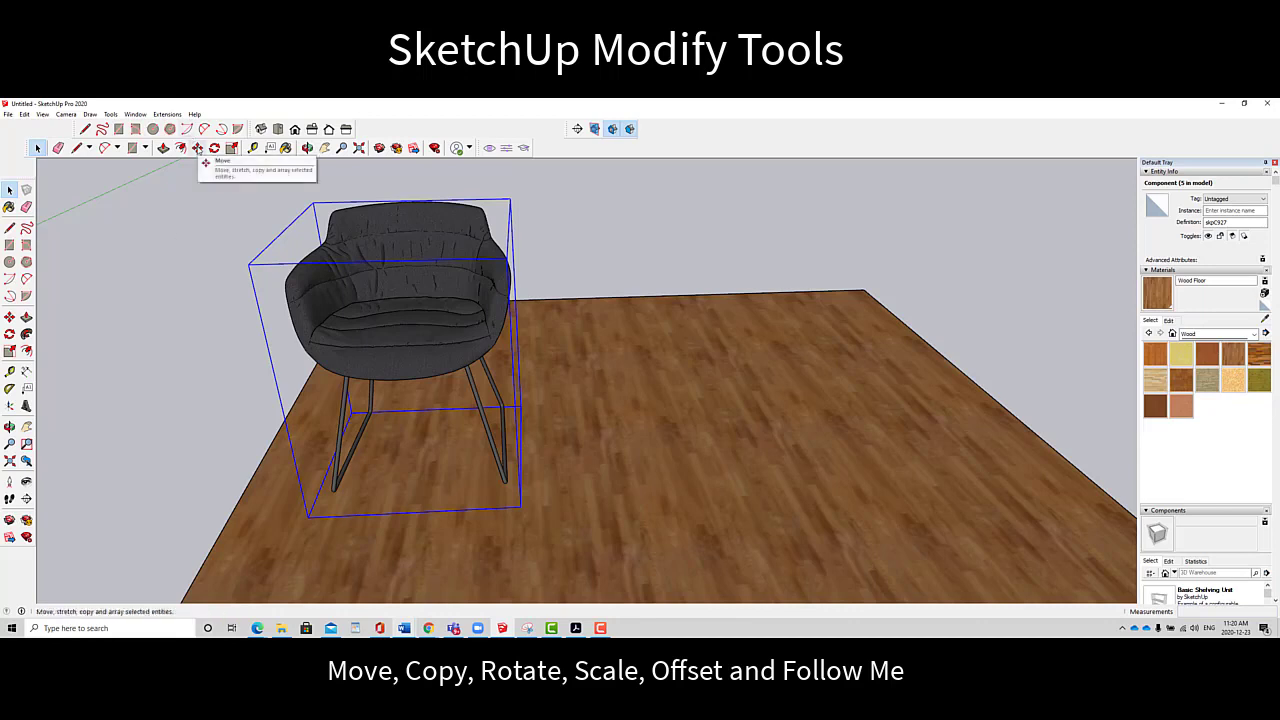
# Move the newly pasted chair 7' along the floor's far edge, using its near bottom corner as the base point
pyautogui.click(198, 148)
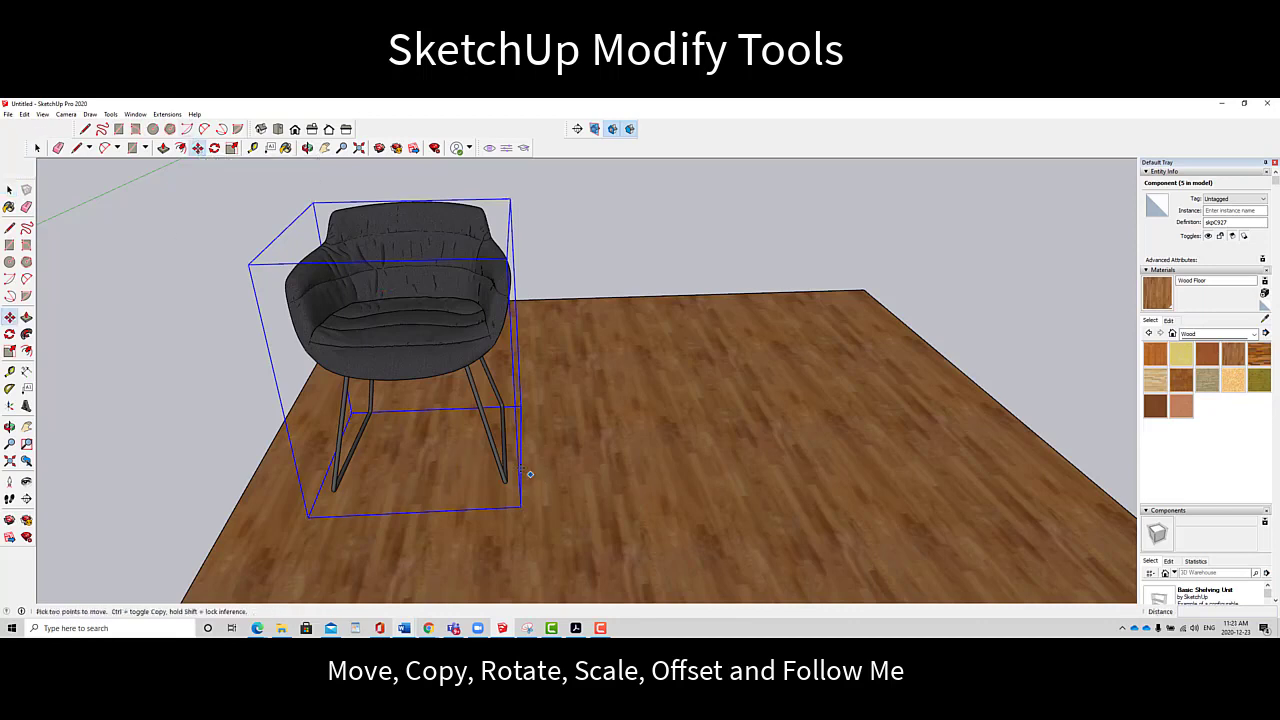
pyautogui.click(520, 507)
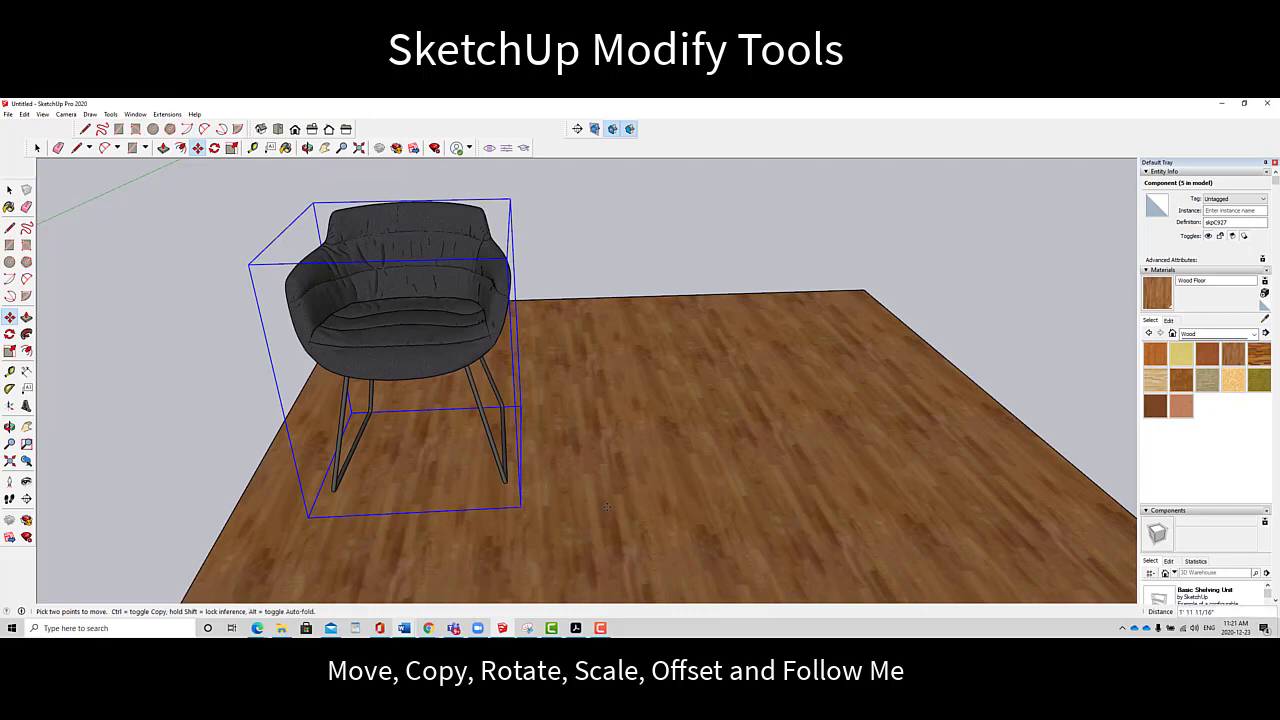
pyautogui.press('ctrl')
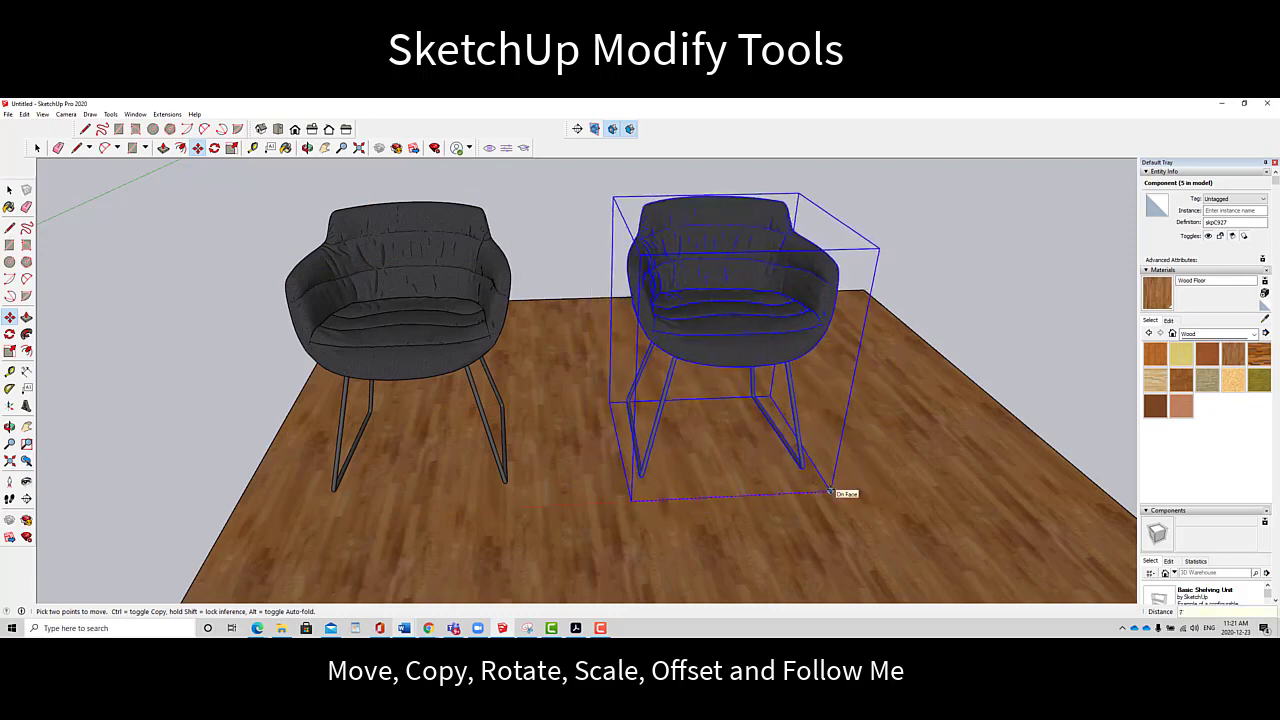
pyautogui.press('Return')
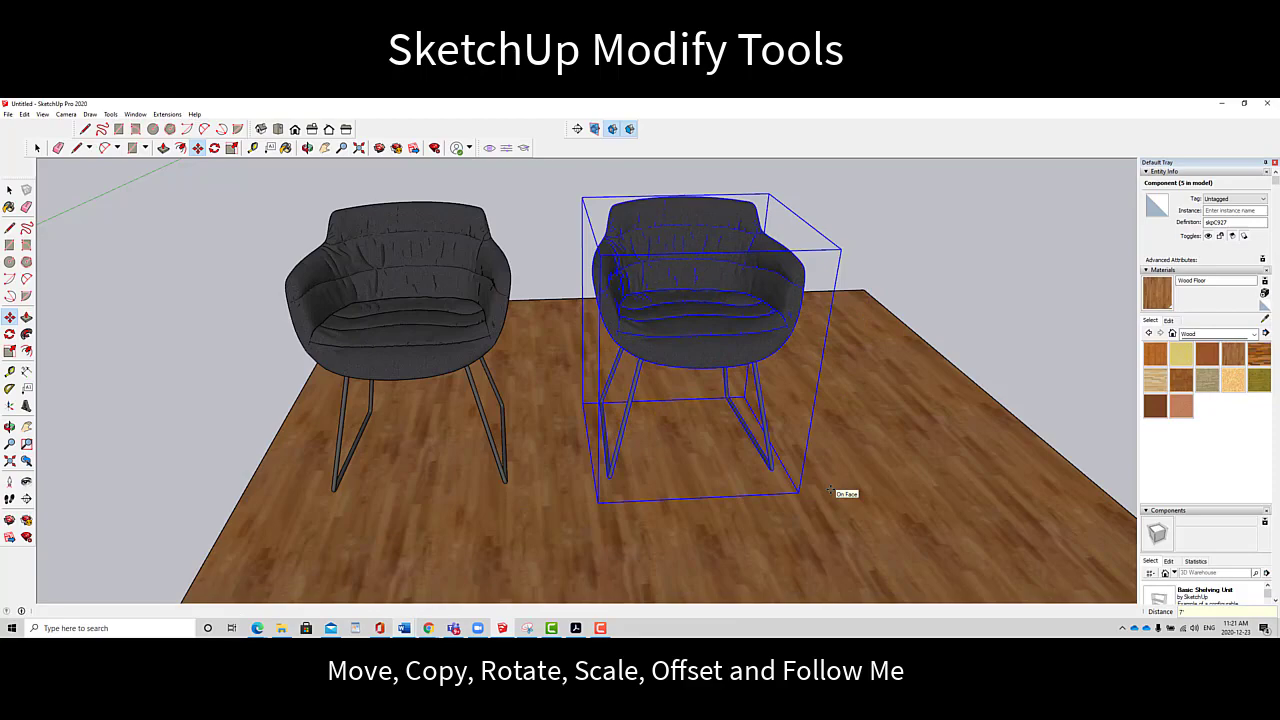
# Examine the spacing of the two far chairs from several angles and locate the Scale command among the modify tools
pyautogui.click(307, 147)
pyautogui.moveTo(421, 411); pyautogui.dragTo(537, 430)
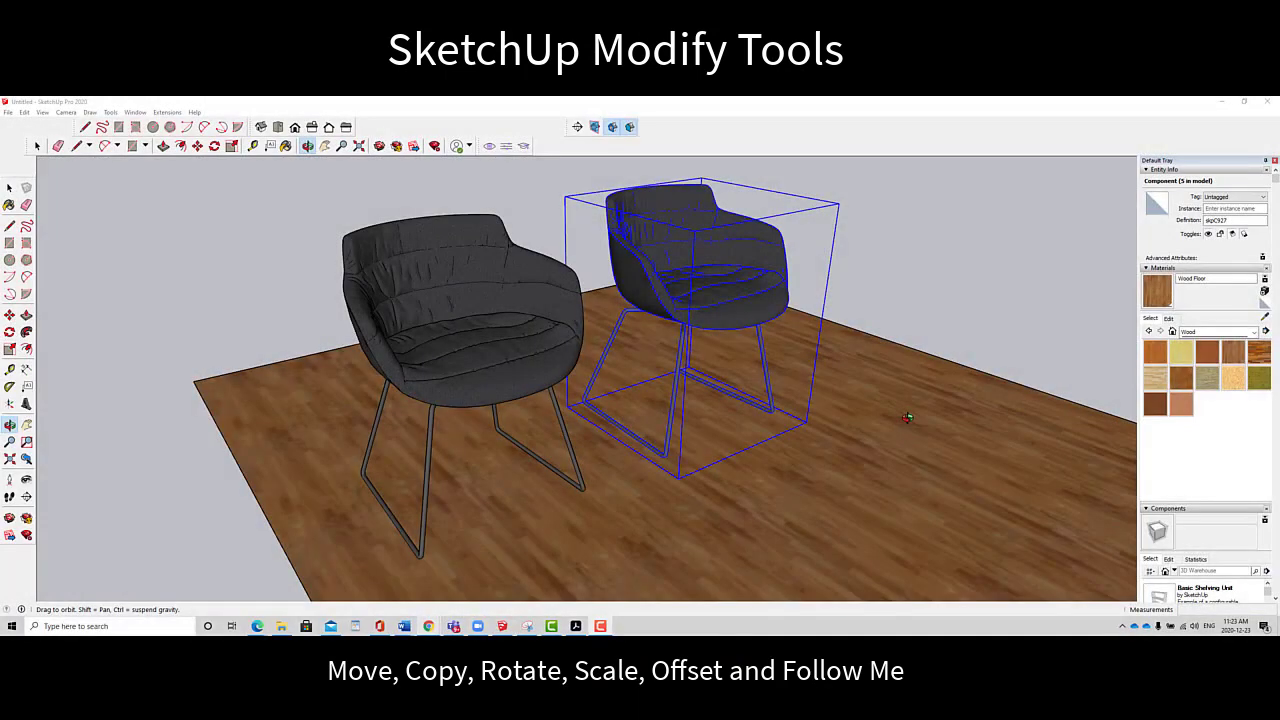
pyautogui.click(309, 147)
pyautogui.moveTo(426, 214); pyautogui.dragTo(655, 332)
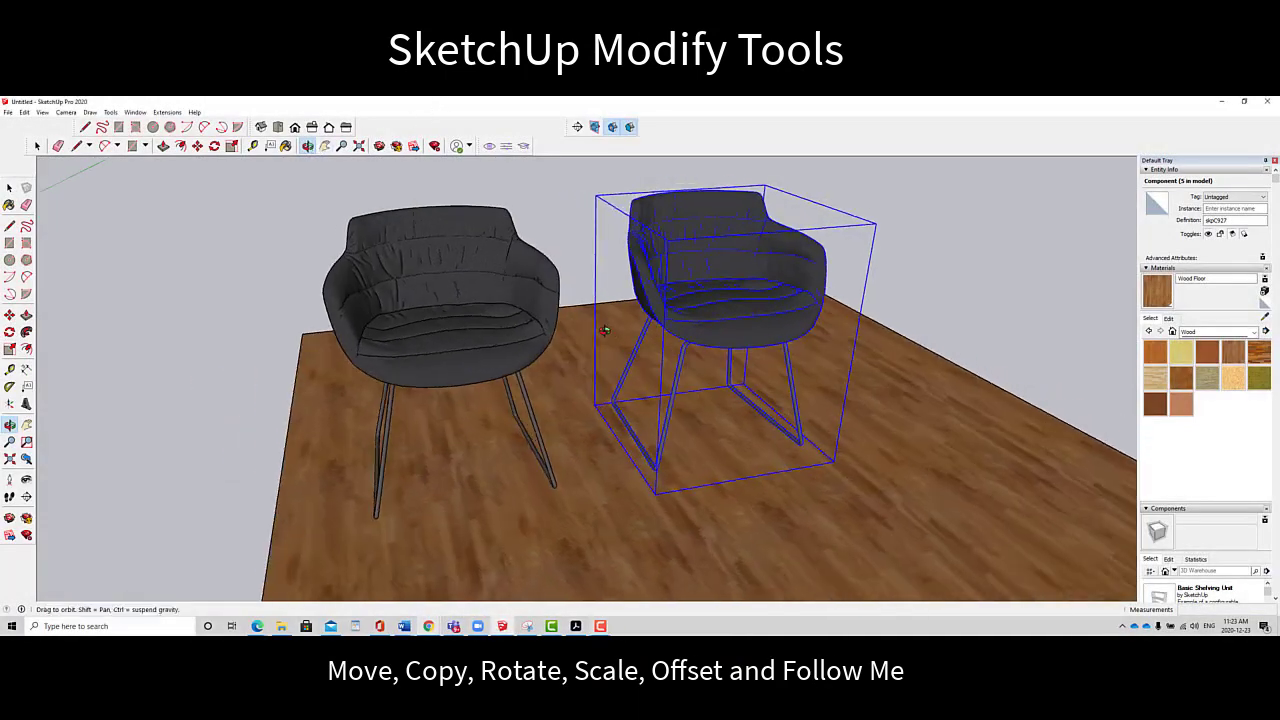
pyautogui.scroll(-5, 660, 332)
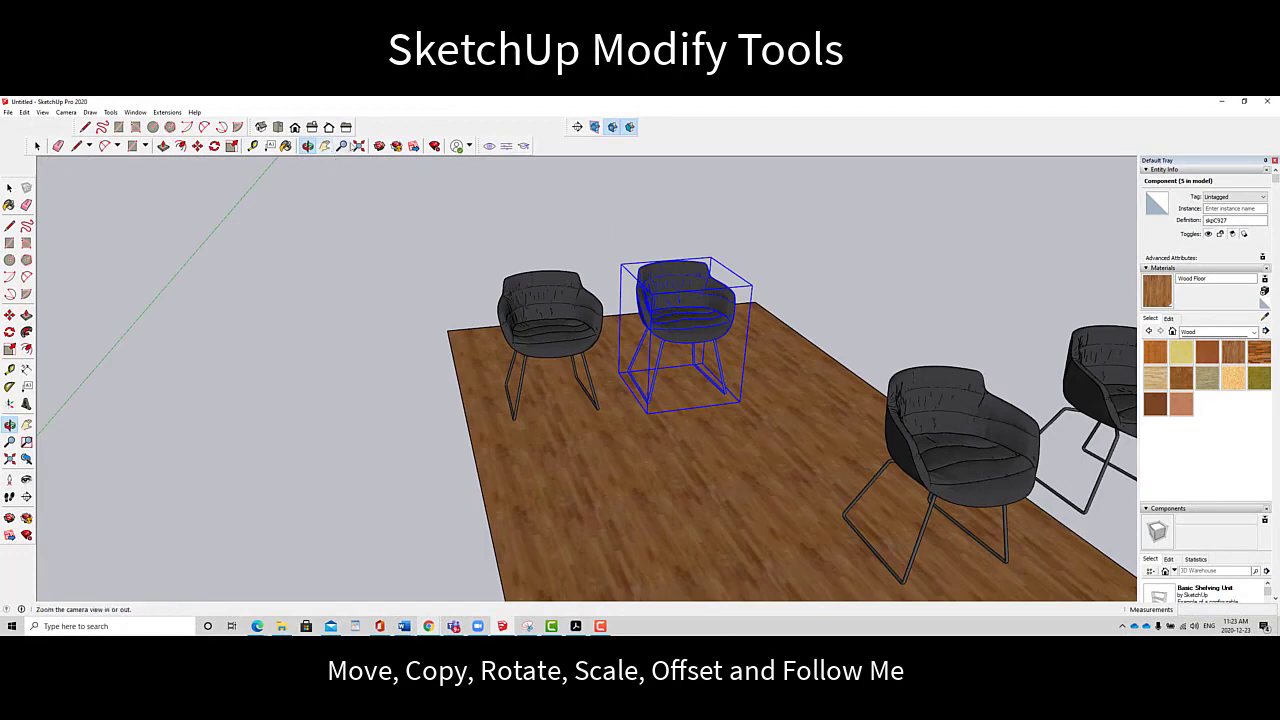
pyautogui.click(325, 146)
pyautogui.moveTo(636, 314); pyautogui.dragTo(465, 317)
pyautogui.scroll(3, 465, 316)
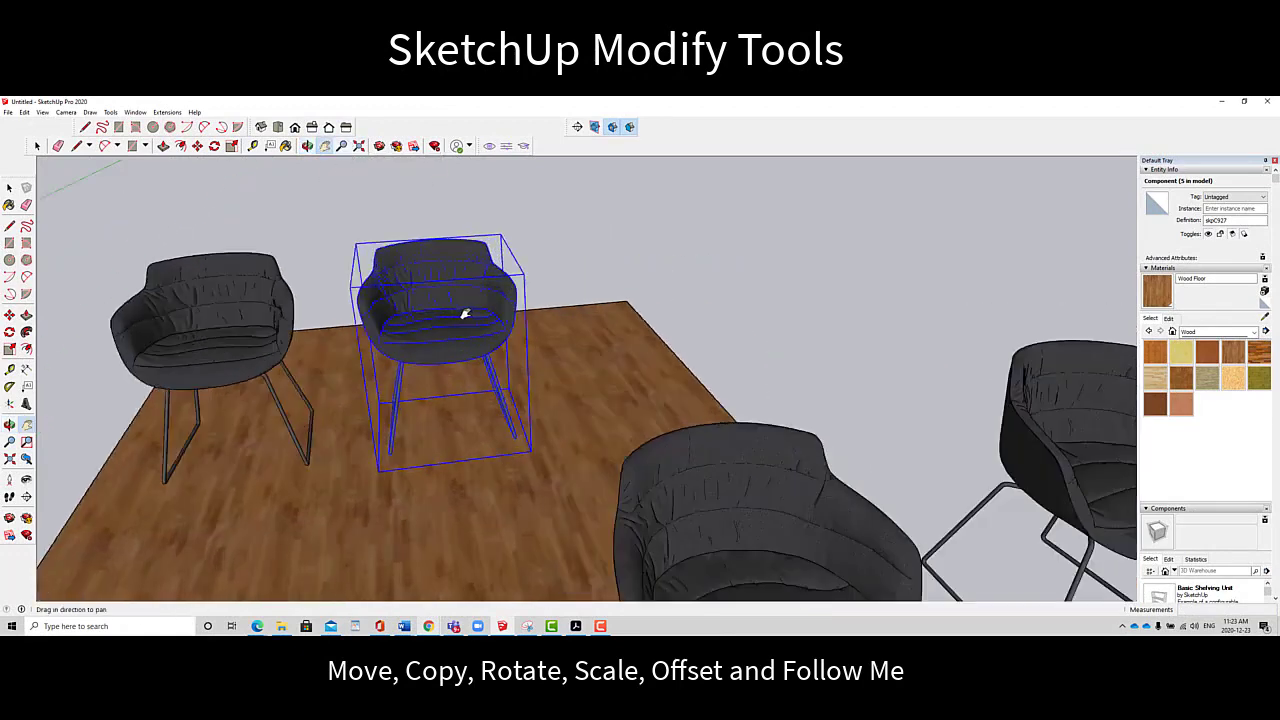
pyautogui.press('space')
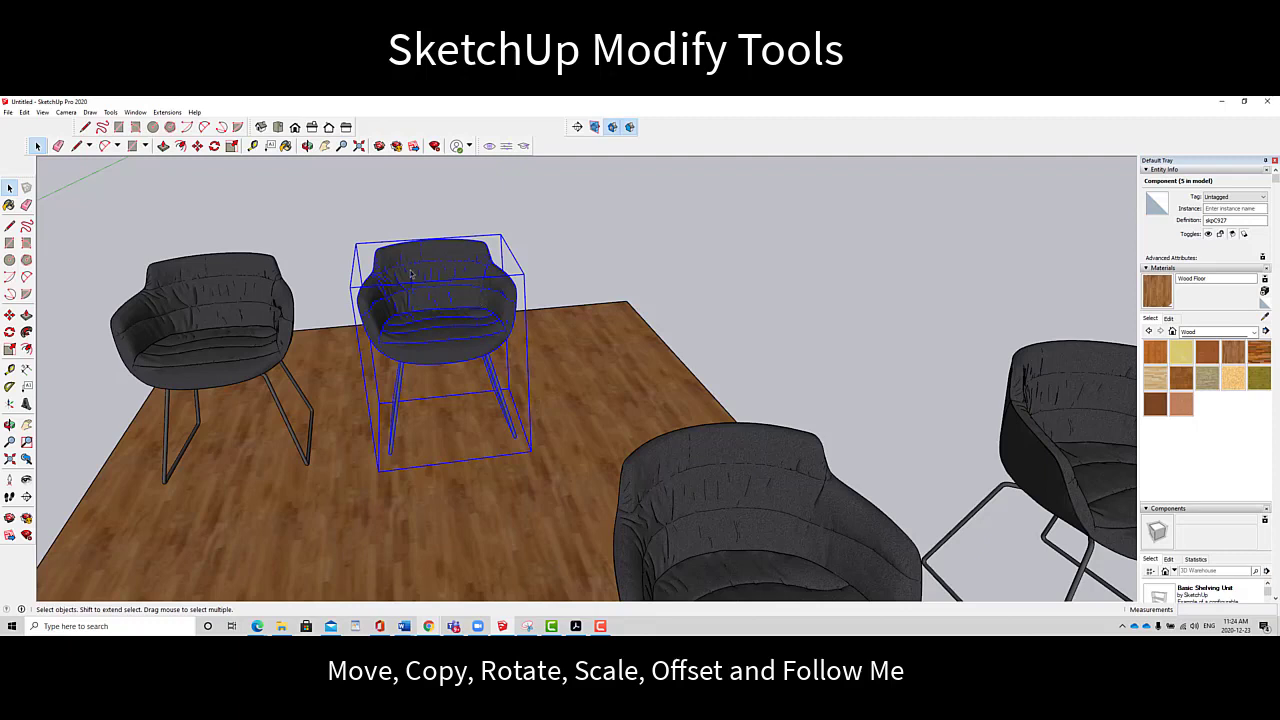
pyautogui.press('s')
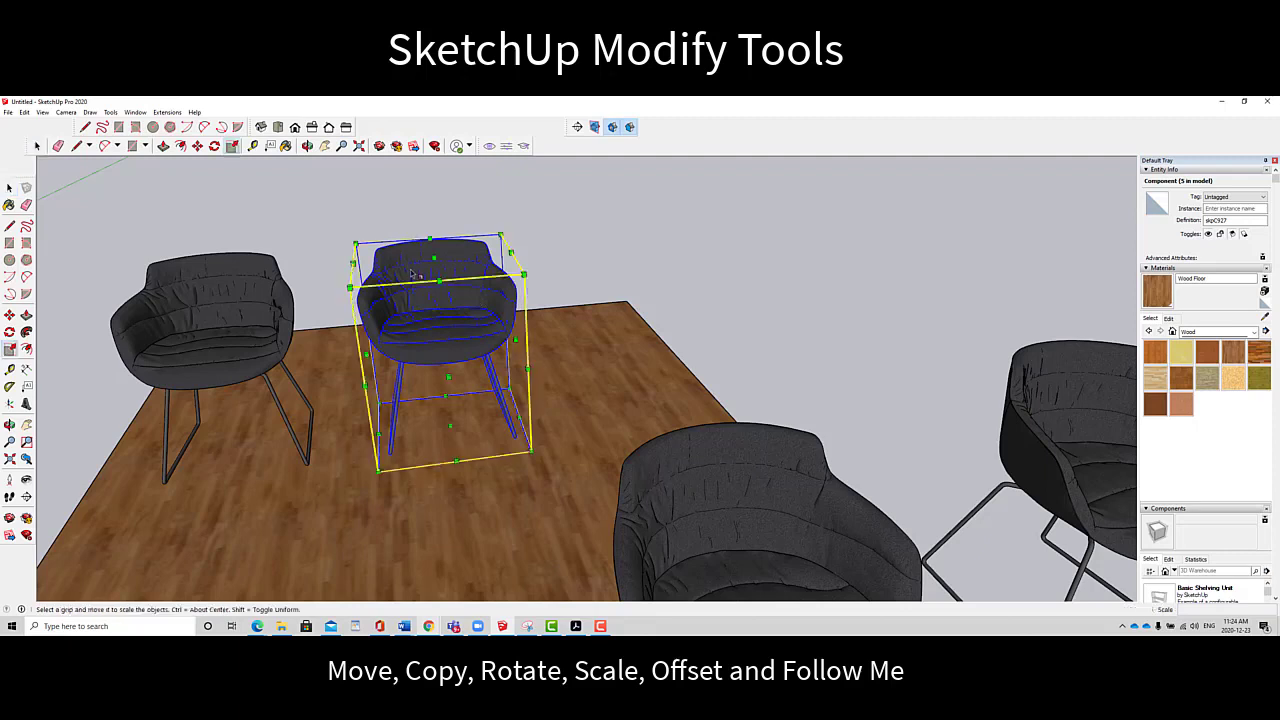
pyautogui.click(109, 112)
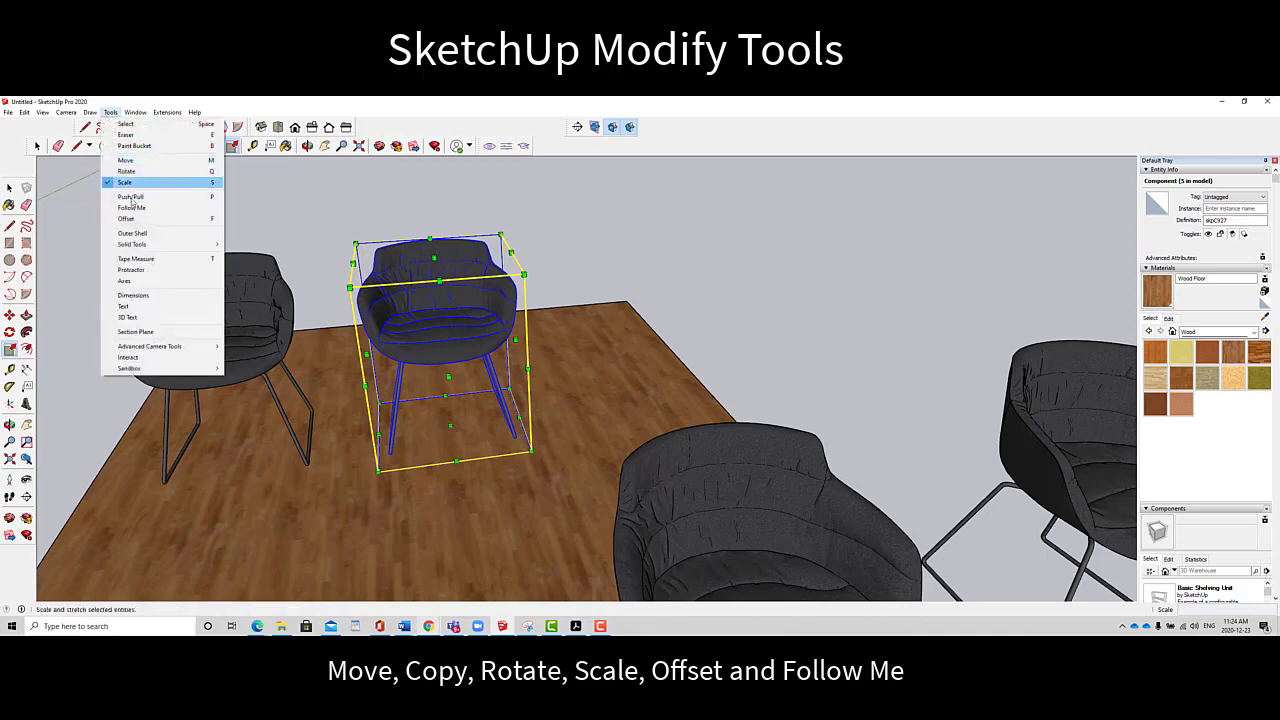
pyautogui.press('Escape')
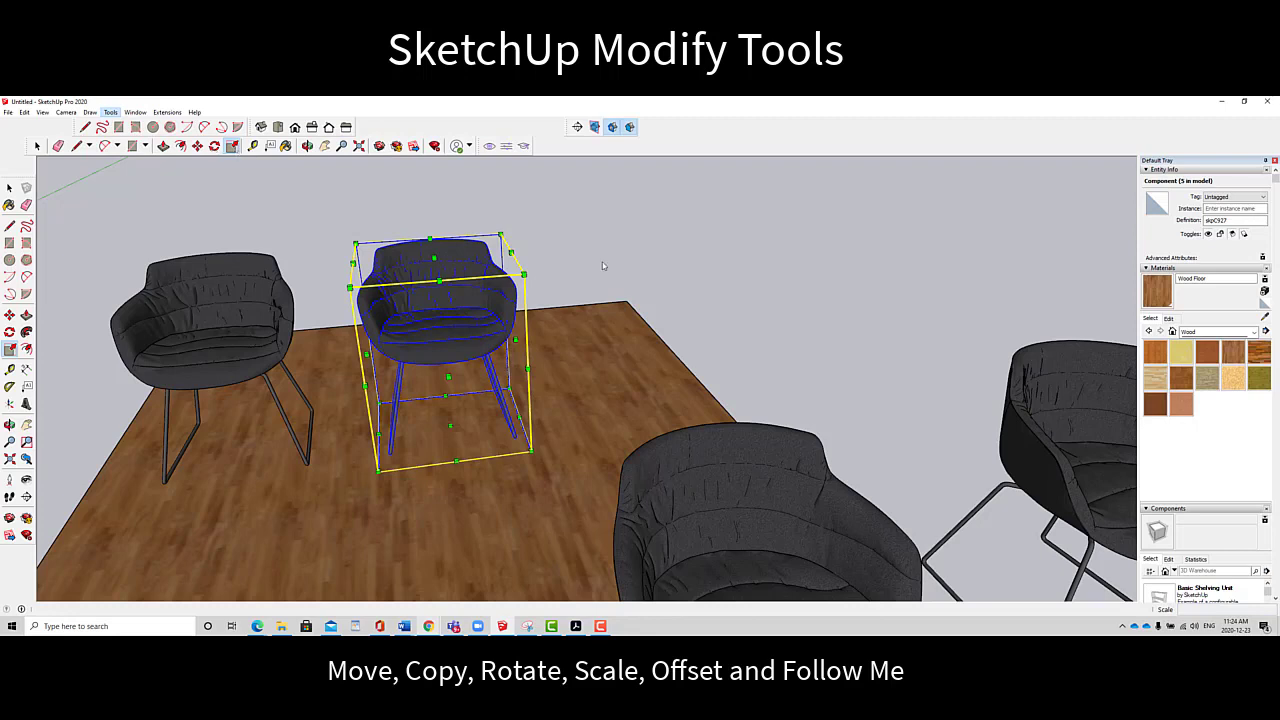
# Scale the moved chair uniformly by a factor of 0.5 from its upper corner grip
pyautogui.click(307, 146)
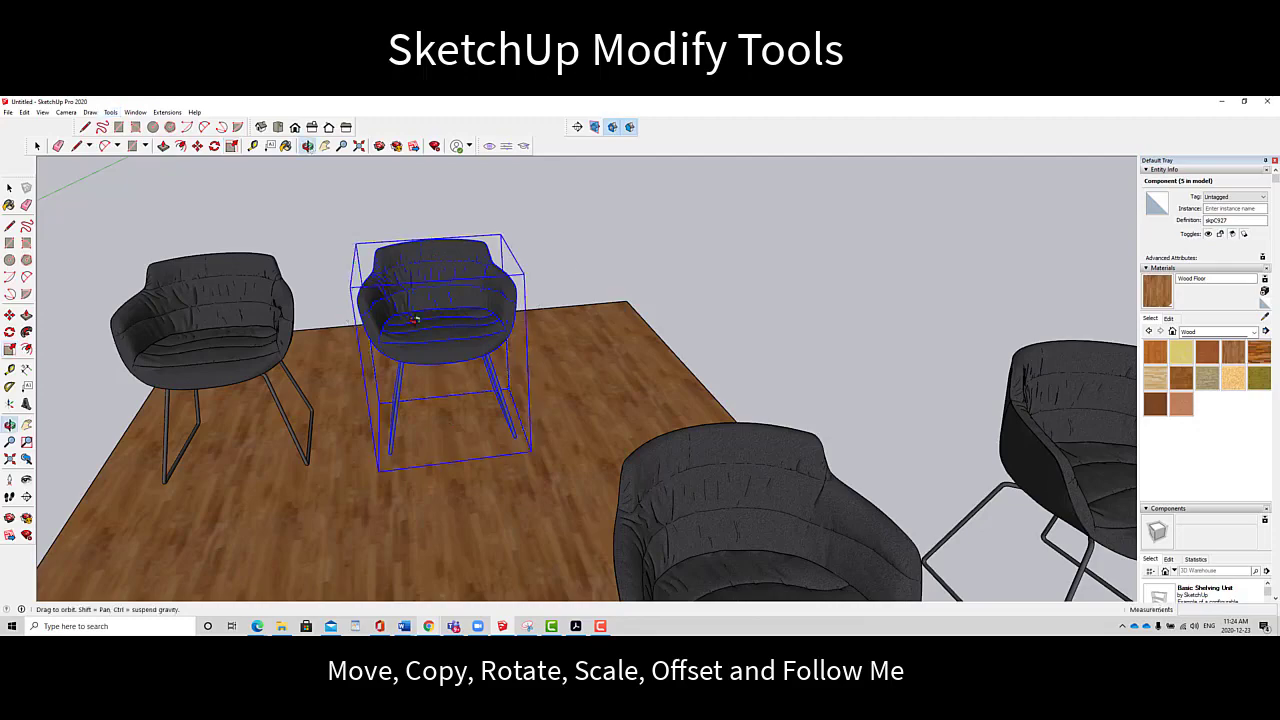
pyautogui.moveTo(560, 360); pyautogui.dragTo(540, 318)
pyautogui.press('space')
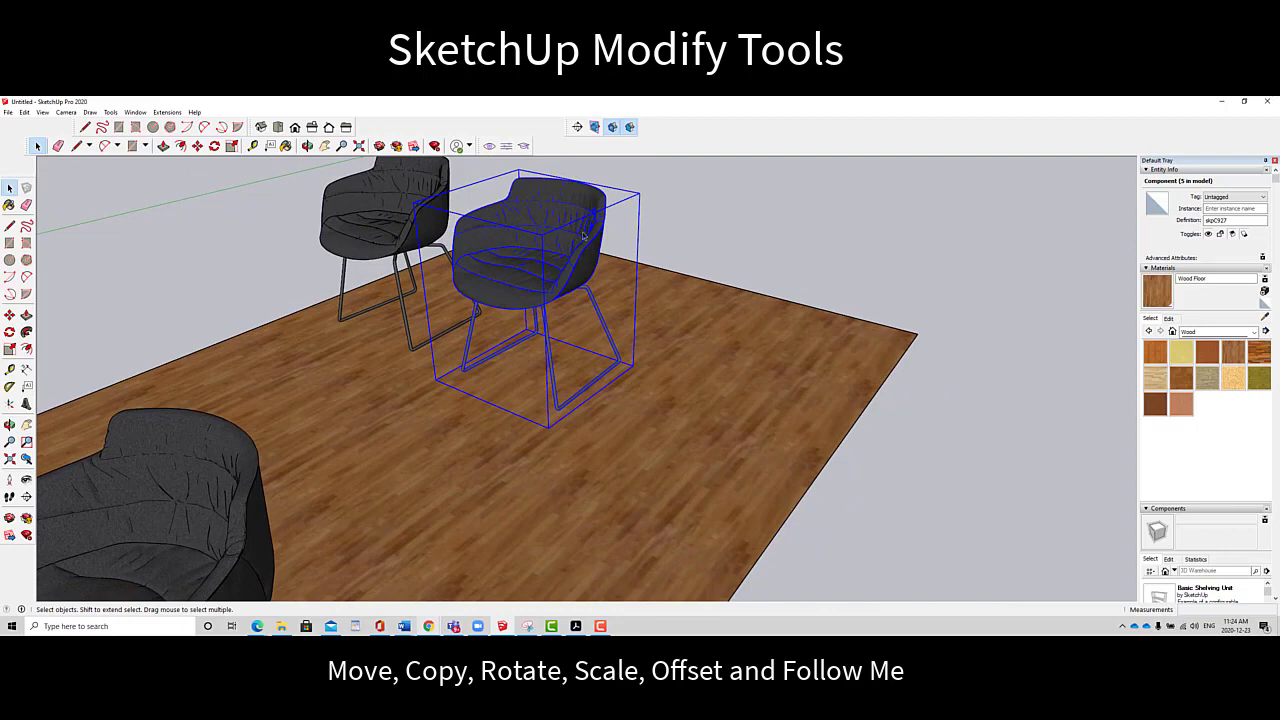
pyautogui.press('s')
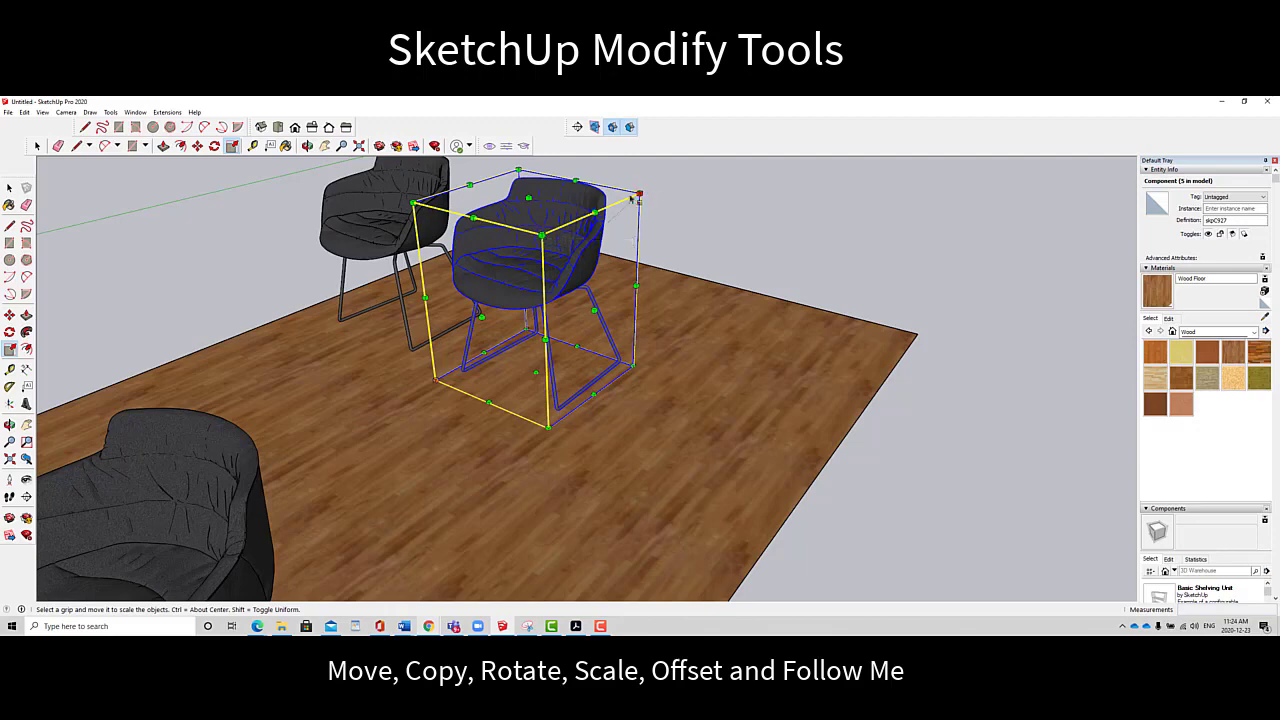
pyautogui.moveTo(640, 194); pyautogui.dragTo(1138, 582)
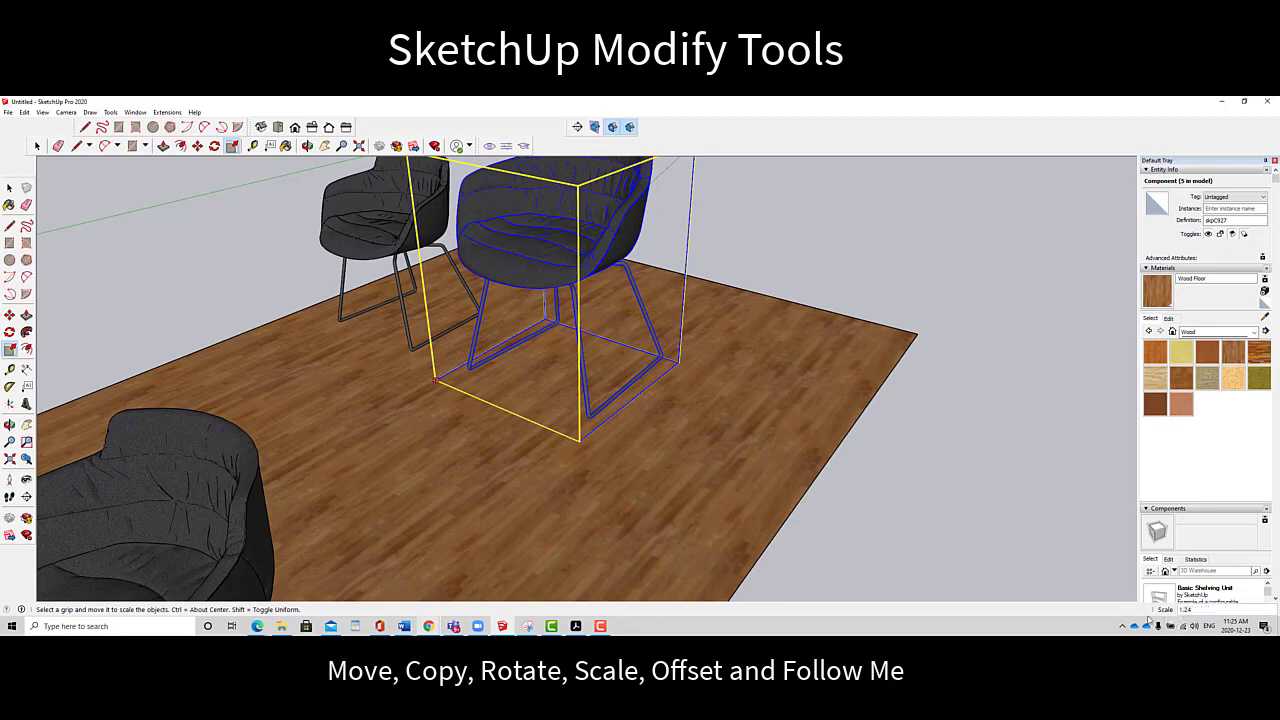
pyautogui.press('Escape')
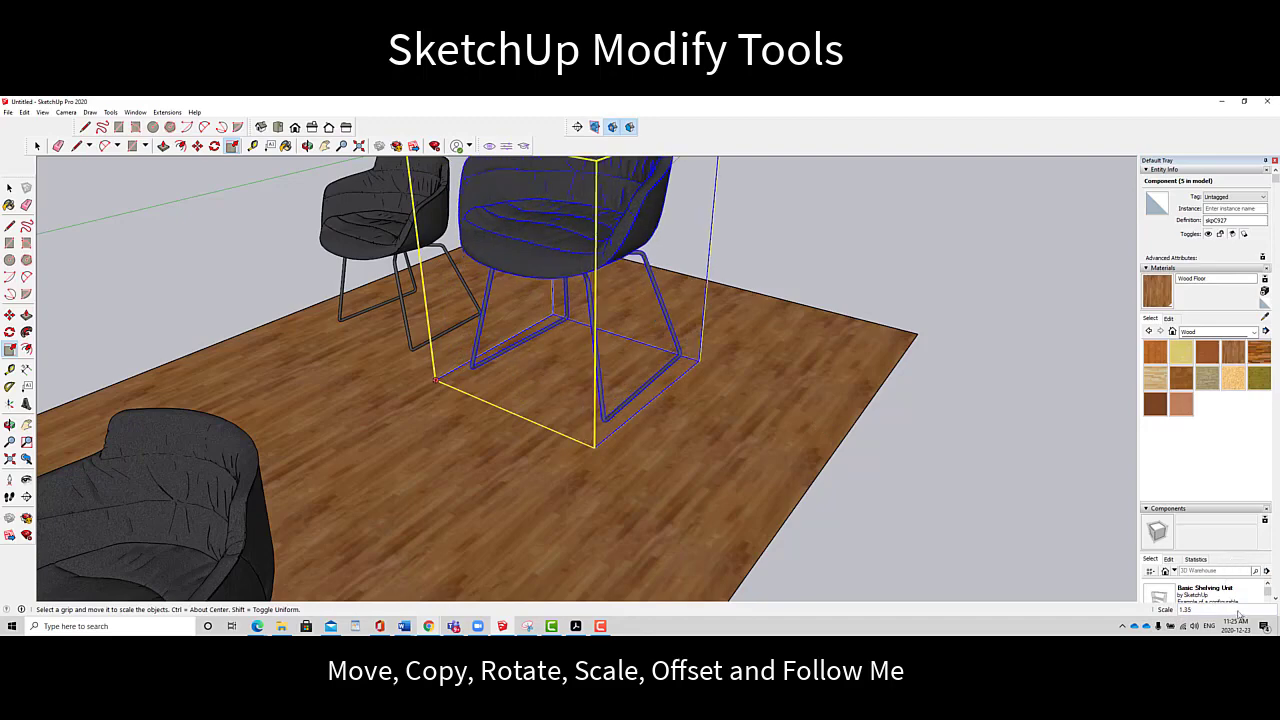
pyautogui.write('0.5')
pyautogui.press('Return')
pyautogui.moveTo(1066, 480); pyautogui.dragTo(1154, 557)
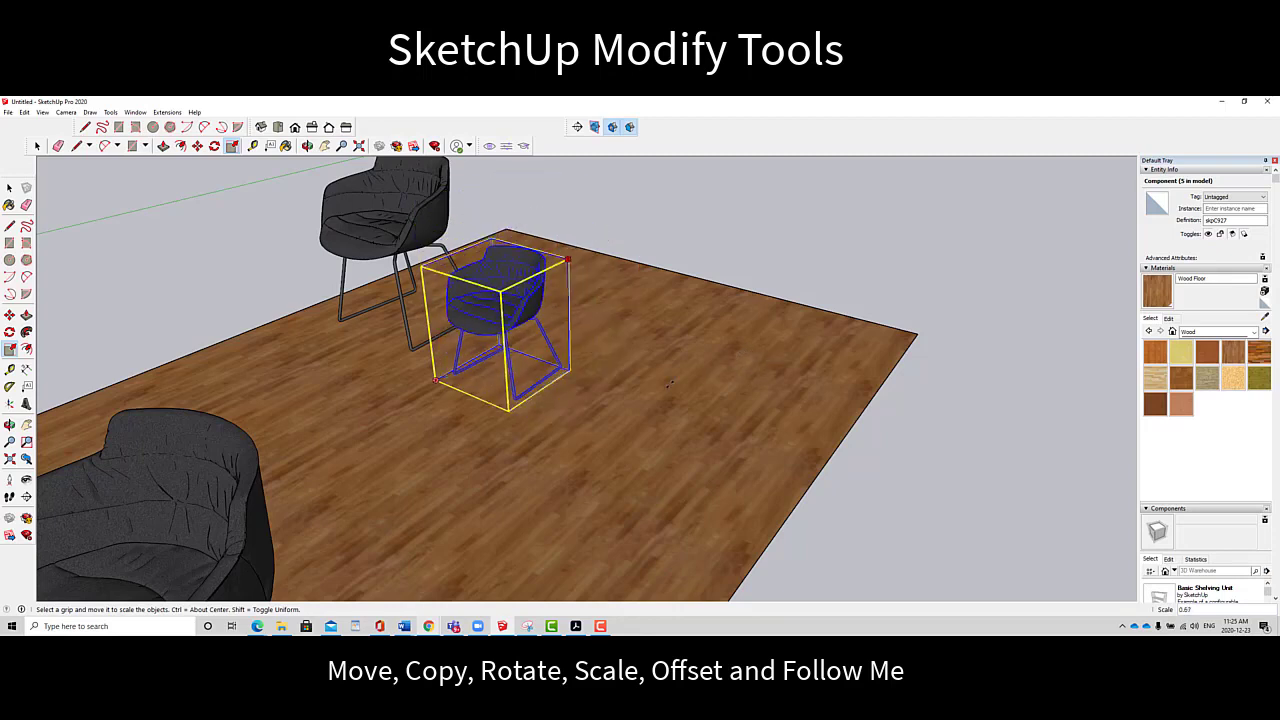
pyautogui.write('.5')
pyautogui.press('Return')
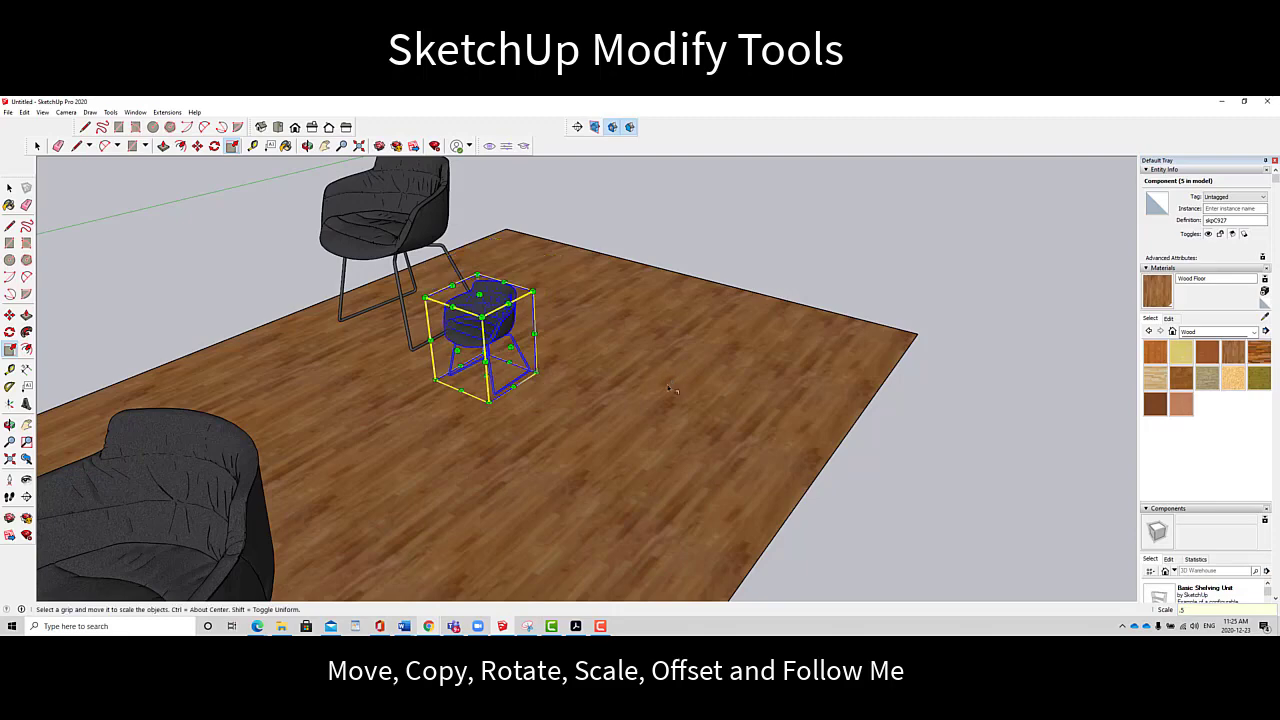
# Scale the shrunken chair uniformly by a factor of 3 from its upper corner grip
pyautogui.click(534, 291)
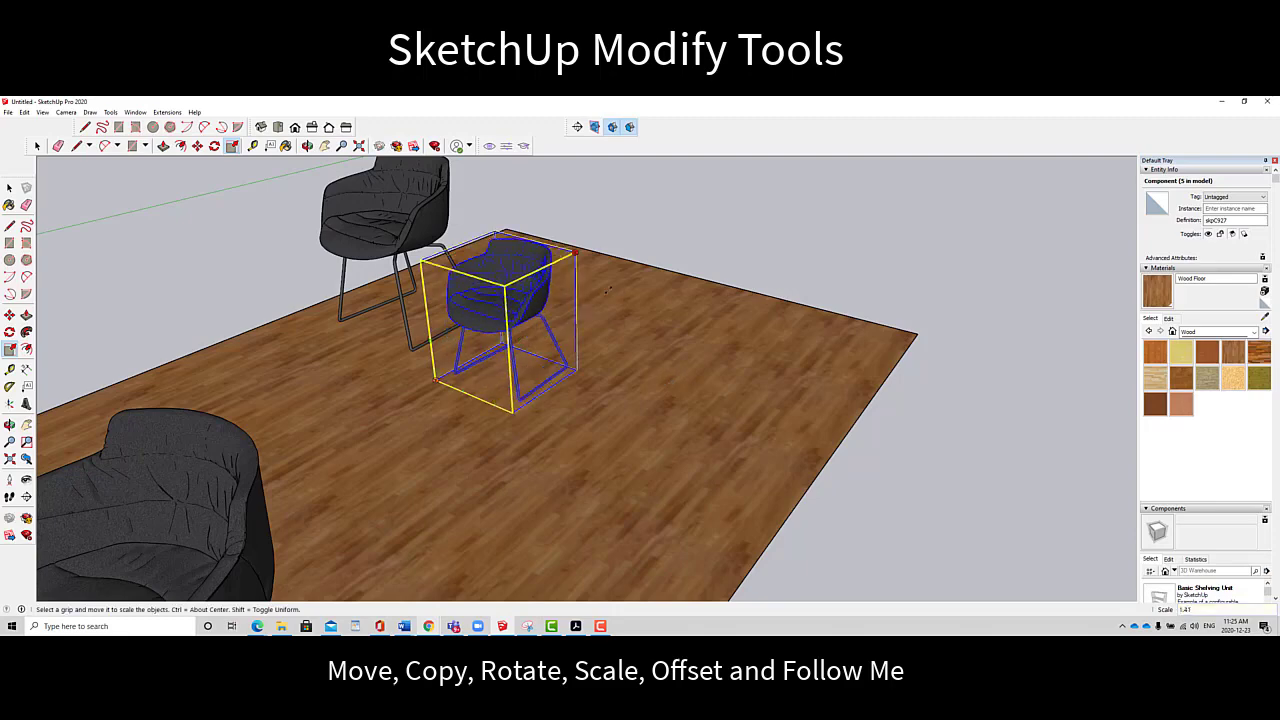
pyautogui.press('Return')
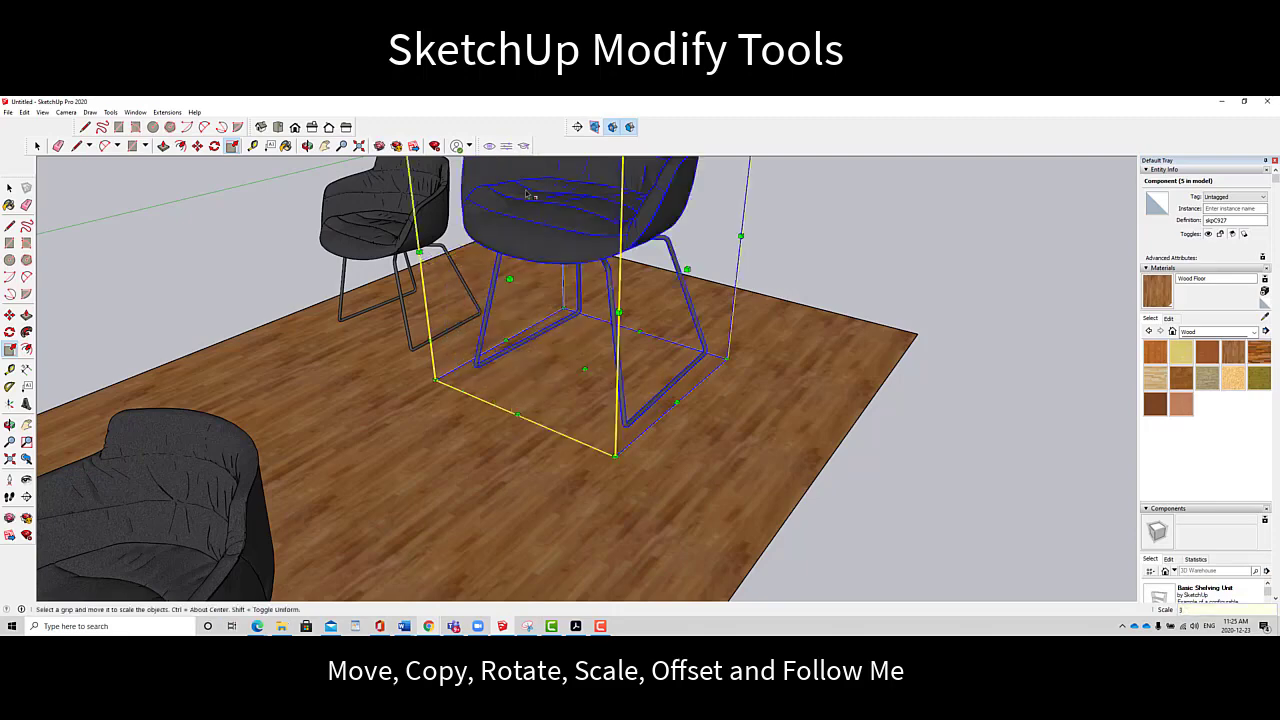
pyautogui.scroll(-2, 661, 369)
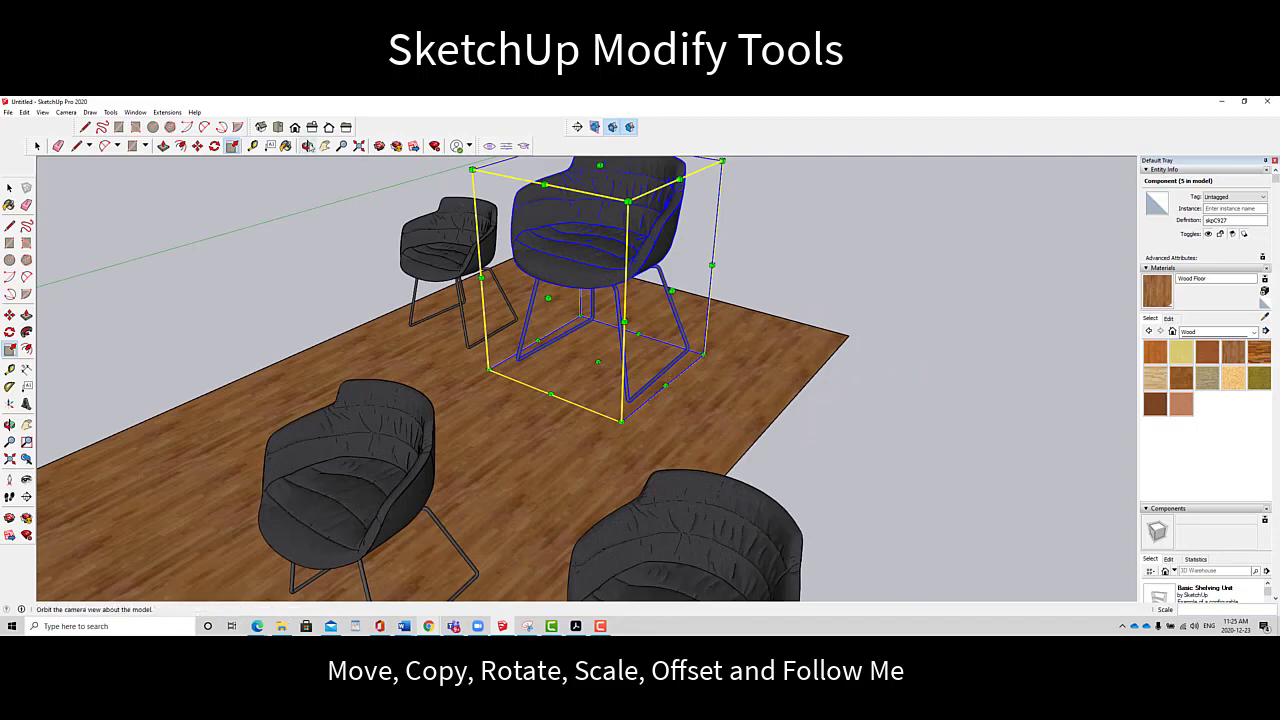
# Scale the enlarged chair uniformly by a factor of 0.5 from its near upper corner grip
pyautogui.click(308, 147)
pyautogui.moveTo(400, 305); pyautogui.dragTo(630, 315)
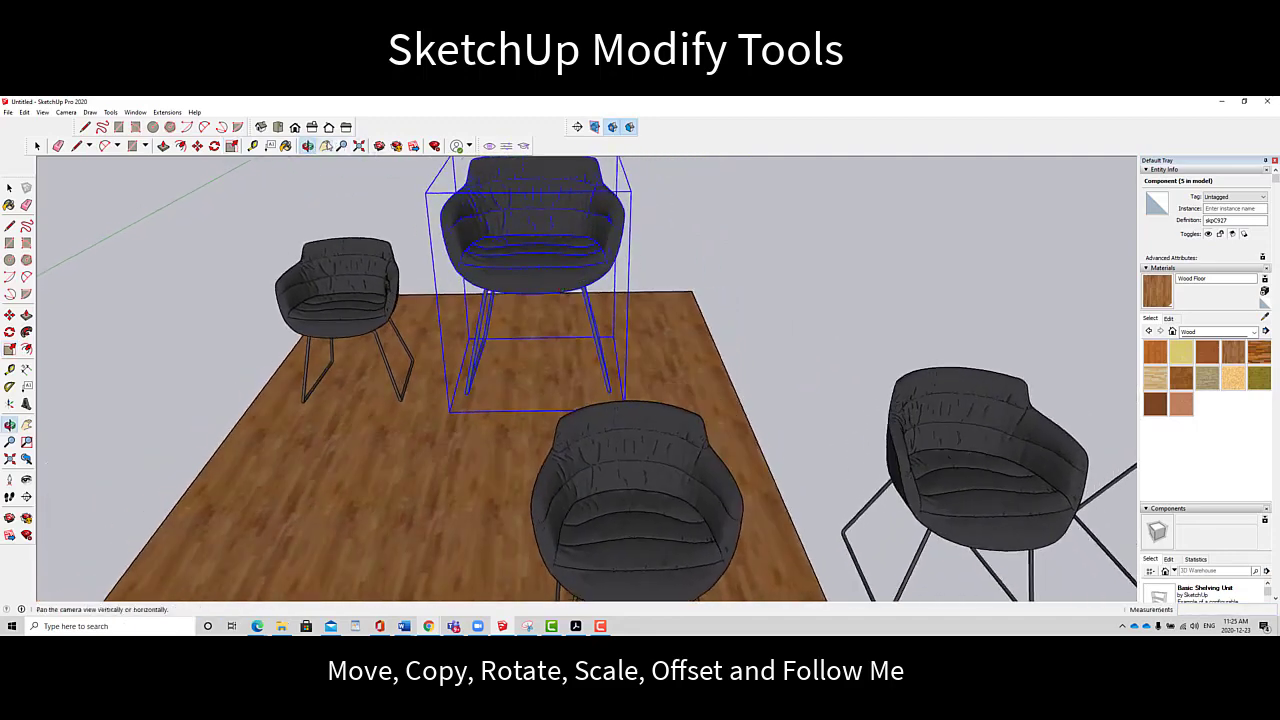
pyautogui.click(326, 147)
pyautogui.moveTo(505, 267); pyautogui.dragTo(474, 338)
pyautogui.press('space')
pyautogui.press('s')
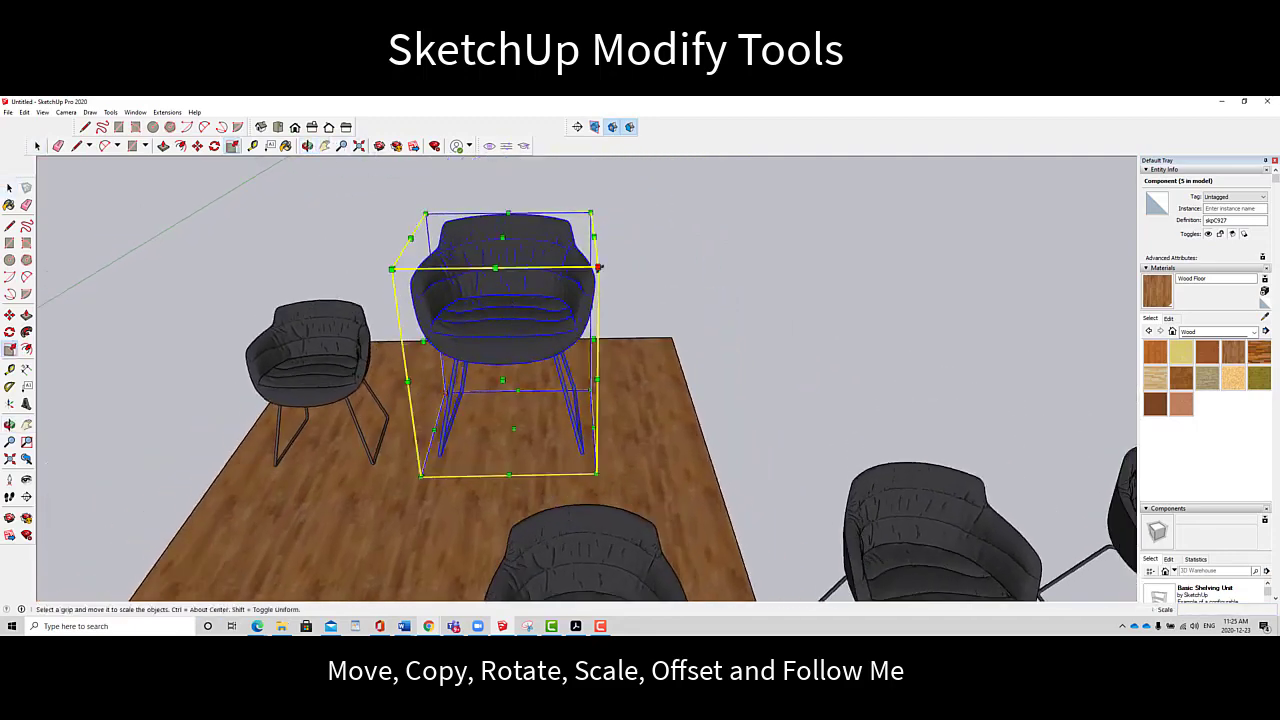
pyautogui.click(598, 267)
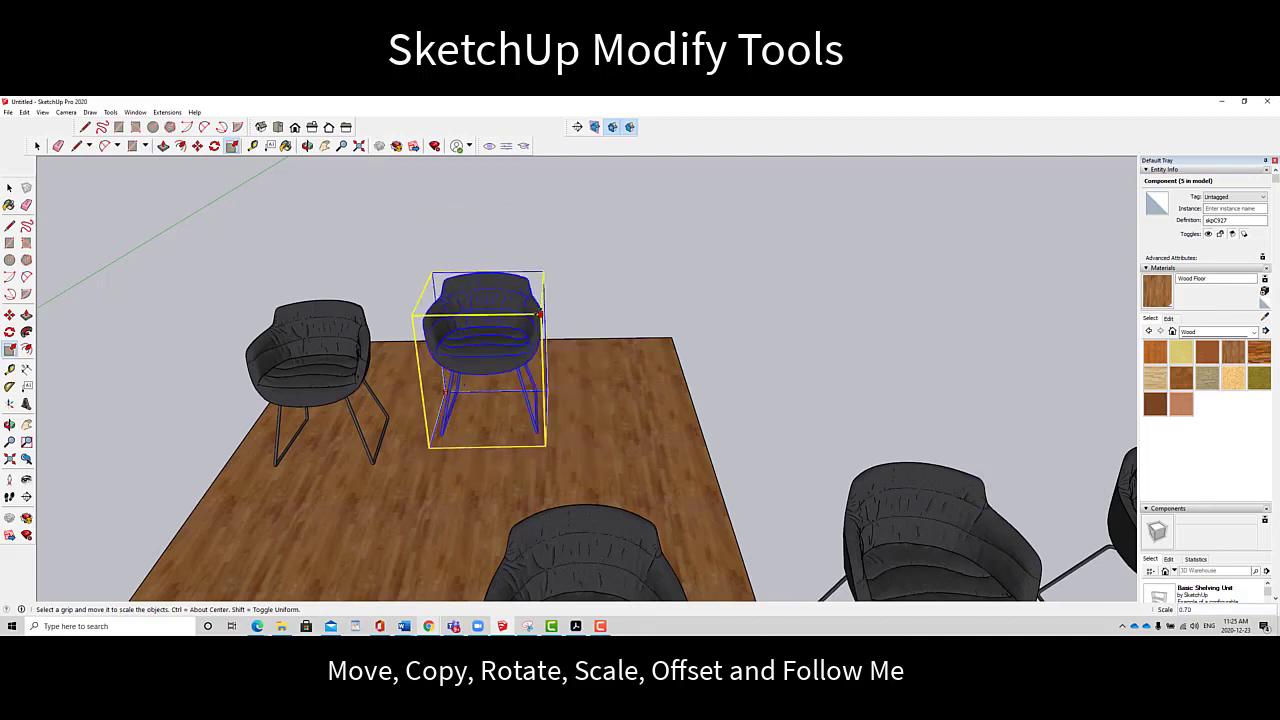
pyautogui.press('Return')
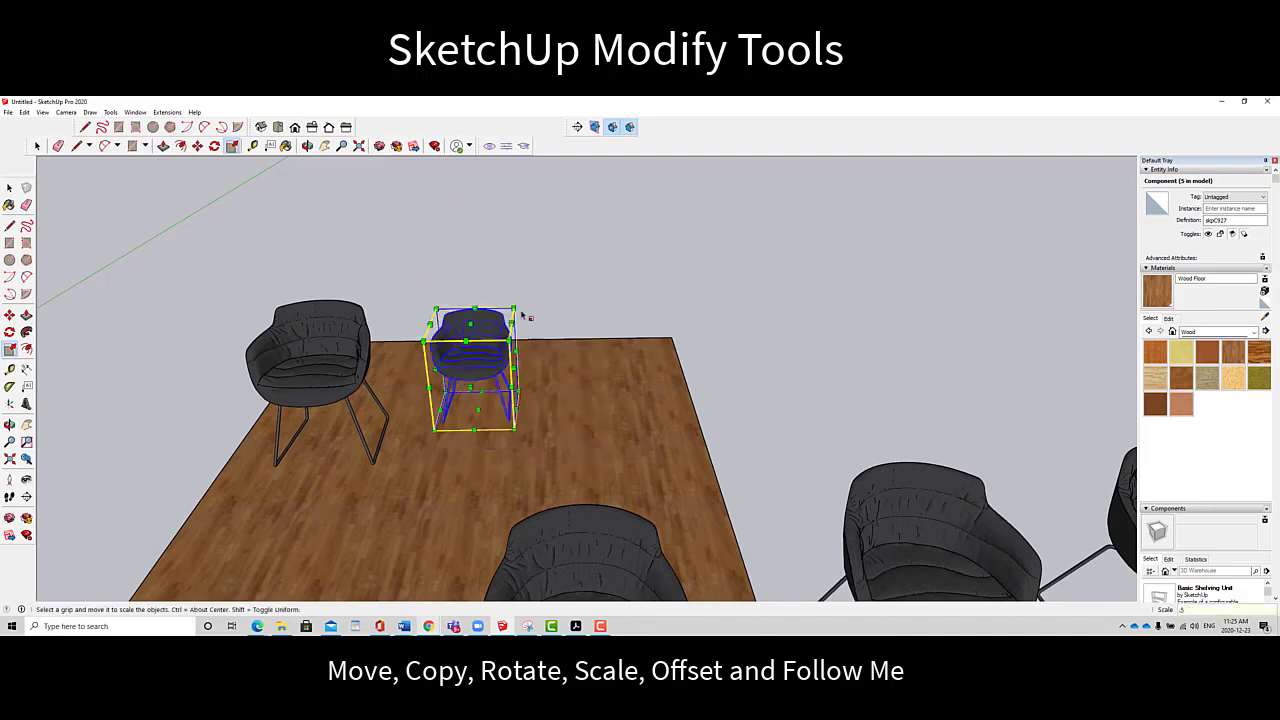
# Stretch the small chair along the red axis by a factor of 2 from its side face grip
pyautogui.scroll(3, 450, 373)
pyautogui.click(307, 147)
pyautogui.moveTo(512, 380); pyautogui.dragTo(446, 354)
pyautogui.scroll(3, 487, 332)
pyautogui.rightClick(556, 339)
pyautogui.click(580, 347)
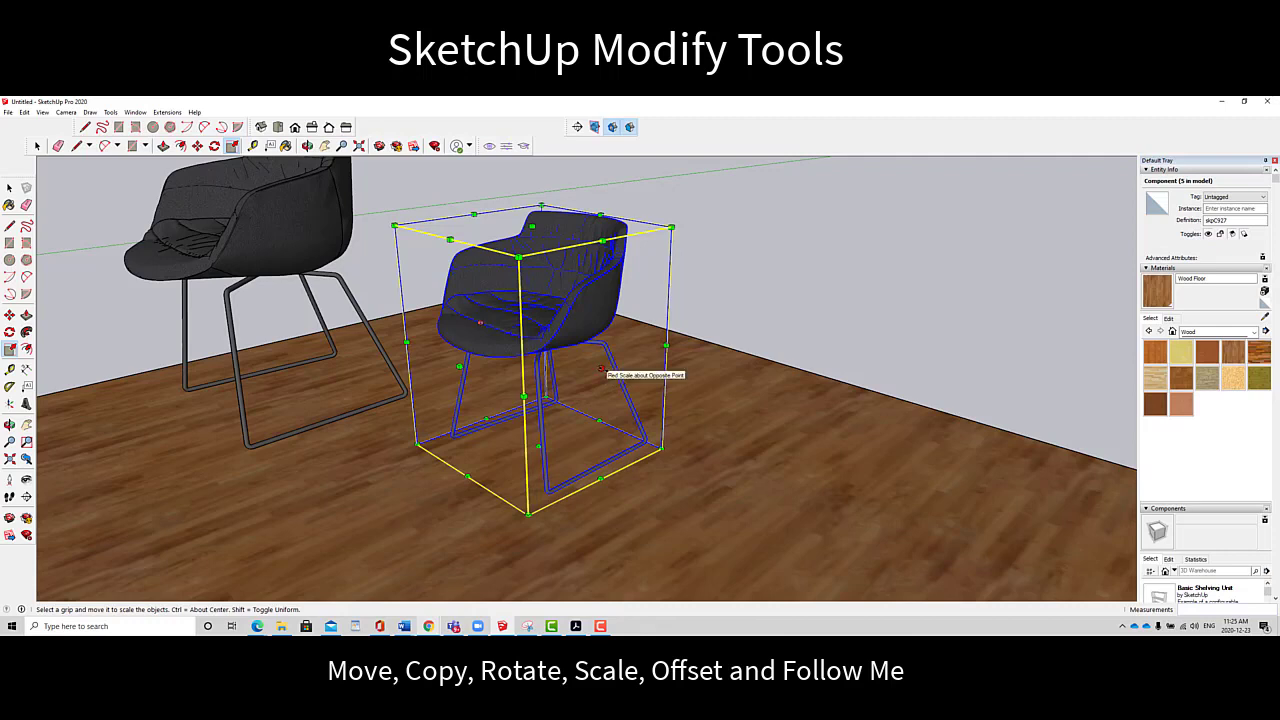
pyautogui.click(601, 369)
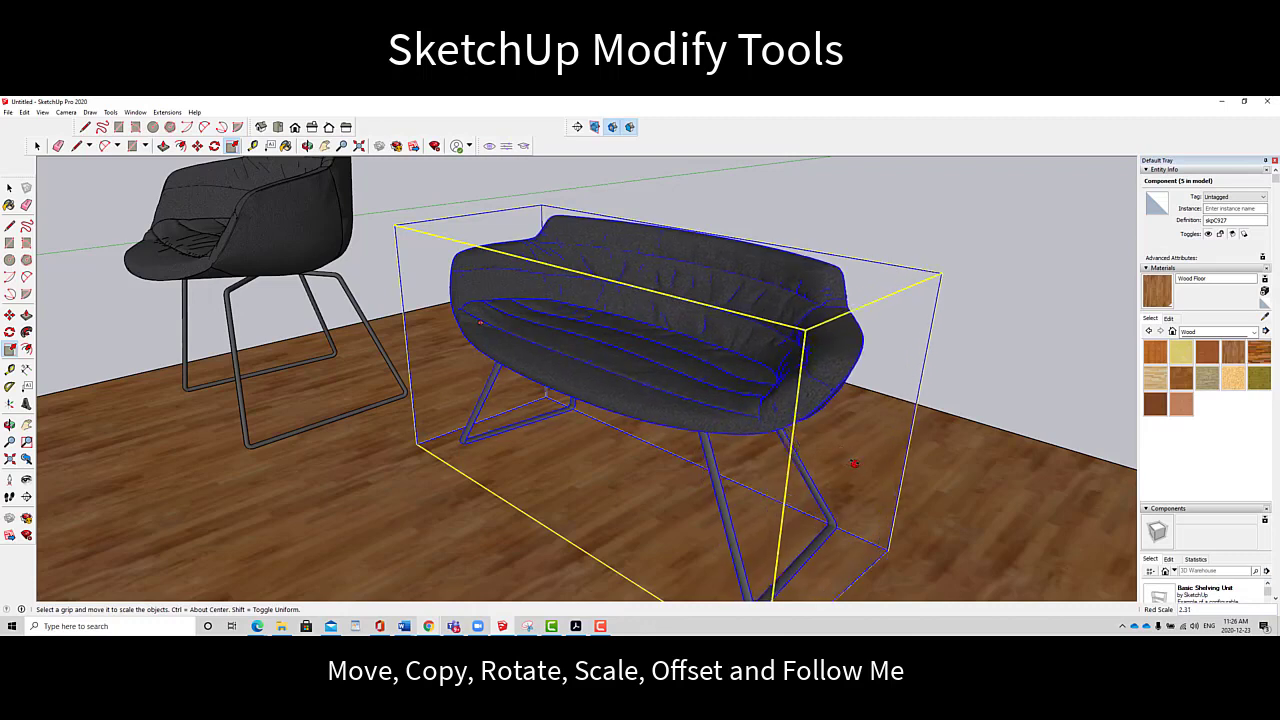
pyautogui.press('Return')
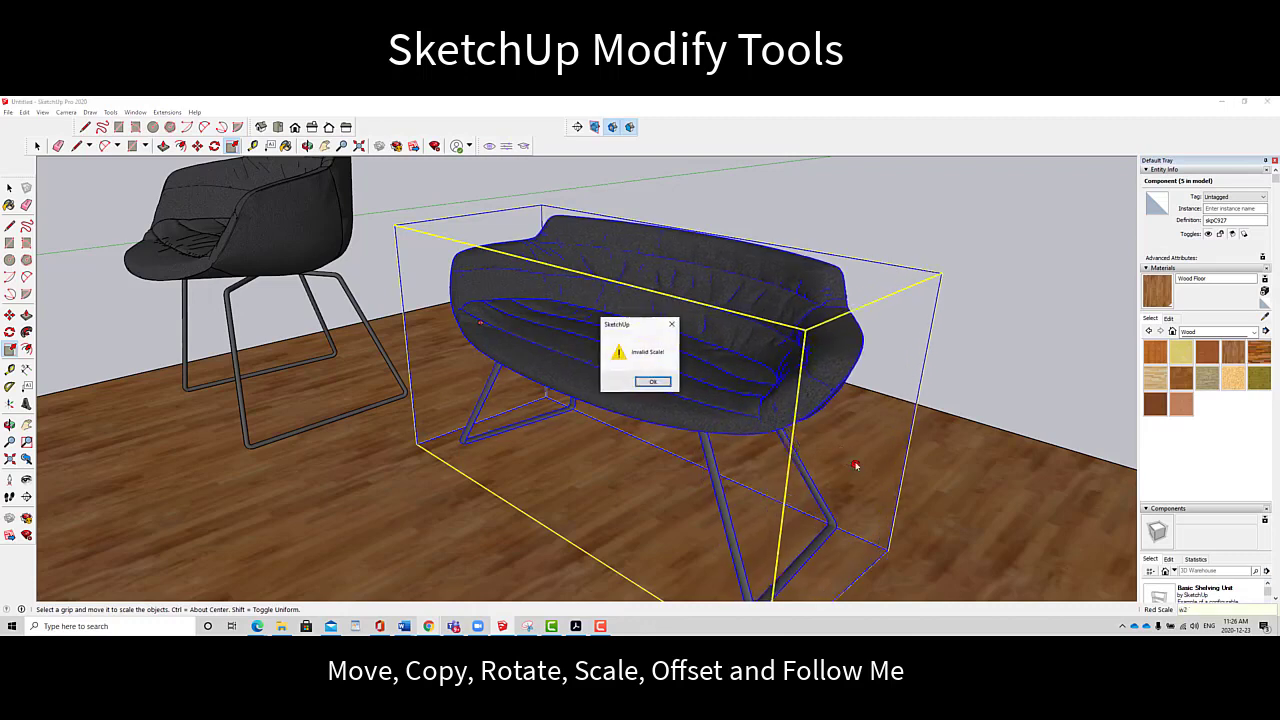
pyautogui.click(652, 381)
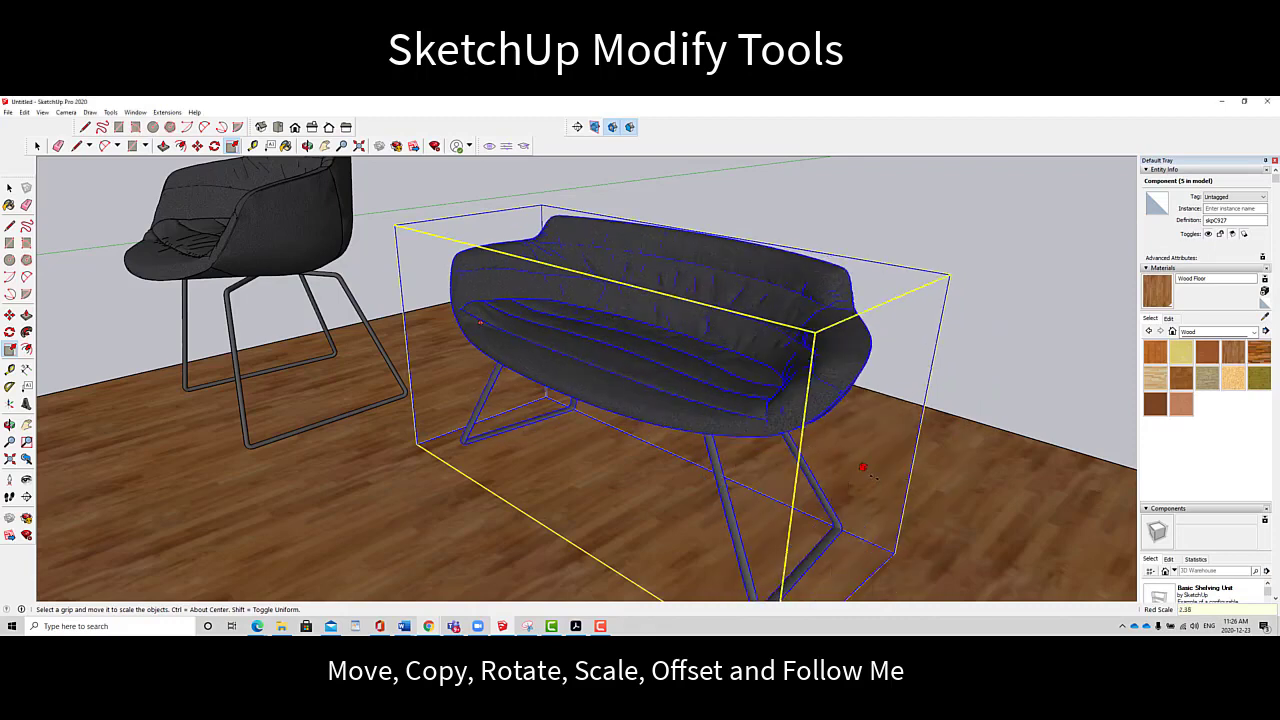
pyautogui.press('Escape')
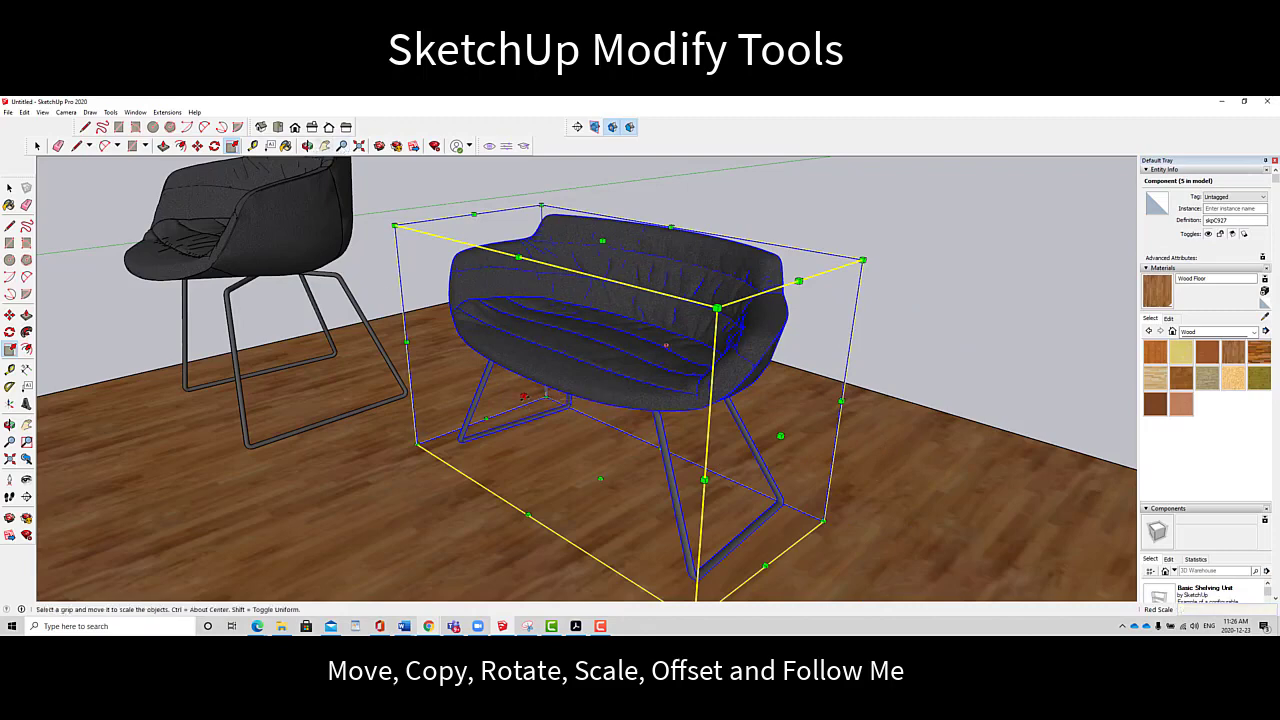
# Try stretching the widened chair along the green and blue axes, and along red-blue and green-blue together from its edge grips
pyautogui.moveTo(524, 395); pyautogui.dragTo(353, 457)
pyautogui.press('Escape')
pyautogui.moveTo(603, 240); pyautogui.dragTo(605, 212)
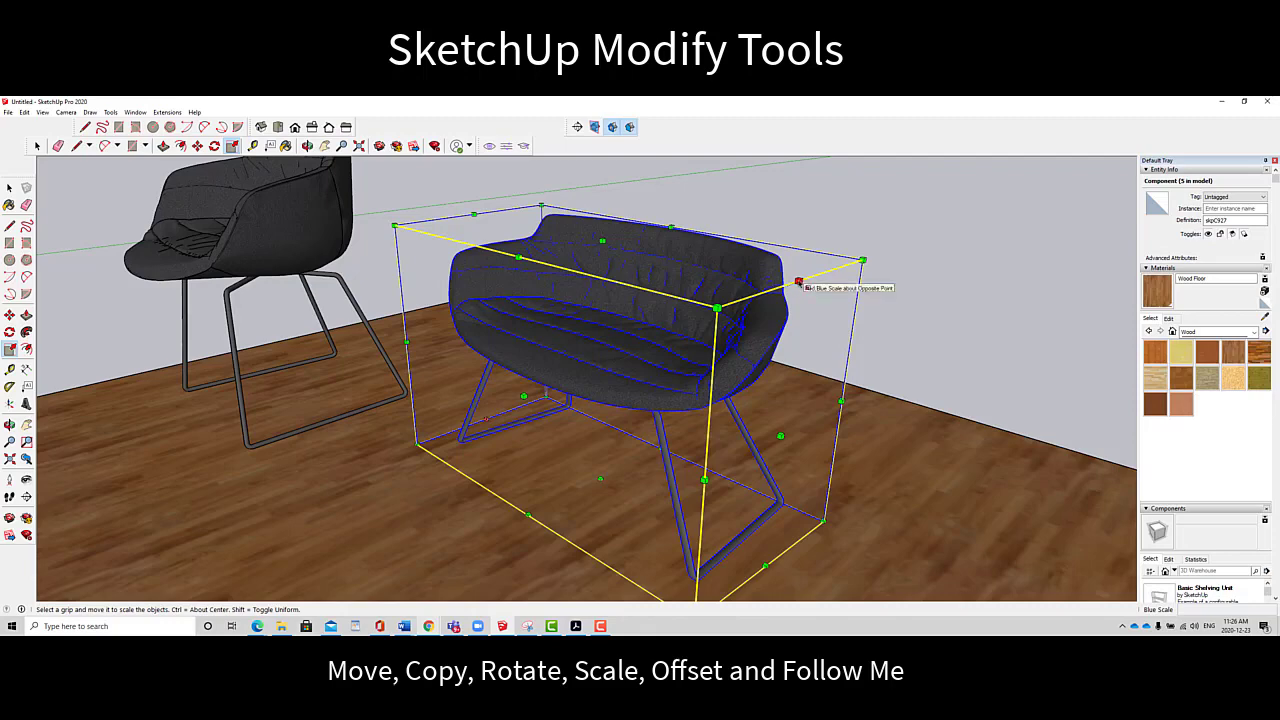
pyautogui.moveTo(798, 282); pyautogui.dragTo(940, 287)
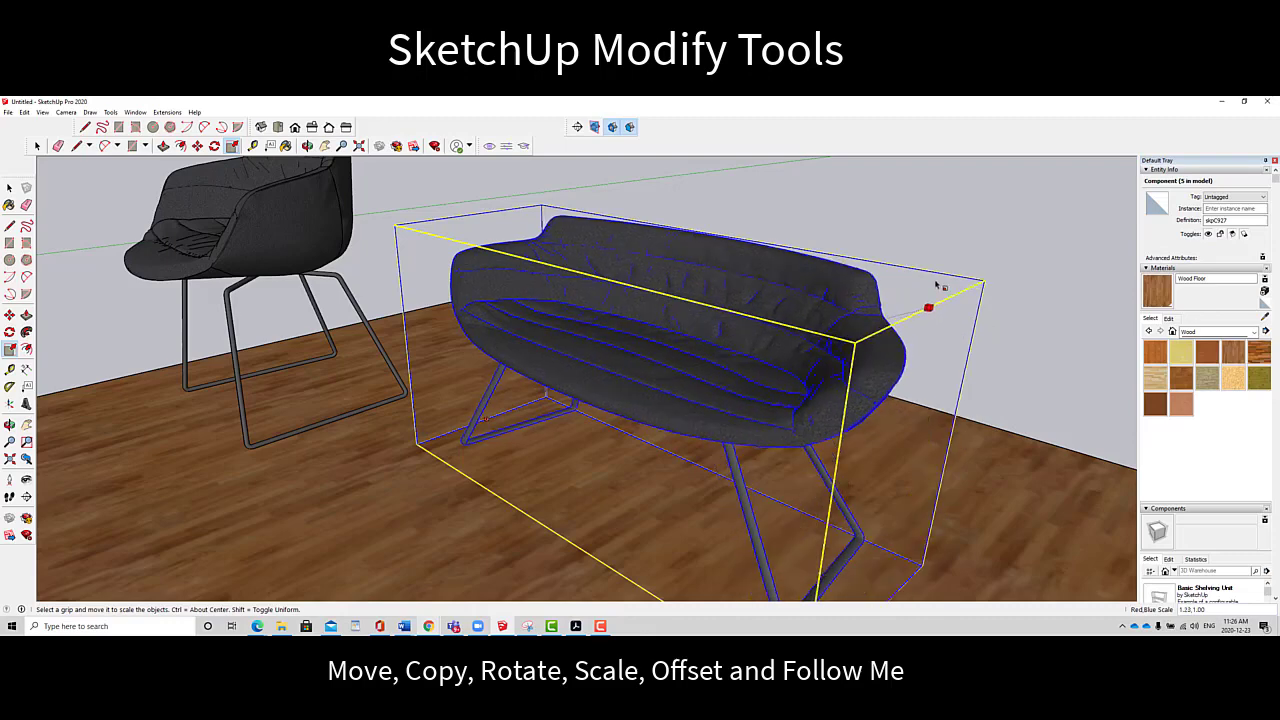
pyautogui.press('Escape')
pyautogui.moveTo(518, 258); pyautogui.dragTo(443, 248)
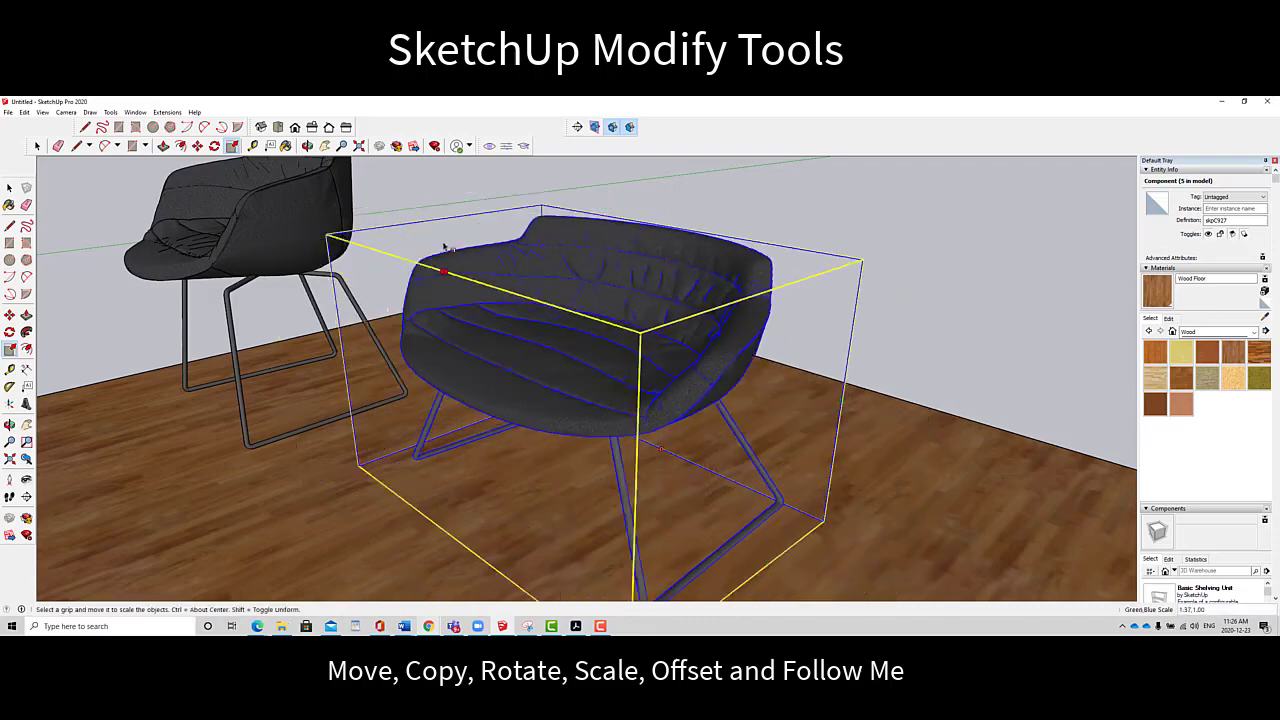
pyautogui.press('Escape')
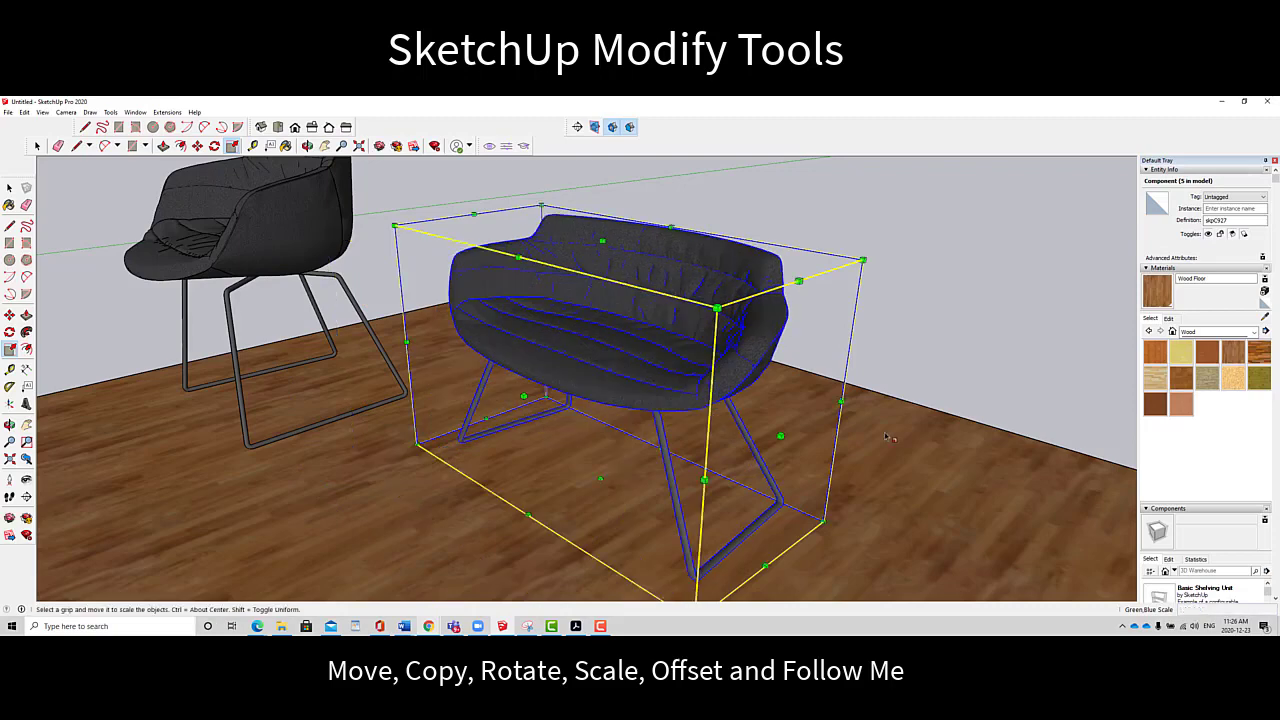
# Mirror the widened chair along the red axis by scaling it by -1.00 from its side face grip
pyautogui.scroll(-3, 712, 365)
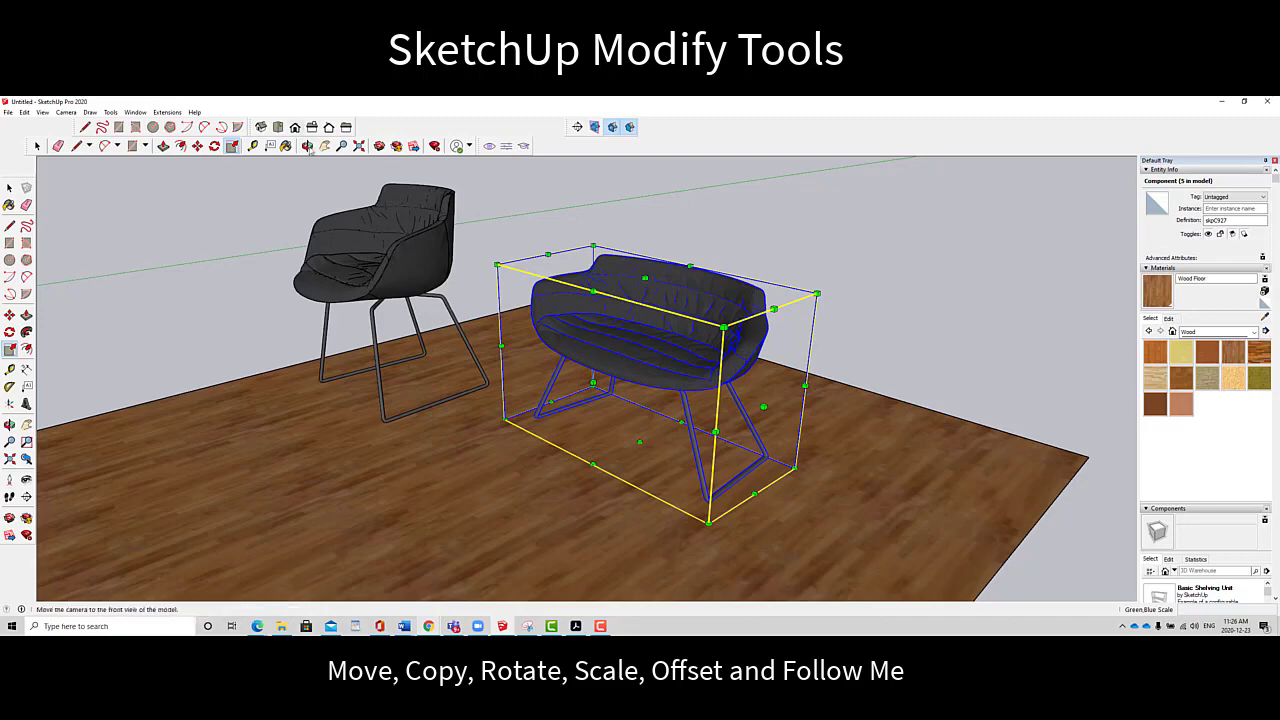
pyautogui.moveTo(736, 372); pyautogui.dragTo(693, 390, button='middle')
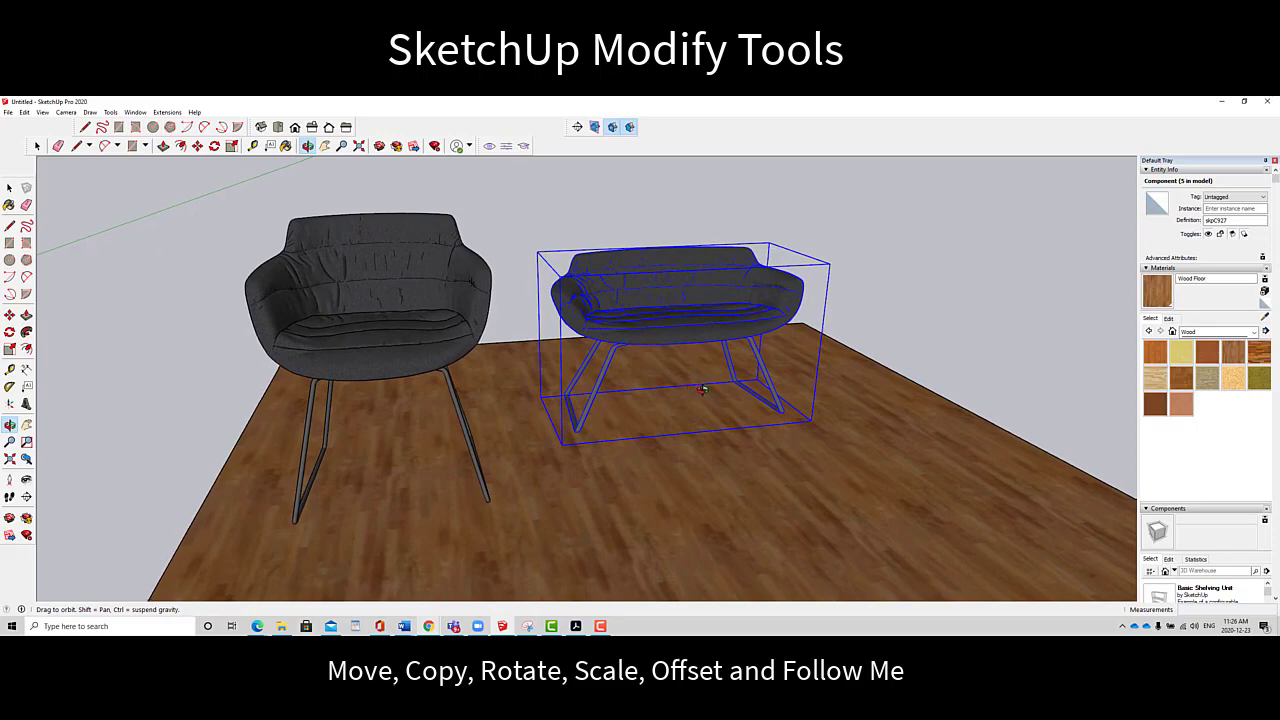
pyautogui.click(324, 148)
pyautogui.moveTo(605, 352); pyautogui.dragTo(523, 368)
pyautogui.scroll(2, 565, 355)
pyautogui.scroll(-3, 565, 355)
pyautogui.click(308, 147)
pyautogui.rightClick(523, 368)
pyautogui.click(531, 374)
pyautogui.press('s')
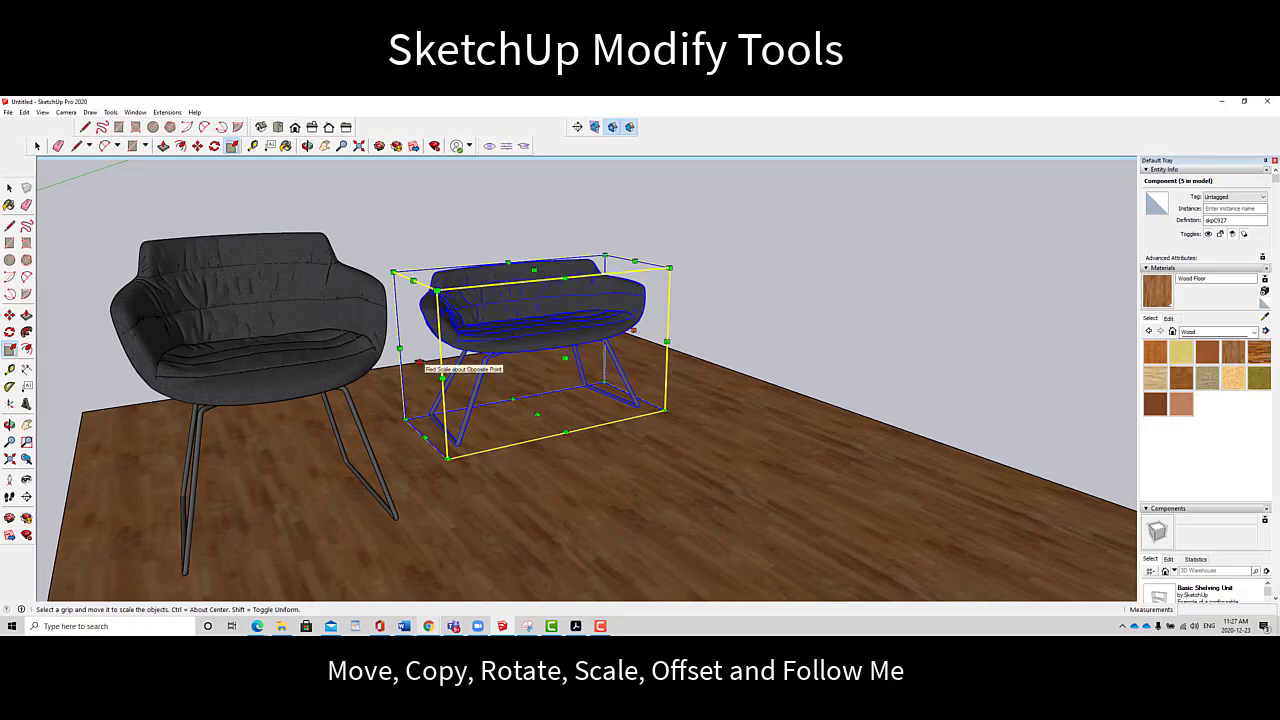
pyautogui.moveTo(418, 363); pyautogui.dragTo(888, 341)
pyautogui.moveTo(789, 362); pyautogui.dragTo(807, 358)
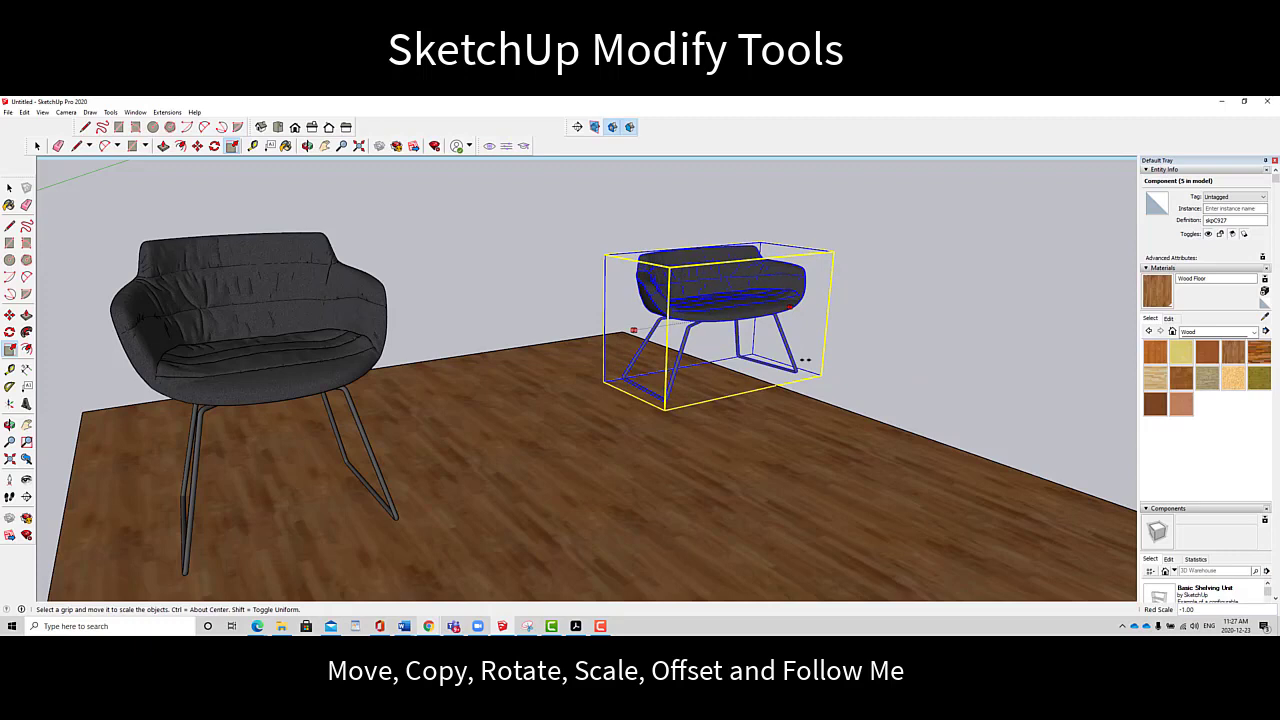
pyautogui.moveTo(805, 360); pyautogui.dragTo(805, 360)
pyautogui.press('space')
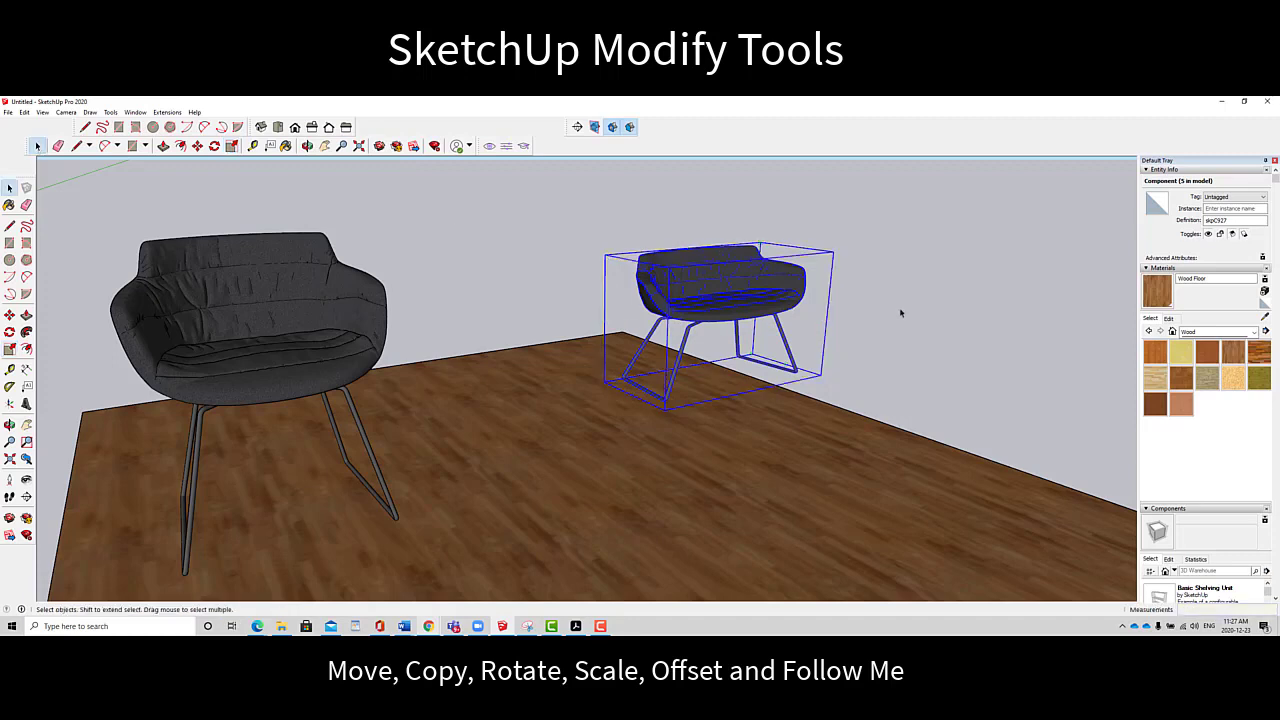
# Move the mirrored chair about 6' 7" across the wood floor towards the neighbouring chair
pyautogui.click(900, 310)
pyautogui.click(756, 300)
pyautogui.click(198, 146)
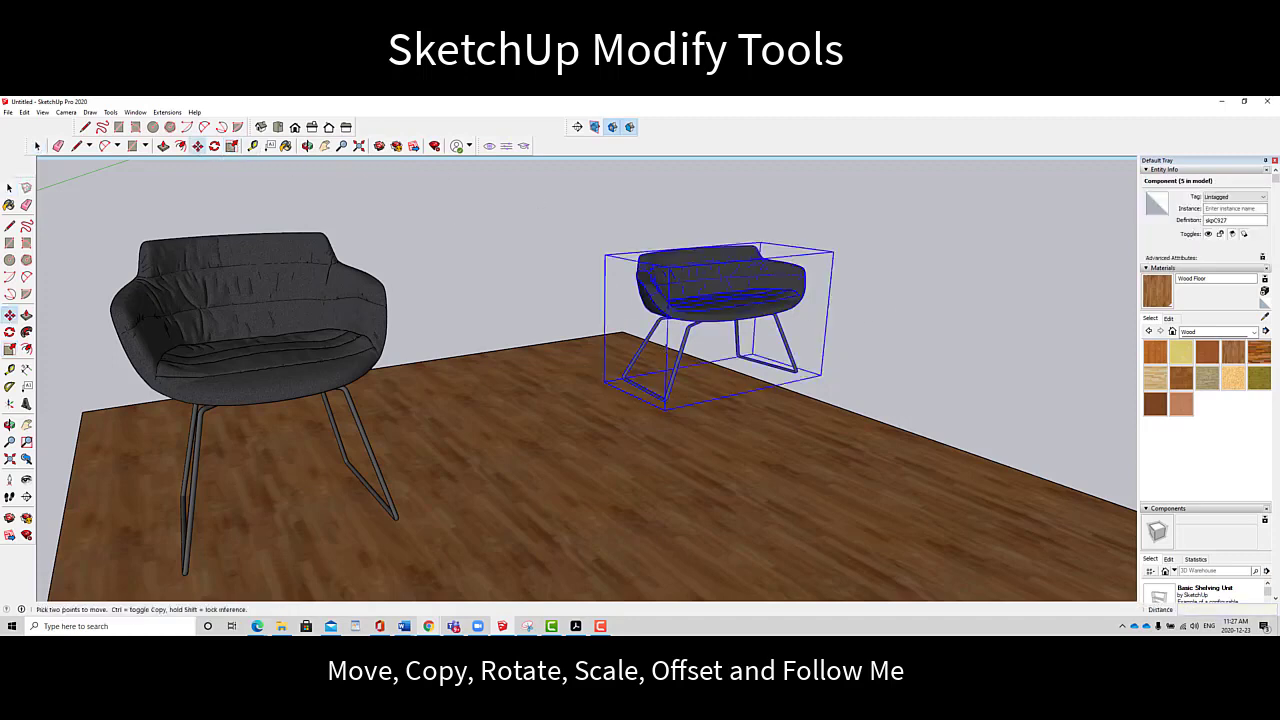
pyautogui.click(647, 408)
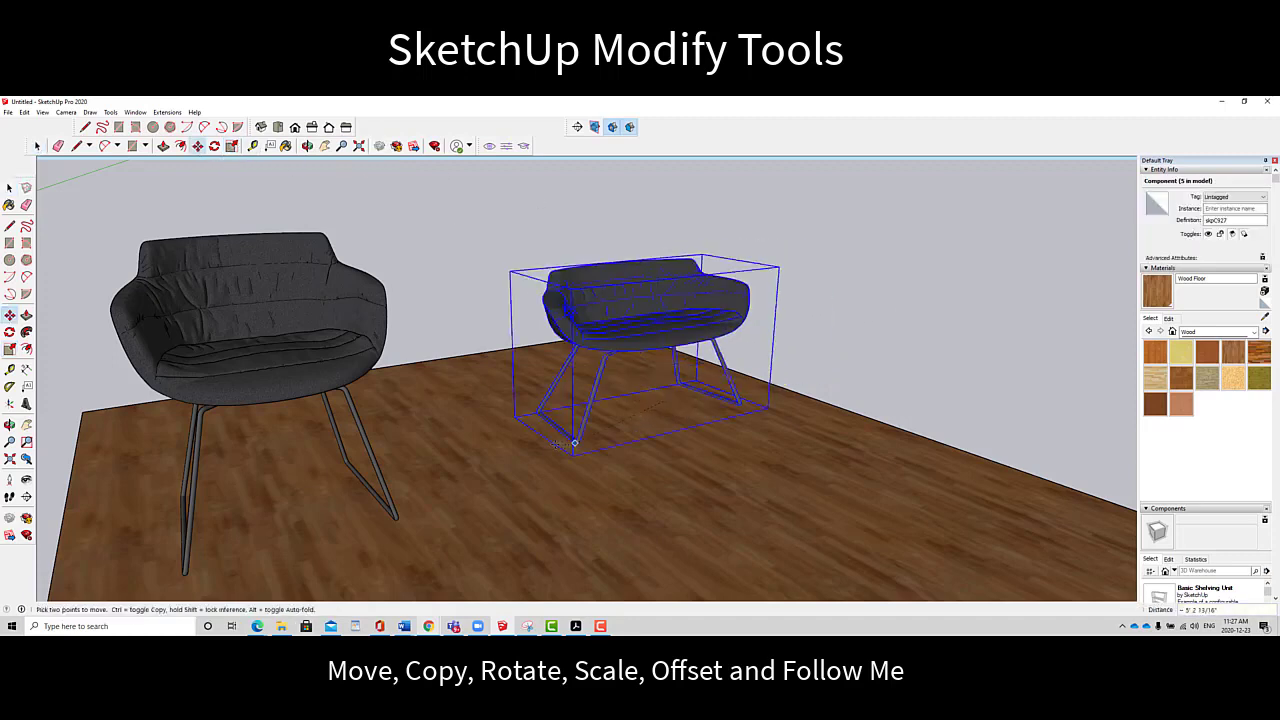
pyautogui.click(497, 460)
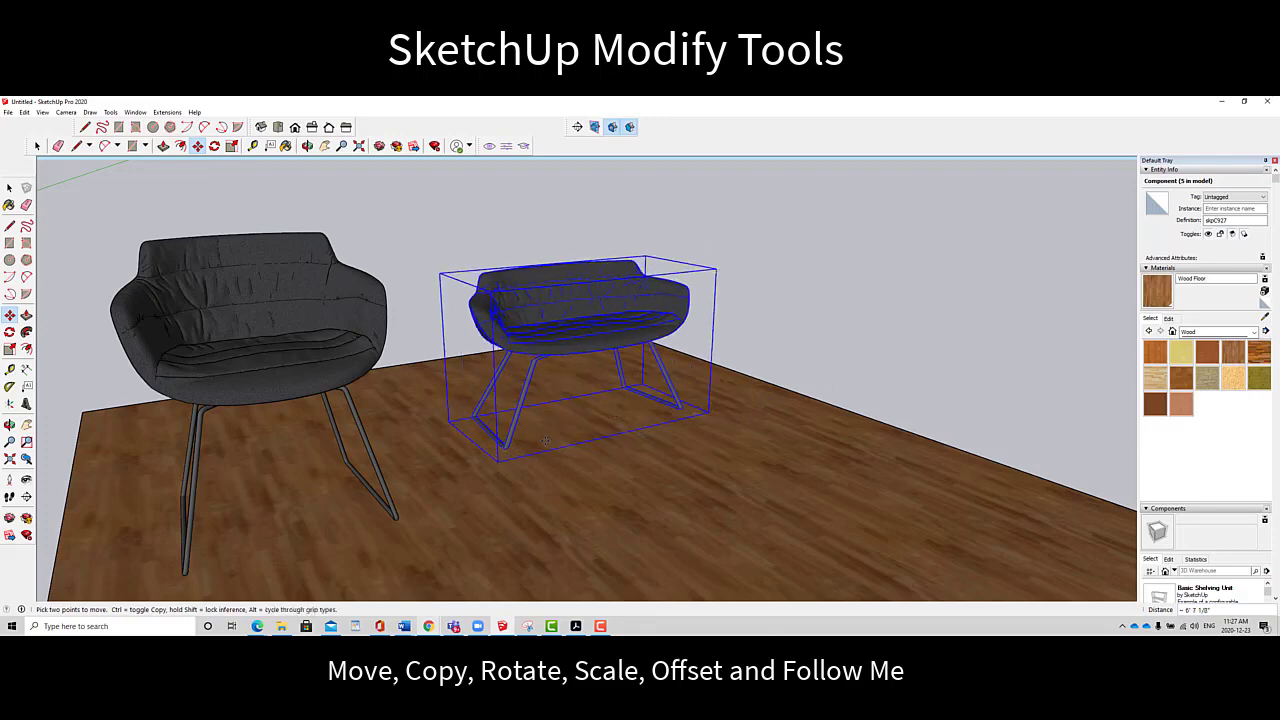
# Deepen the widened chair along the green axis by a factor of about 1.43 from its front face grip, and deselect it
pyautogui.click(307, 146)
pyautogui.moveTo(611, 403); pyautogui.dragTo(588, 370)
pyautogui.scroll(3, 651, 371)
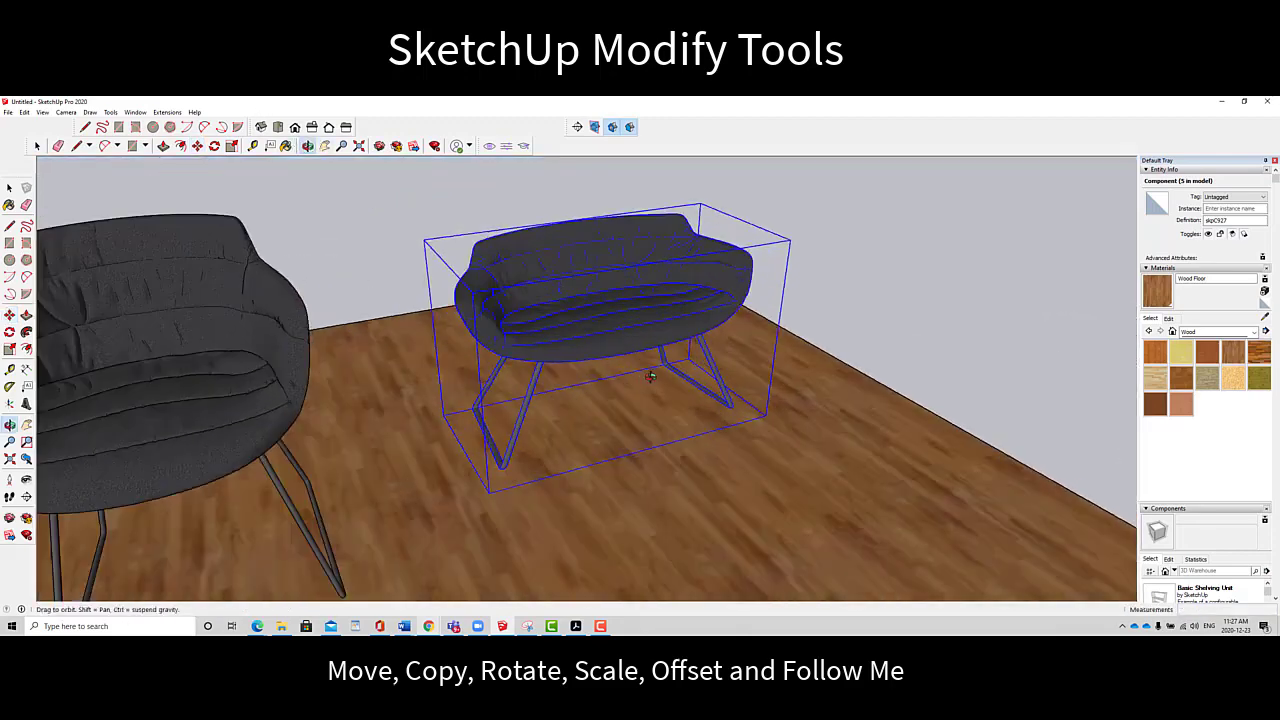
pyautogui.rightClick(653, 376)
pyautogui.click(671, 386)
pyautogui.press('space')
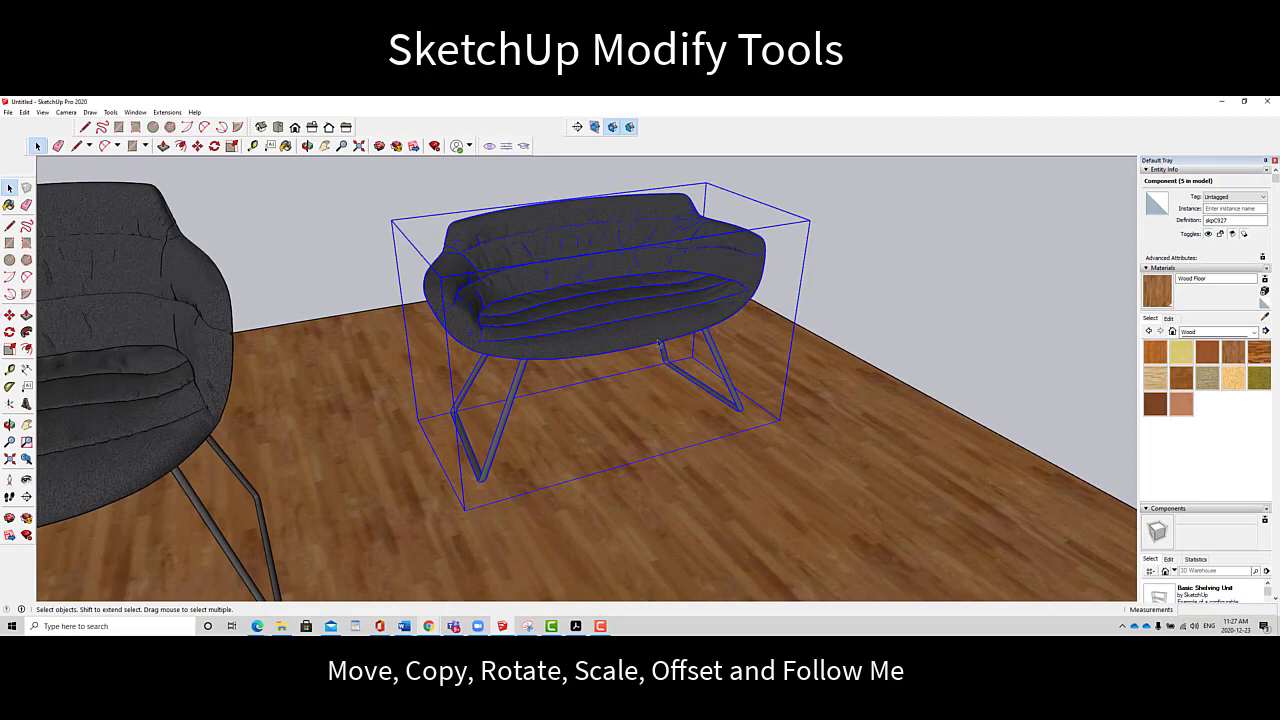
pyautogui.press('s')
pyautogui.moveTo(651, 366); pyautogui.dragTo(832, 432)
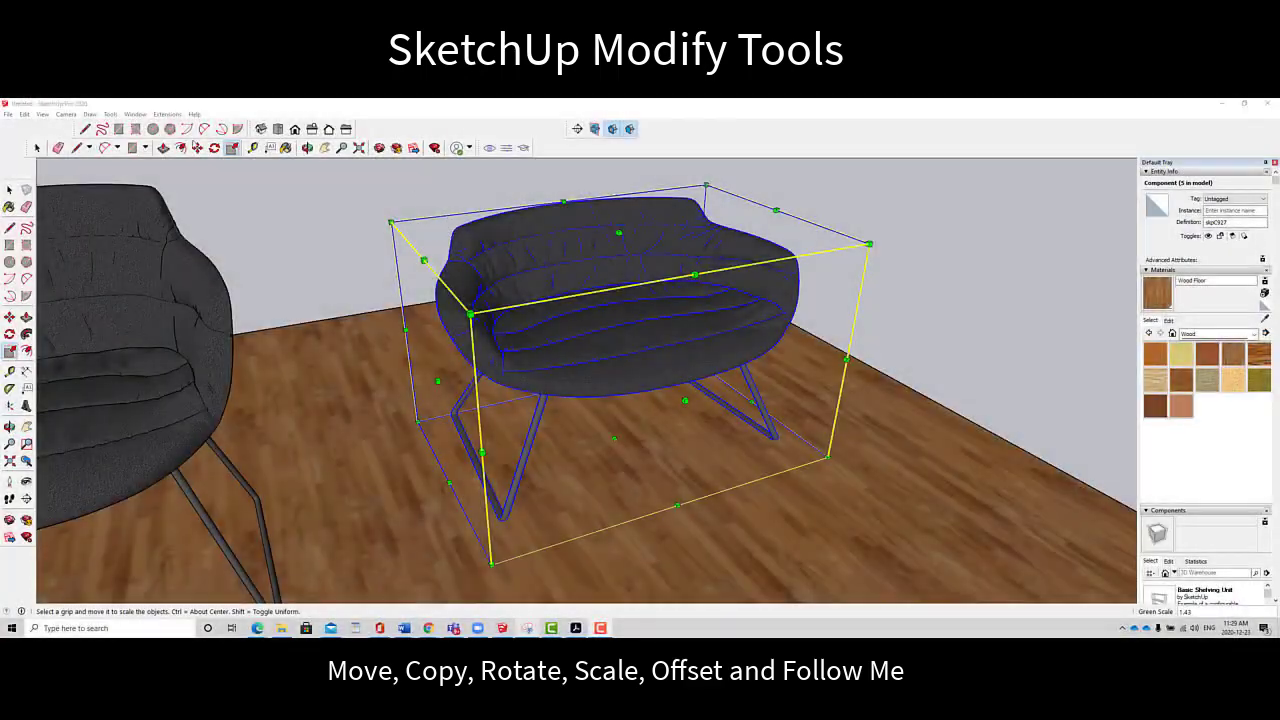
pyautogui.click(37, 147)
pyautogui.click(277, 208)
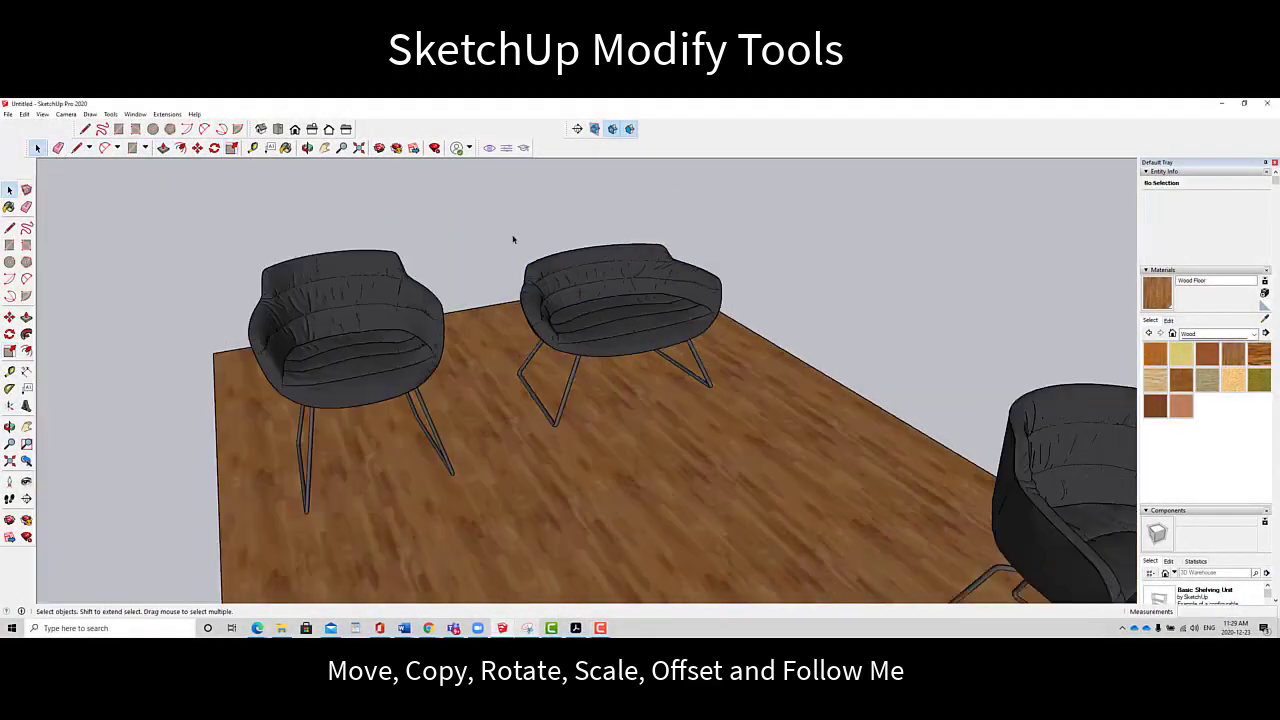
# Select the widened chair and examine how the Rotate protractor orients itself over the chair and floor
pyautogui.click(324, 148)
pyautogui.moveTo(626, 323); pyautogui.dragTo(508, 325)
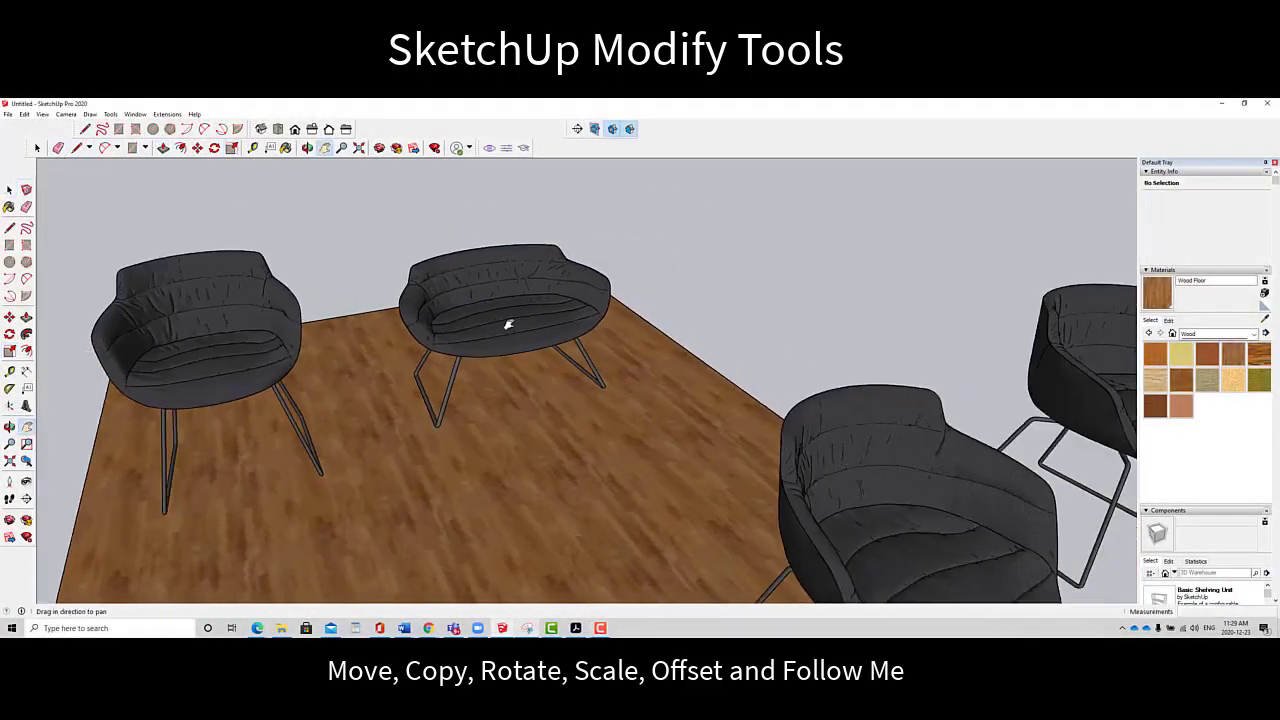
pyautogui.press('space')
pyautogui.click(508, 325)
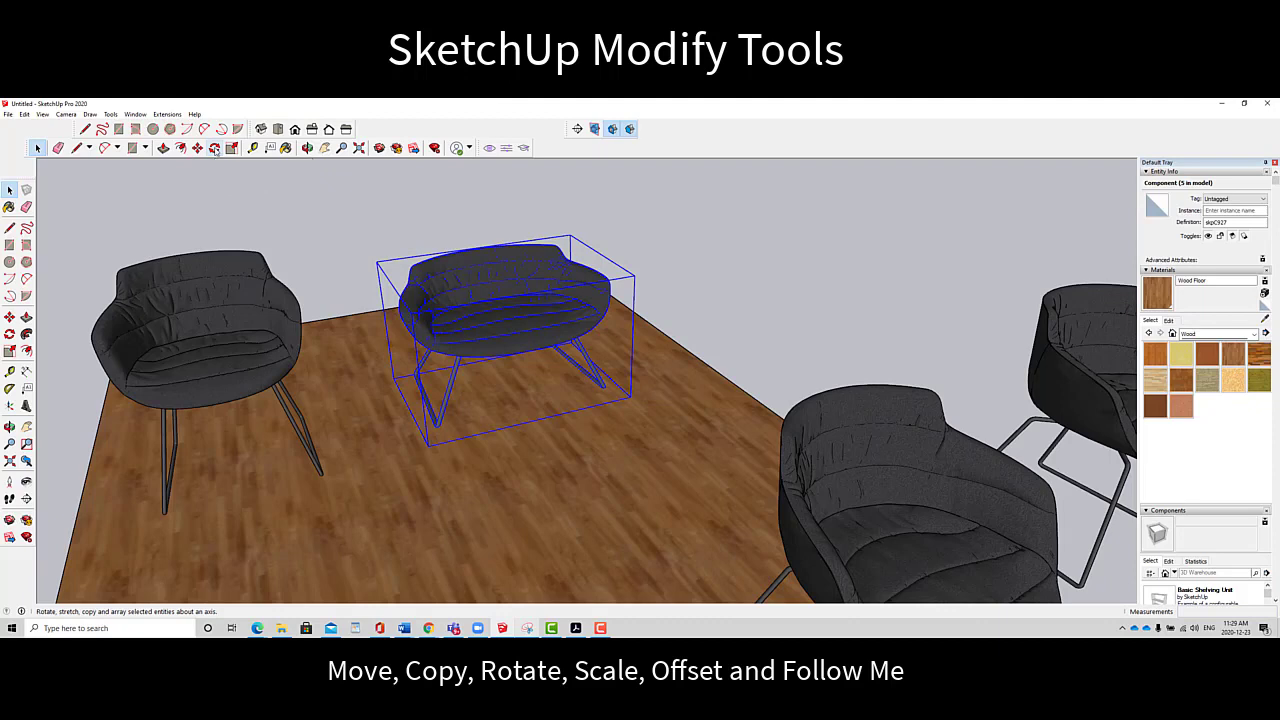
pyautogui.click(324, 149)
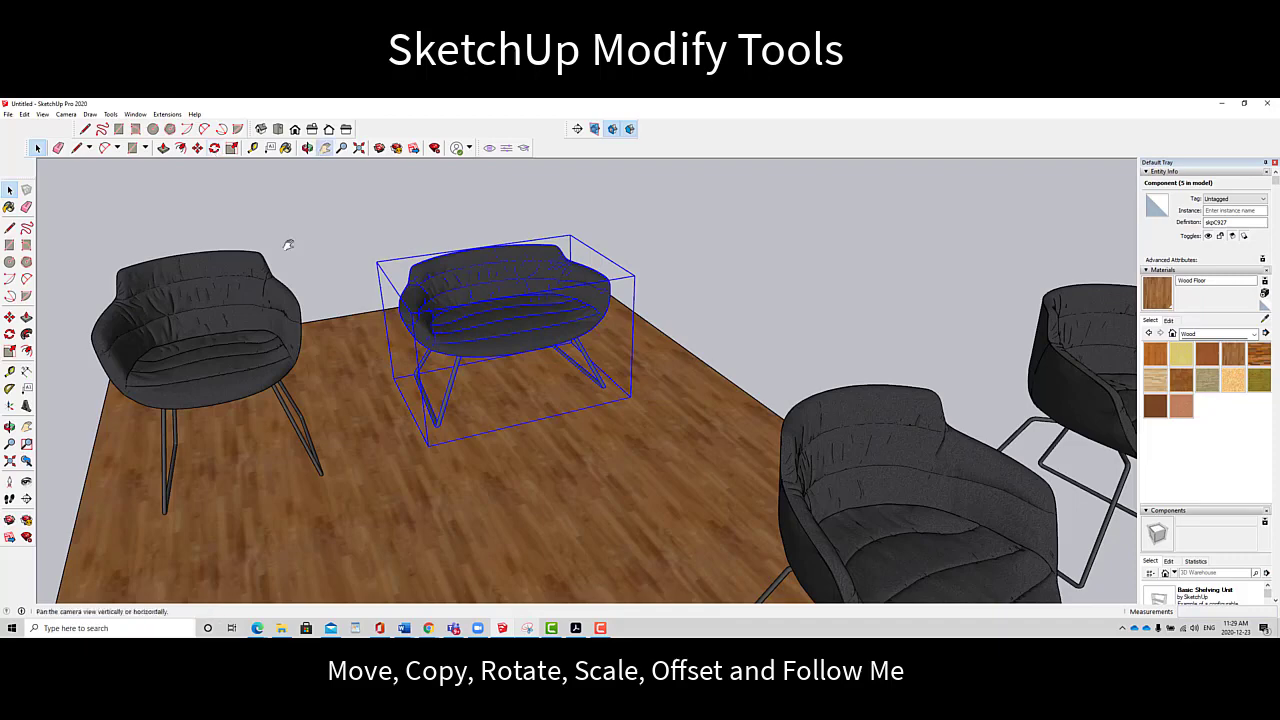
pyautogui.moveTo(288, 244); pyautogui.dragTo(366, 267)
pyautogui.scroll(2, 475, 343)
pyautogui.scroll(1, 475, 343)
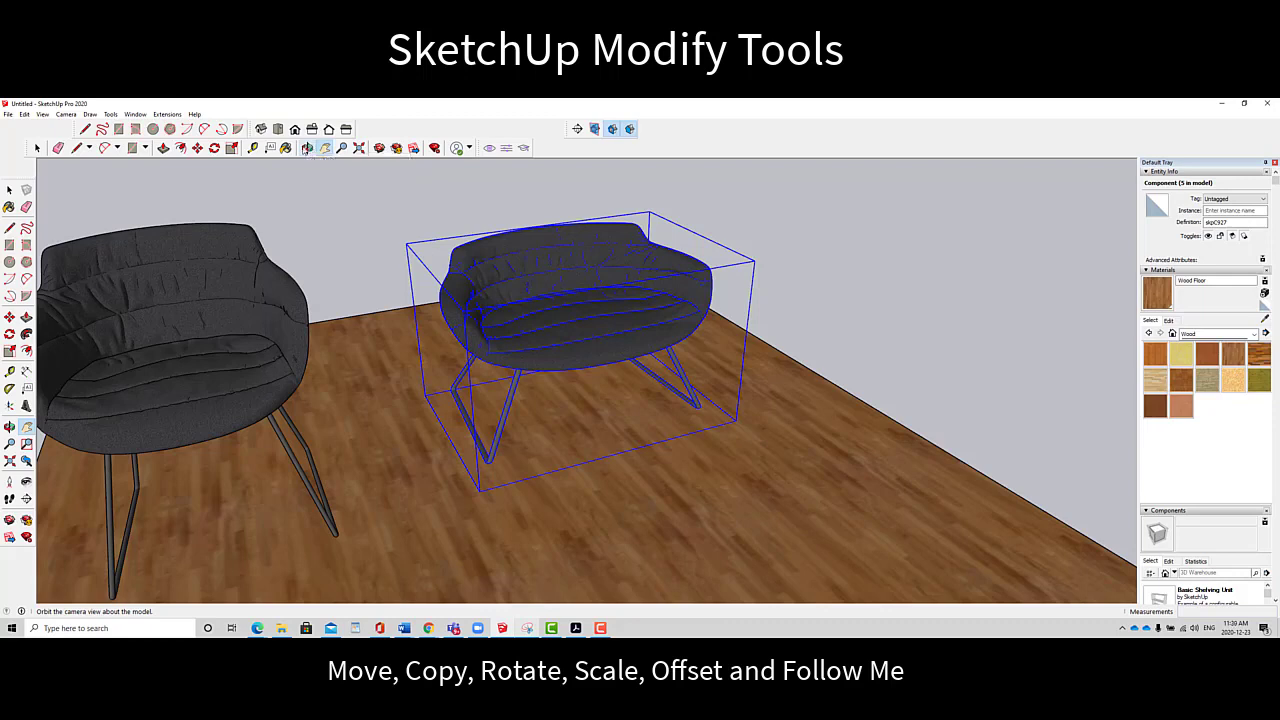
pyautogui.click(37, 148)
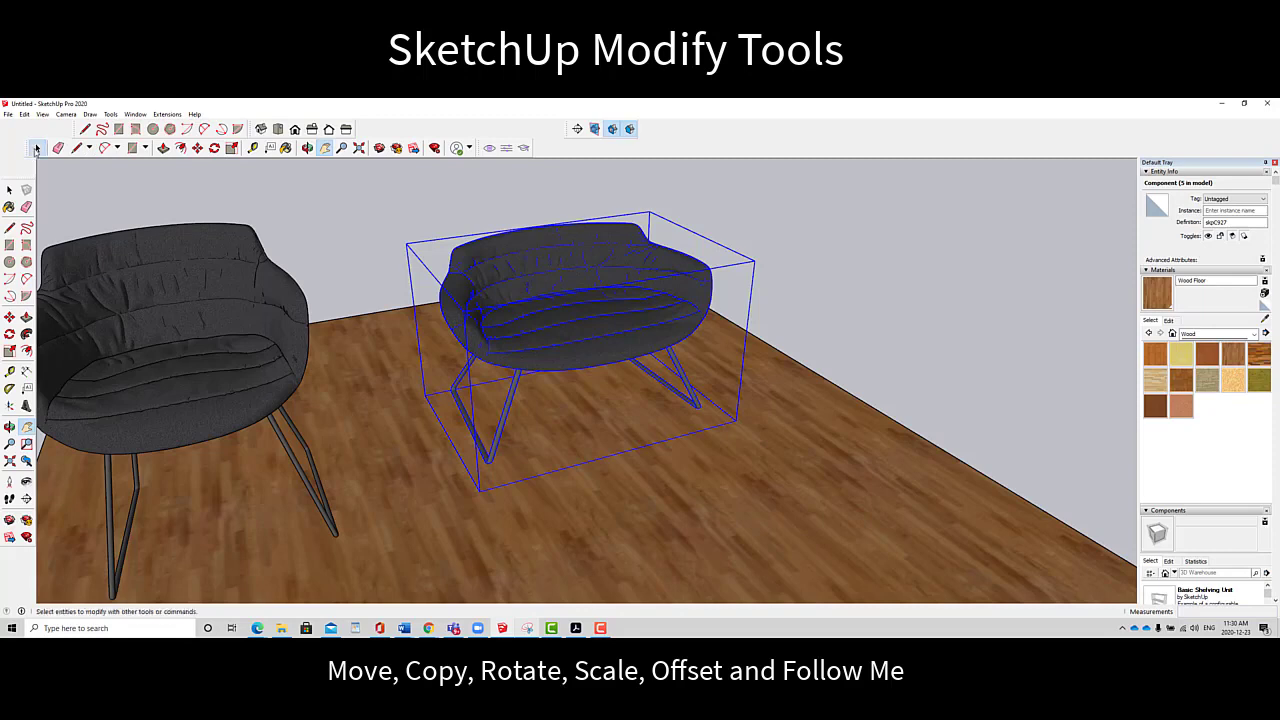
pyautogui.click(617, 376)
pyautogui.click(638, 325)
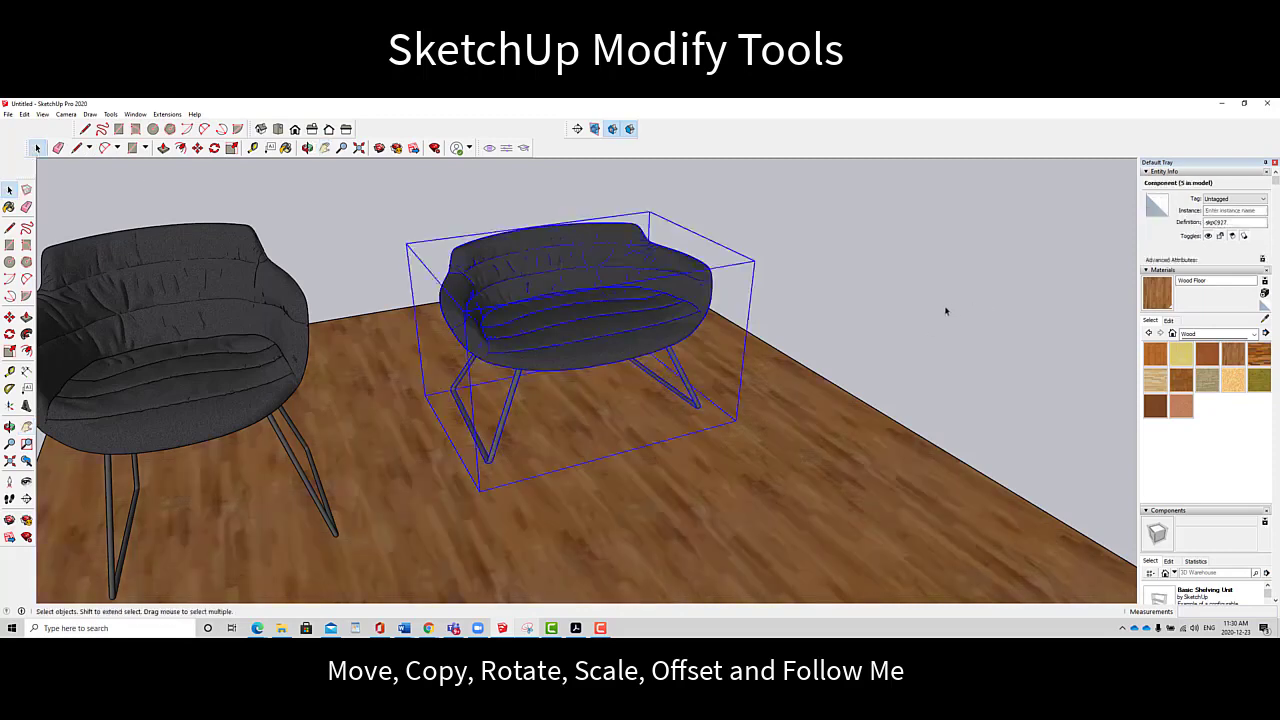
pyautogui.click(214, 148)
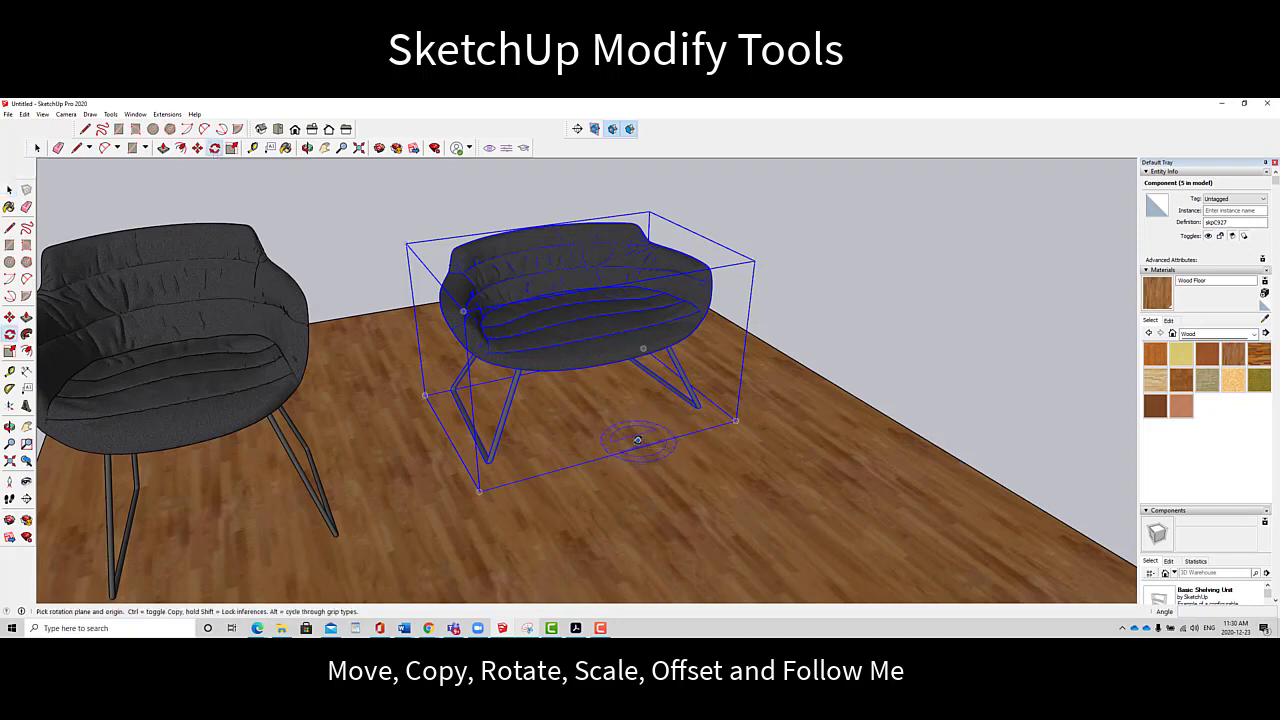
pyautogui.press('space')
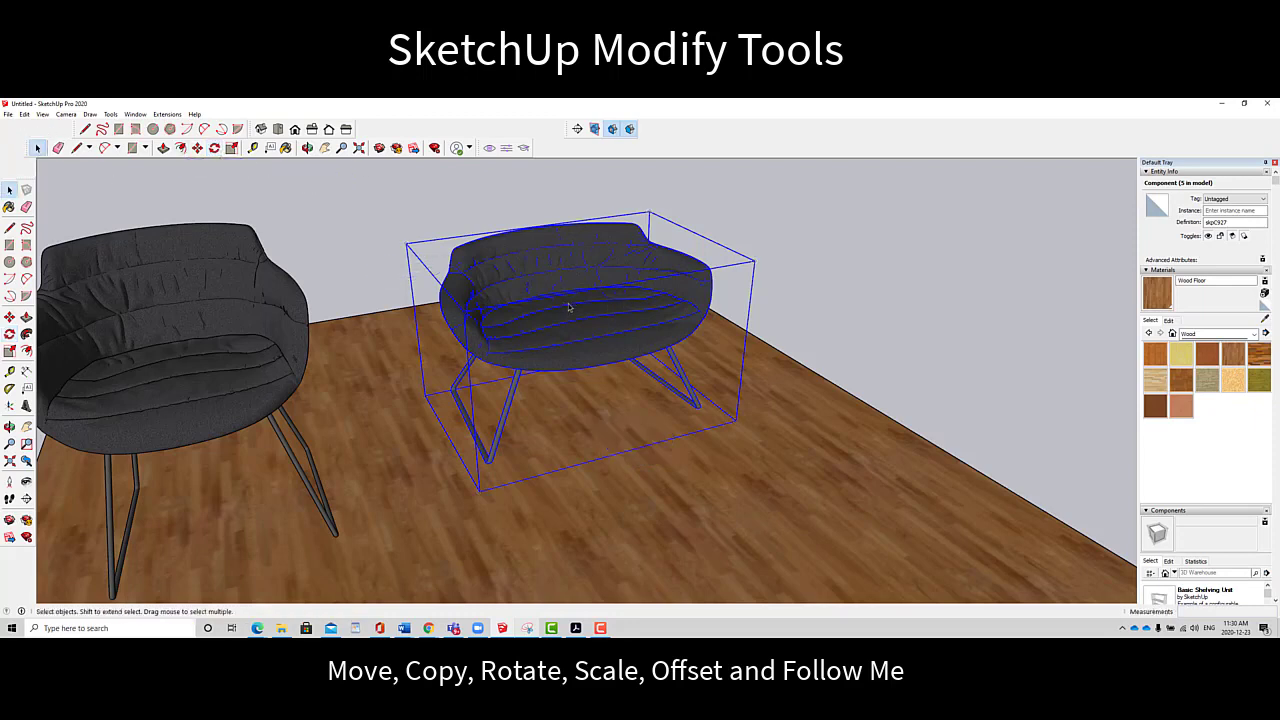
pyautogui.click(214, 148)
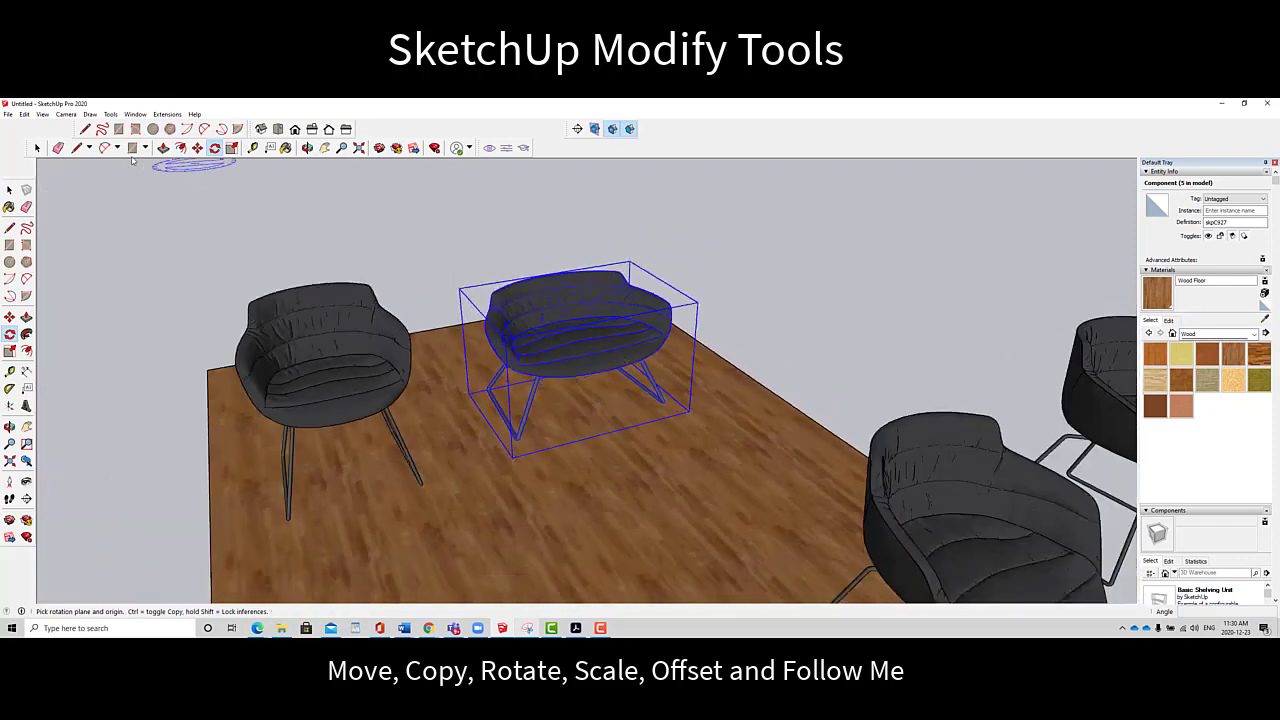
# Draw a long narrow rectangle beyond the wood floor and pull it up about 5' 6" into a box
pyautogui.click(132, 147)
pyautogui.click(704, 285)
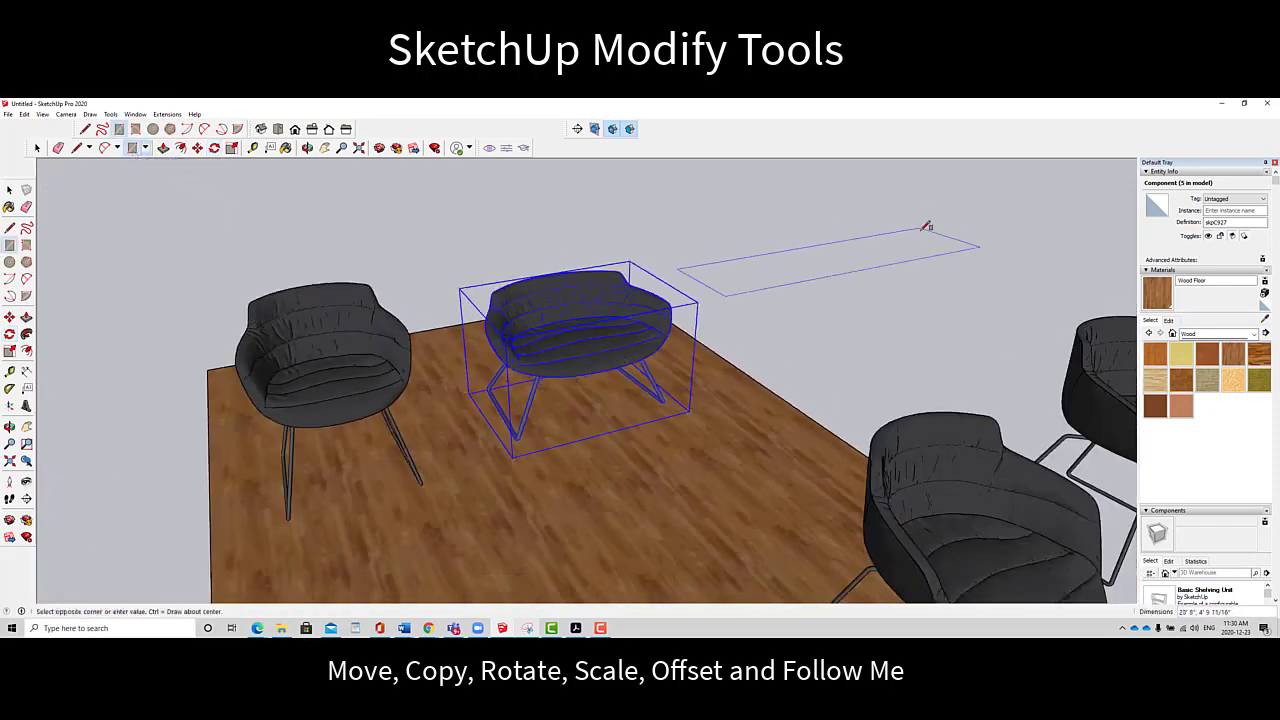
pyautogui.click(955, 251)
pyautogui.click(163, 147)
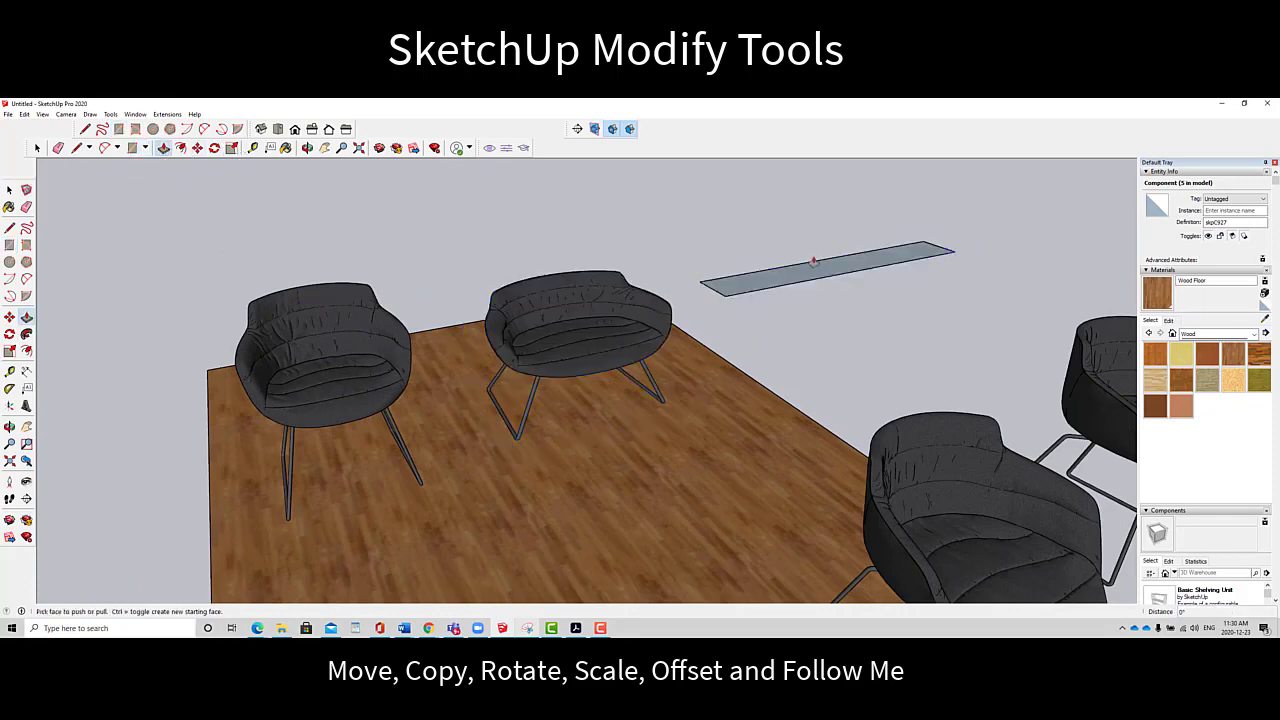
pyautogui.click(788, 273)
pyautogui.click(820, 197)
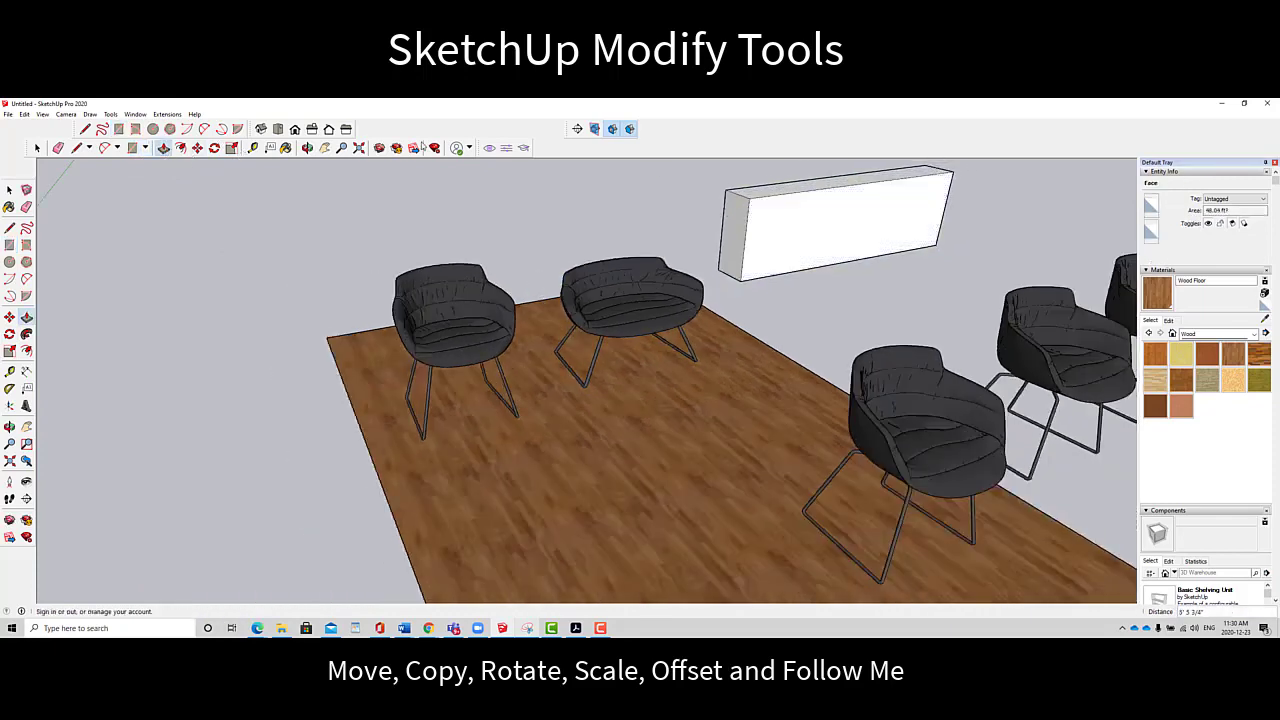
# Try to rotate the widened chair with the protractor aligned to the white box's end face and front face
pyautogui.click(324, 148)
pyautogui.moveTo(684, 289); pyautogui.dragTo(498, 334)
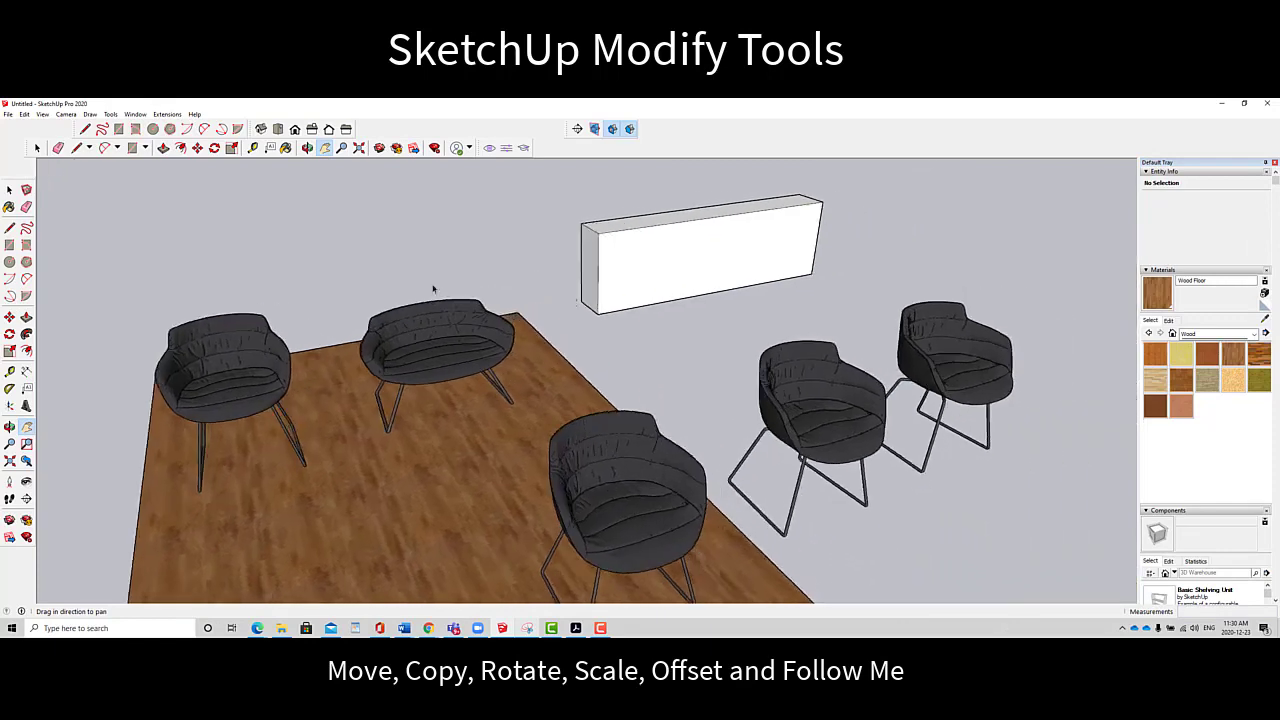
pyautogui.press('space')
pyautogui.click(503, 338)
pyautogui.press('q')
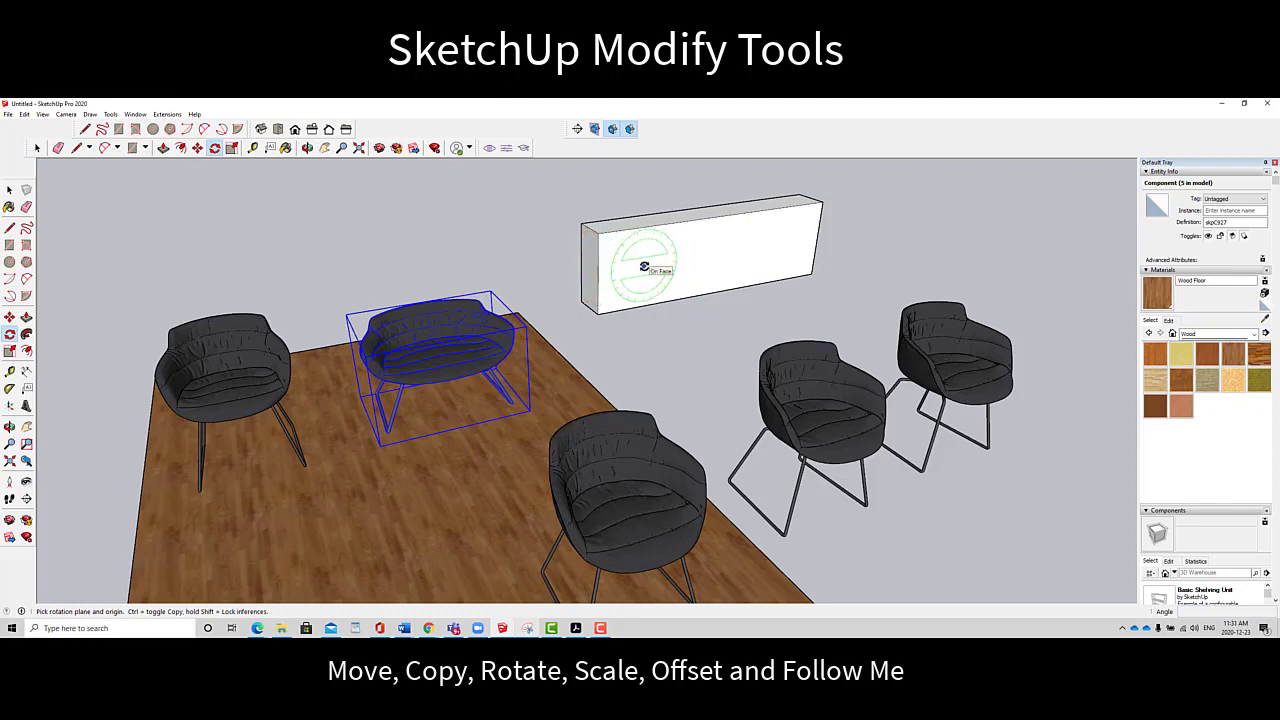
pyautogui.click(588, 269)
pyautogui.click(608, 269)
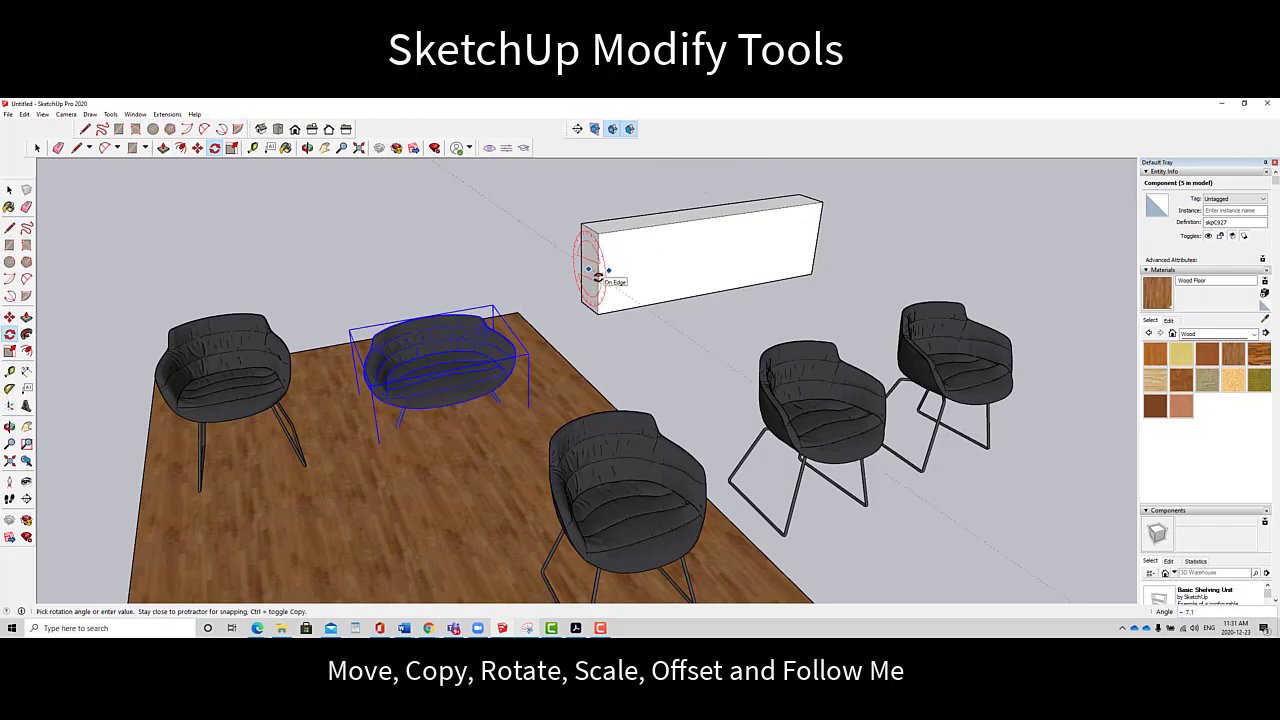
pyautogui.press('Escape')
pyautogui.click(646, 261)
pyautogui.click(702, 264)
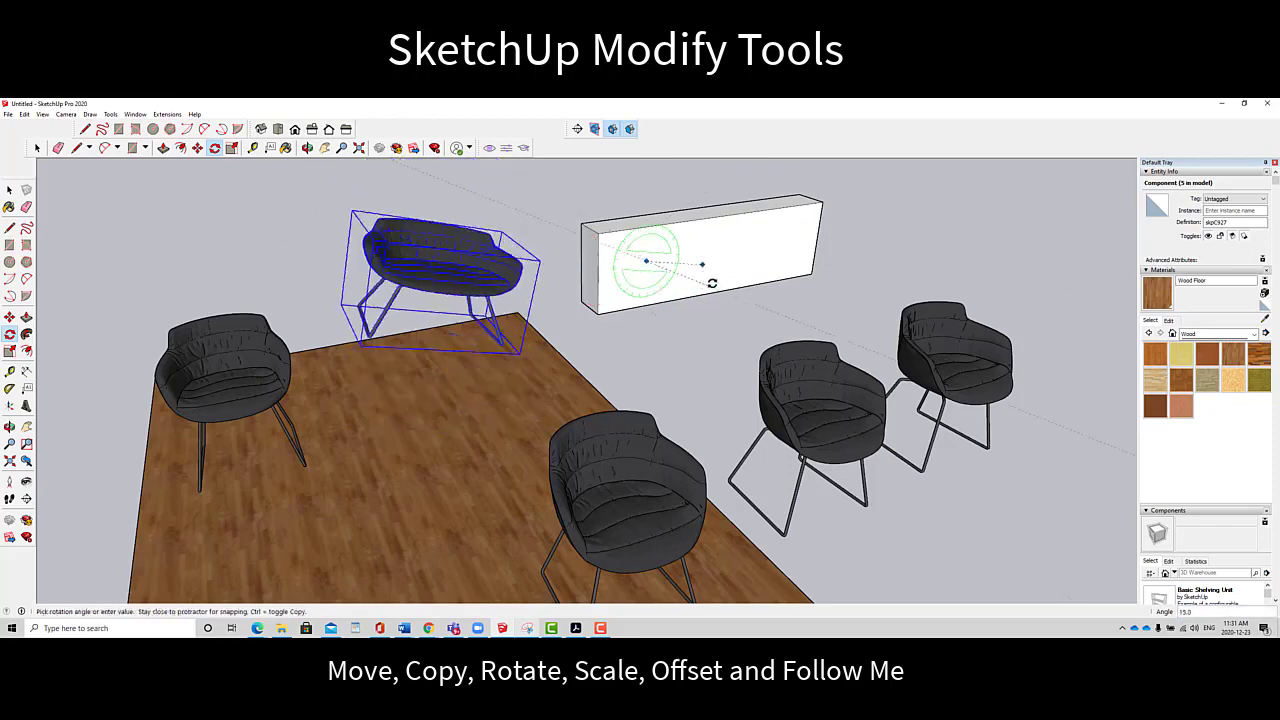
pyautogui.press('Escape')
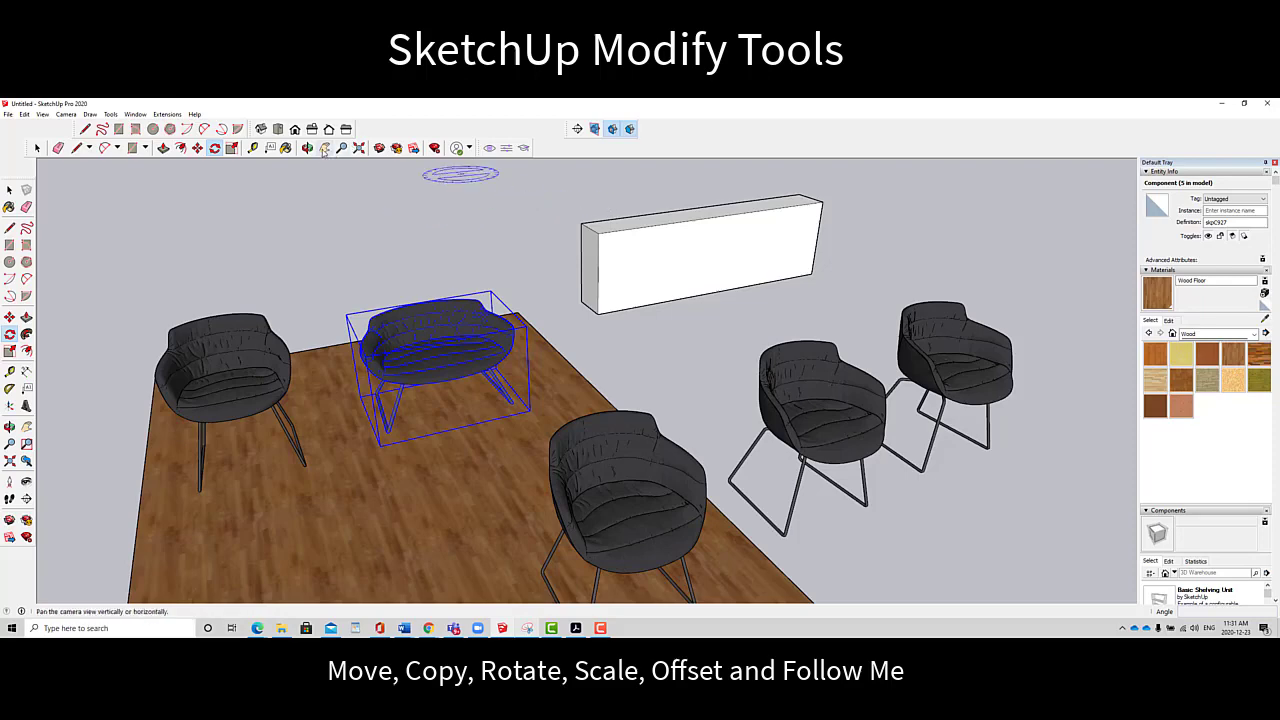
# Rotate the widened chair 45° in the floor plane about a point on the wood floor beneath its front
pyautogui.click(324, 150)
pyautogui.moveTo(470, 246); pyautogui.dragTo(645, 218)
pyautogui.scroll(4, 558, 306)
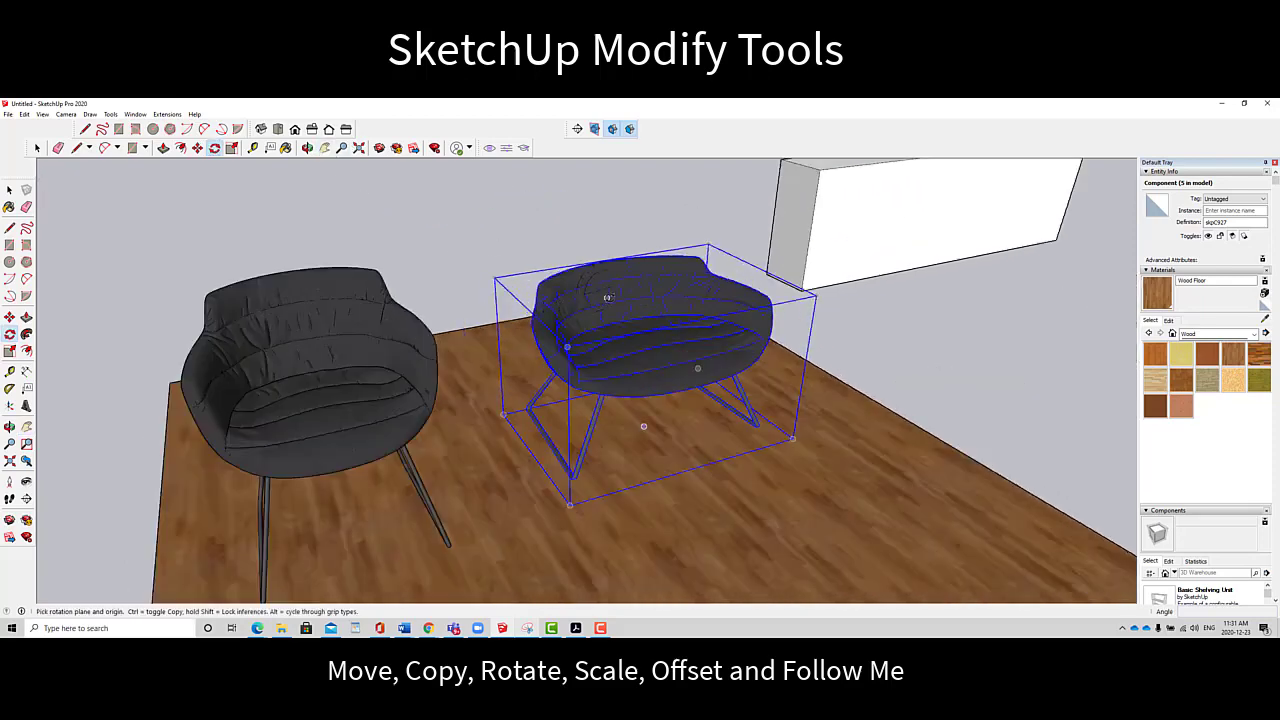
pyautogui.press('space')
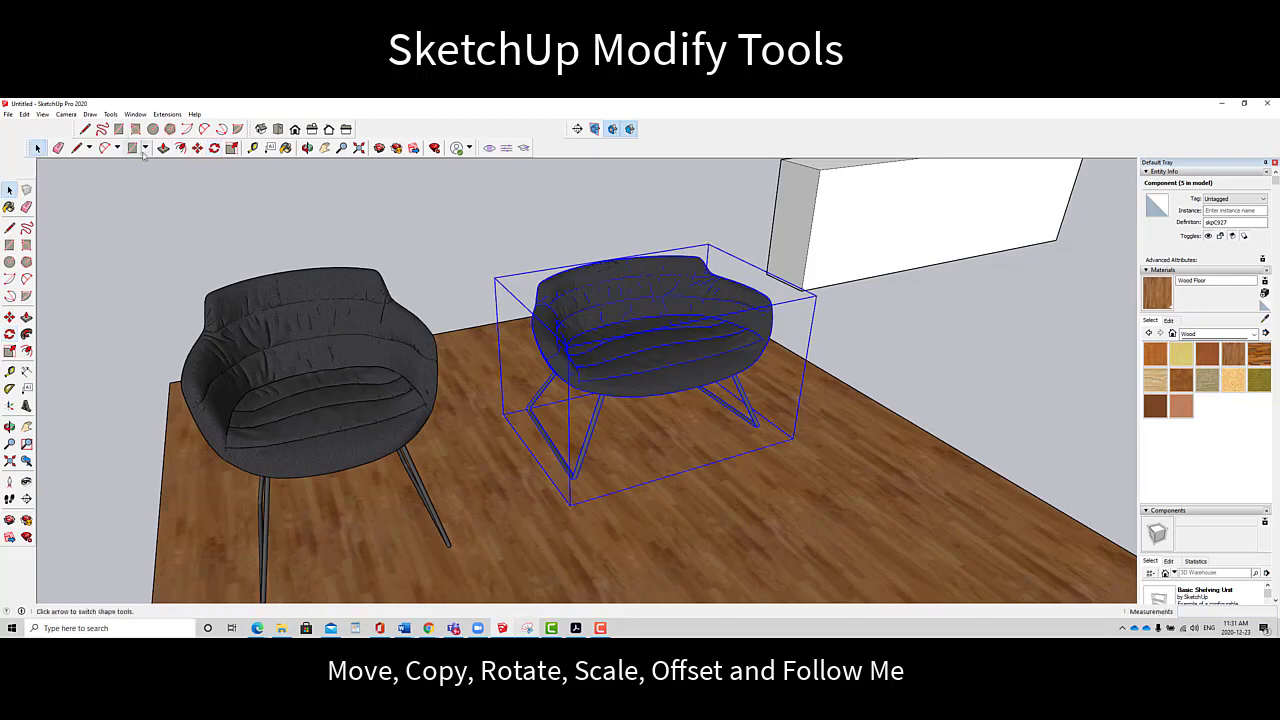
pyautogui.click(214, 148)
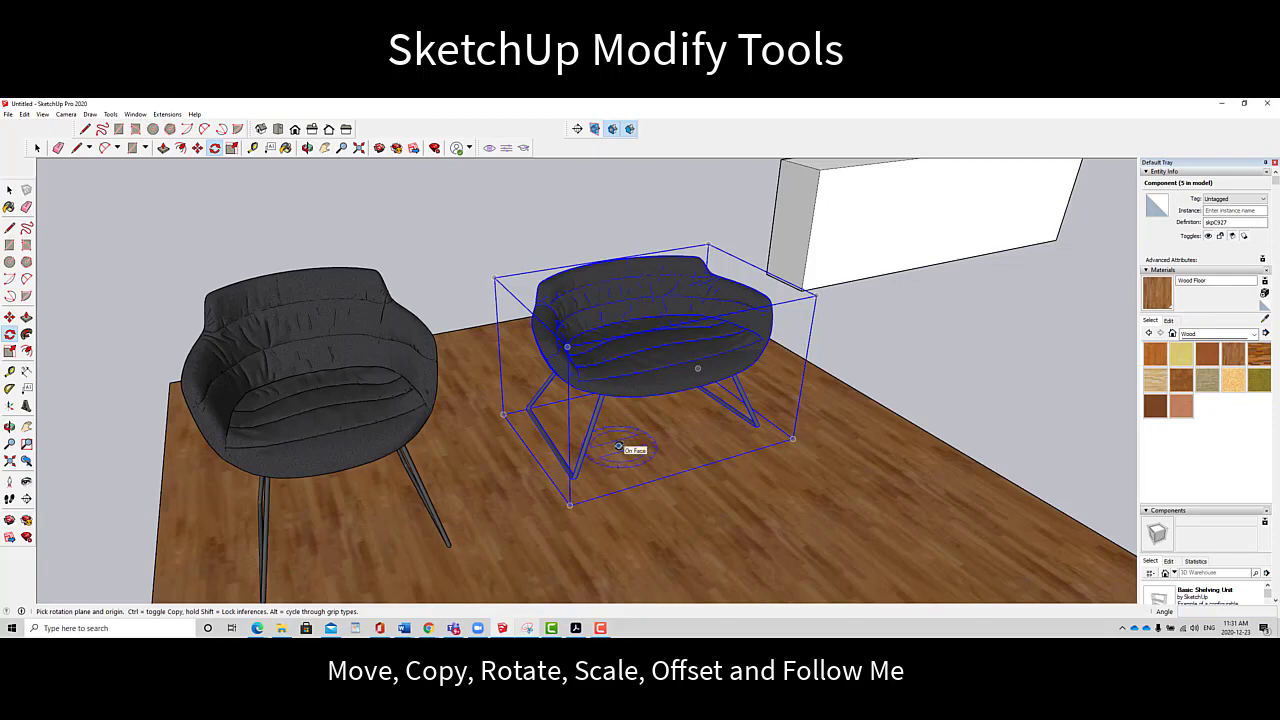
pyautogui.click(617, 449)
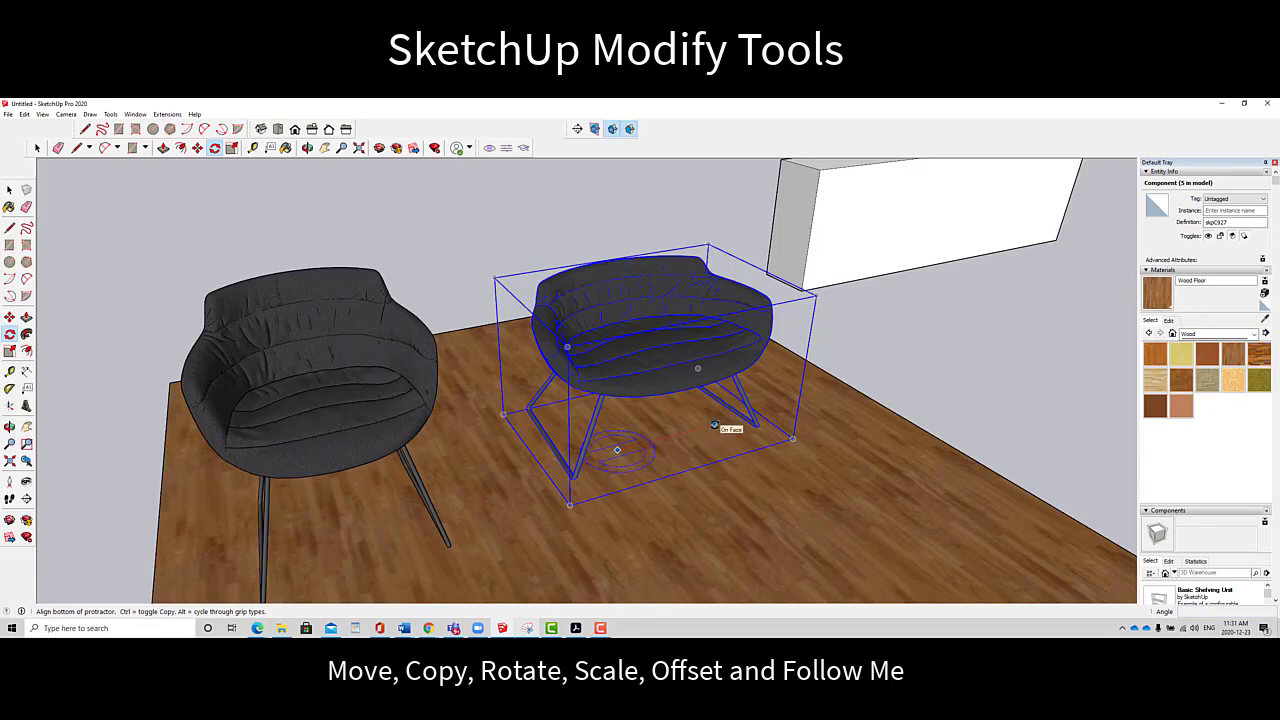
pyautogui.click(714, 425)
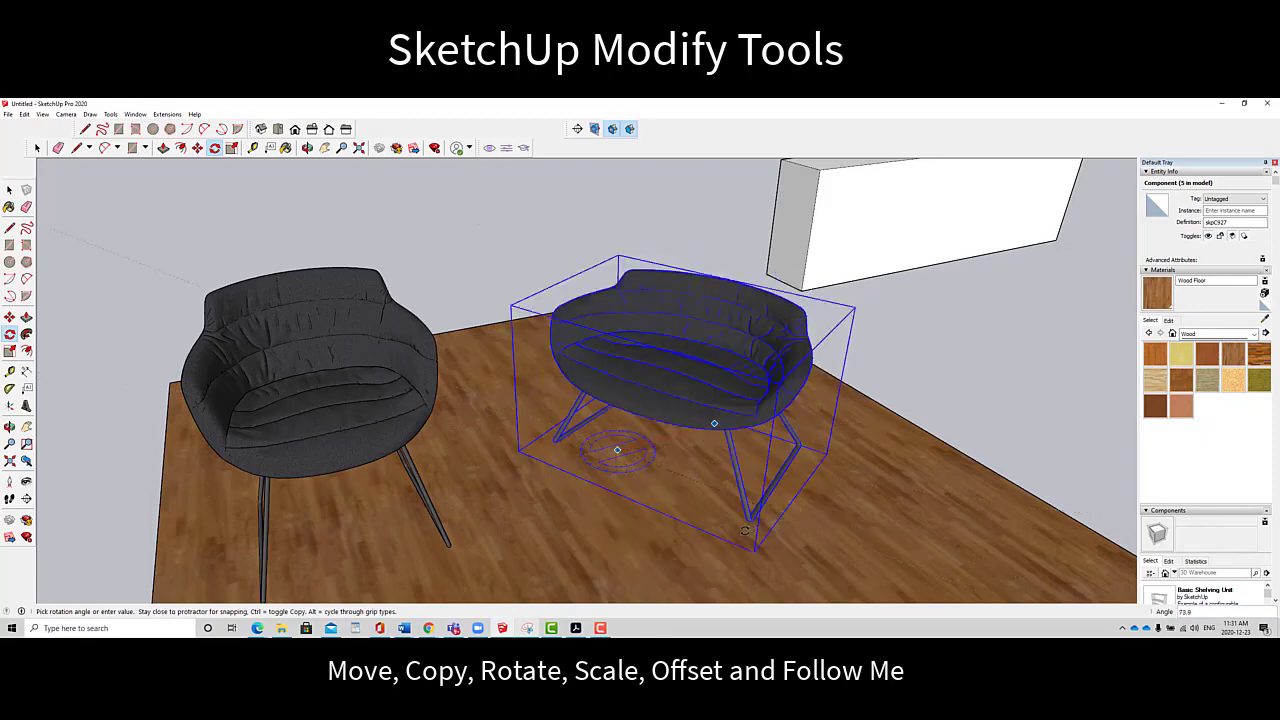
pyautogui.click(784, 518)
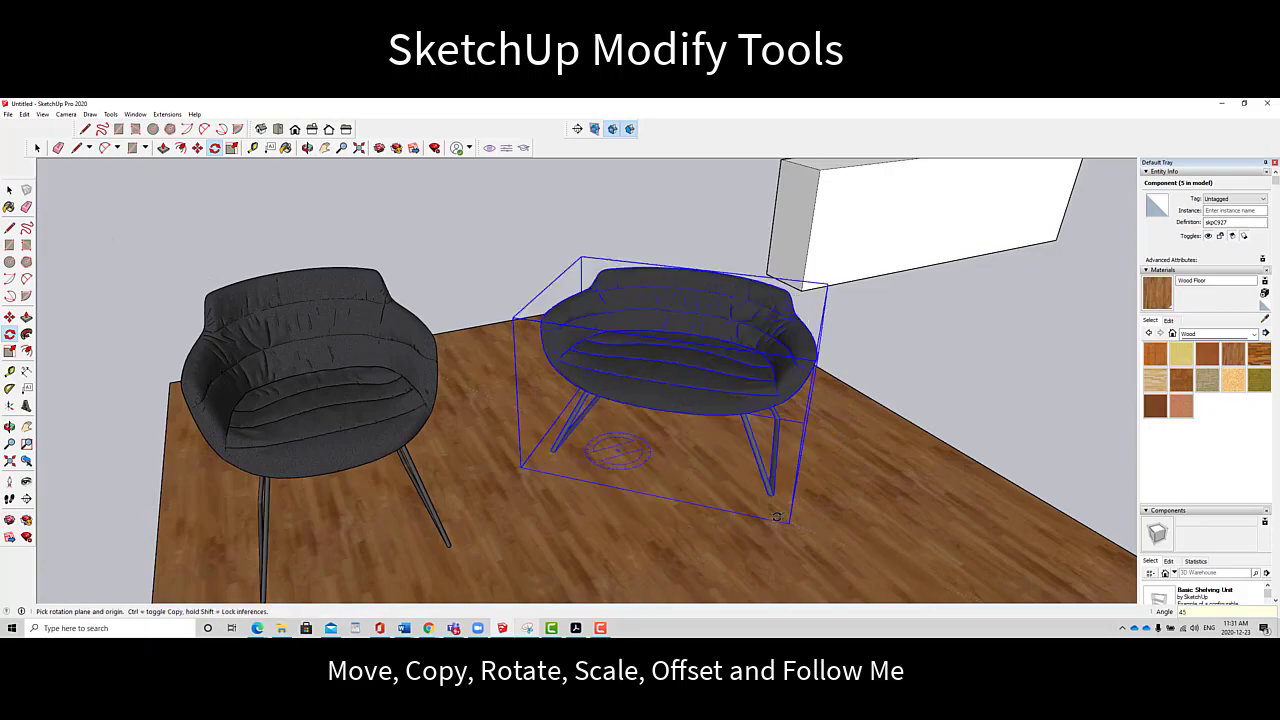
# Rotate the chair beside the widened one by 90° in the floor plane about a point at its front feet
pyautogui.click(308, 150)
pyautogui.moveTo(640, 440); pyautogui.dragTo(822, 430)
pyautogui.press('space')
pyautogui.click(285, 352)
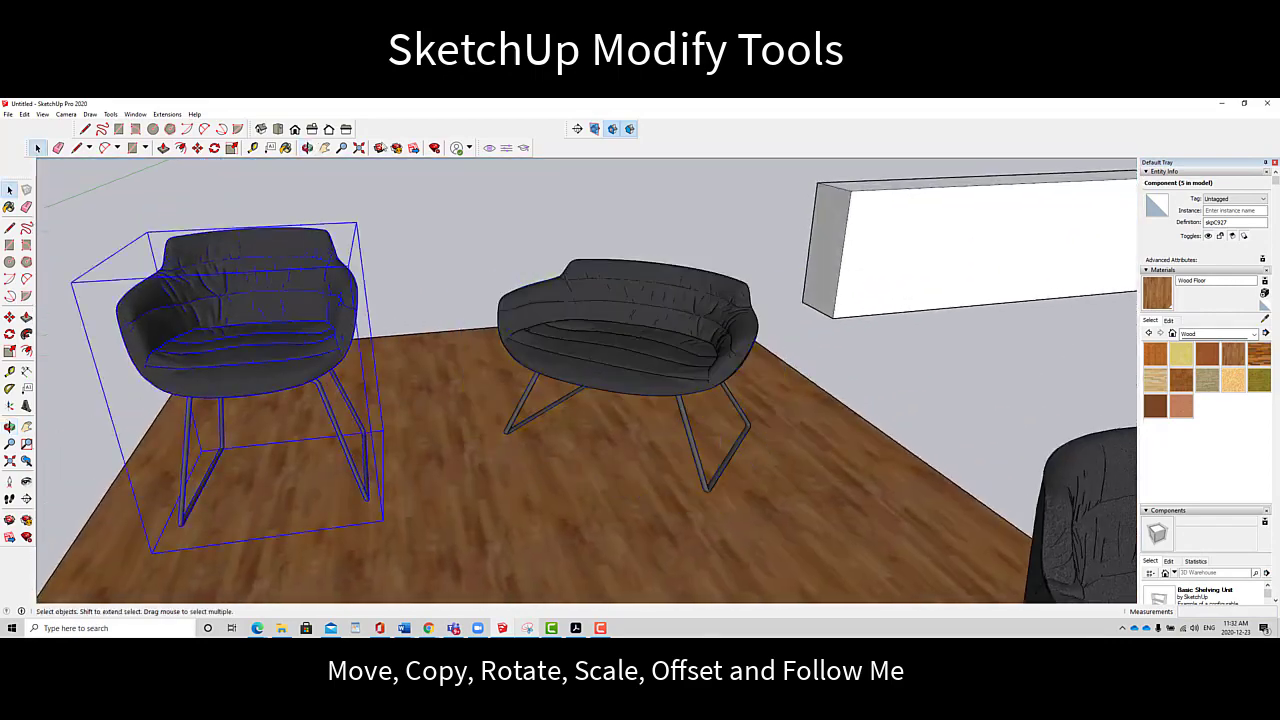
pyautogui.press('h')
pyautogui.moveTo(420, 449); pyautogui.dragTo(500, 409)
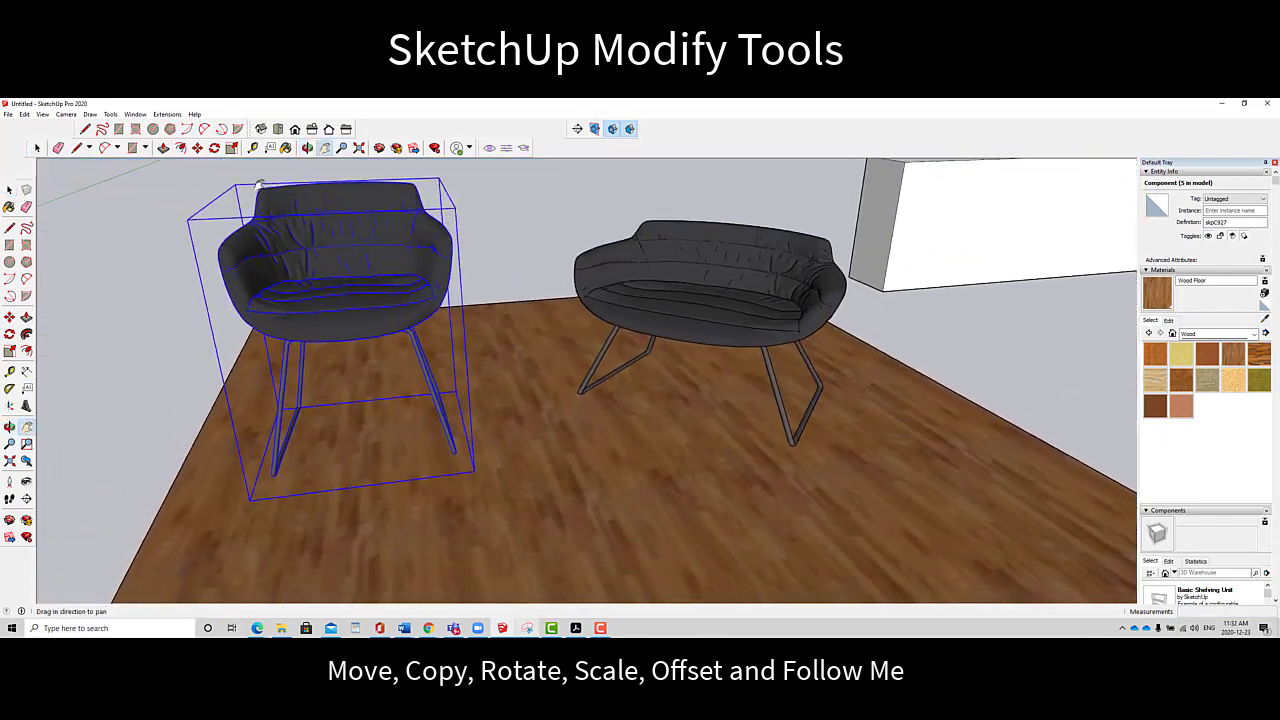
pyautogui.click(214, 148)
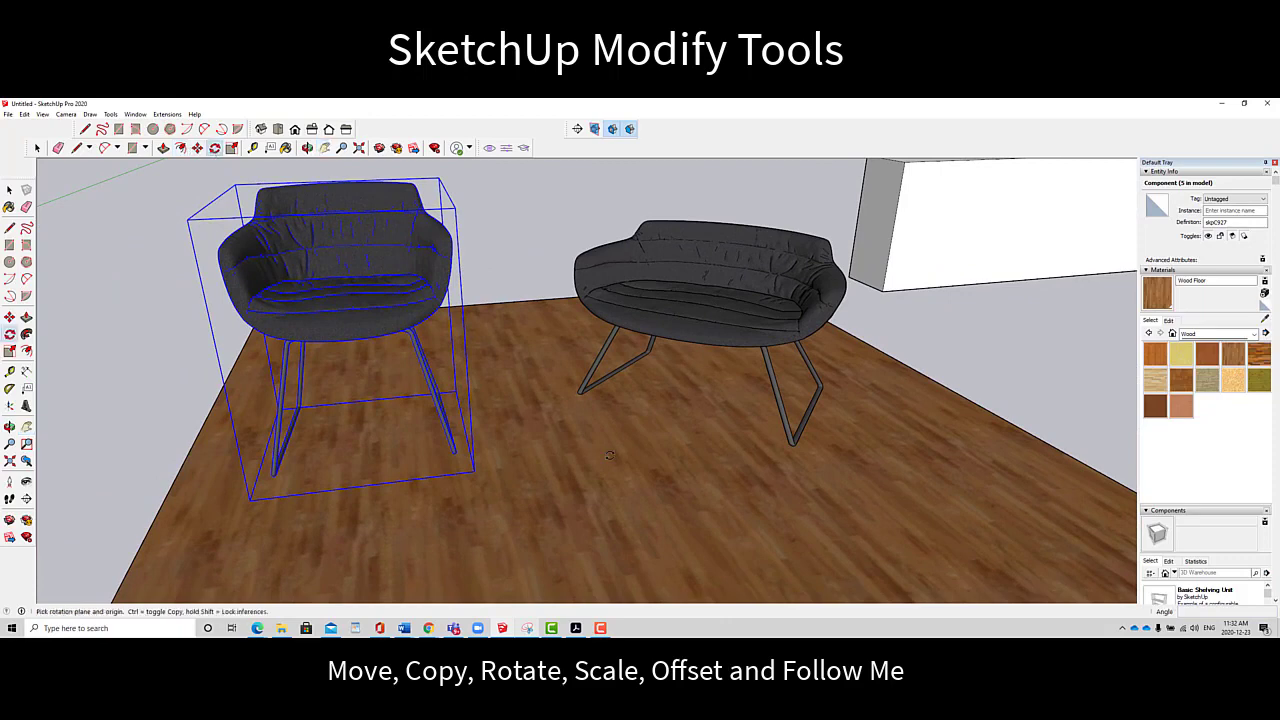
pyautogui.click(363, 460)
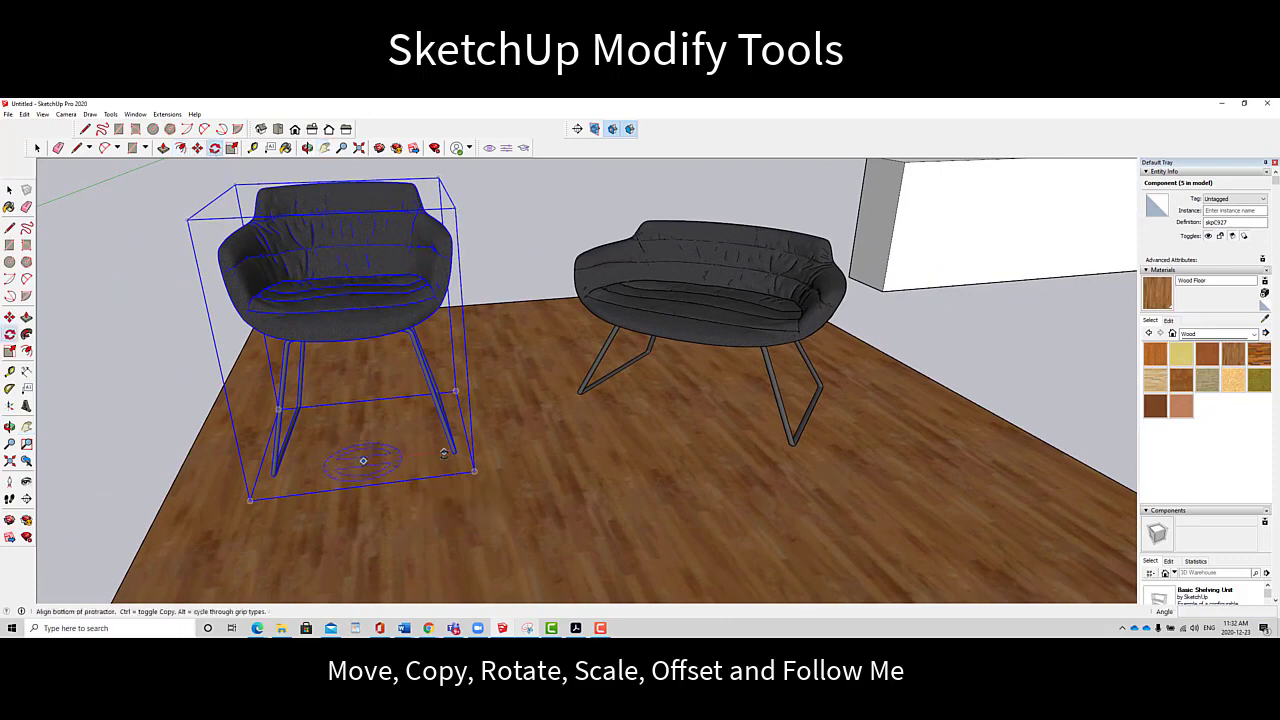
pyautogui.click(357, 564)
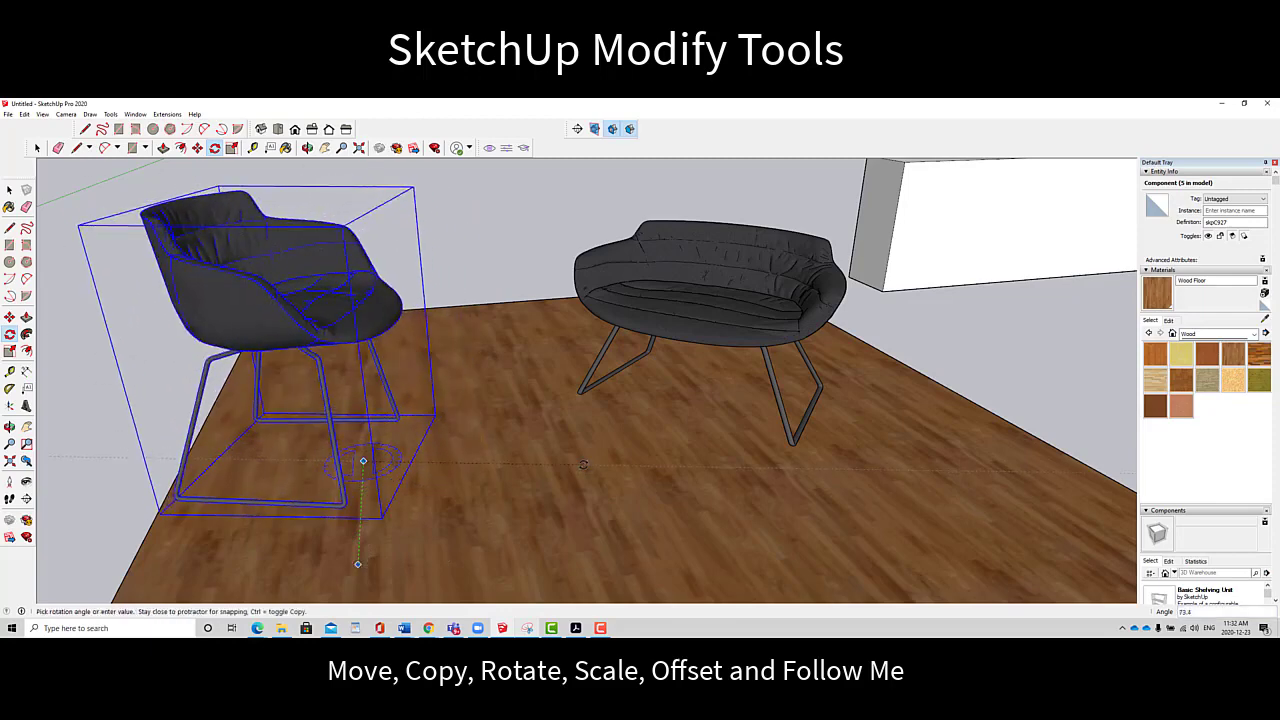
pyautogui.click(584, 464)
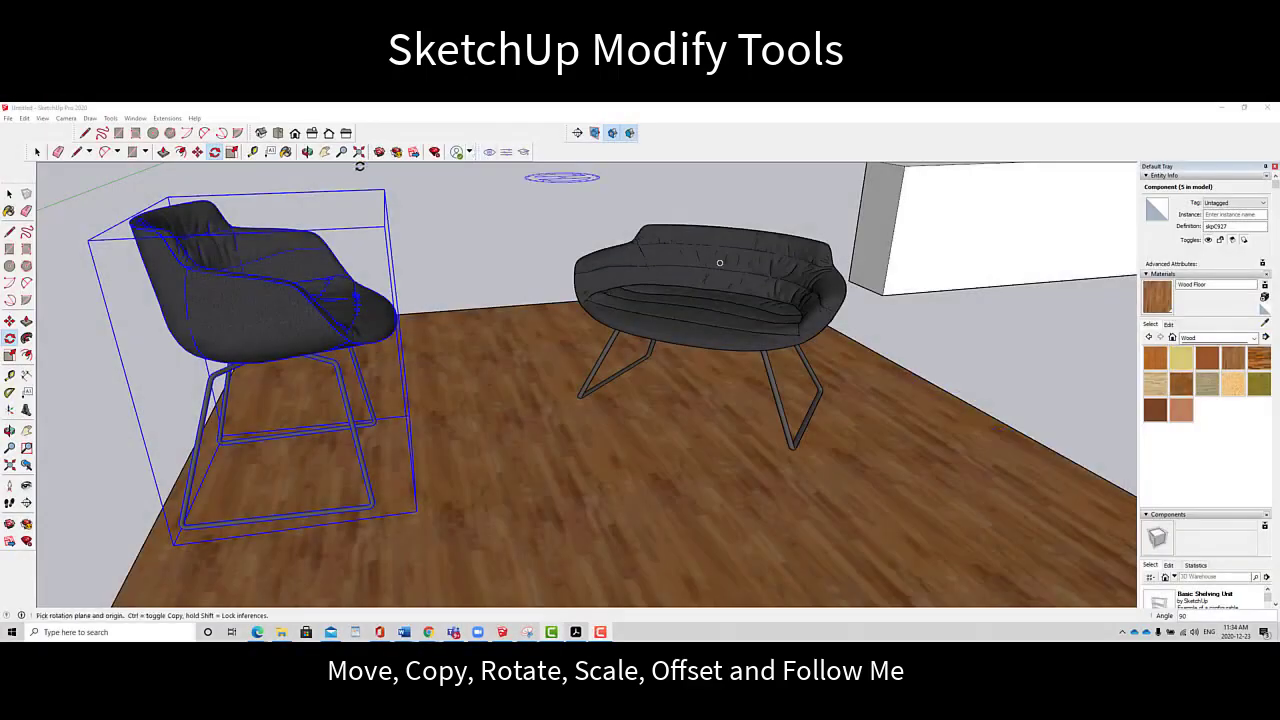
# Draw four connected 20' lines, alternating along the green and red axes, as a stepped outline on the empty ground beyond the white box
pyautogui.click(325, 152)
pyautogui.scroll(-10, 684, 322)
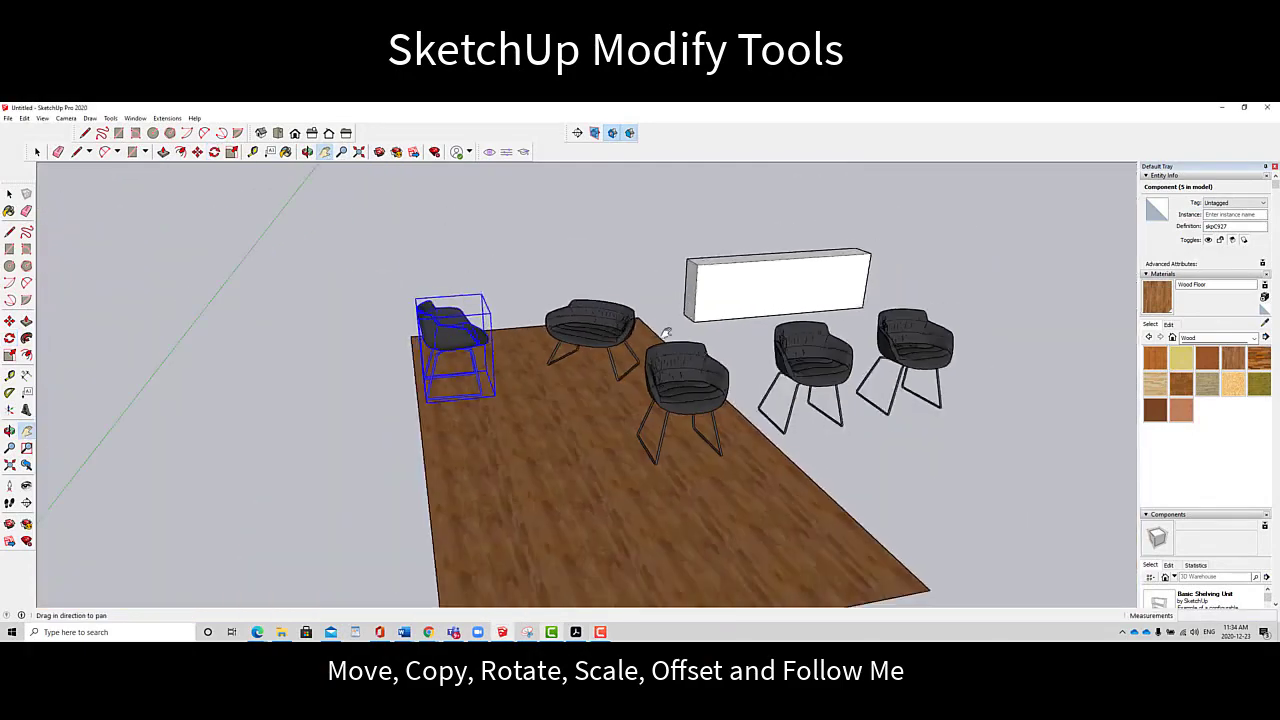
pyautogui.scroll(-5, 514, 391)
pyautogui.scroll(5, 614, 351)
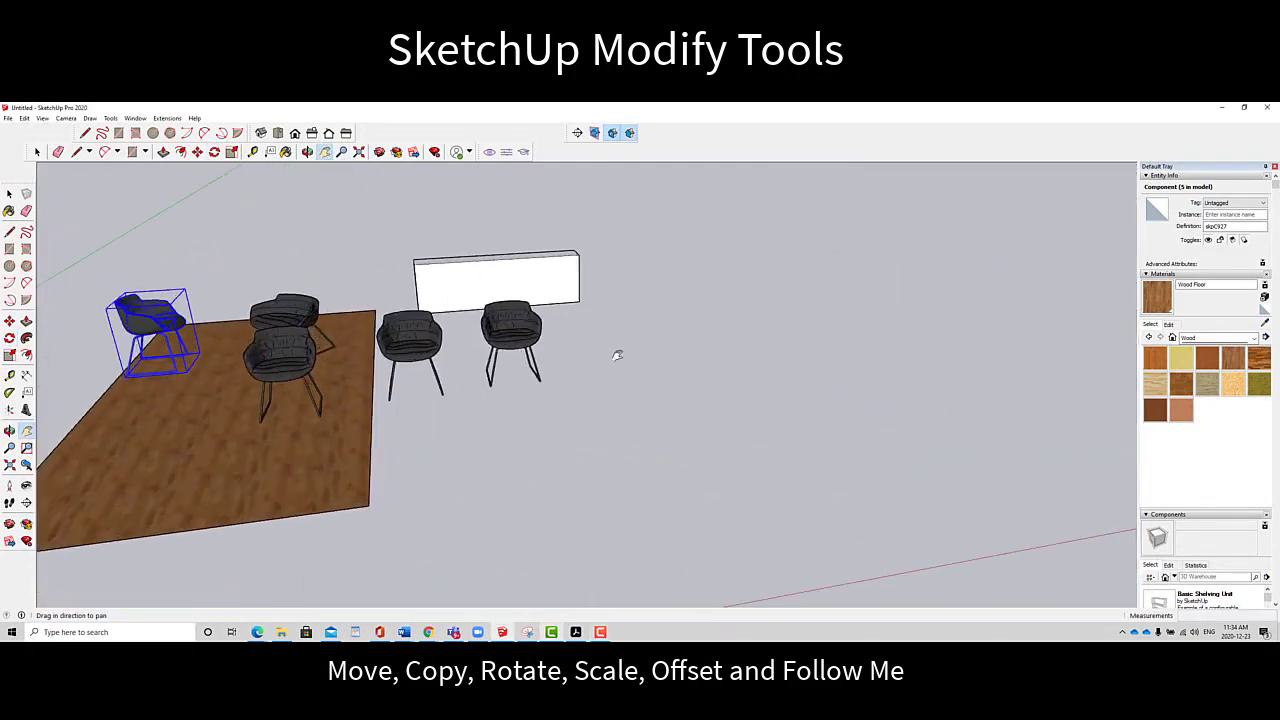
pyautogui.moveTo(637, 337); pyautogui.dragTo(474, 349)
pyautogui.scroll(-2, 512, 352)
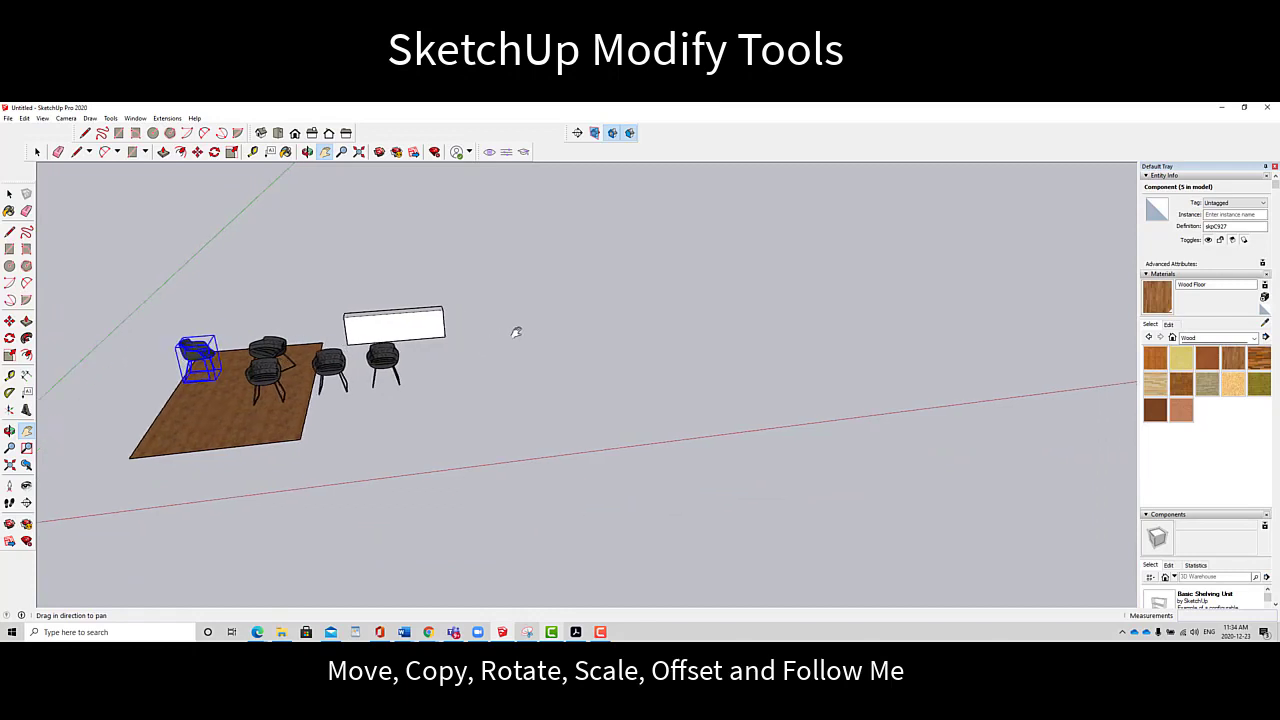
pyautogui.moveTo(436, 248); pyautogui.dragTo(540, 354)
pyautogui.click(307, 151)
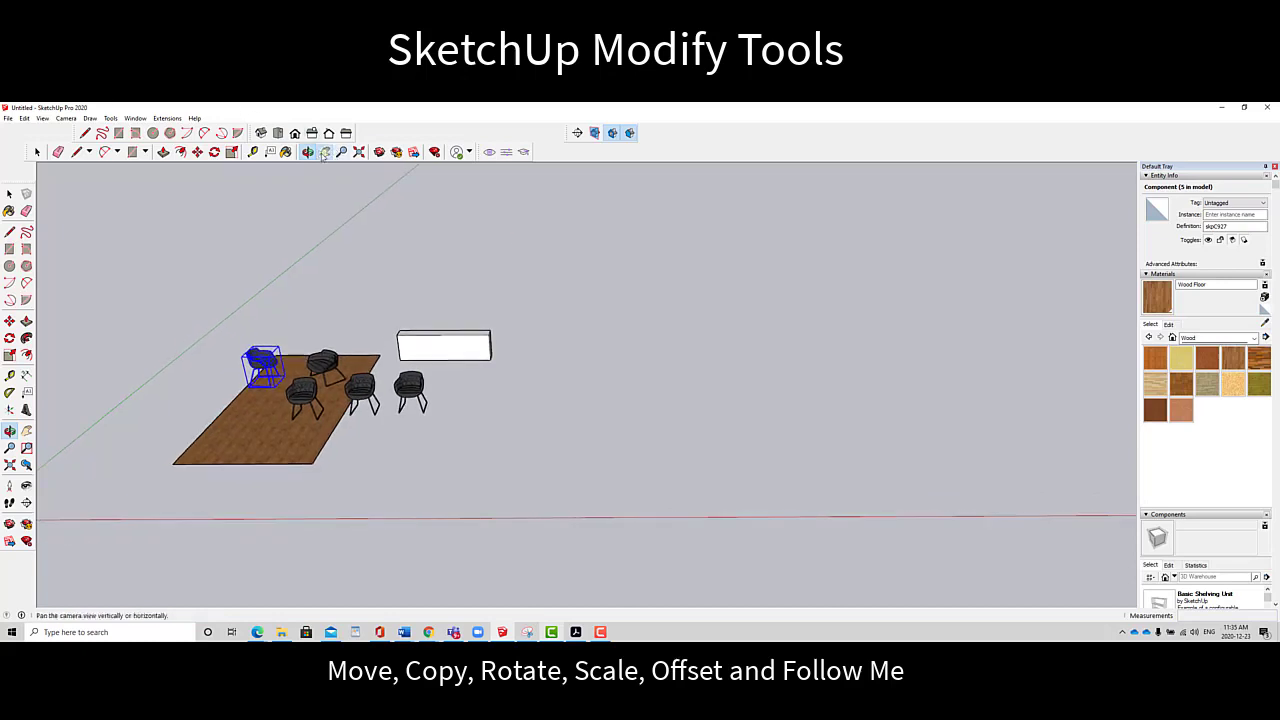
pyautogui.click(323, 152)
pyautogui.moveTo(660, 281); pyautogui.dragTo(395, 303)
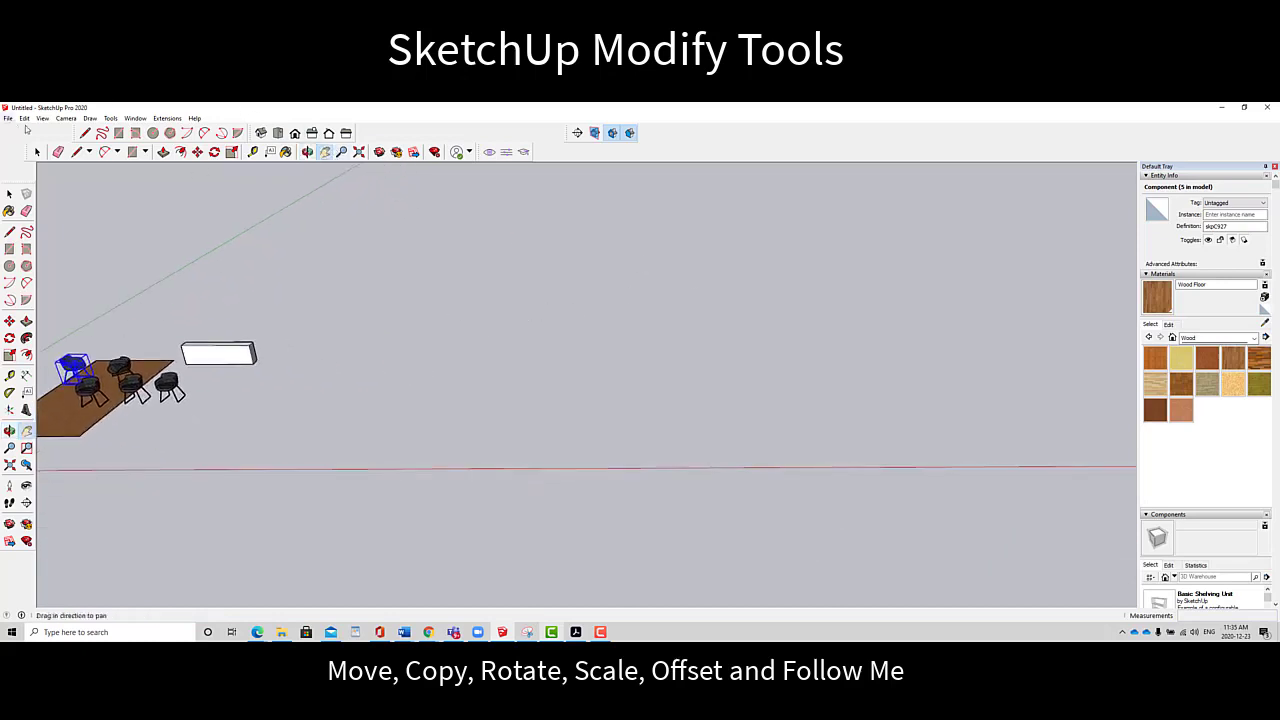
pyautogui.click(76, 151)
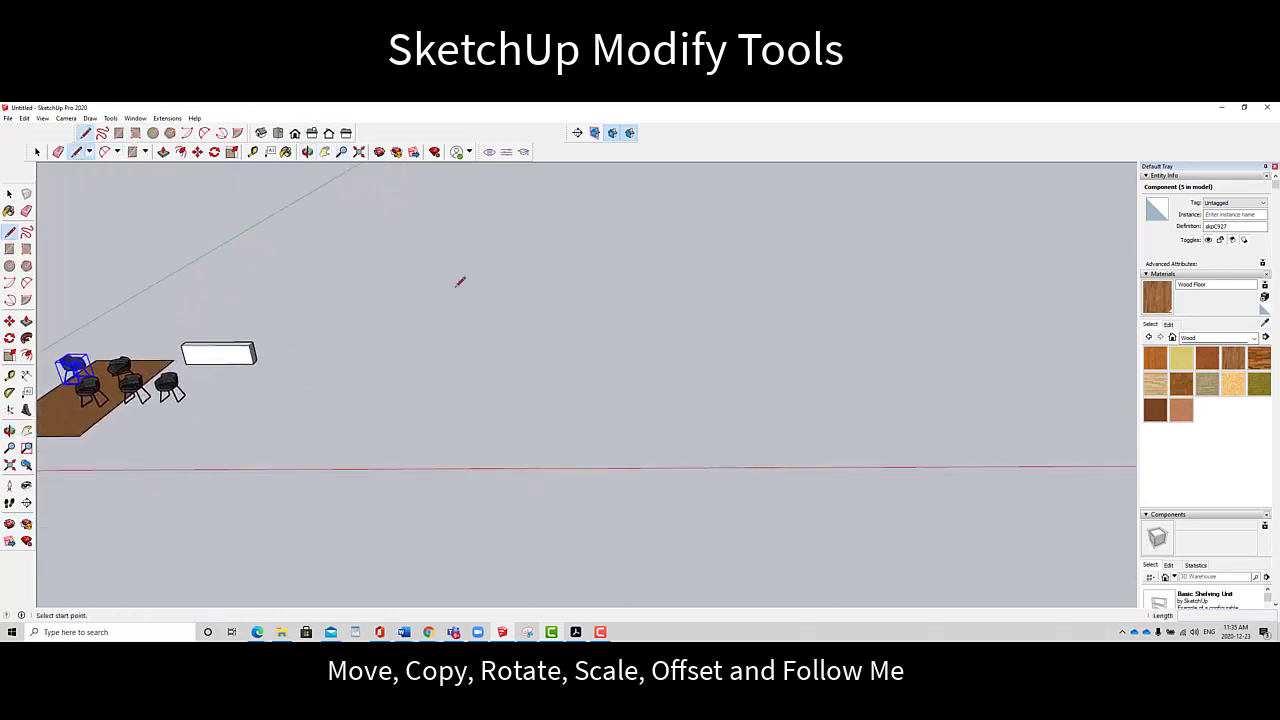
pyautogui.click(406, 380)
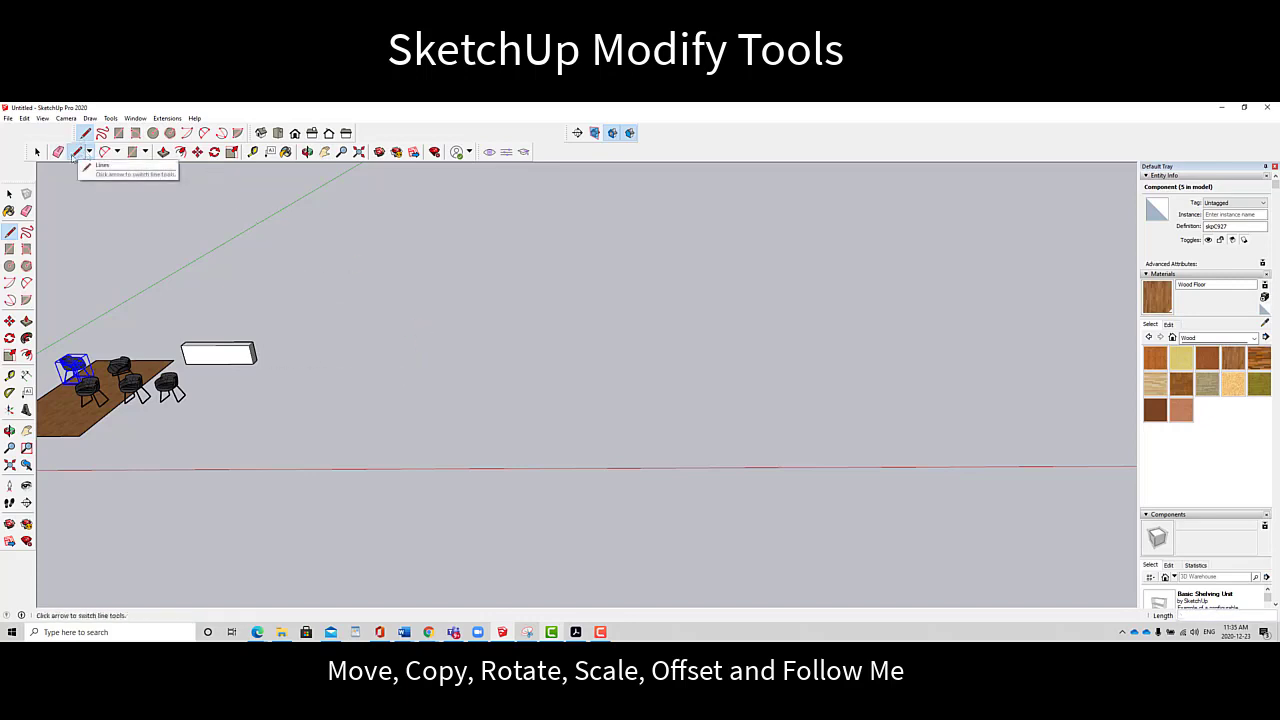
pyautogui.click(430, 380)
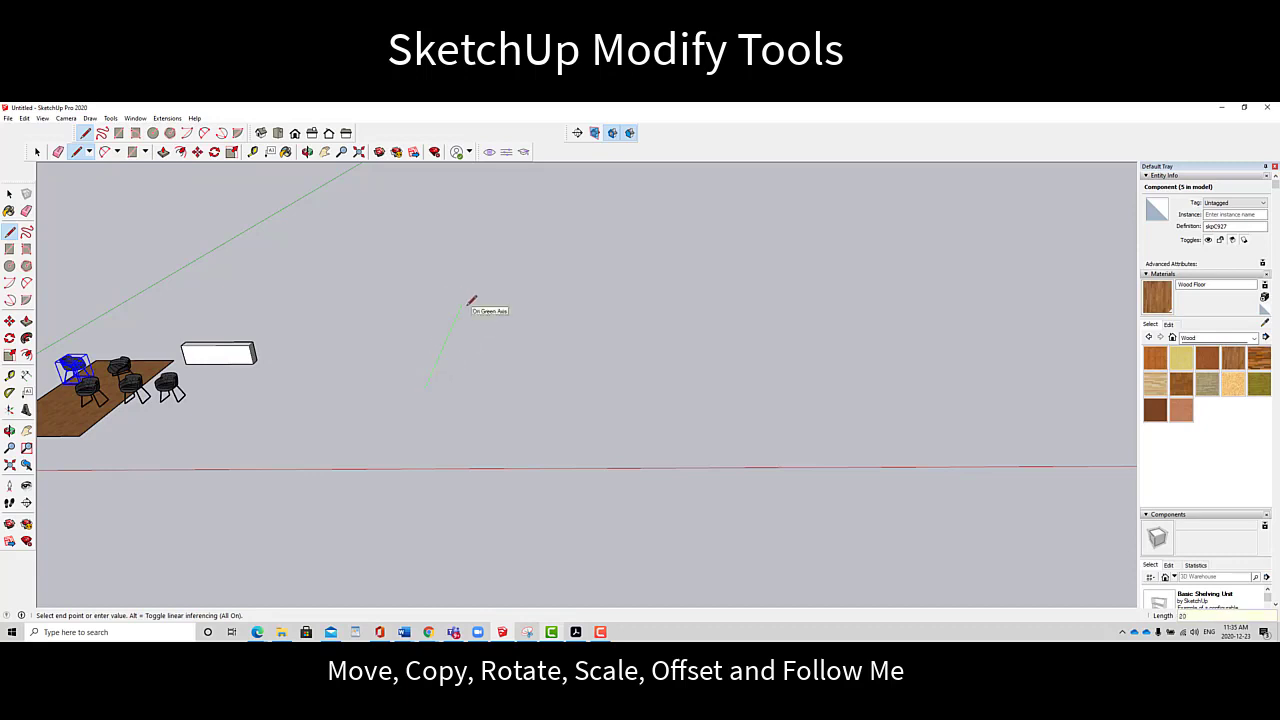
pyautogui.click(438, 356)
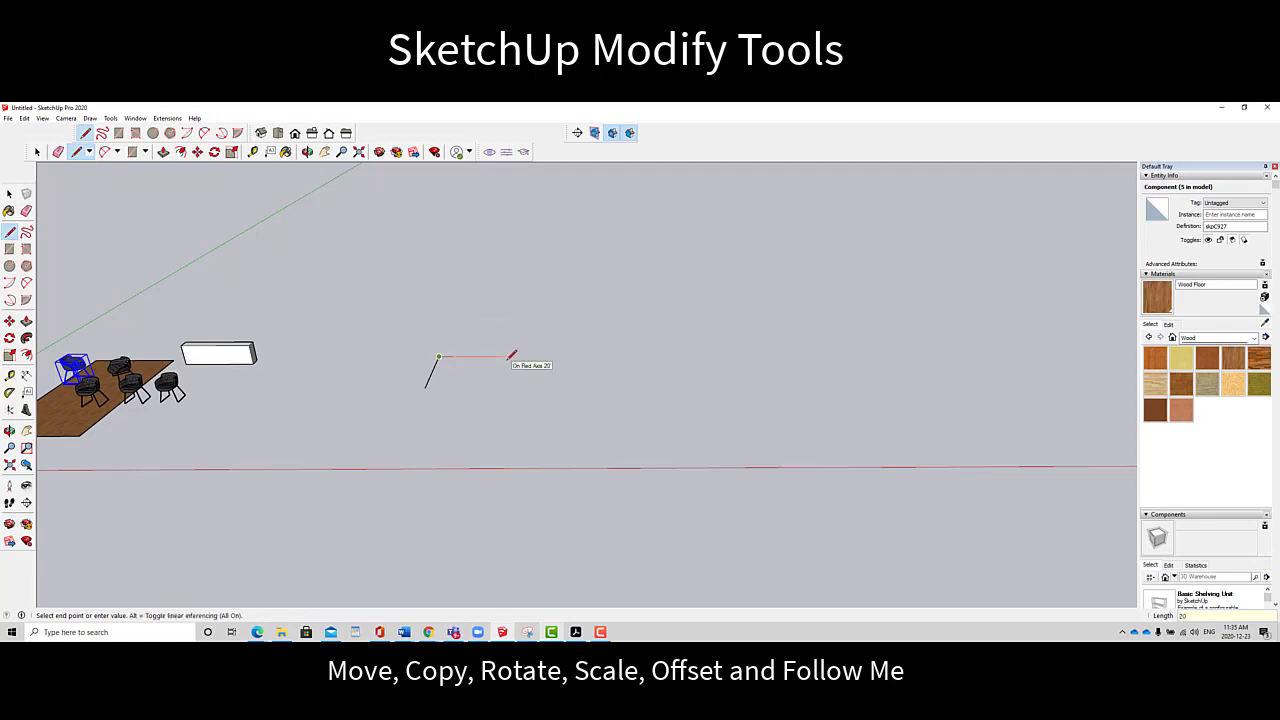
pyautogui.click(509, 356)
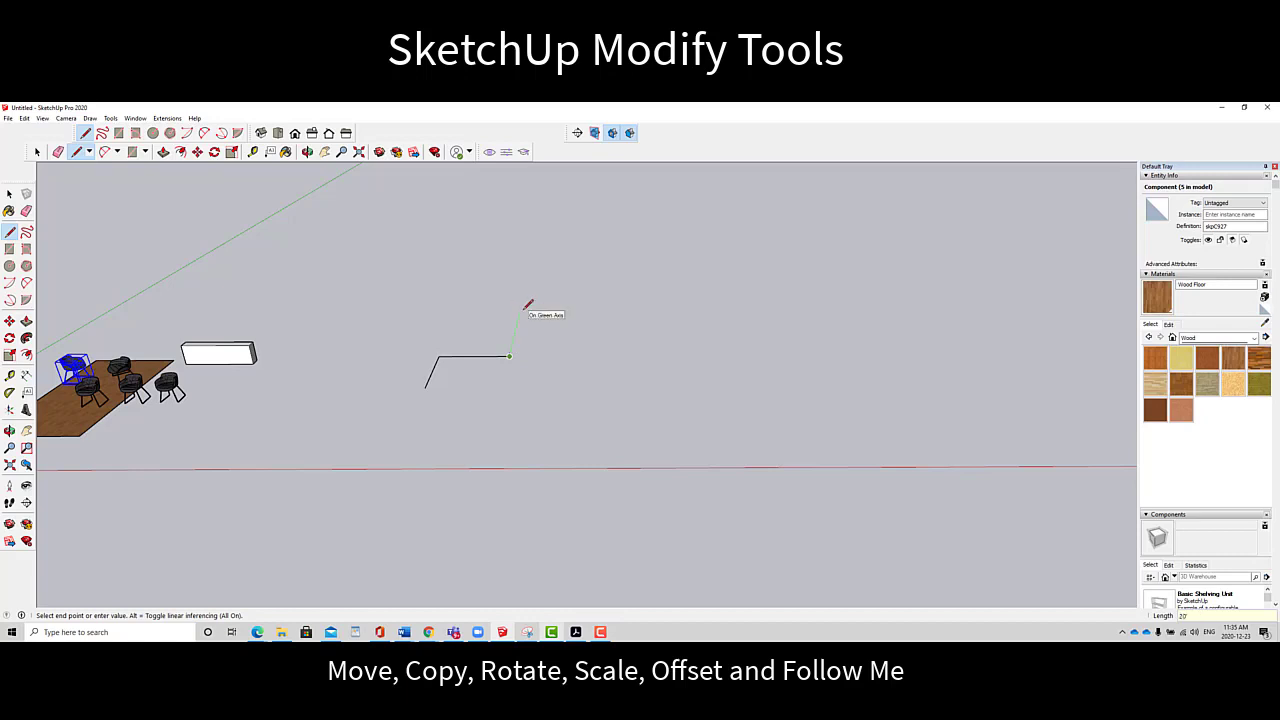
pyautogui.click(515, 330)
pyautogui.press('Return')
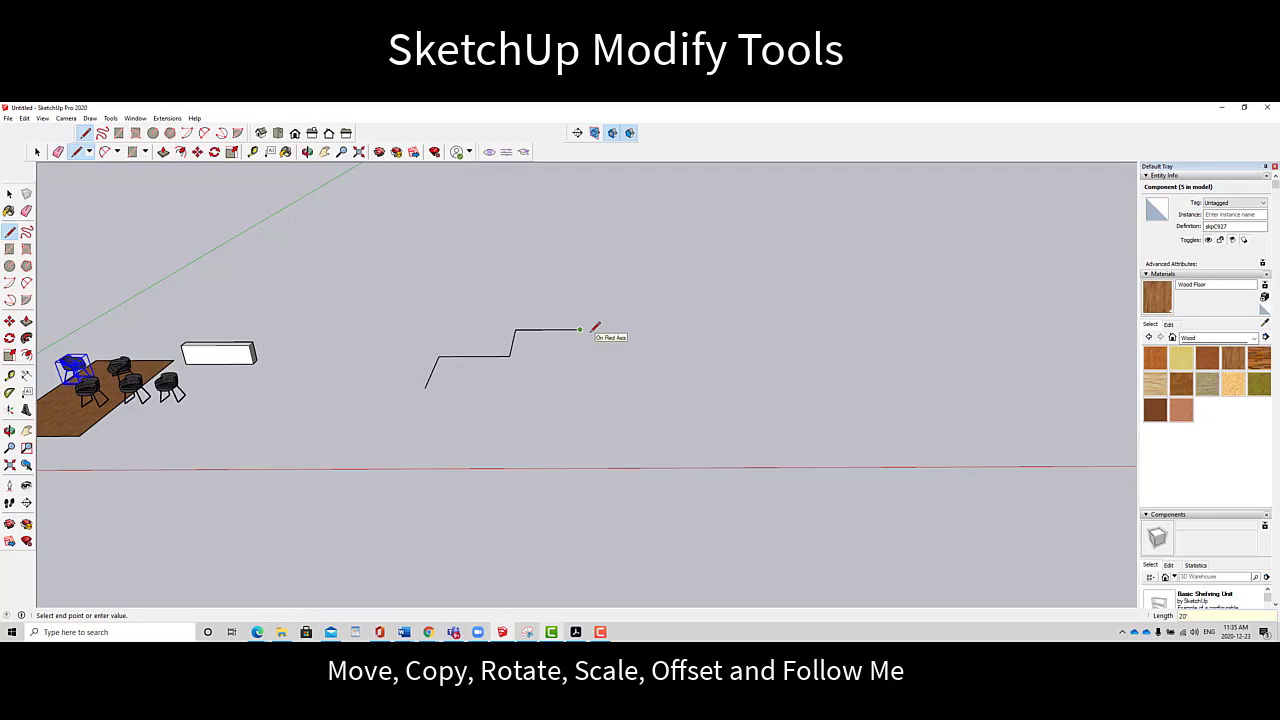
# Close the stepped outline into an L-shaped face with a 40' green-axis line and a 40' red-axis line back to its start
pyautogui.scroll(5, 575, 345)
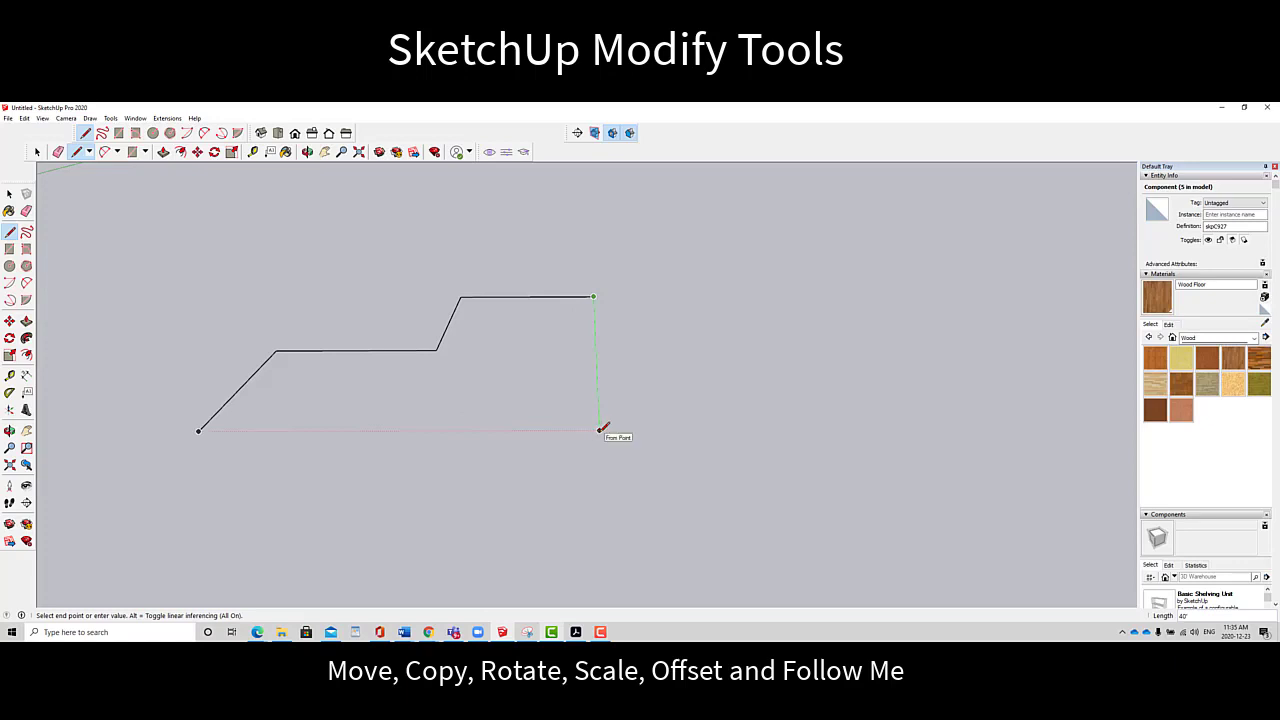
pyautogui.click(600, 430)
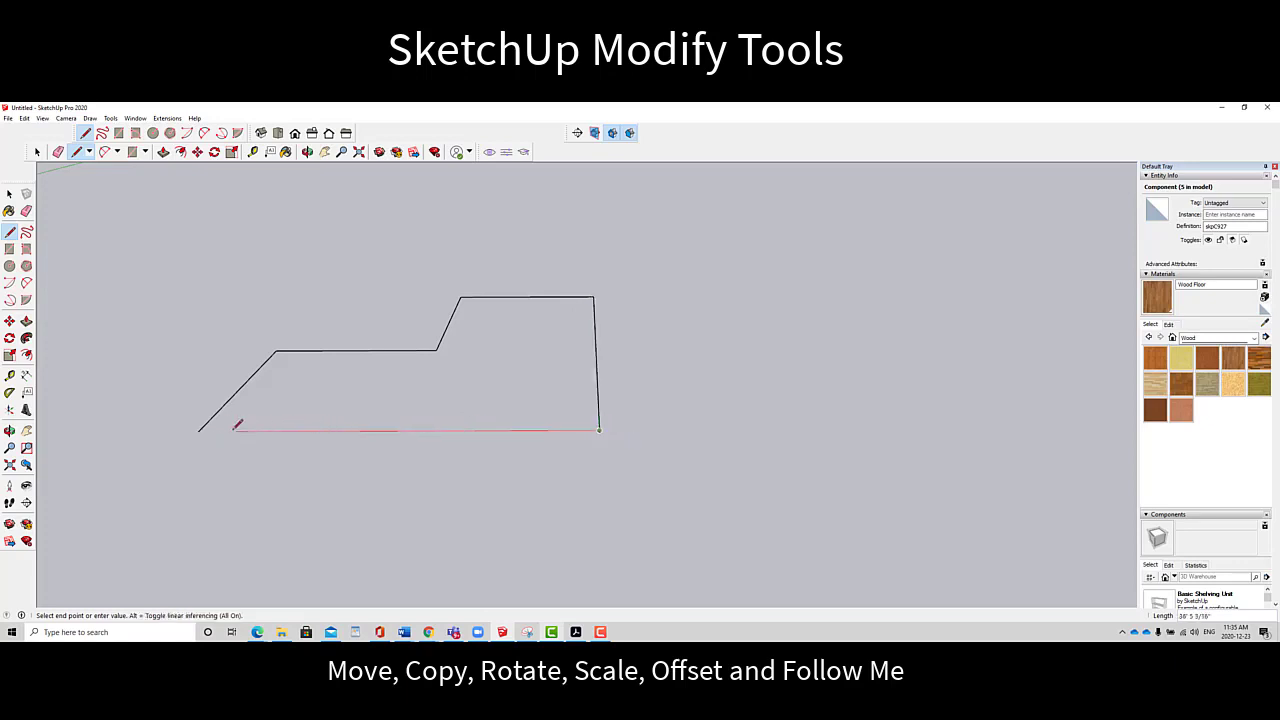
pyautogui.click(201, 430)
# Examine the L-shaped face up close from several angles
pyautogui.click(307, 151)
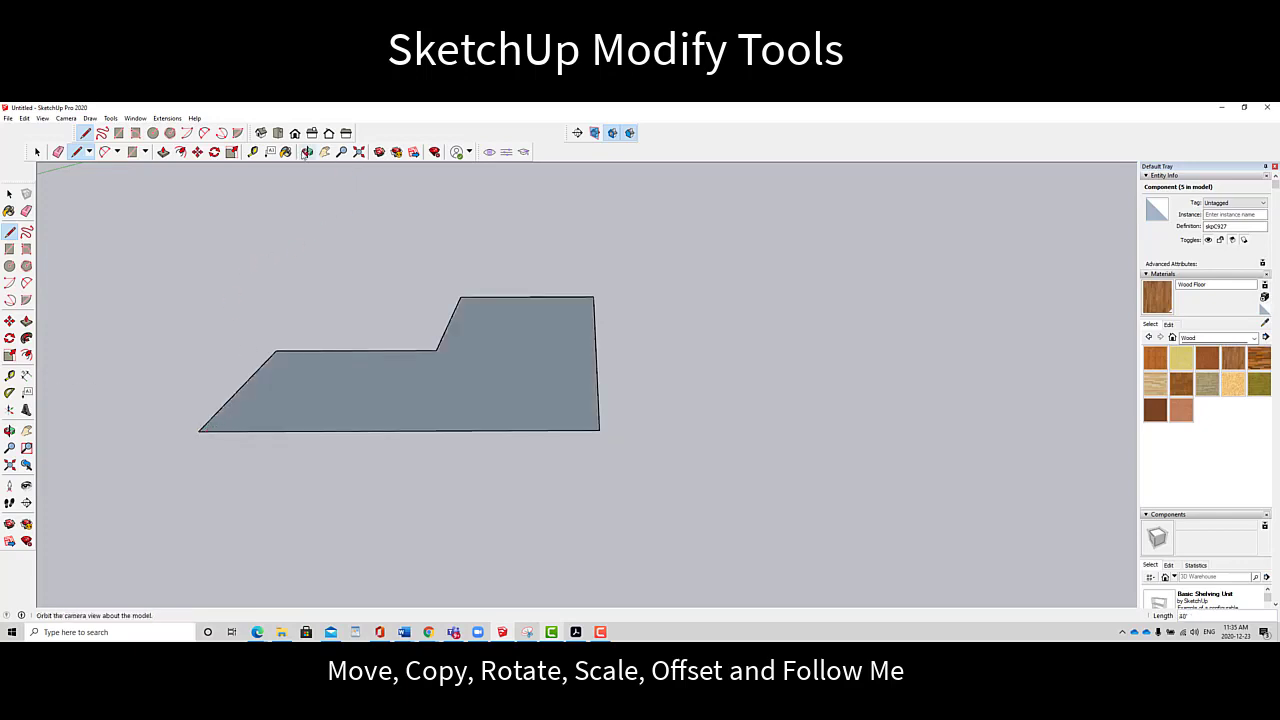
pyautogui.moveTo(471, 403)
pyautogui.mouseDown()
pyautogui.moveTo(454, 434)
pyautogui.moveTo(449, 403)
pyautogui.mouseUp()
pyautogui.scroll(3, 456, 424)
pyautogui.click(325, 152)
pyautogui.moveTo(387, 269); pyautogui.dragTo(465, 260)
pyautogui.scroll(3, 477, 266)
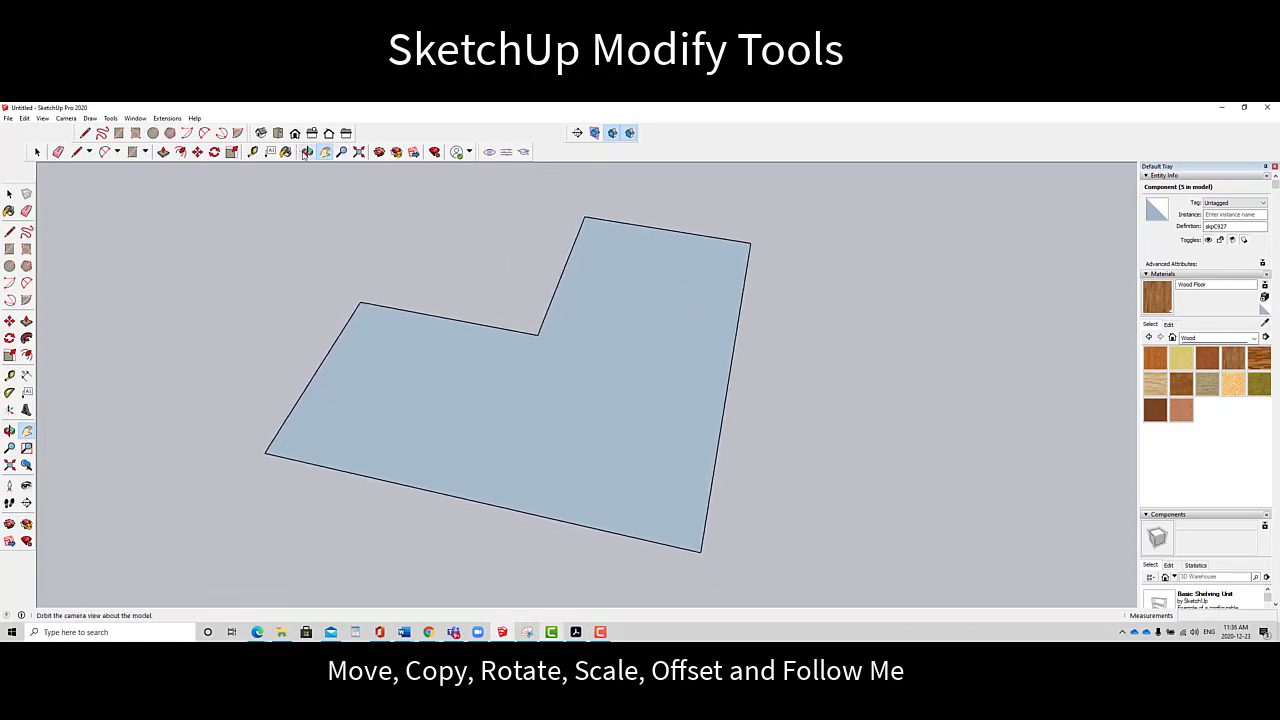
pyautogui.click(307, 151)
pyautogui.moveTo(630, 365); pyautogui.dragTo(590, 497)
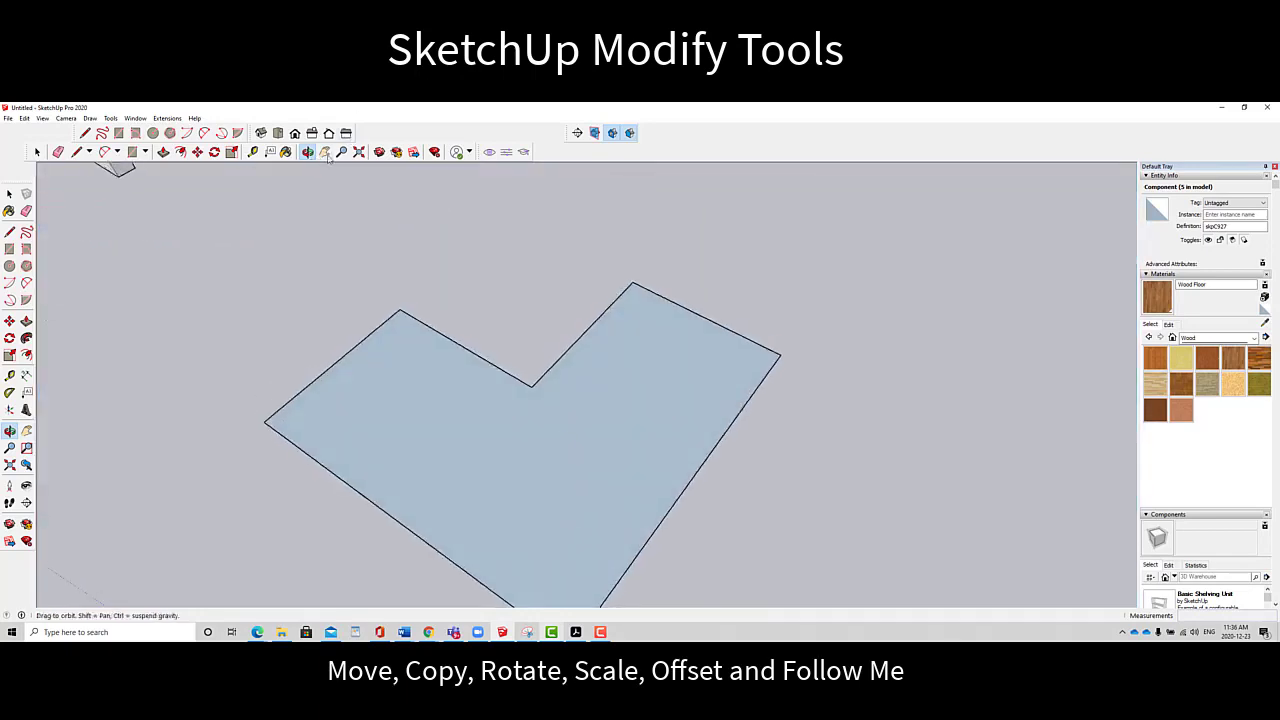
pyautogui.click(325, 151)
pyautogui.moveTo(437, 329); pyautogui.dragTo(420, 300)
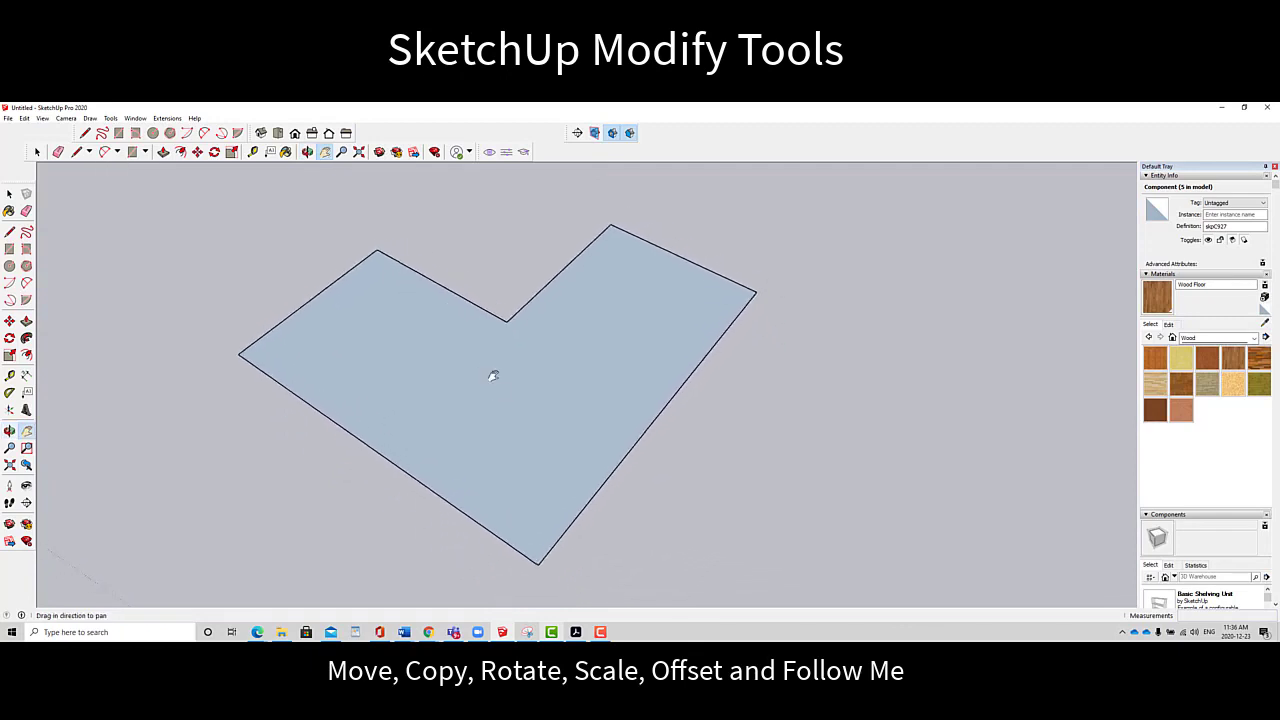
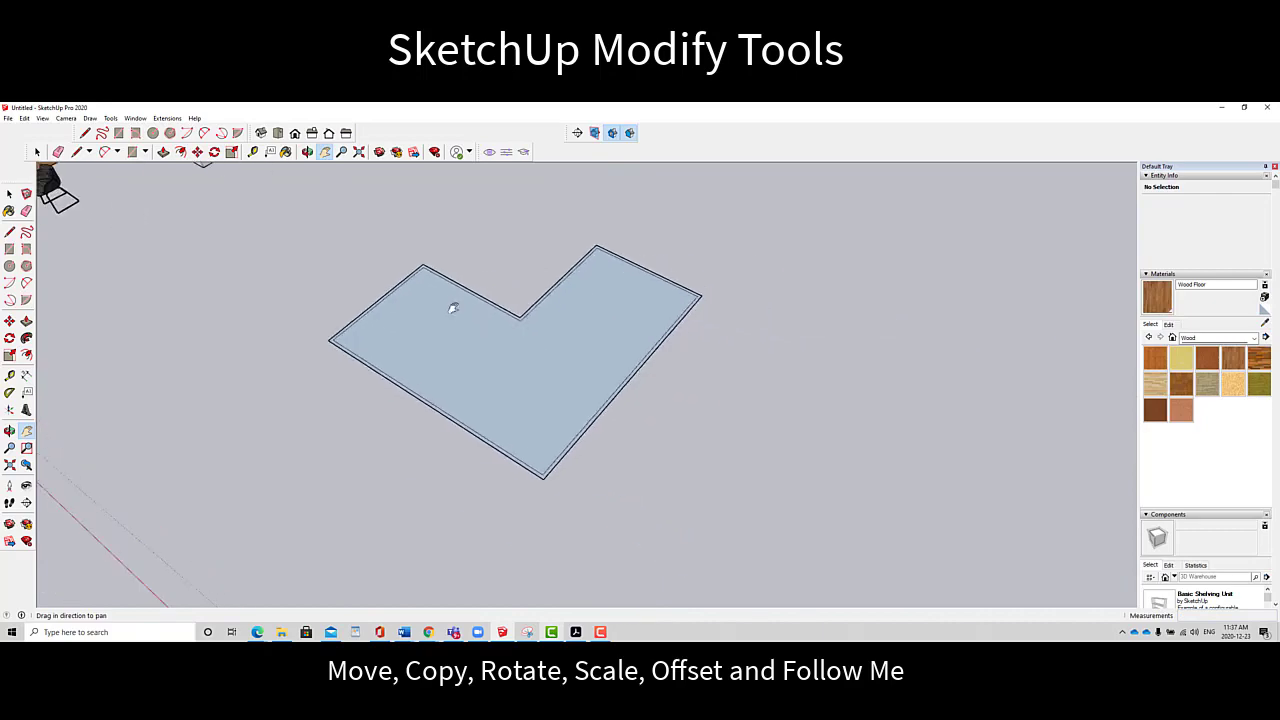
# Select the L-shape's narrow border face and its inner face in turn to check that they are separate faces
pyautogui.moveTo(497, 317); pyautogui.dragTo(442, 289)
pyautogui.scroll(-2, 525, 380)
pyautogui.press('space')
pyautogui.scroll(5, 505, 315)
pyautogui.click(524, 297)
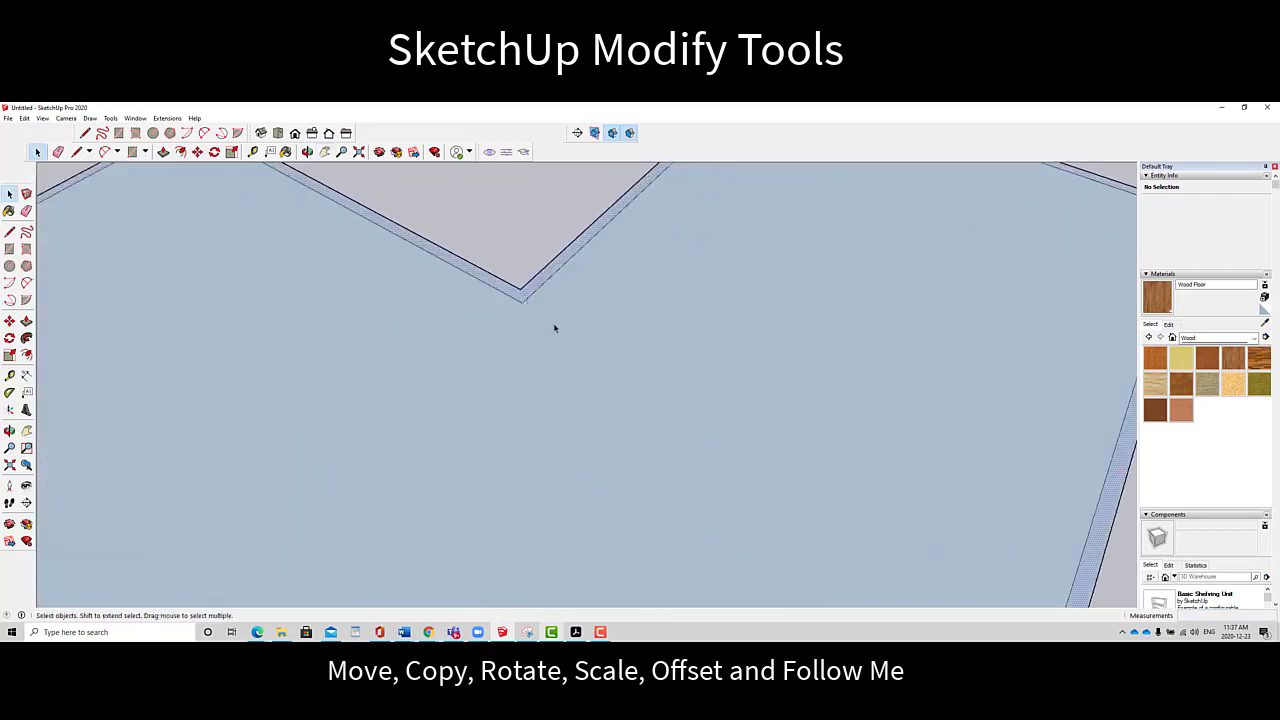
pyautogui.click(549, 329)
pyautogui.click(527, 294)
pyautogui.scroll(-5, 629, 339)
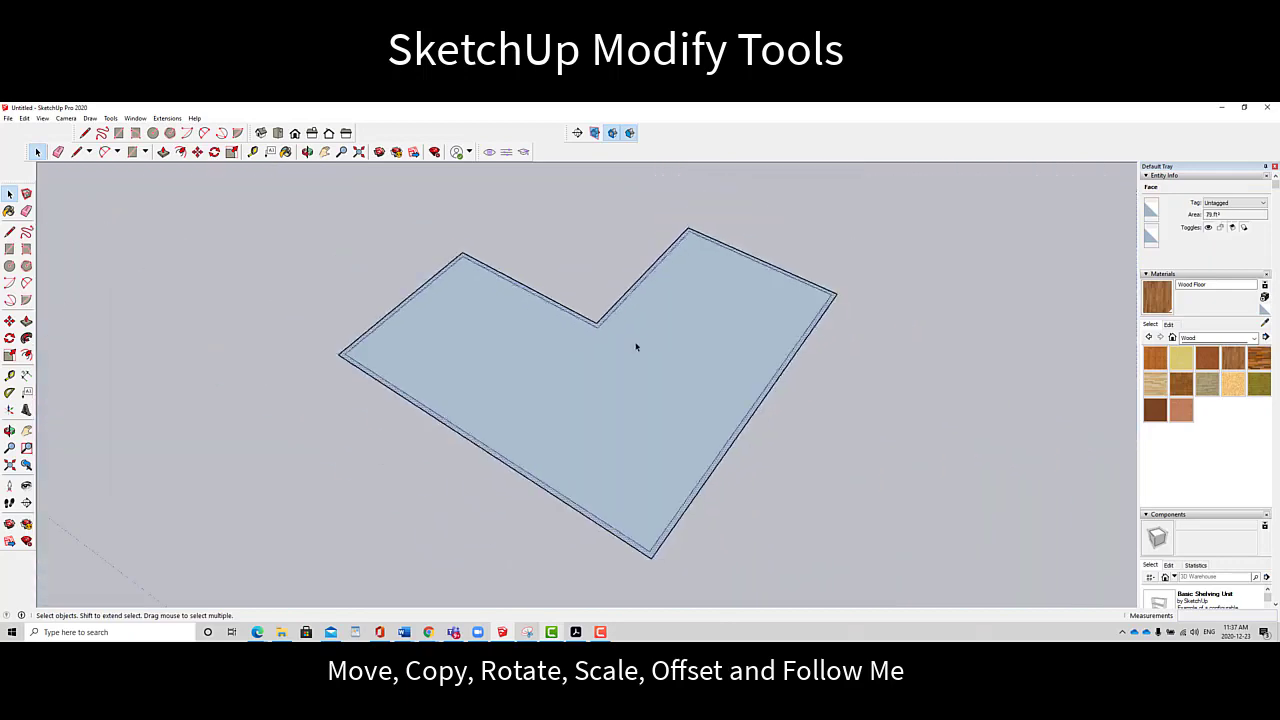
pyautogui.scroll(3, 637, 366)
pyautogui.click(642, 365)
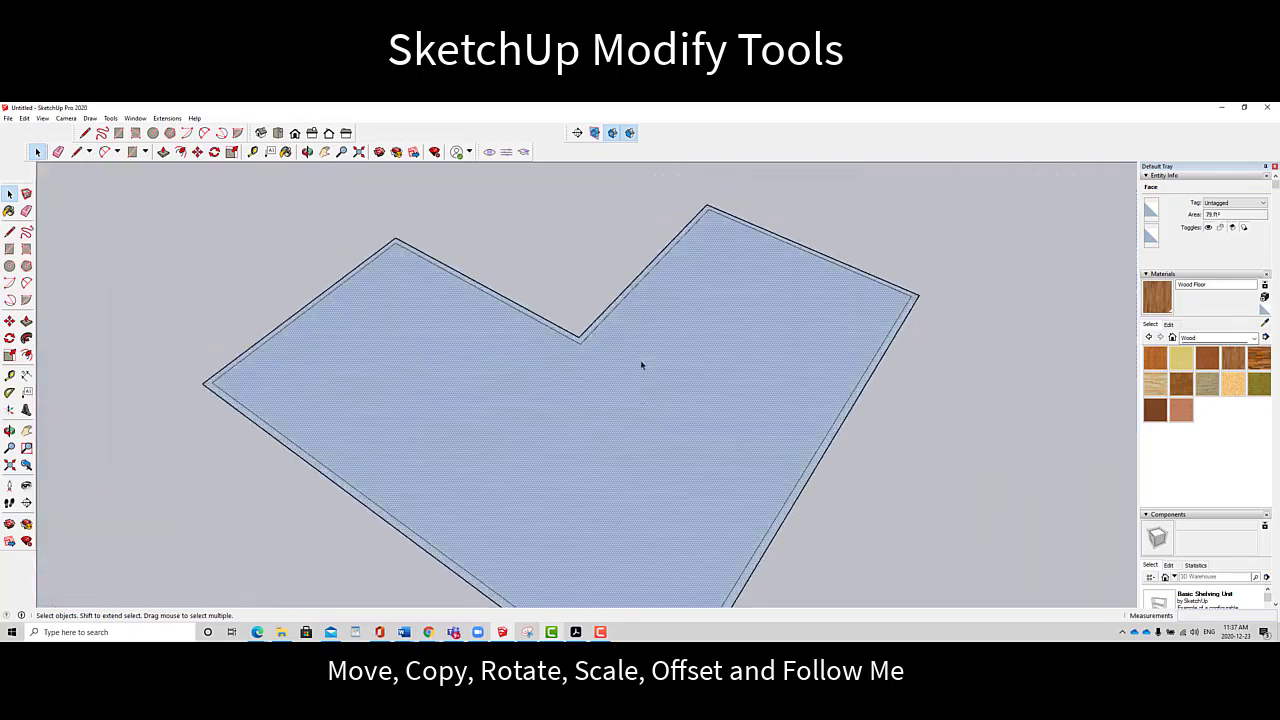
# Pull the L-shape's narrow border face up 10' to form walls around the floor
pyautogui.click(600, 321)
pyautogui.click(603, 322)
pyautogui.press('p')
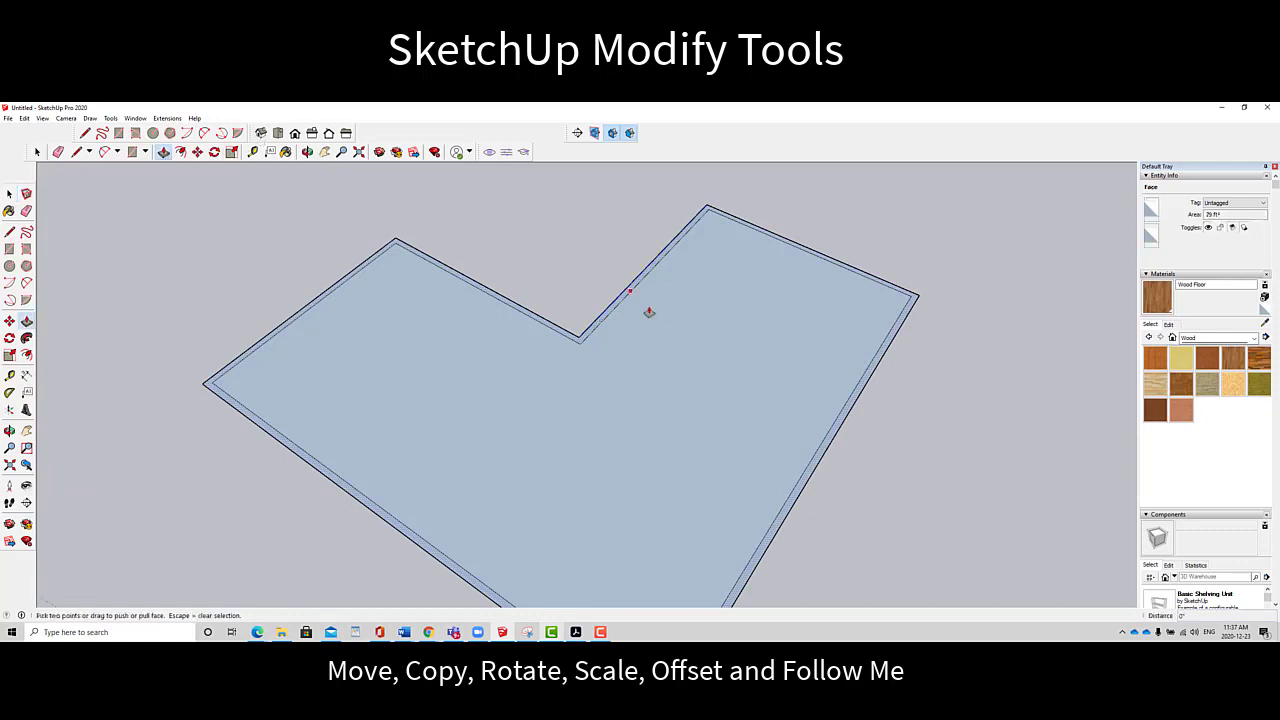
pyautogui.moveTo(594, 330); pyautogui.dragTo(586, 271)
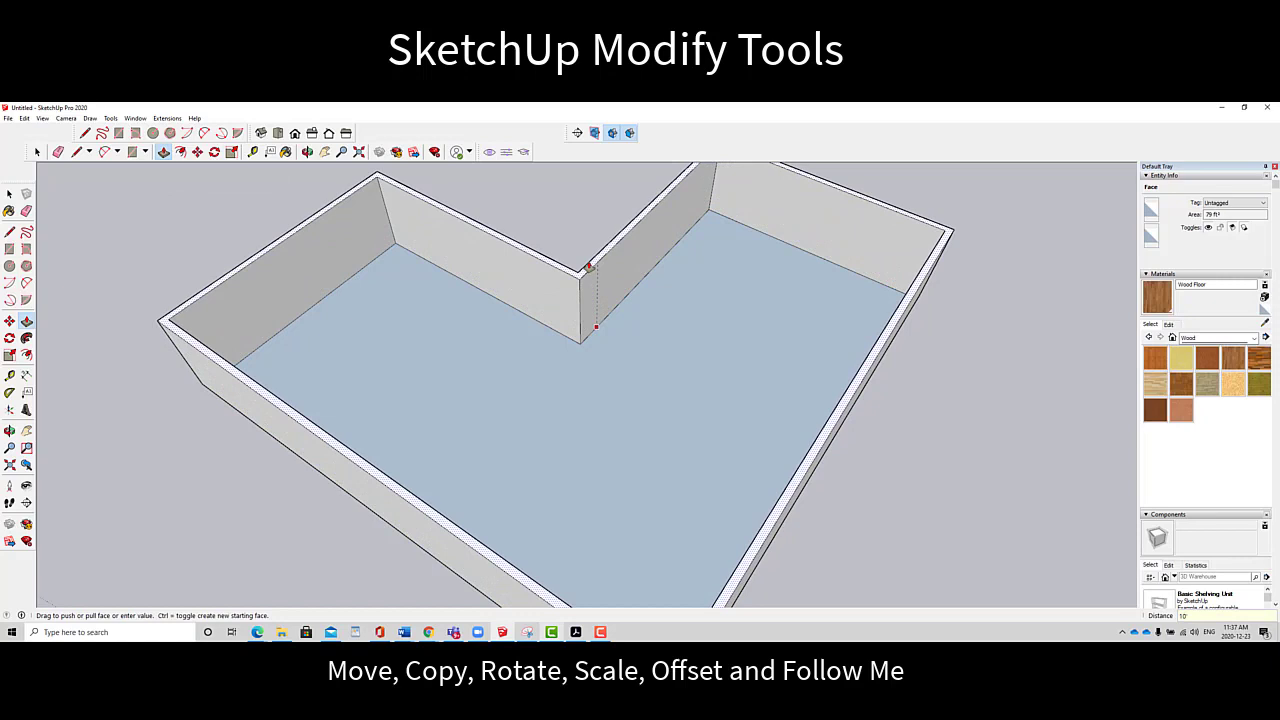
# Draw a large rectangle on the empty ground beside the L-shaped walls
pyautogui.scroll(-4, 637, 277)
pyautogui.click(325, 152)
pyautogui.moveTo(600, 277); pyautogui.dragTo(262, 298)
pyautogui.scroll(-2, 505, 299)
pyautogui.moveTo(505, 299); pyautogui.dragTo(465, 300)
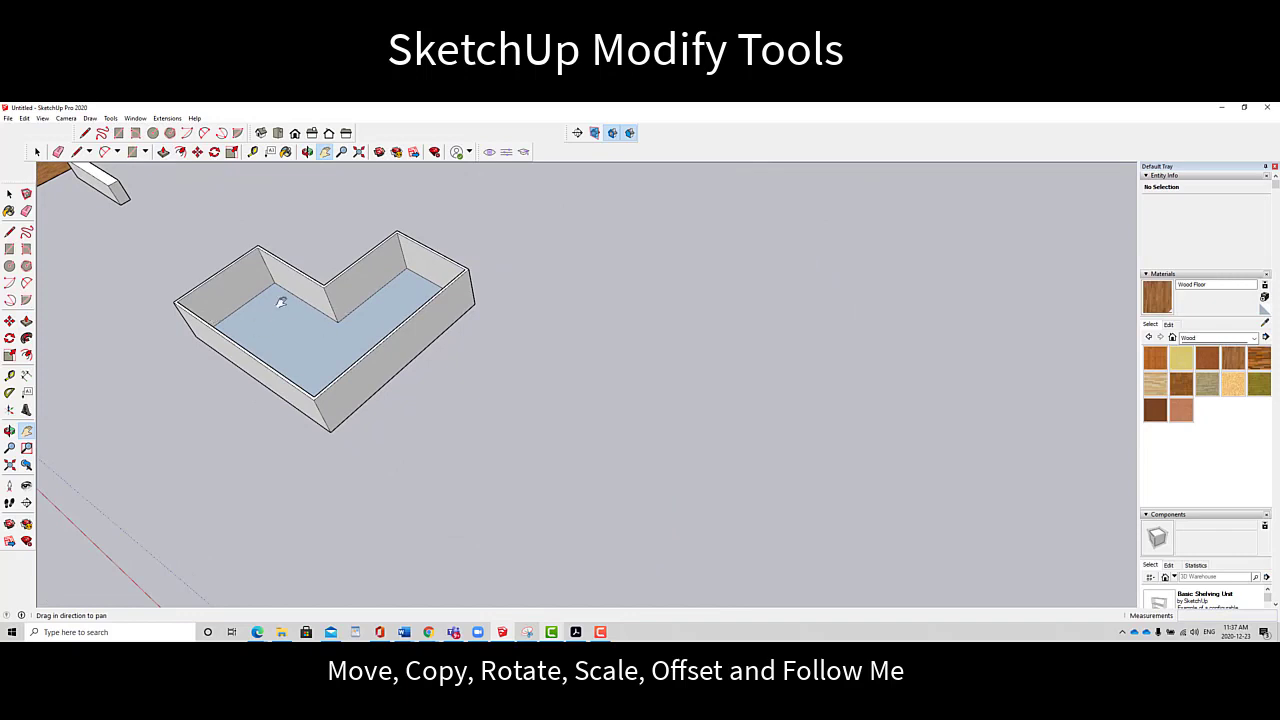
pyautogui.click(132, 152)
pyautogui.click(568, 410)
pyautogui.click(836, 331)
# Offset the rectangle's outline inward to make a narrow border along its edges
pyautogui.press('space')
pyautogui.press('f')
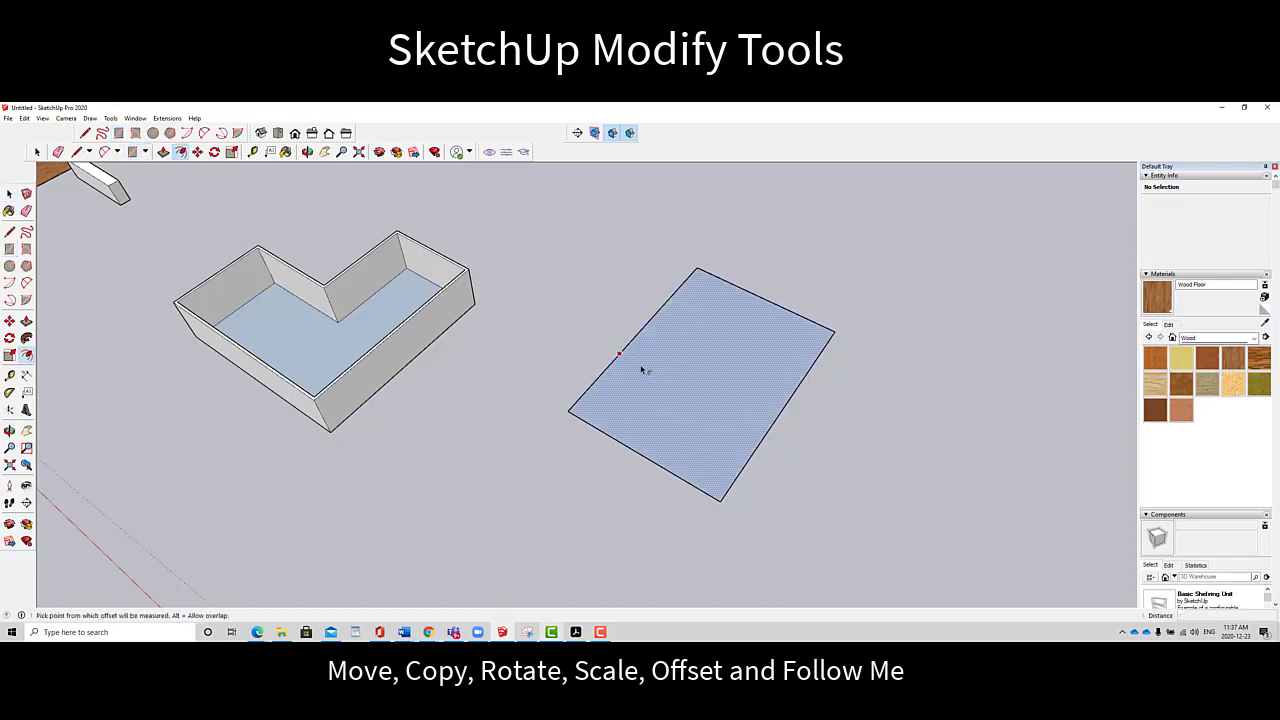
pyautogui.click(624, 364)
pyautogui.click(629, 370)
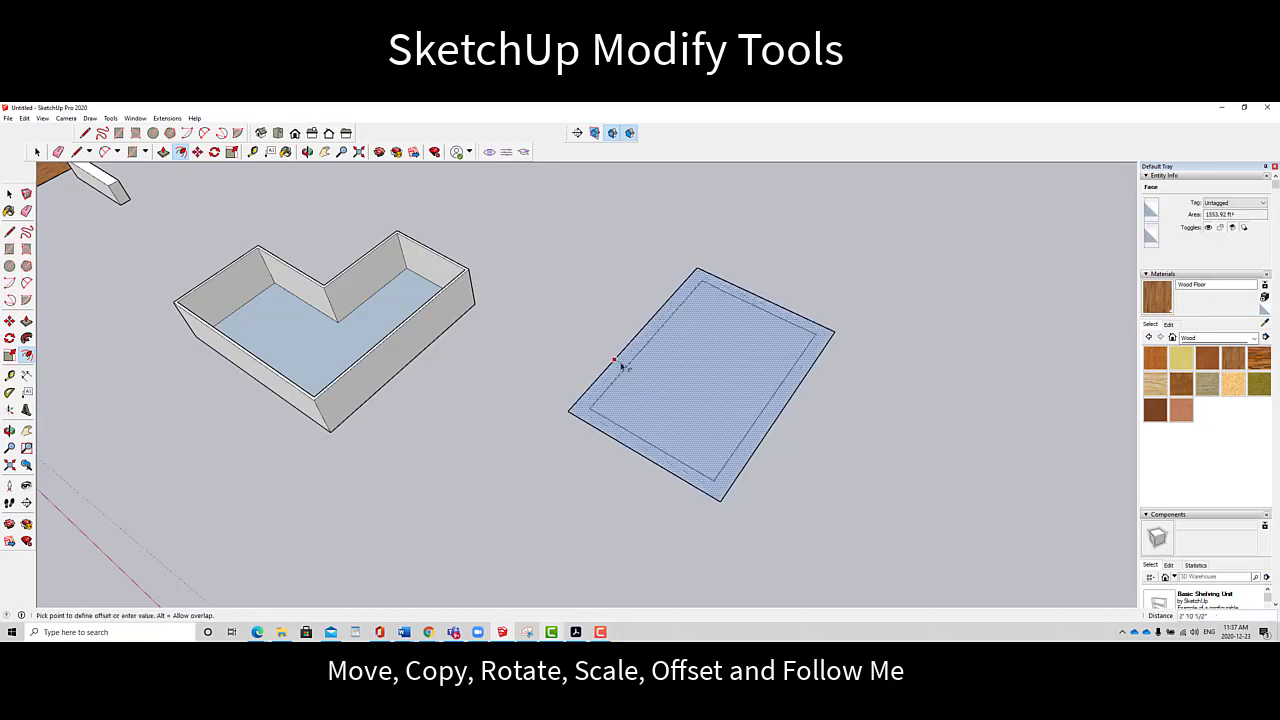
pyautogui.press('Escape')
pyautogui.press('Escape')
# Pull the rectangle's narrow border face up into walls around the rectangular floor
pyautogui.press('p')
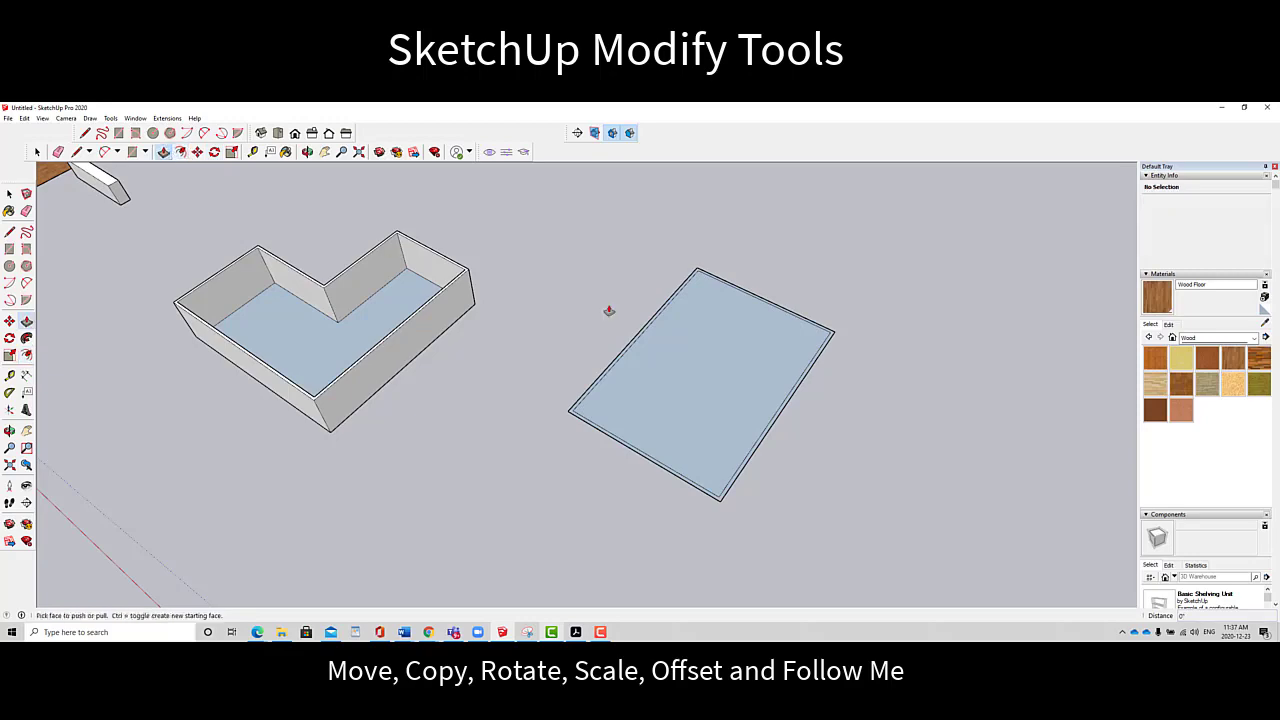
pyautogui.click(617, 363)
pyautogui.click(608, 292)
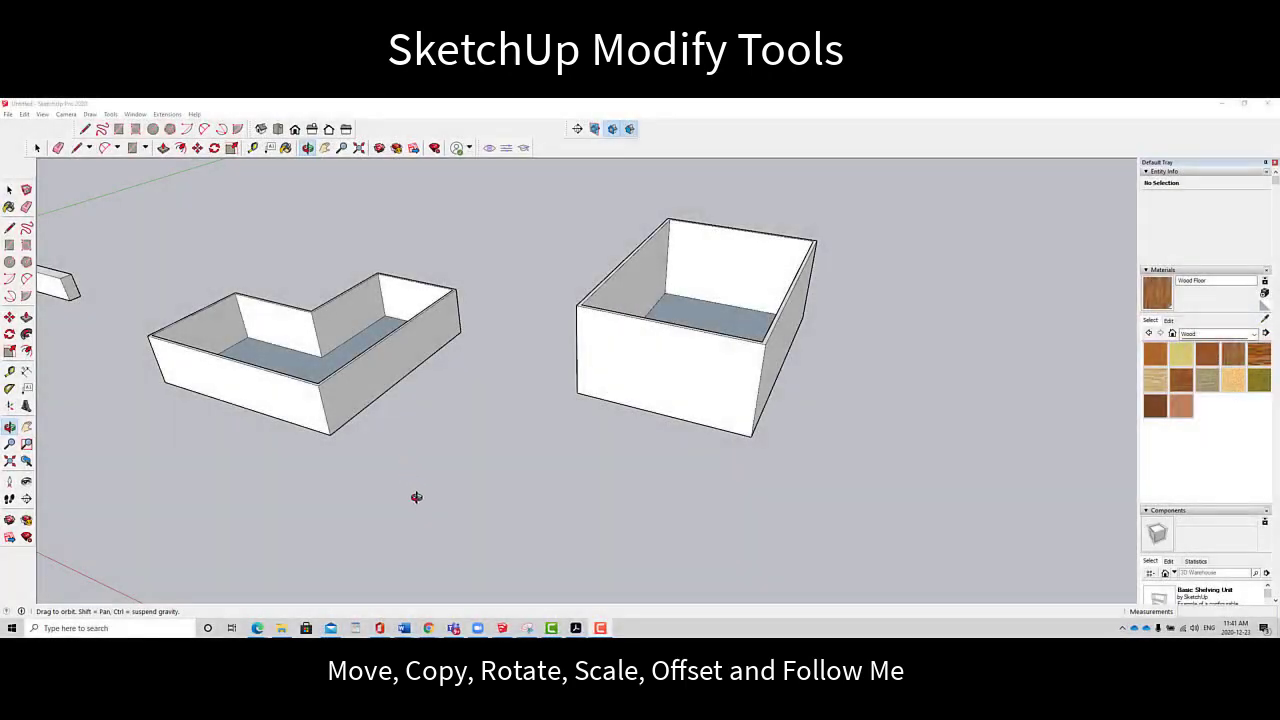
# Measure the thickness of the L-shaped room's short end wall across its upper edge
pyautogui.click(325, 147)
pyautogui.moveTo(337, 257); pyautogui.dragTo(471, 280)
pyautogui.scroll(3, 620, 351)
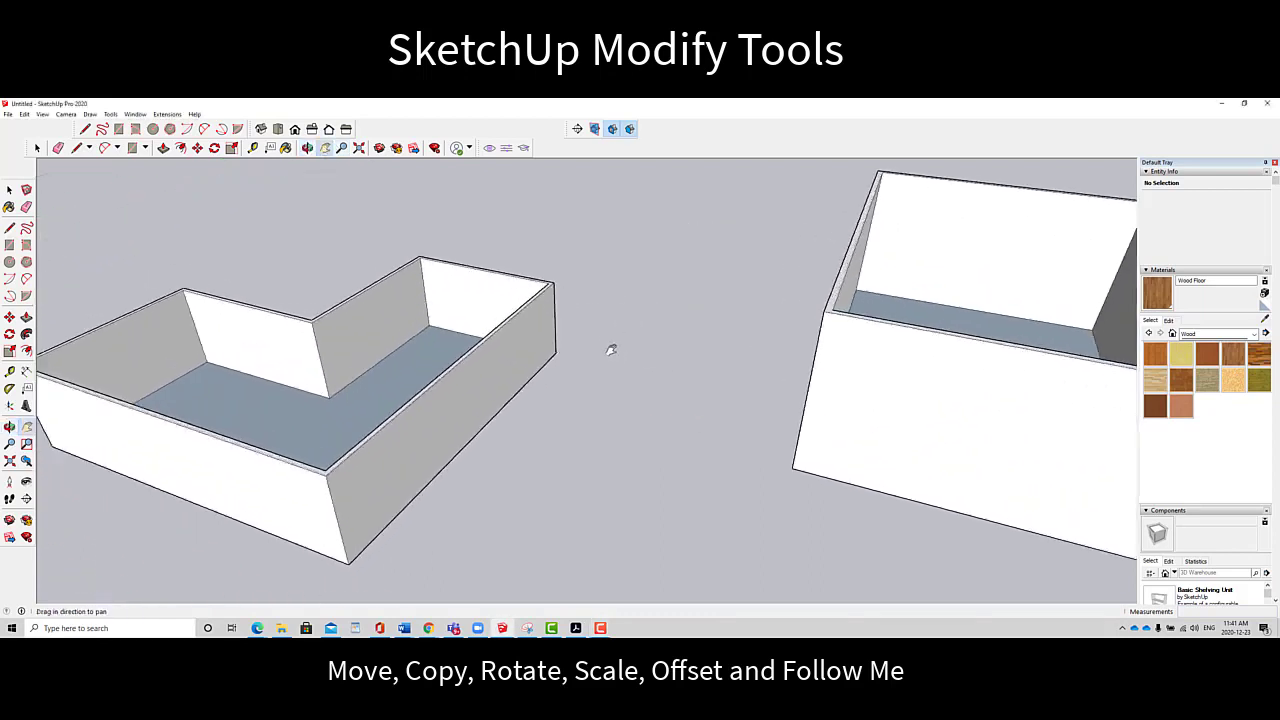
pyautogui.moveTo(547, 342); pyautogui.dragTo(618, 356)
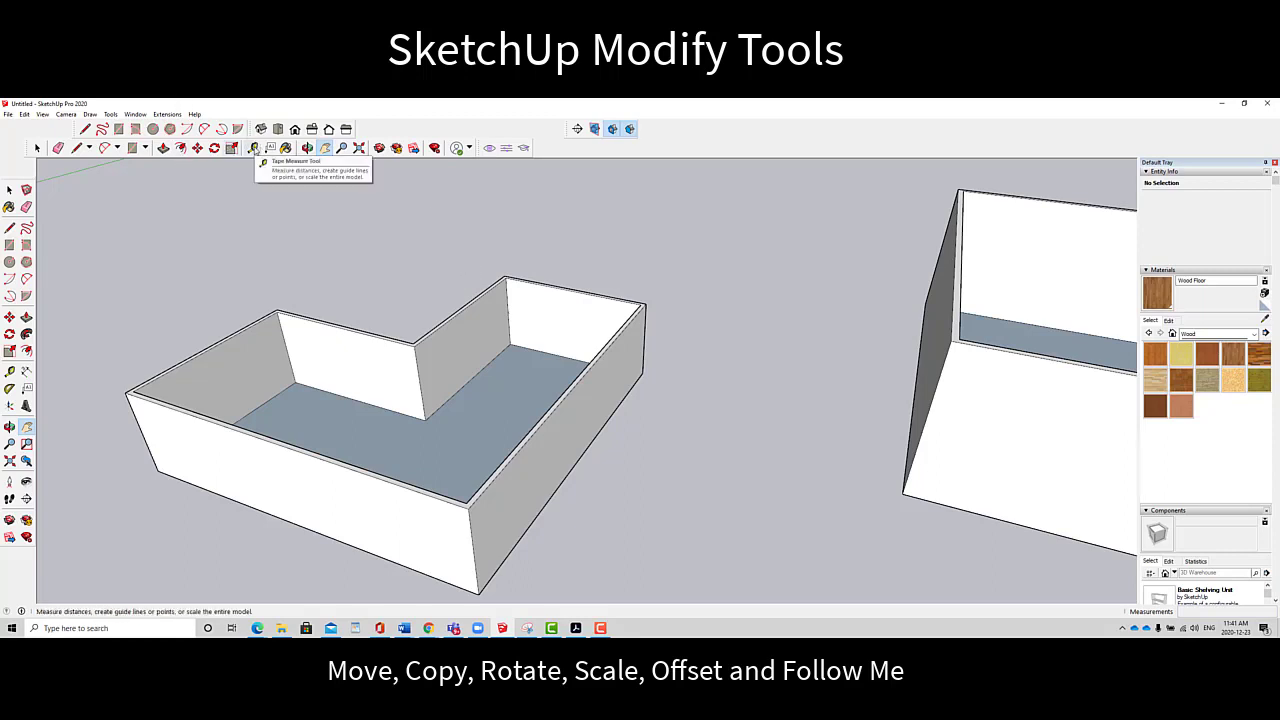
pyautogui.click(254, 148)
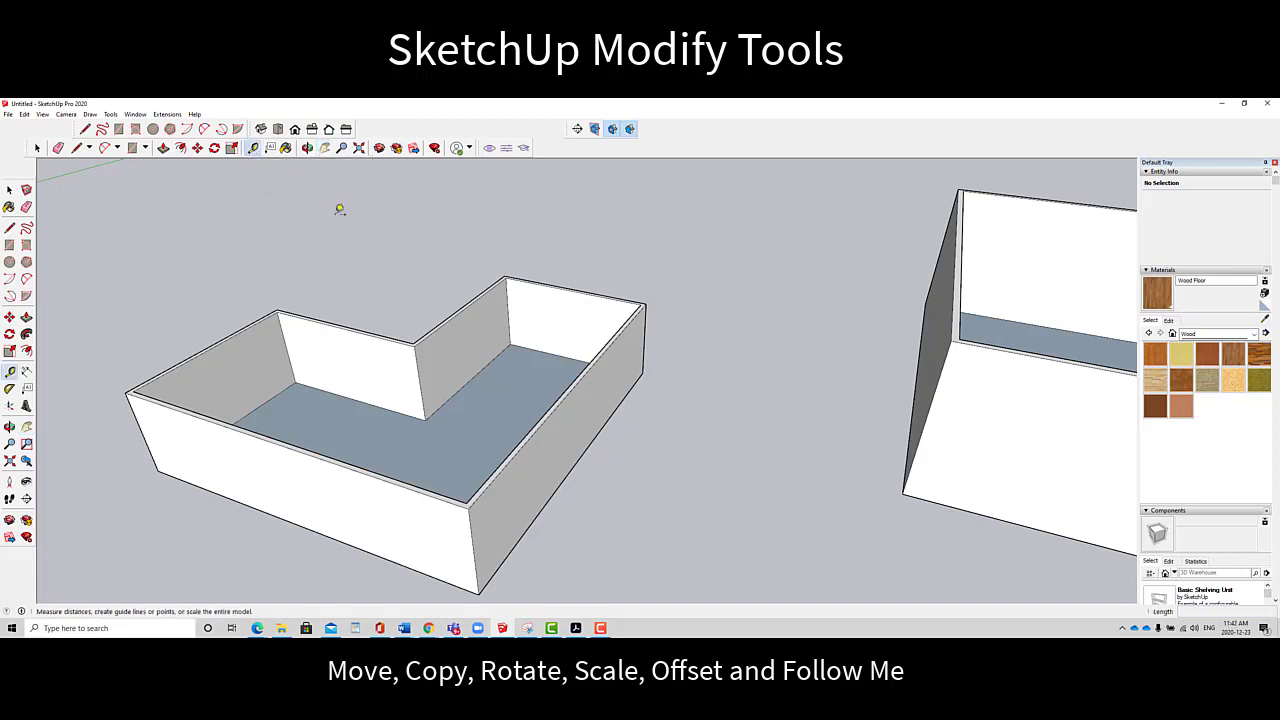
pyautogui.scroll(6, 466, 280)
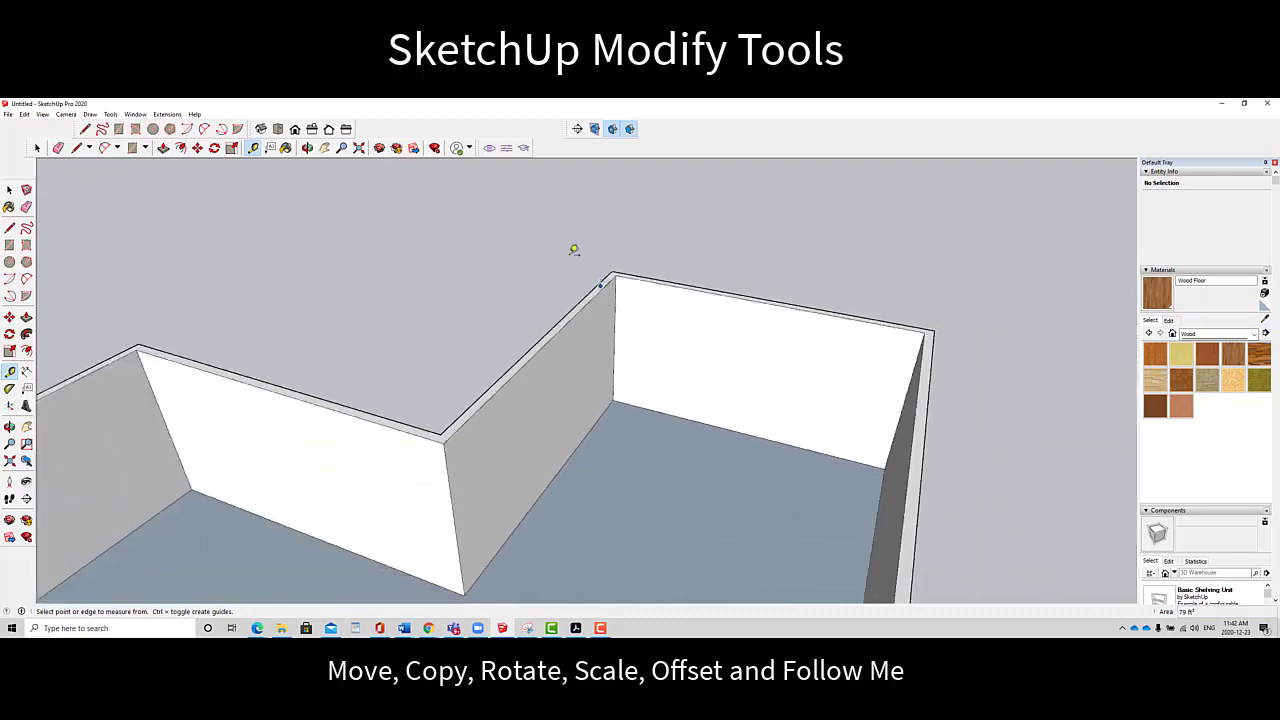
pyautogui.click(325, 148)
pyautogui.moveTo(535, 284); pyautogui.dragTo(457, 278)
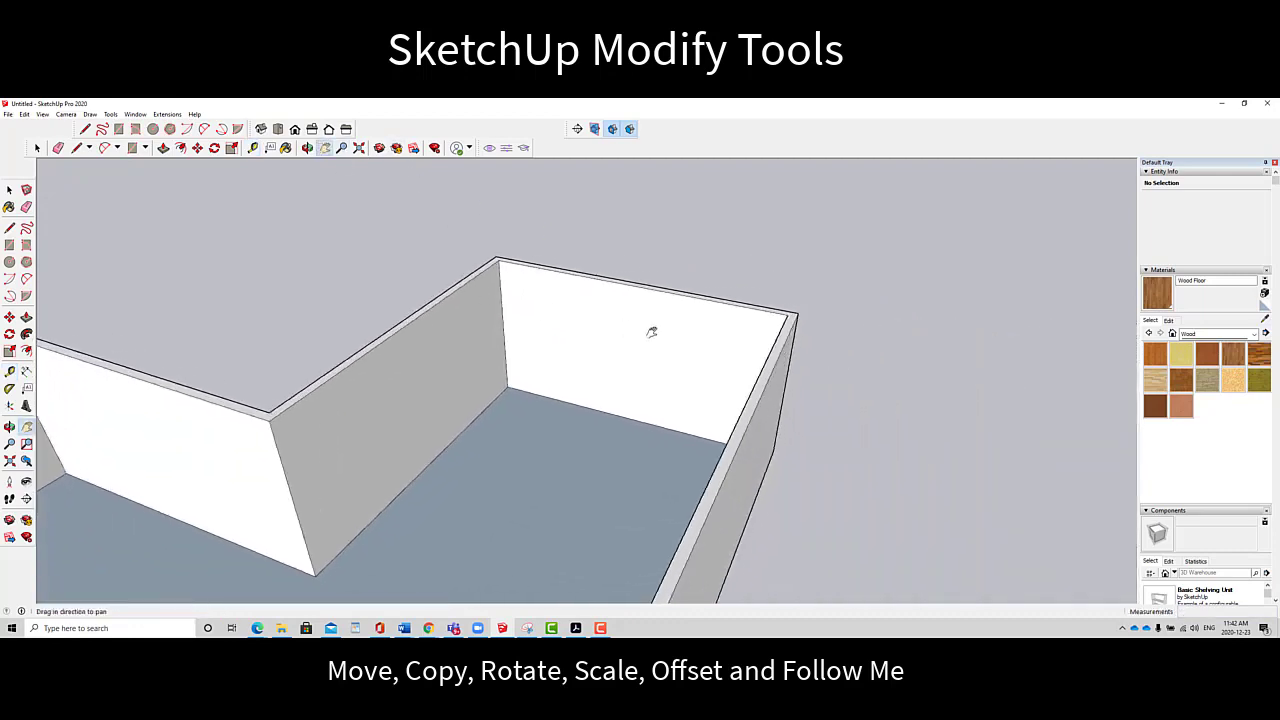
pyautogui.scroll(3, 653, 333)
pyautogui.rightClick(651, 329)
pyautogui.click(674, 330)
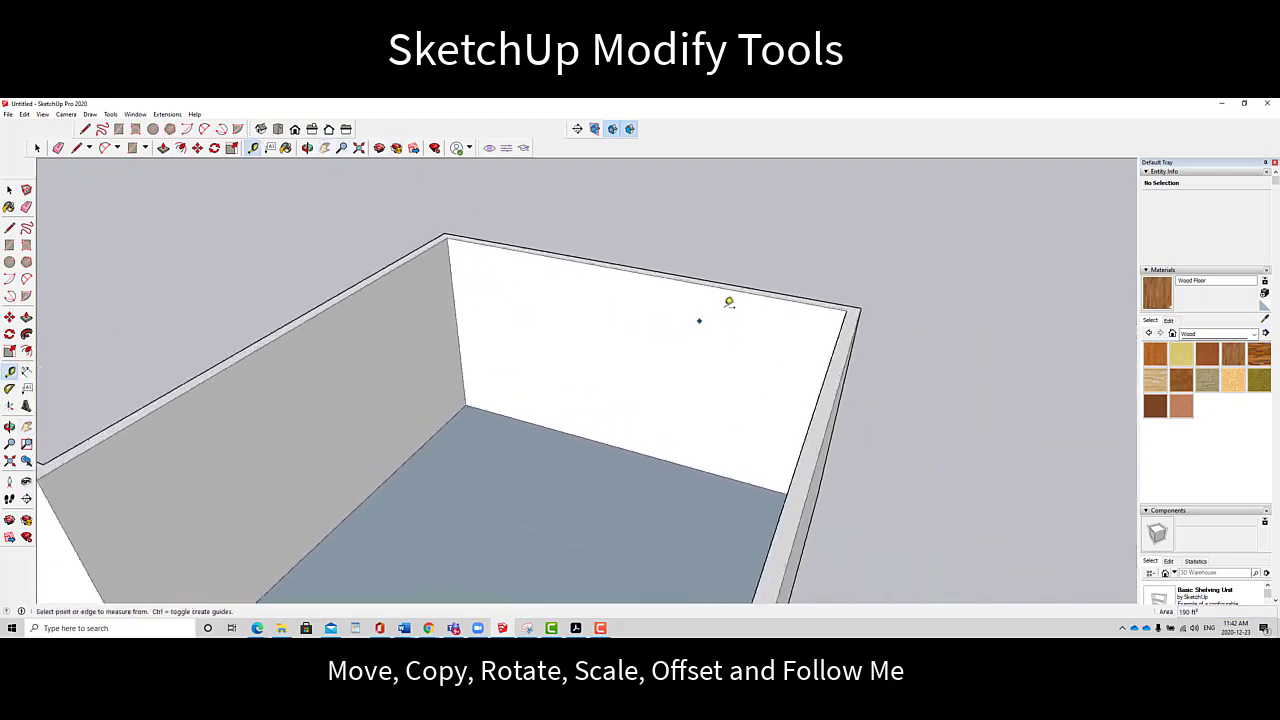
pyautogui.click(738, 288)
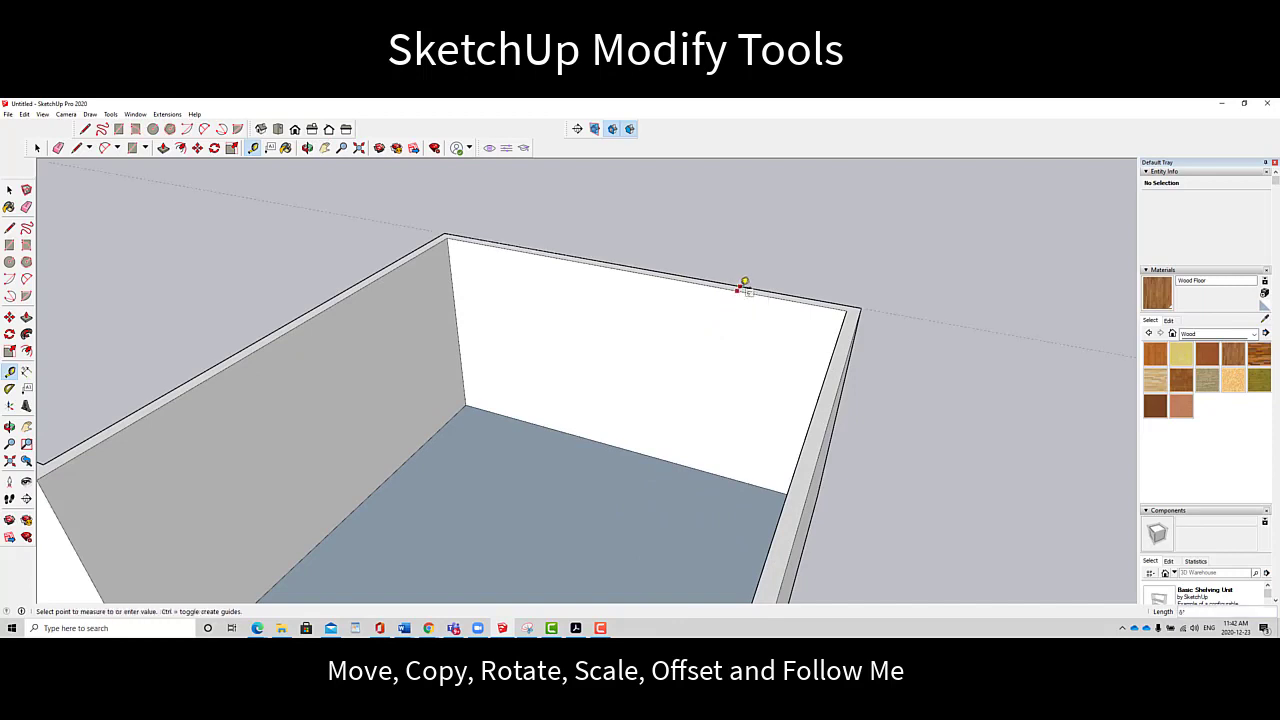
pyautogui.press('Escape')
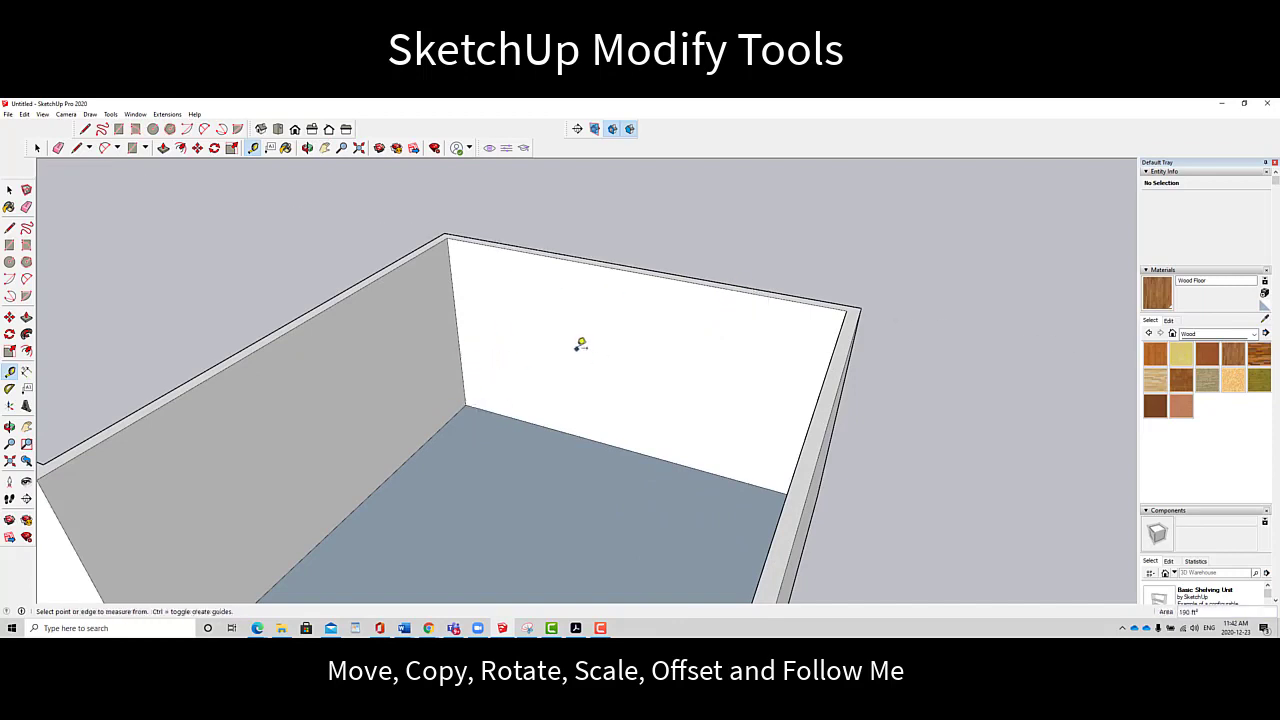
# Measure the end wall's inside length along the floor from corner to corner
pyautogui.click(465, 405)
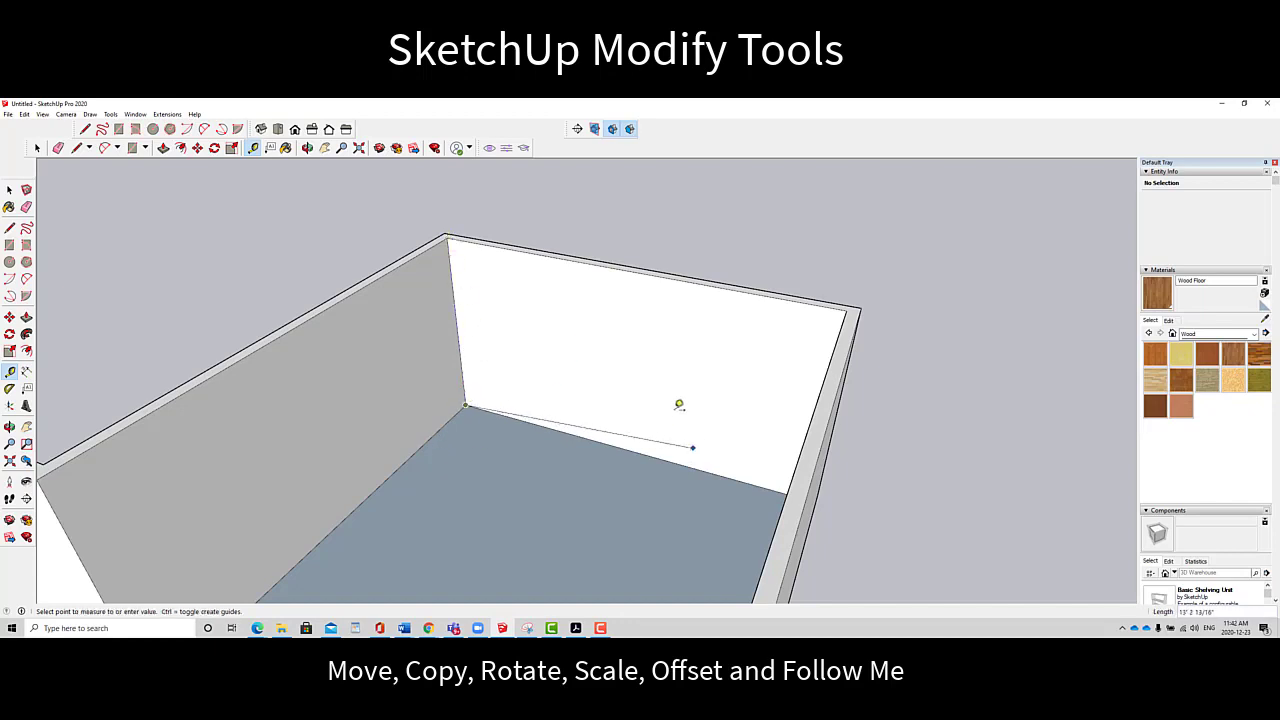
pyautogui.click(308, 149)
pyautogui.moveTo(392, 370); pyautogui.dragTo(520, 387)
pyautogui.rightClick(694, 387)
pyautogui.click(711, 394)
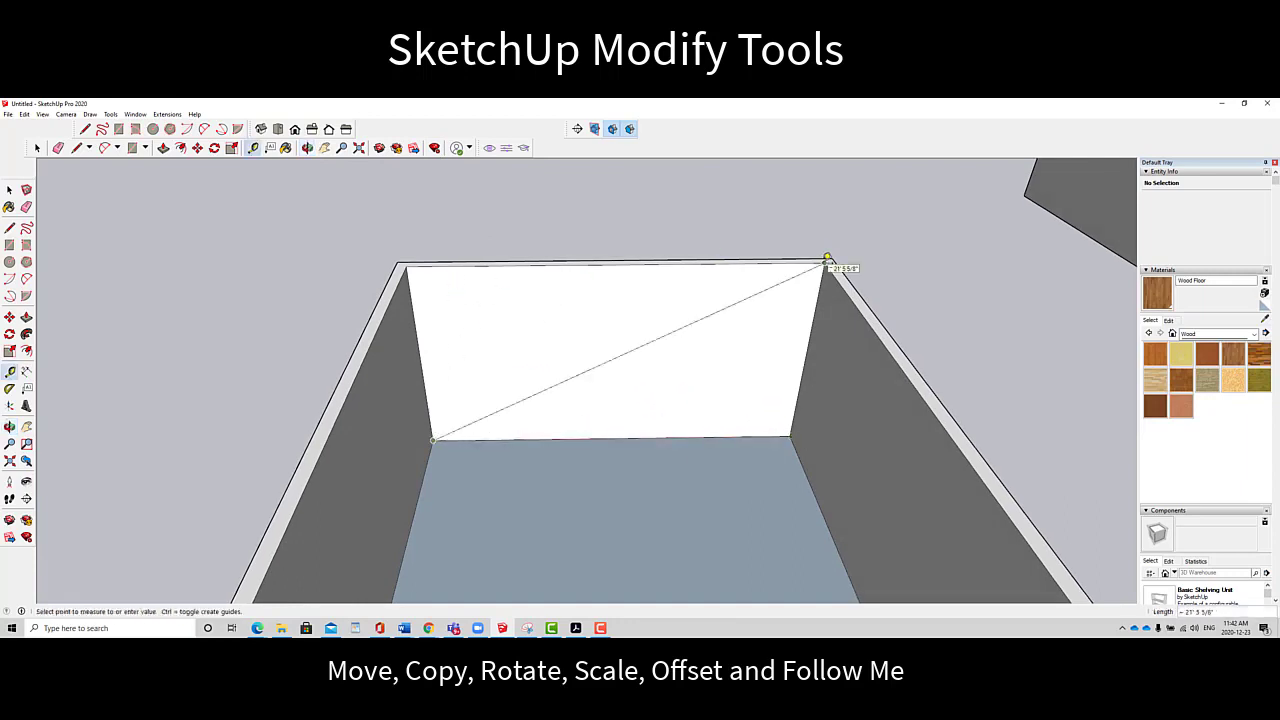
pyautogui.click(828, 258)
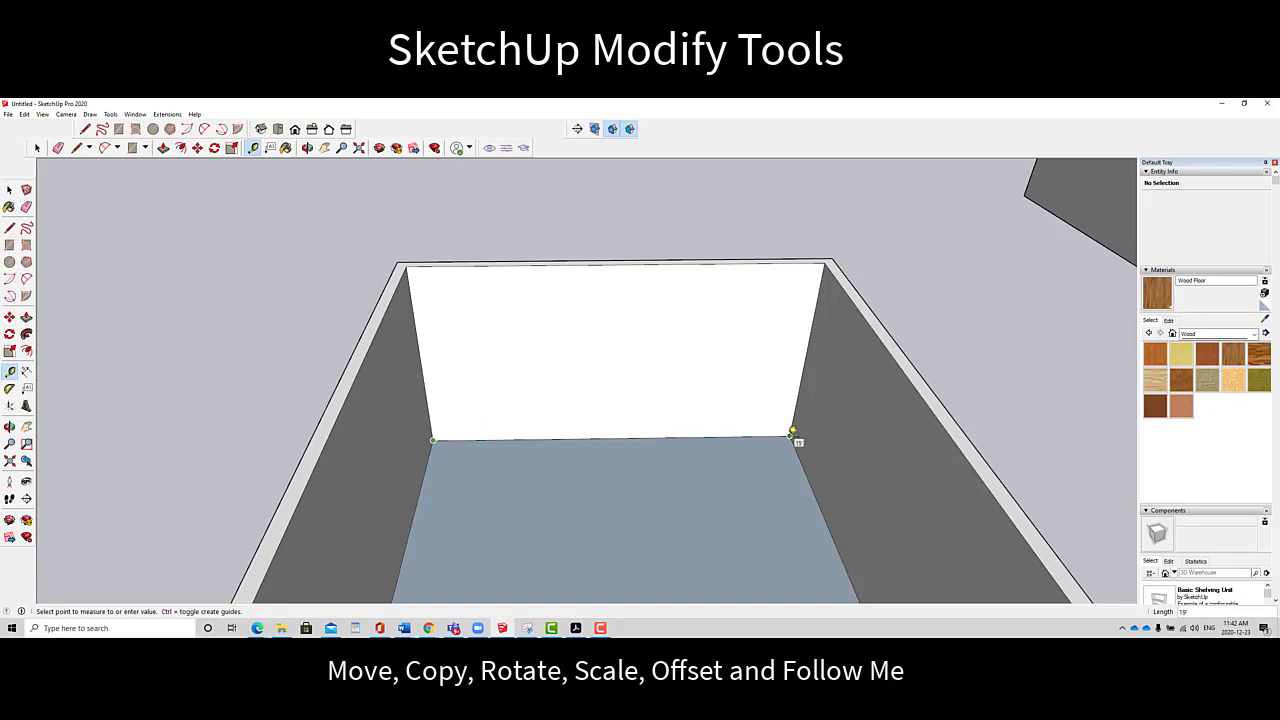
pyautogui.click(792, 435)
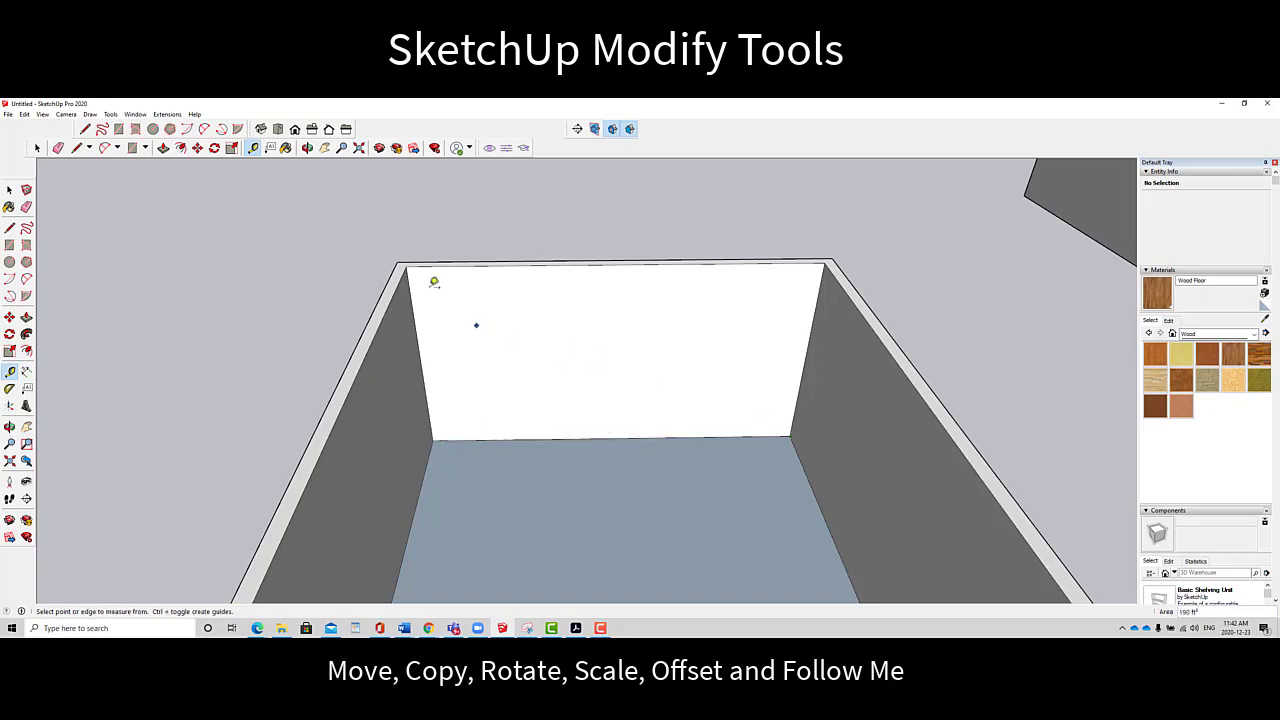
# Try to pull the outer face of the L-shaped room's long wall outward by 1'
pyautogui.click(307, 147)
pyautogui.moveTo(700, 420)
pyautogui.mouseDown()
pyautogui.moveTo(671, 471)
pyautogui.moveTo(666, 457)
pyautogui.moveTo(595, 451)
pyautogui.moveTo(690, 440)
pyautogui.mouseUp()
pyautogui.click(163, 147)
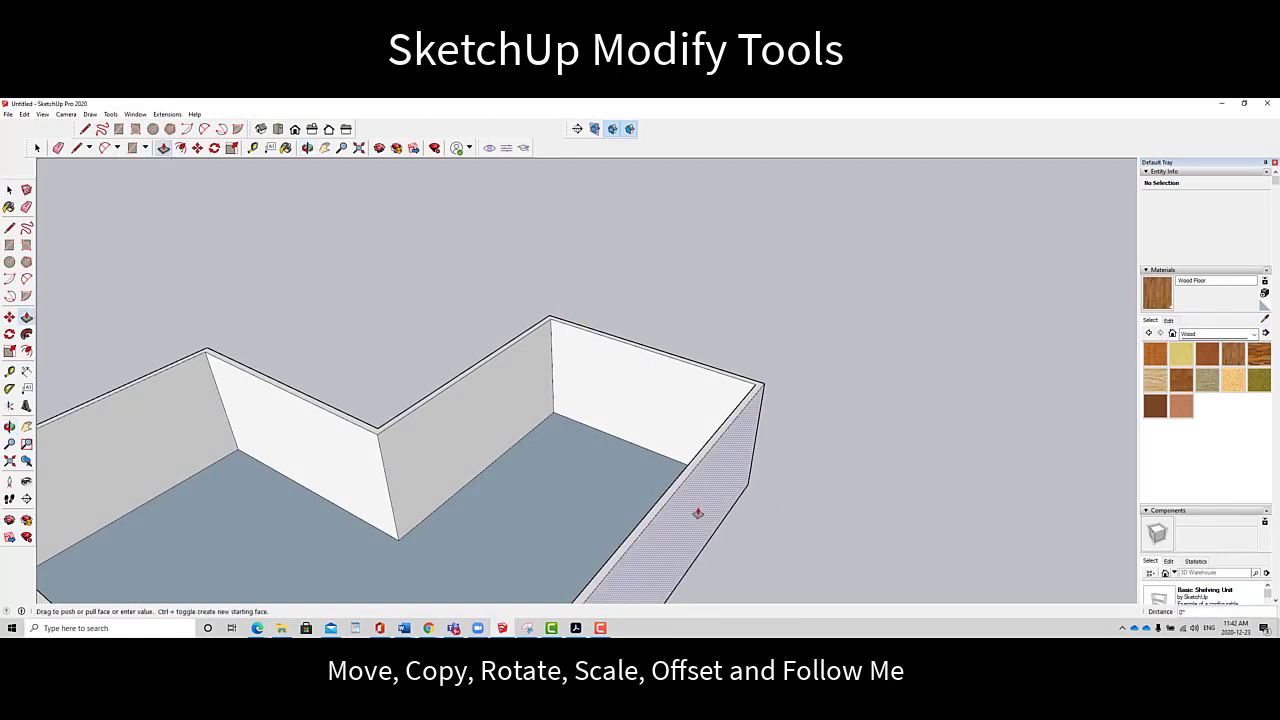
pyautogui.moveTo(697, 514); pyautogui.dragTo(740, 532)
pyautogui.press('Return')
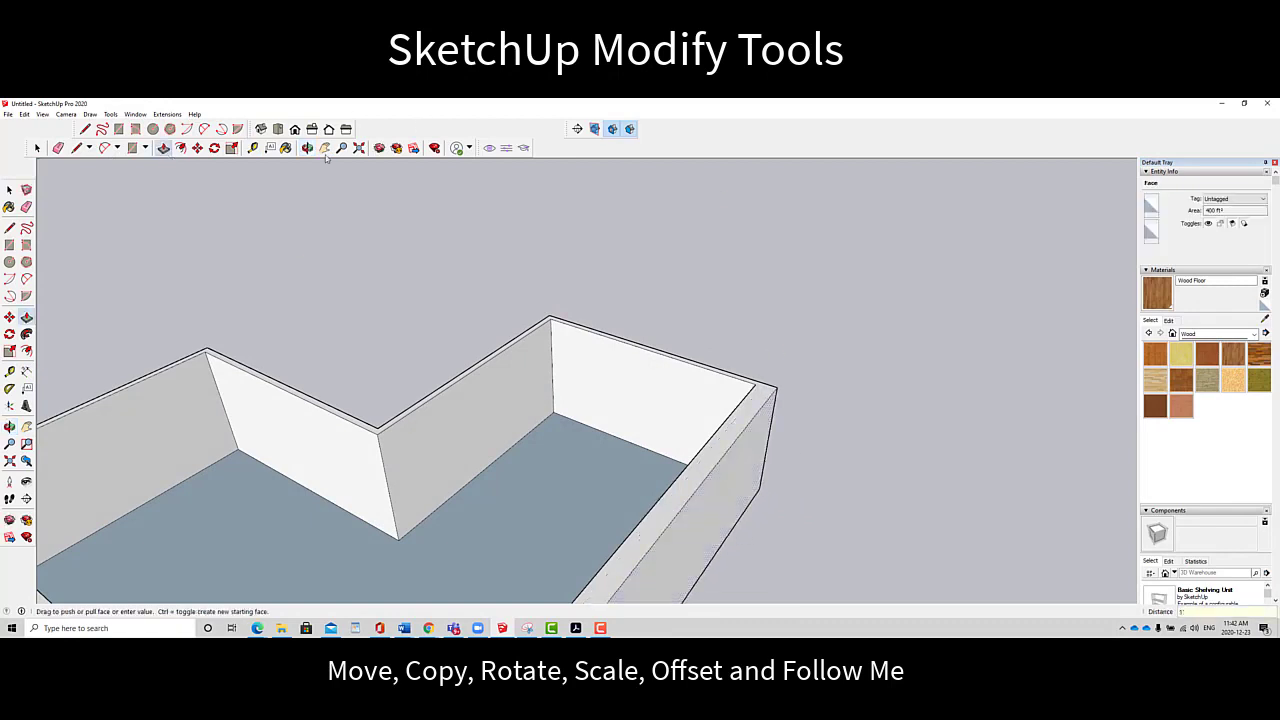
pyautogui.click(307, 147)
pyautogui.moveTo(530, 354); pyautogui.dragTo(738, 355)
pyautogui.rightClick(721, 356)
pyautogui.click(734, 364)
pyautogui.write("1'")
pyautogui.press('Return')
# Measure the outside length of the L-shaped room's end wall between its upper outer corners
pyautogui.click(253, 148)
pyautogui.click(501, 349)
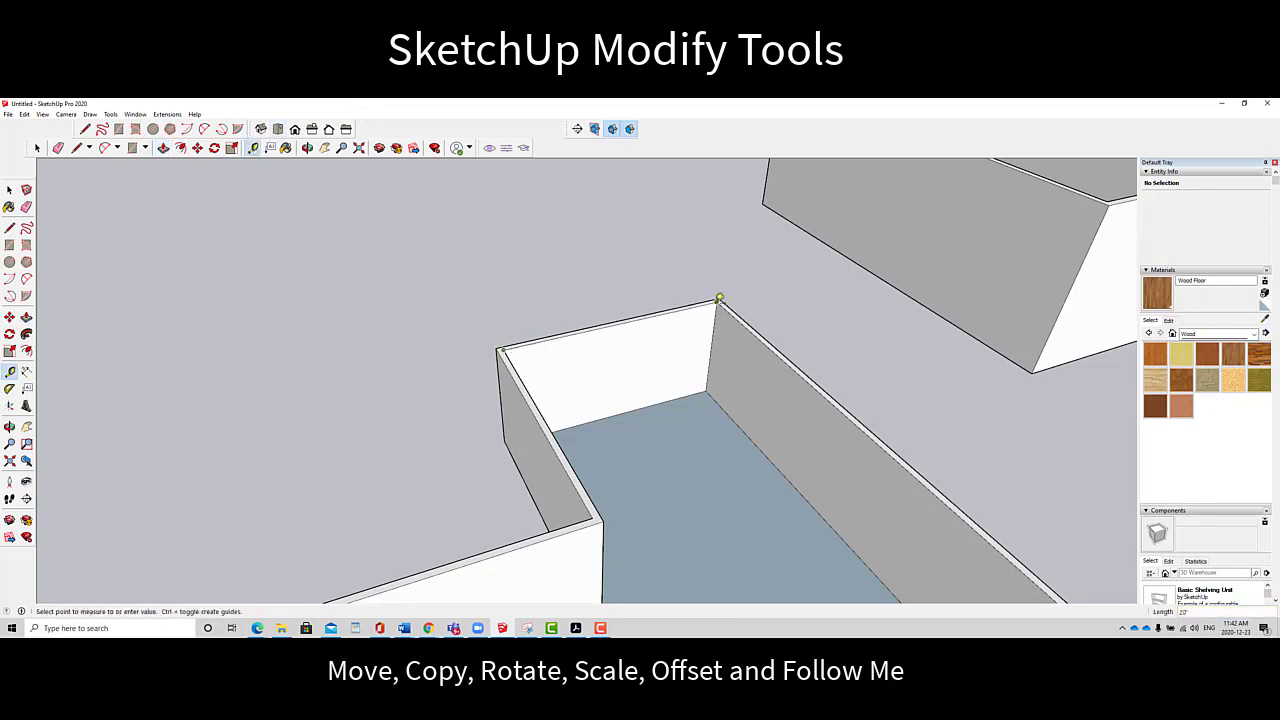
pyautogui.click(719, 298)
# Select the outermost chair beside the wood floor and examine it up close from the front
pyautogui.click(307, 148)
pyautogui.moveTo(666, 323); pyautogui.dragTo(517, 355)
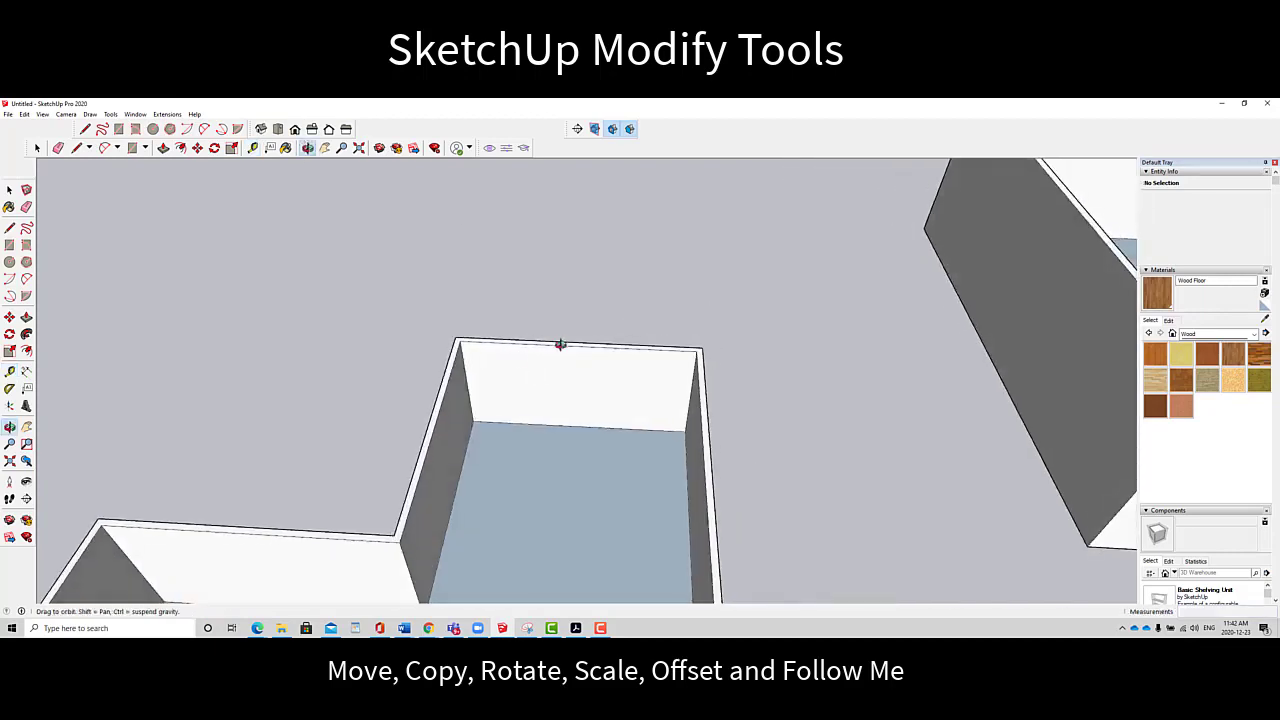
pyautogui.scroll(-5, 529, 349)
pyautogui.scroll(4, 560, 360)
pyautogui.scroll(-5, 534, 349)
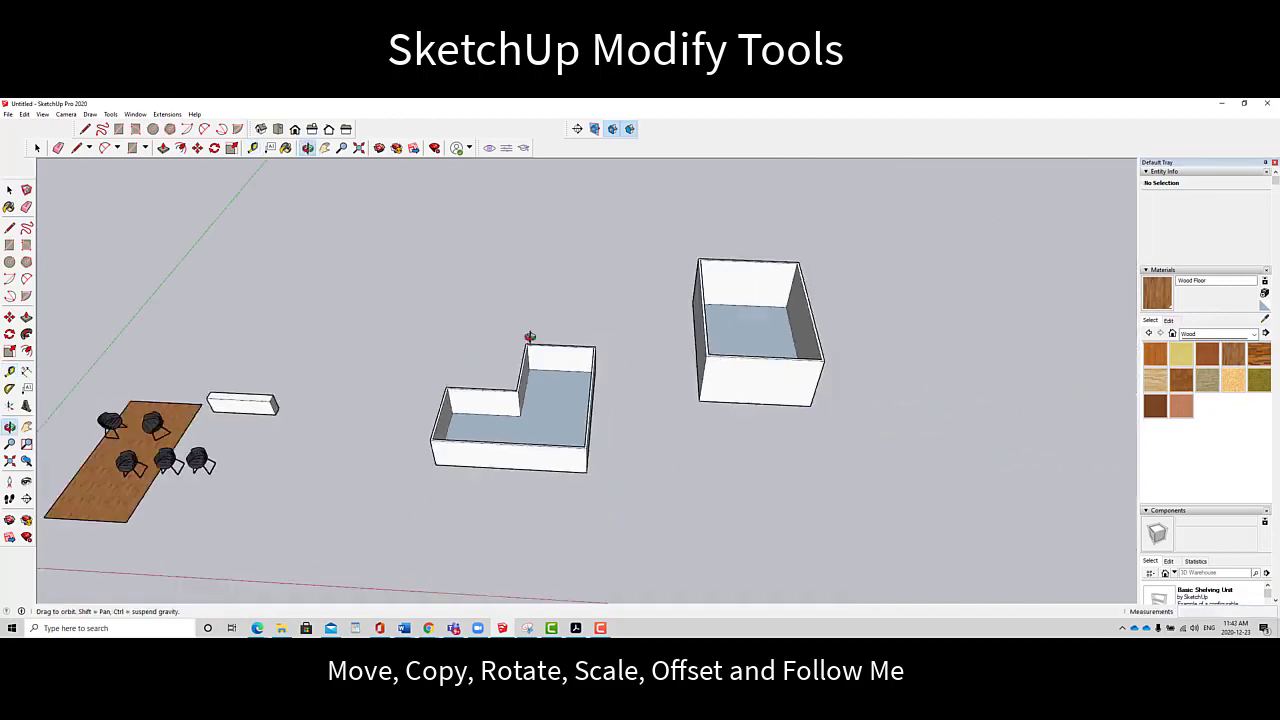
pyautogui.click(325, 148)
pyautogui.moveTo(530, 402); pyautogui.dragTo(824, 377)
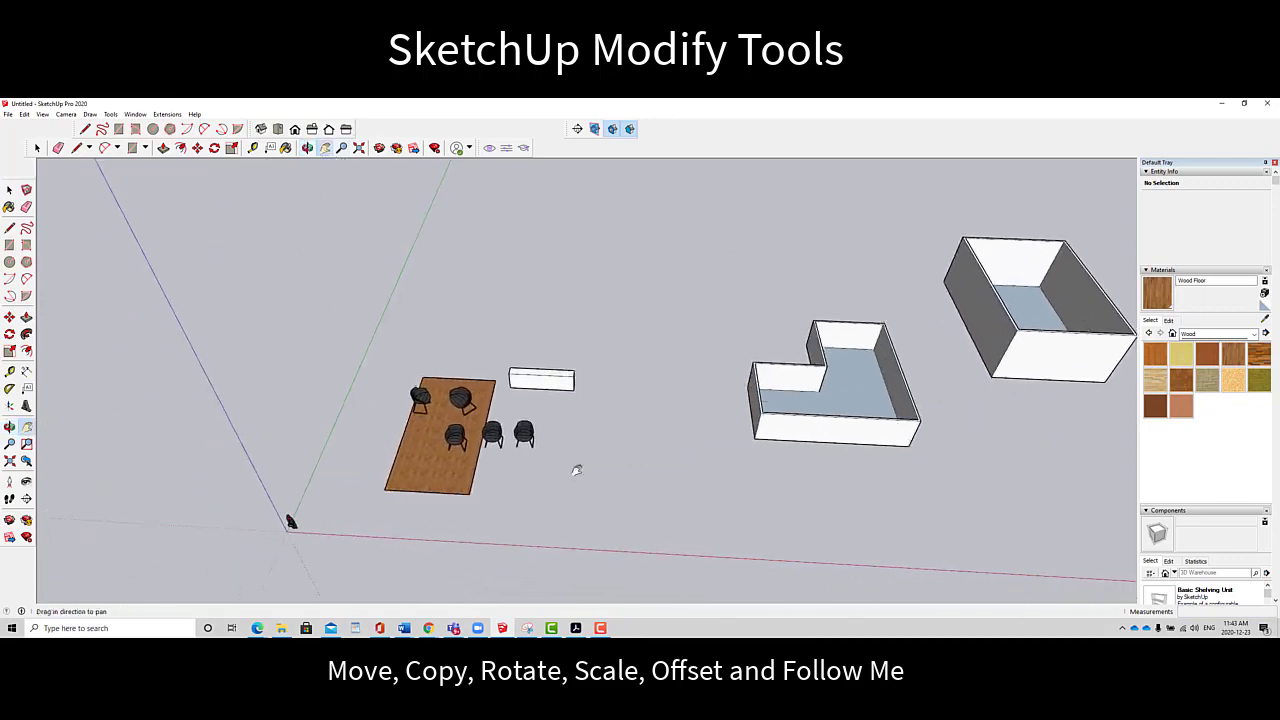
pyautogui.scroll(5, 560, 470)
pyautogui.press('space')
pyautogui.scroll(5, 624, 292)
pyautogui.click(665, 387)
pyautogui.press('o')
pyautogui.moveTo(474, 261); pyautogui.dragTo(732, 369)
pyautogui.scroll(3, 732, 369)
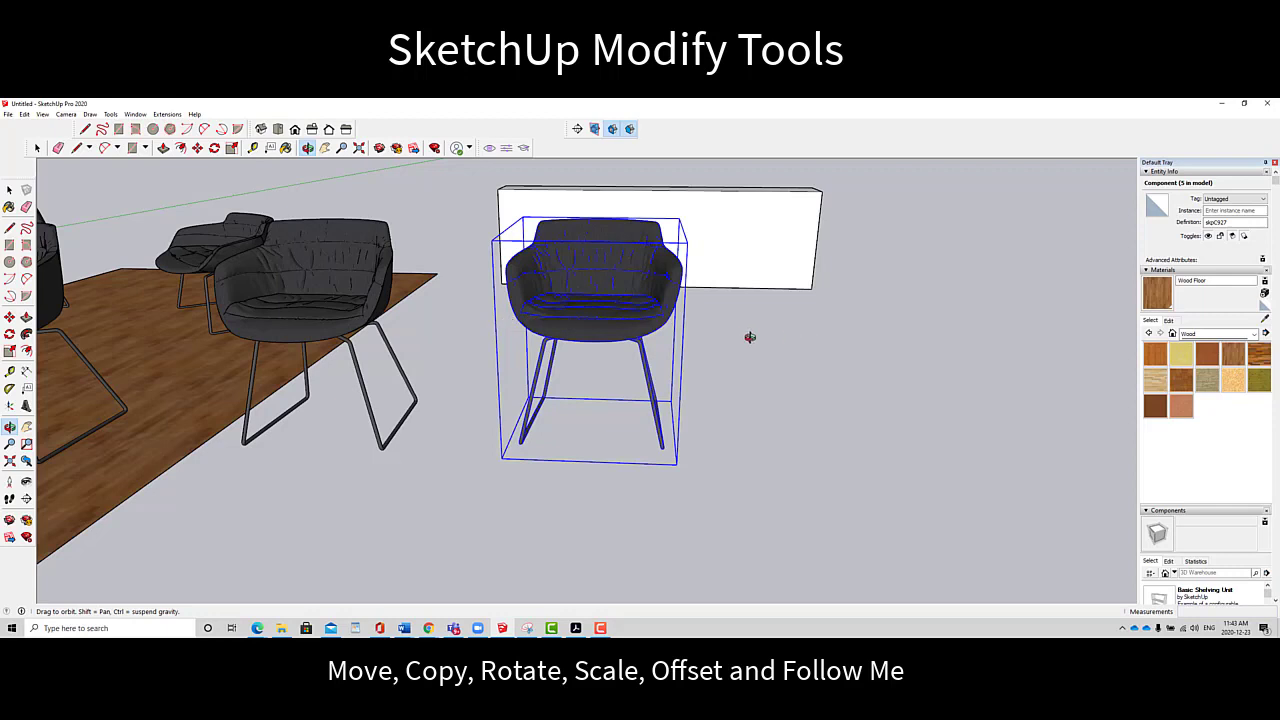
# Open the outermost chair component for editing and close it again twice, reselecting the whole chair each time
pyautogui.press('space')
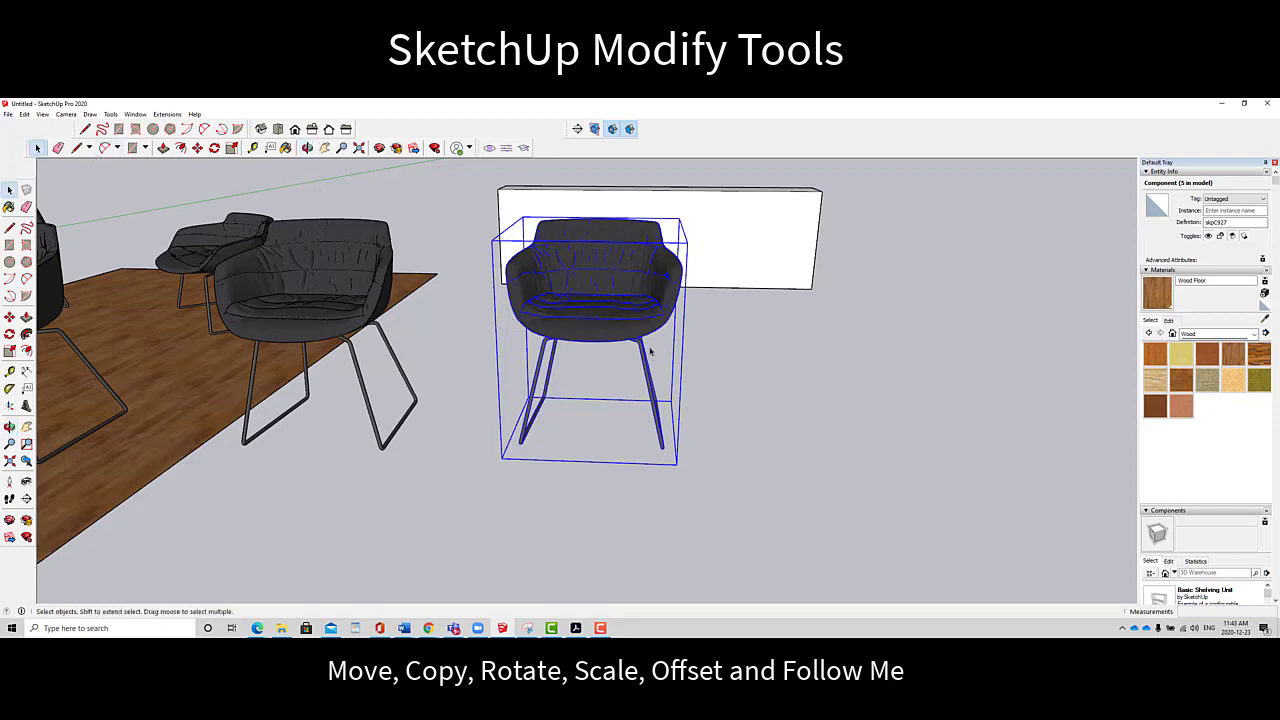
pyautogui.doubleClick(598, 301)
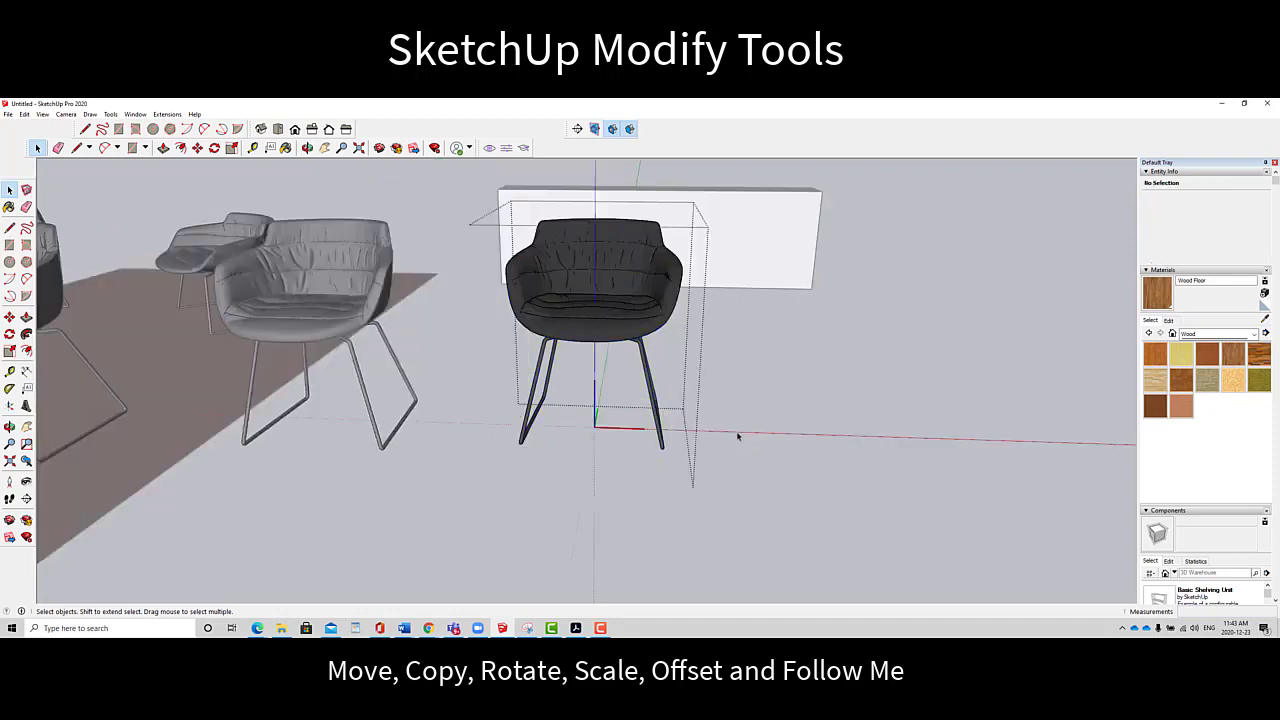
pyautogui.click(827, 357)
pyautogui.click(545, 282)
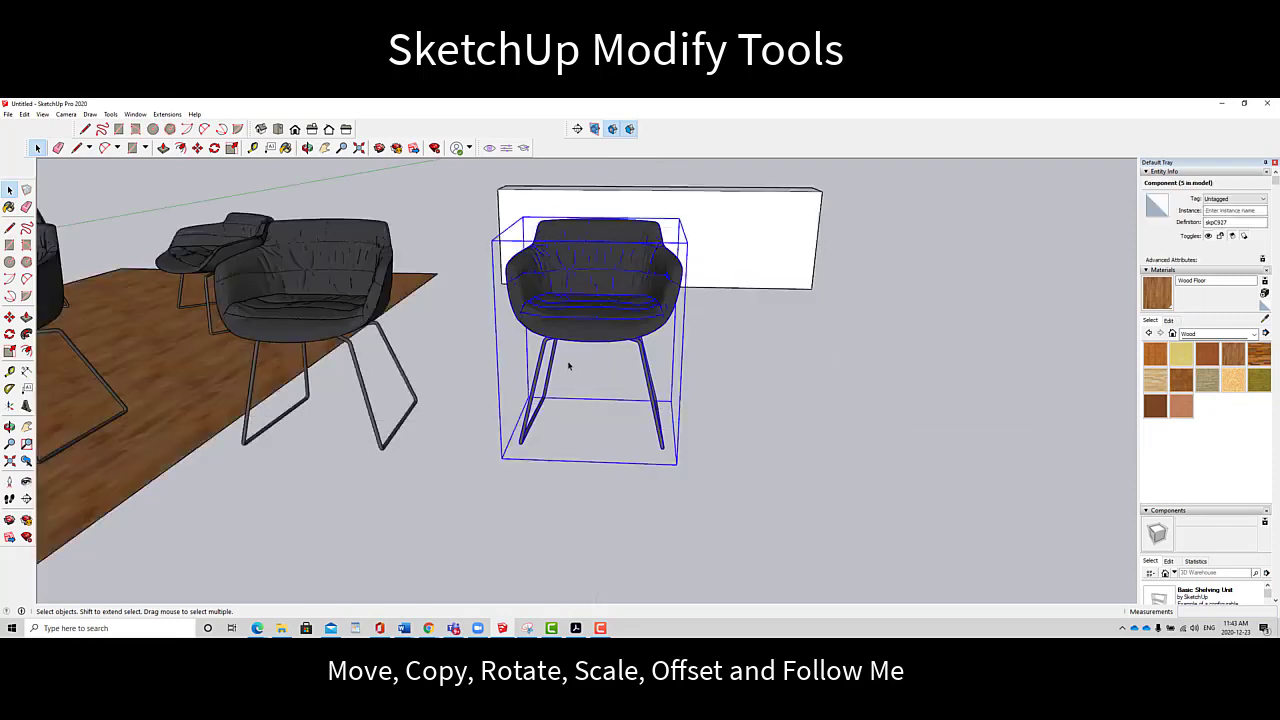
pyautogui.doubleClick(610, 301)
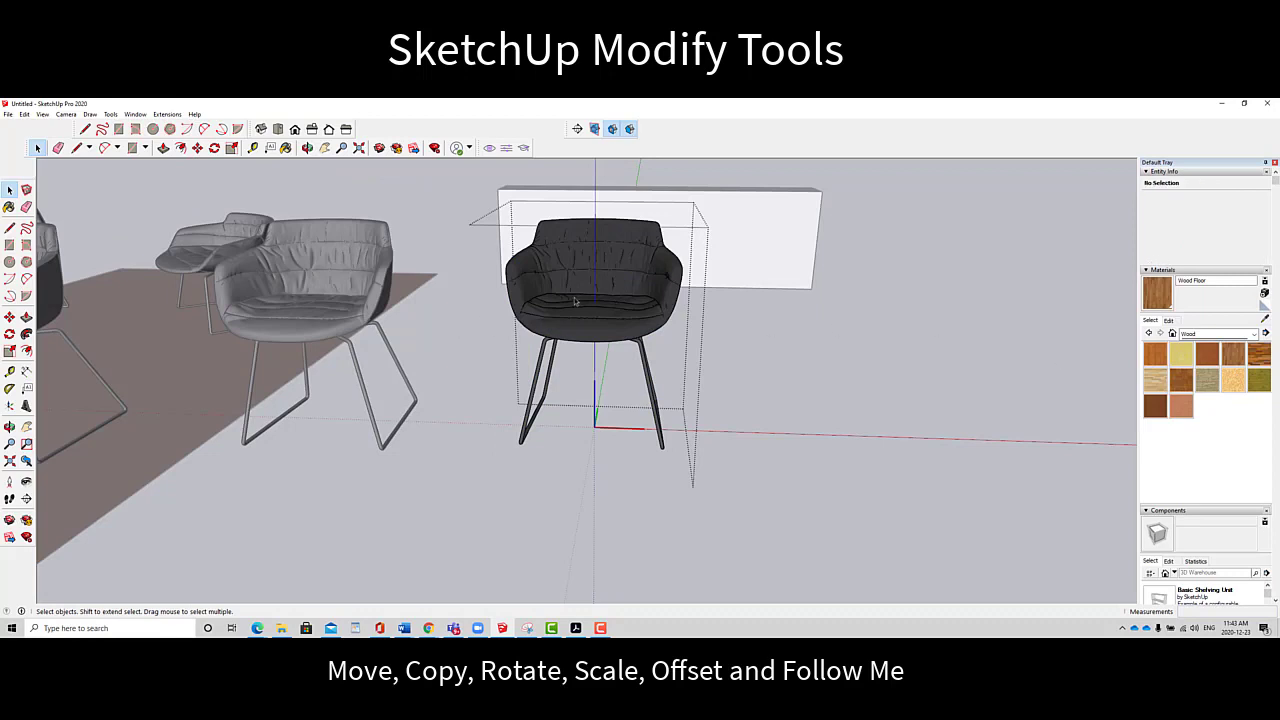
pyautogui.click(851, 372)
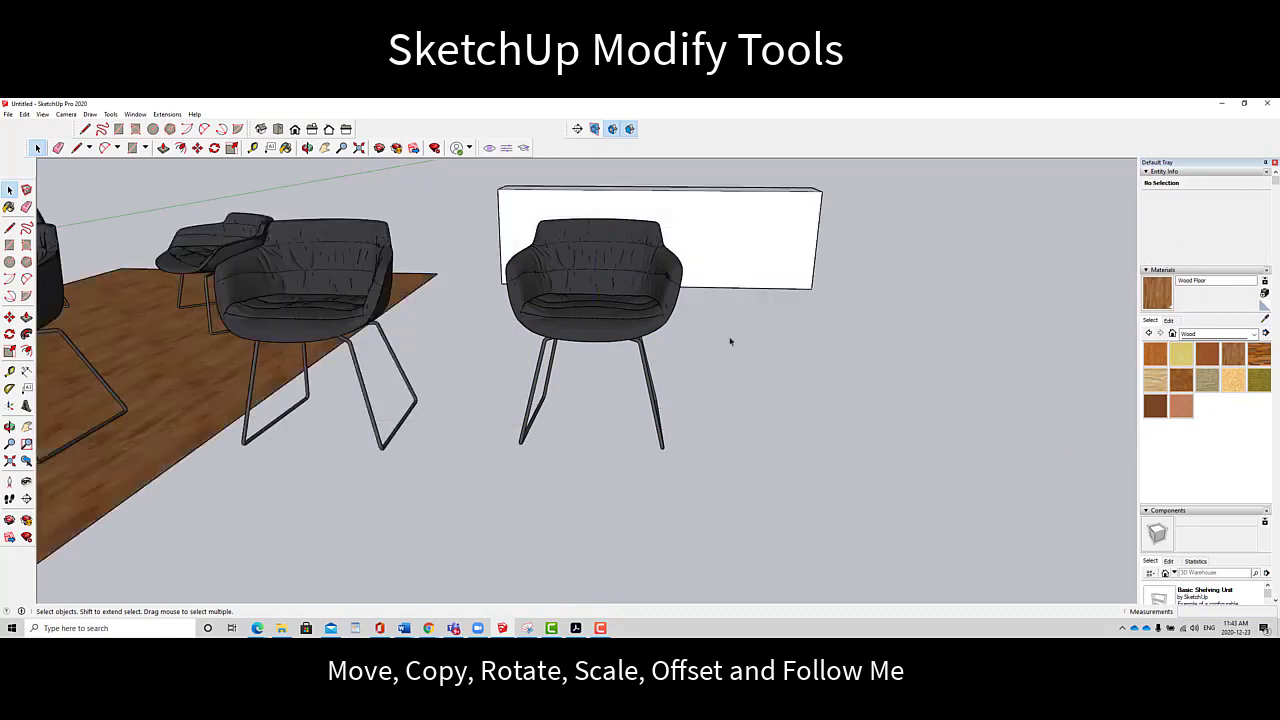
pyautogui.click(580, 308)
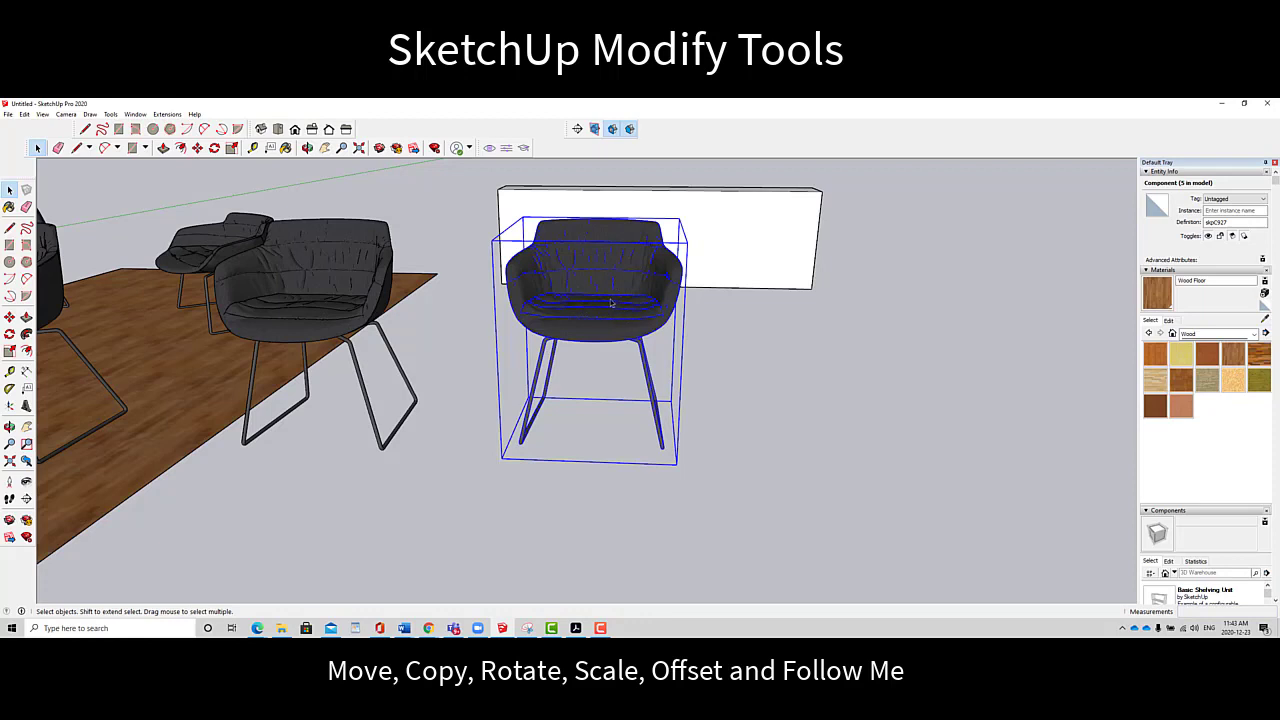
# Open the outermost chair component, select all of its seat geometry and paint it with Wood Board Cork, closing the component when finished
pyautogui.rightClick(600, 296)
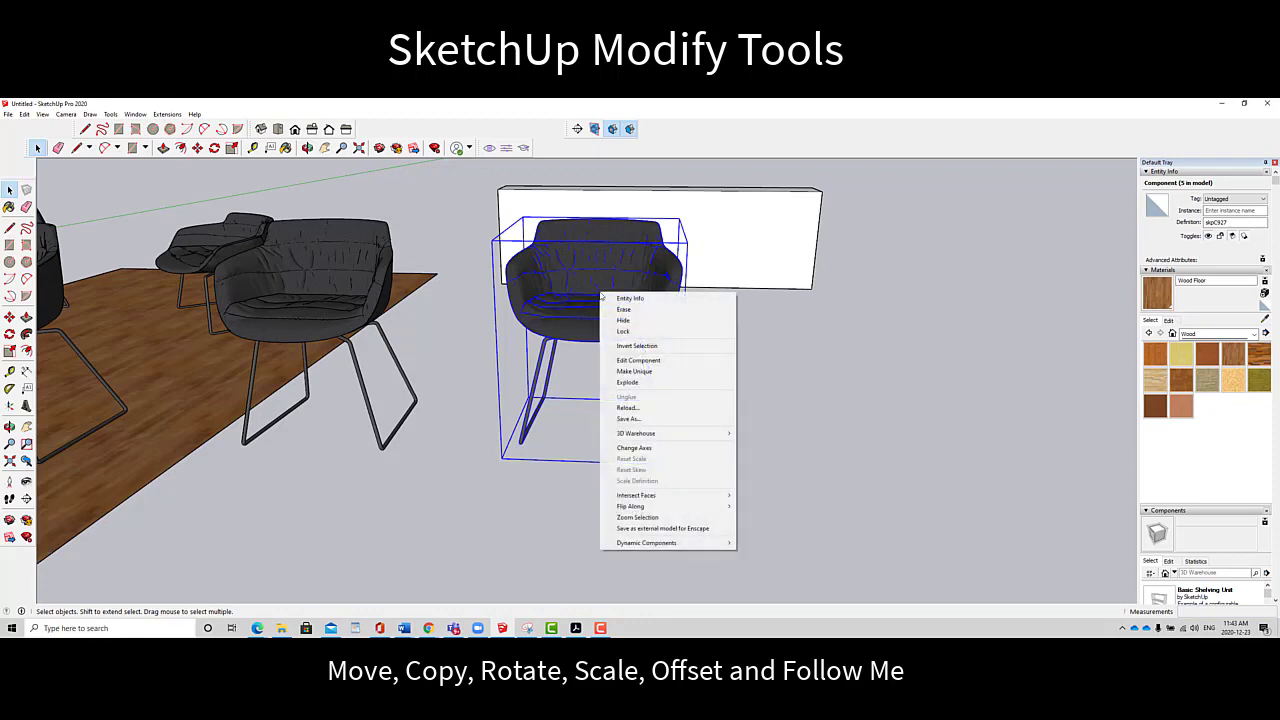
pyautogui.click(630, 360)
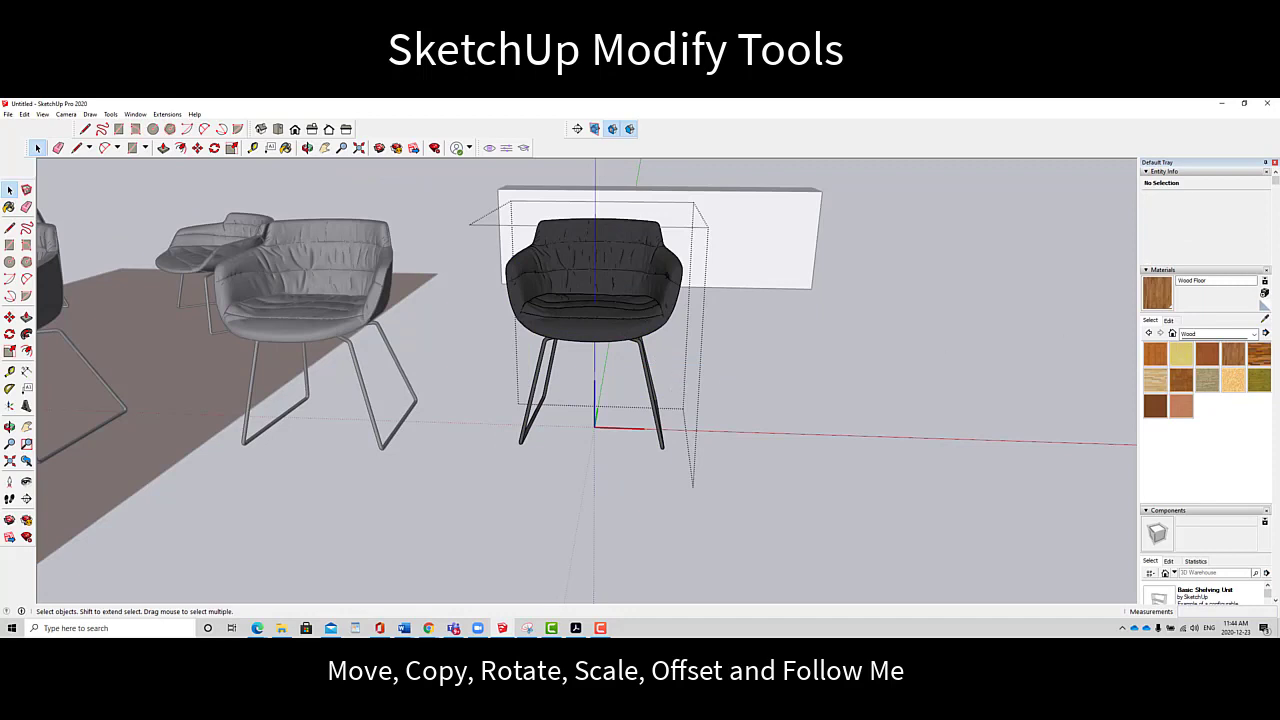
pyautogui.click(1156, 292)
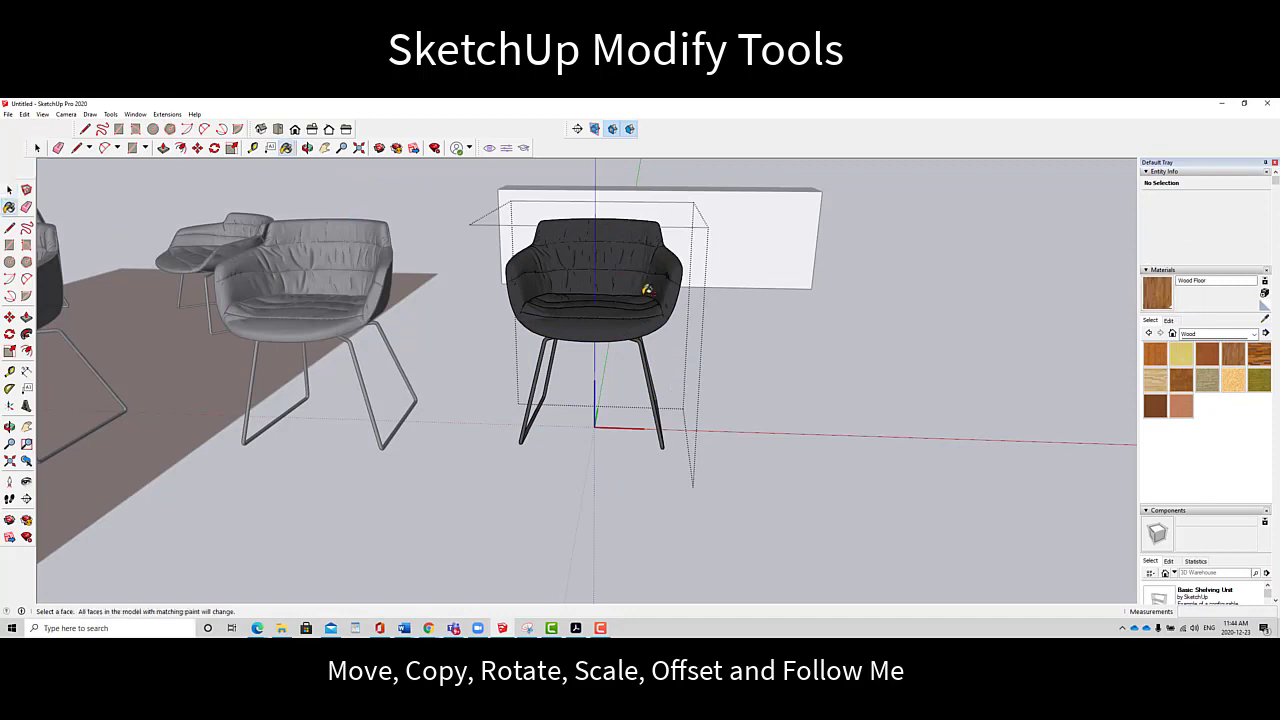
pyautogui.press('space')
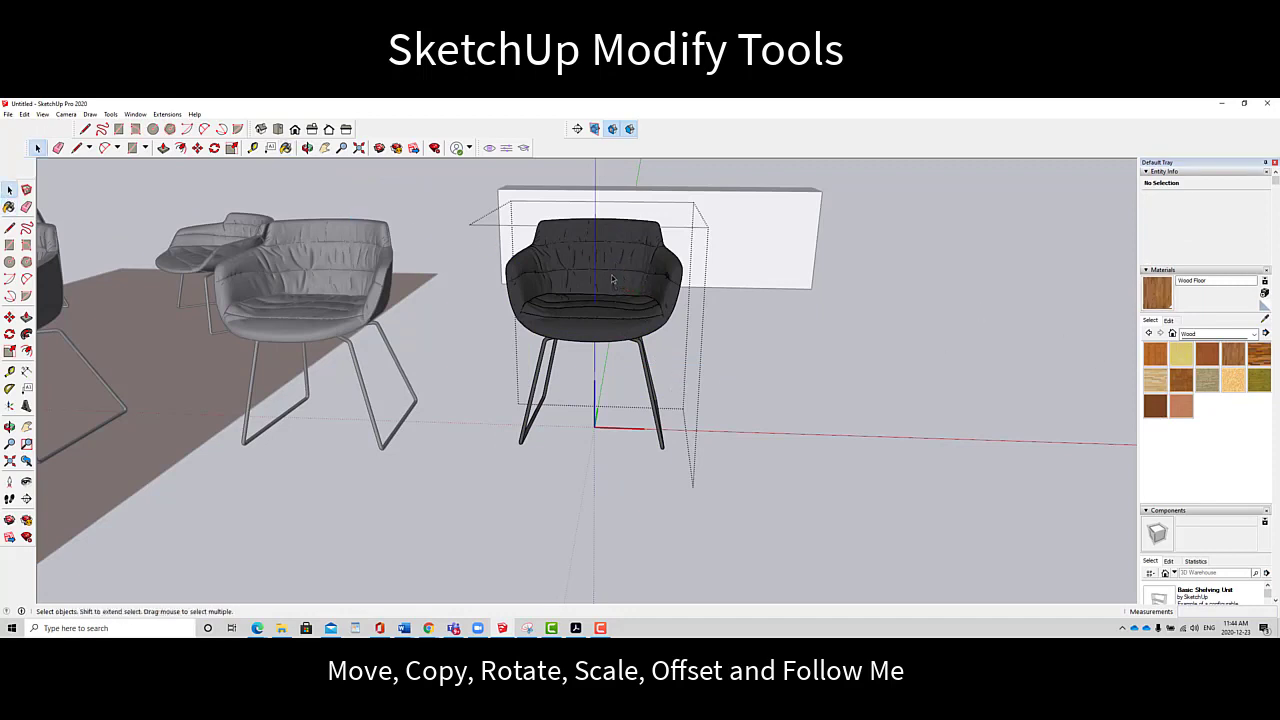
pyautogui.doubleClick(613, 281)
pyautogui.hotkey('ctrl', 'a')
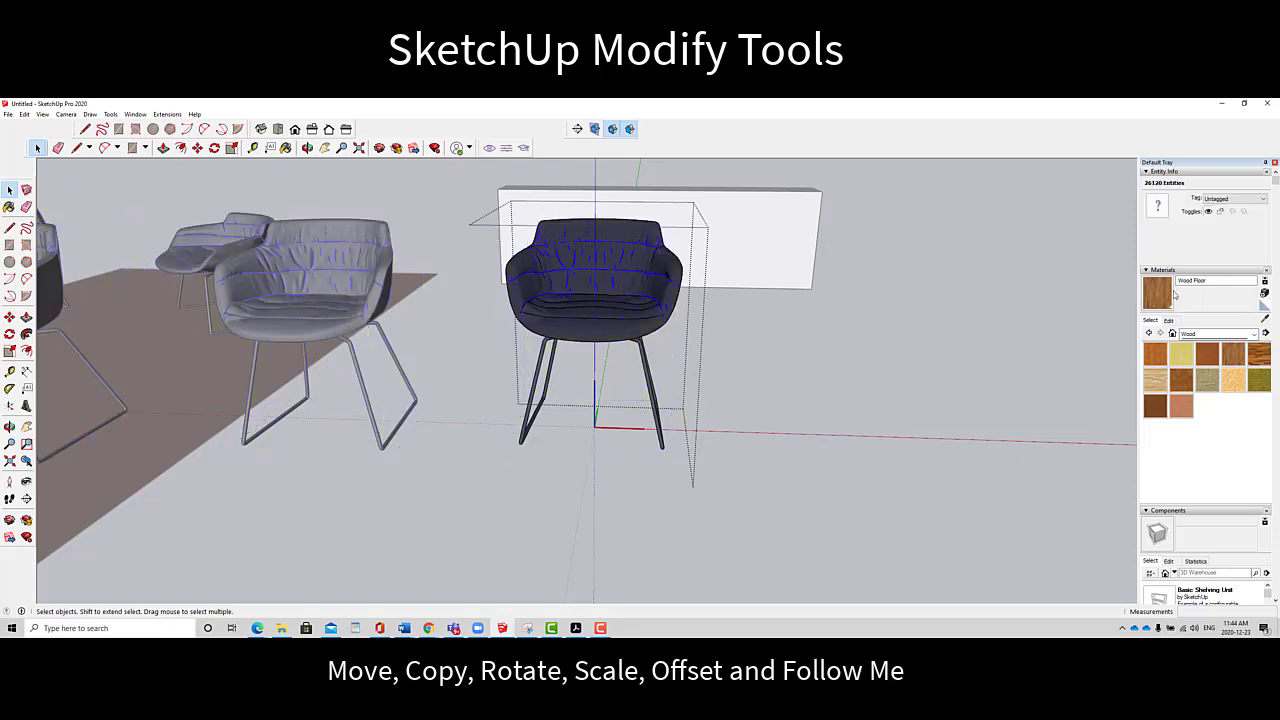
pyautogui.click(1181, 355)
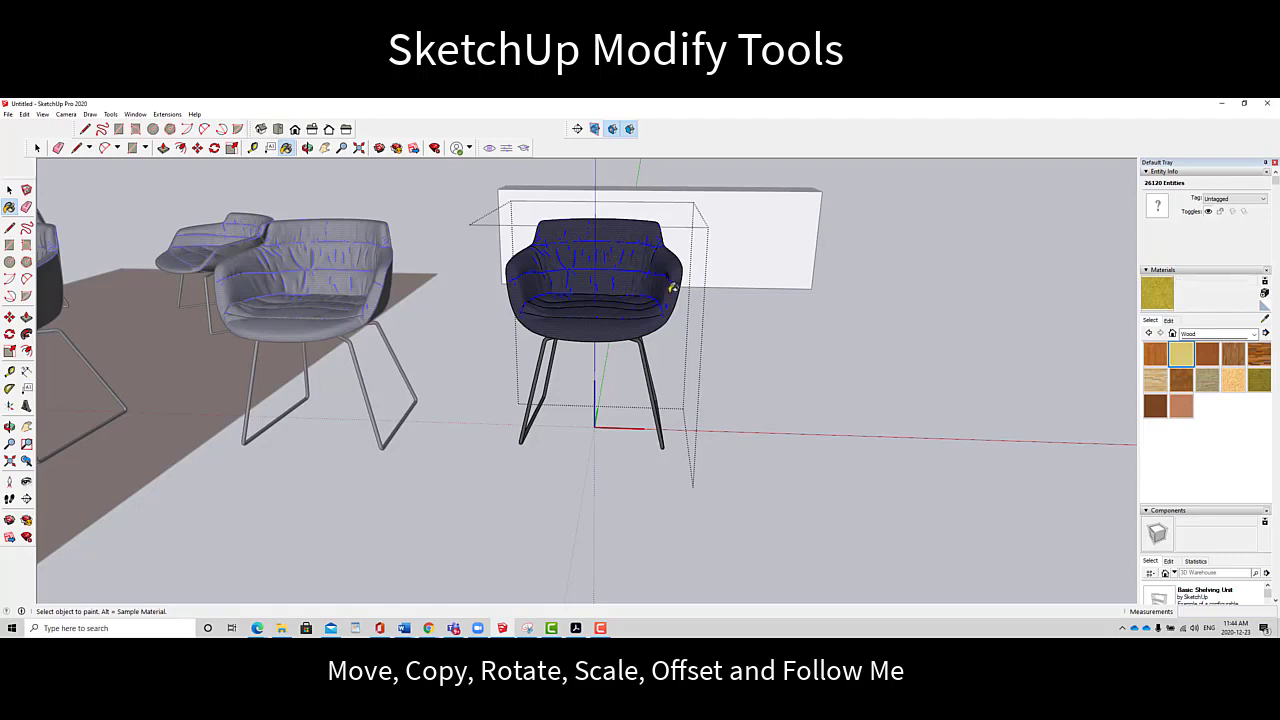
pyautogui.click(617, 284)
pyautogui.scroll(3, 617, 284)
pyautogui.scroll(-5, 630, 288)
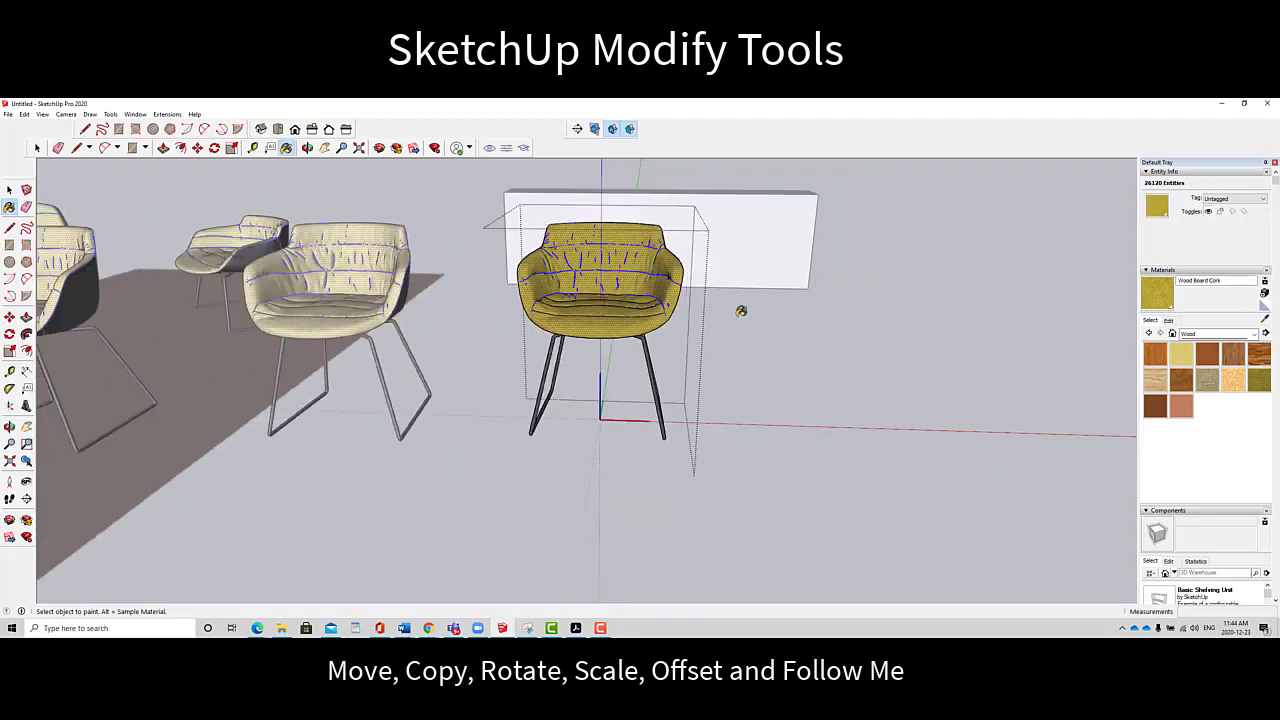
pyautogui.click(38, 148)
pyautogui.click(786, 372)
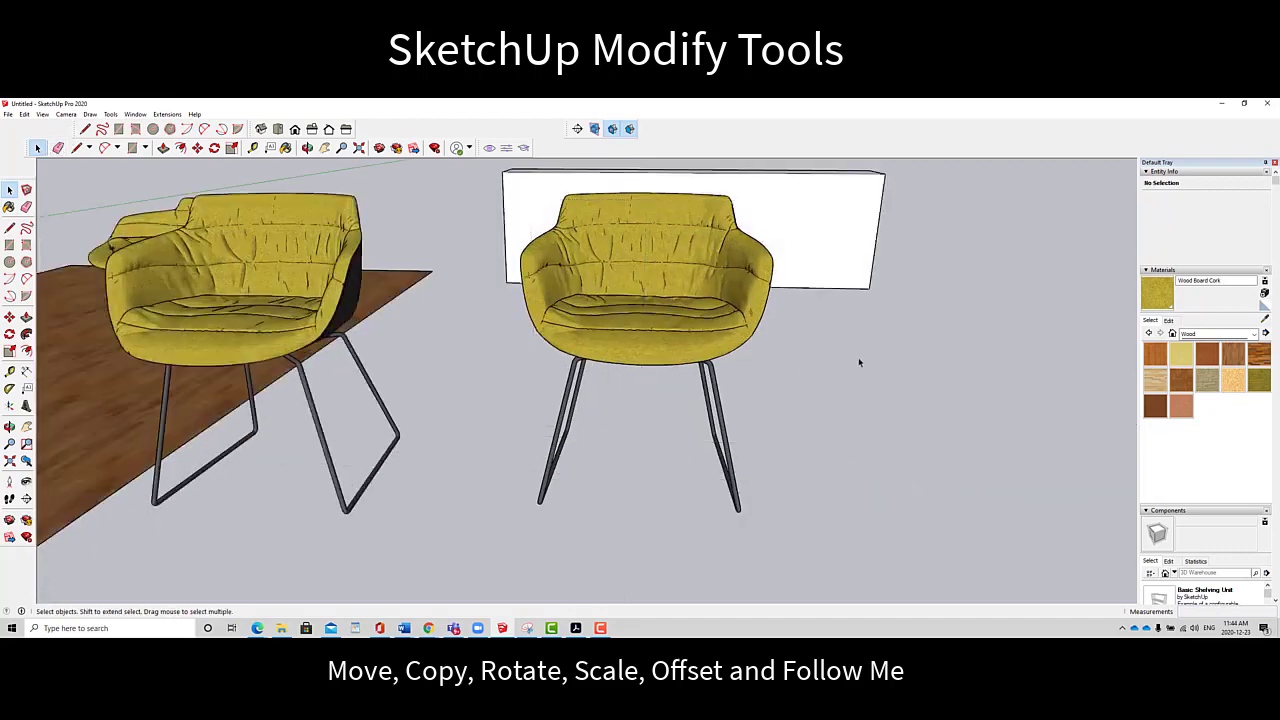
# Inside the chair component, measure the width across the armrests and resize the component so that width becomes 24"
pyautogui.click(677, 338)
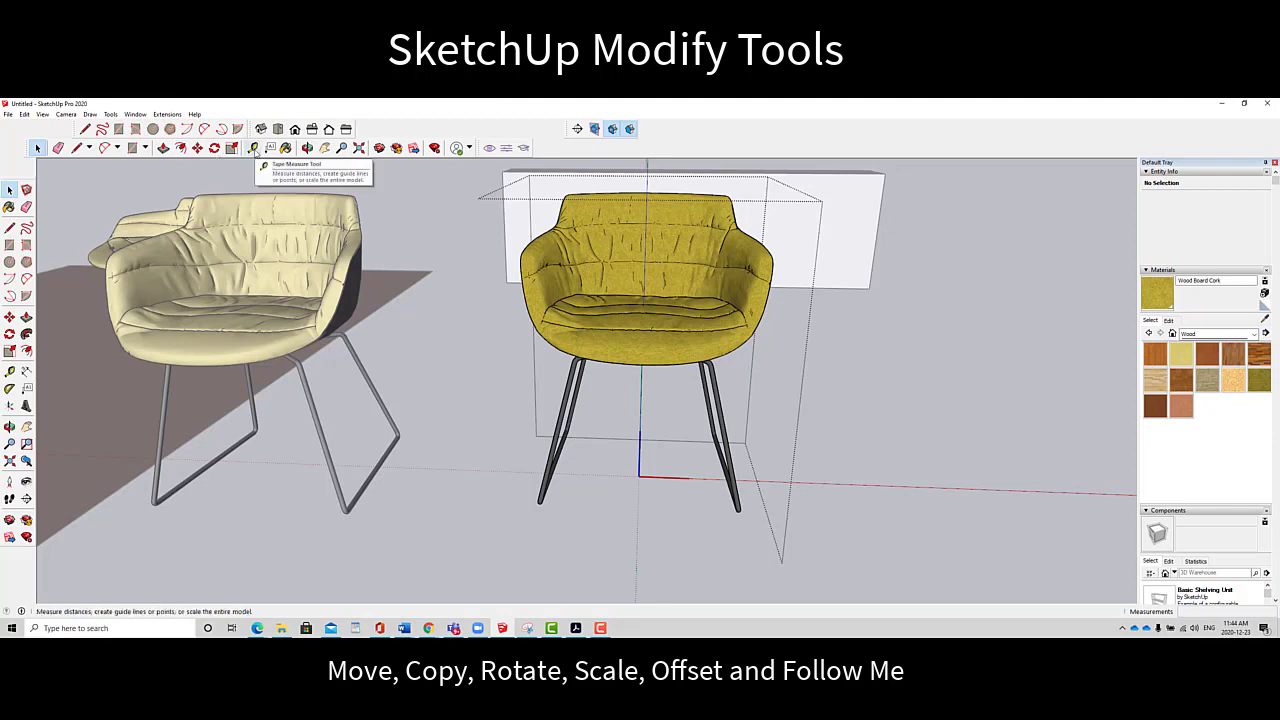
pyautogui.click(253, 148)
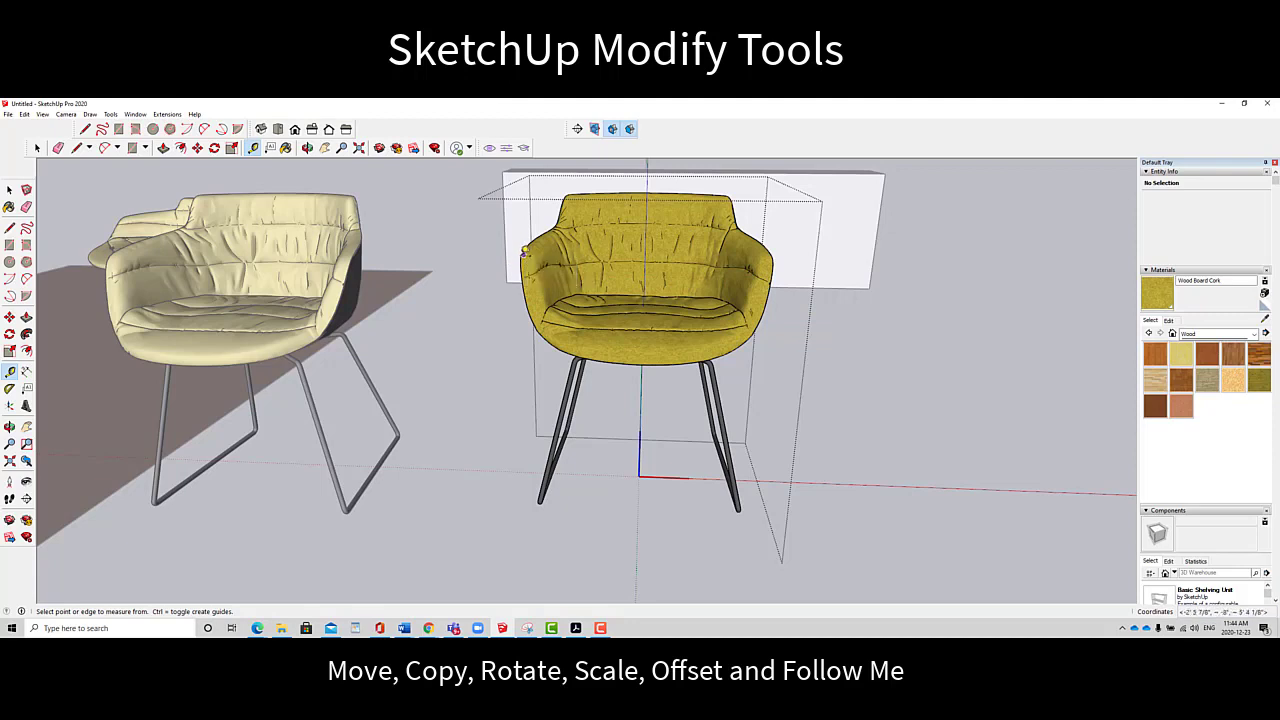
pyautogui.click(522, 252)
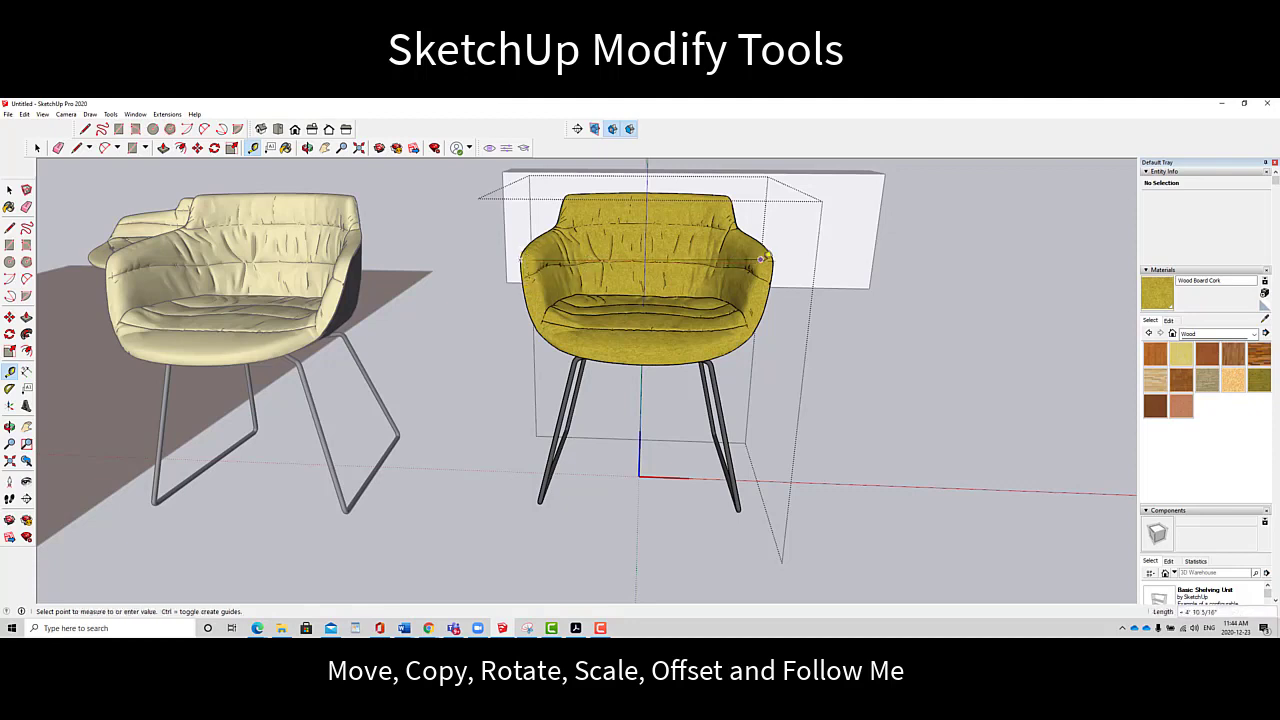
pyautogui.click(777, 263)
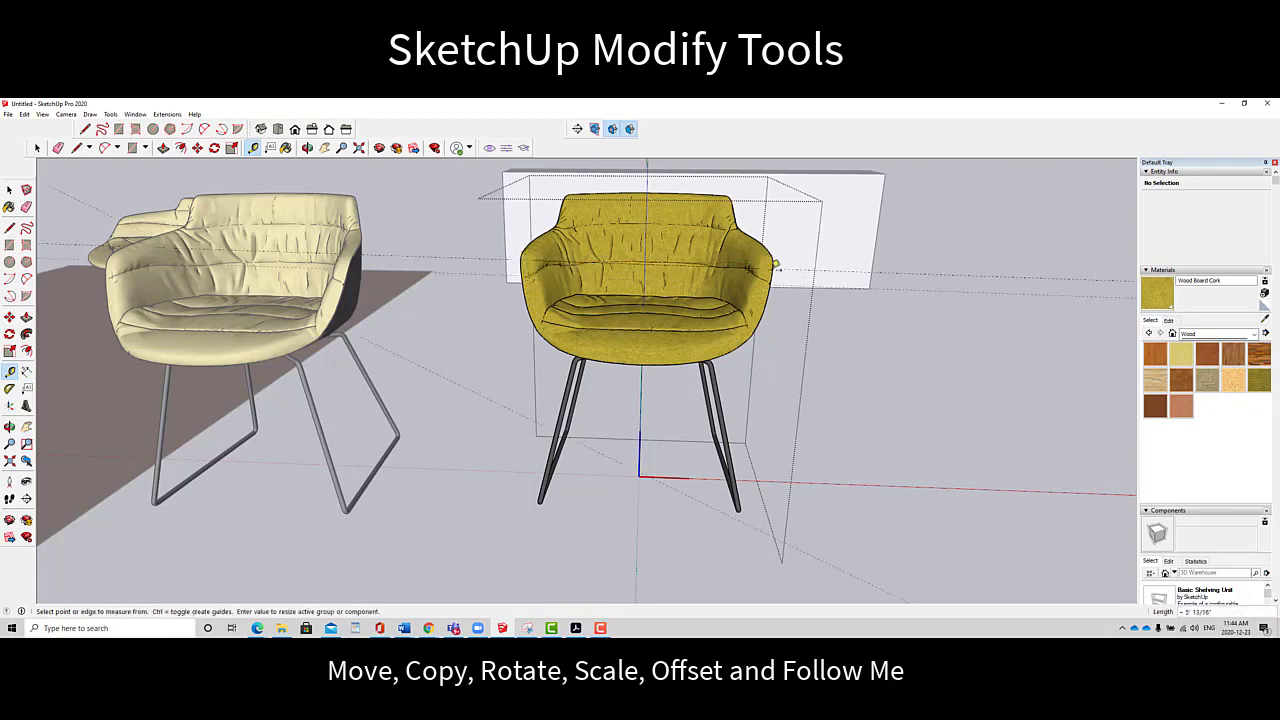
pyautogui.write('24')
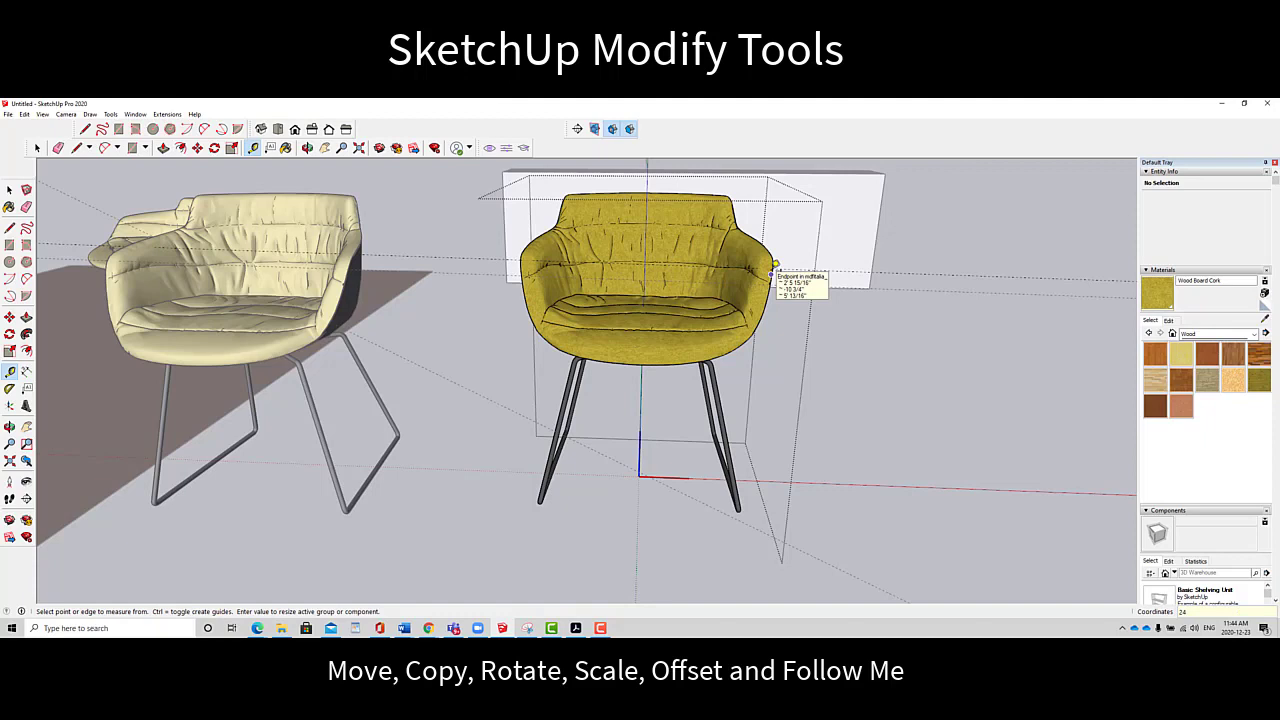
pyautogui.press('Return')
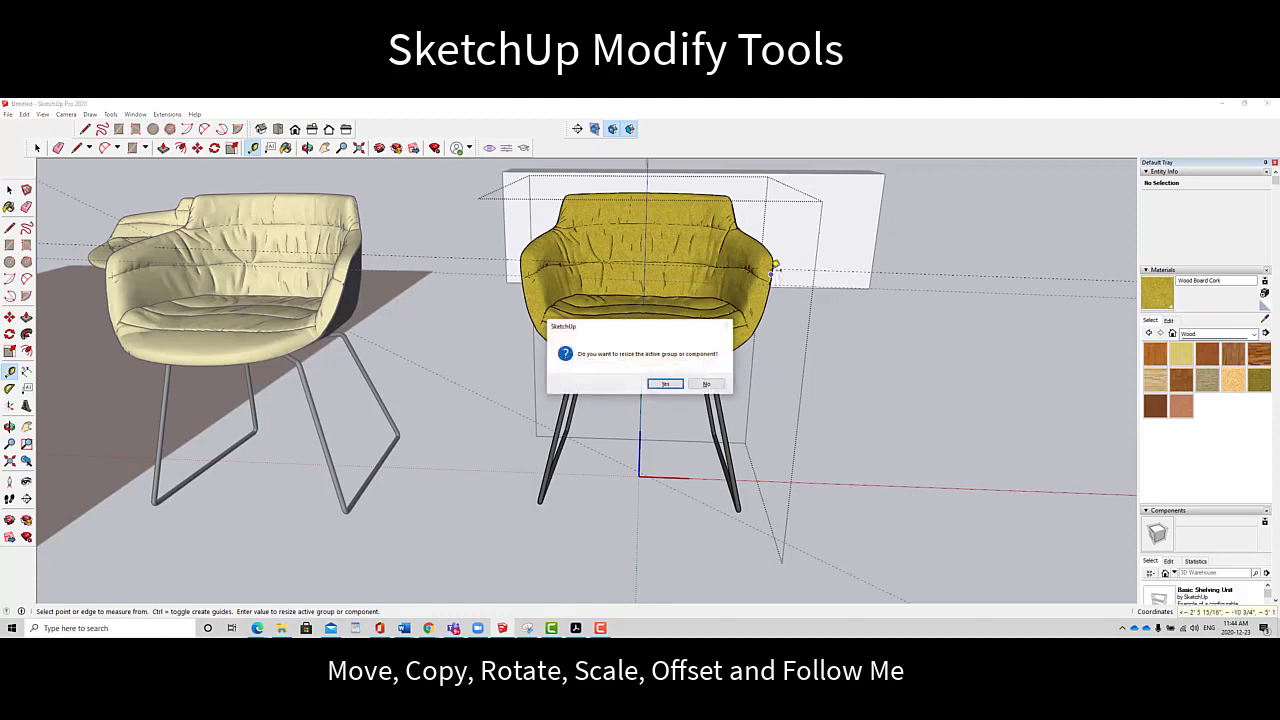
pyautogui.click(664, 384)
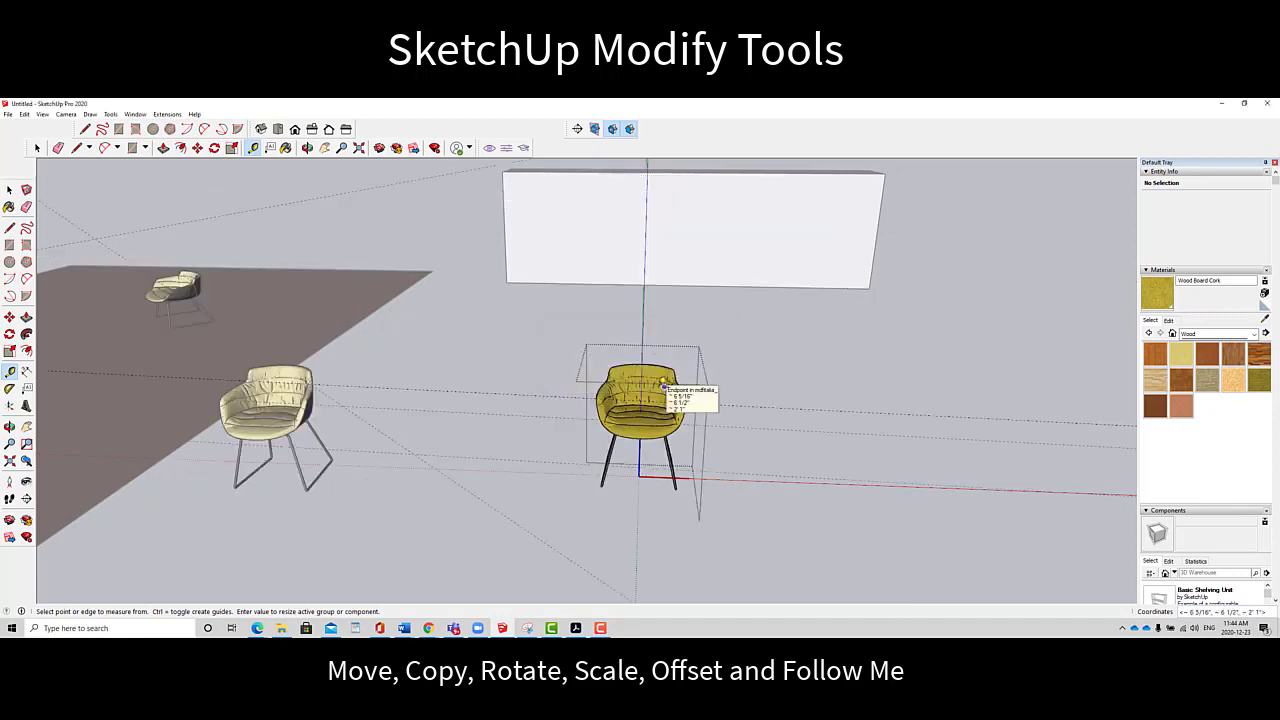
pyautogui.click(38, 148)
pyautogui.click(38, 148)
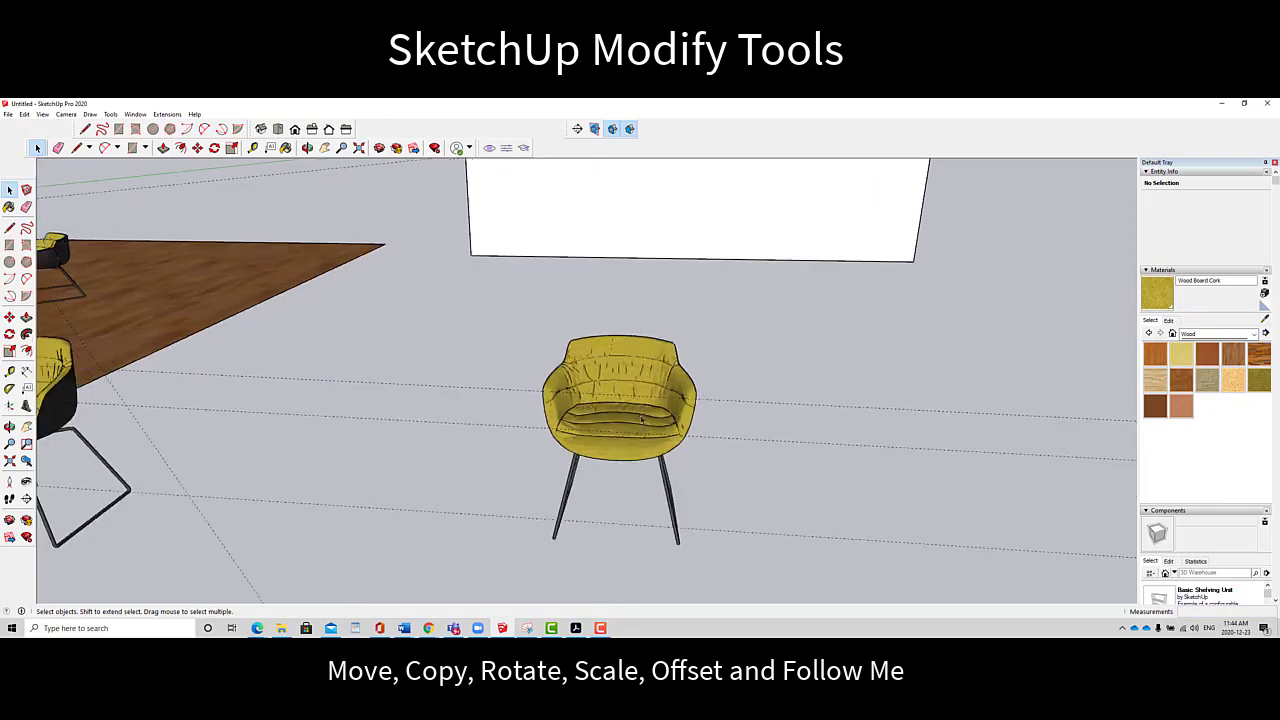
# Select the whole resized chair and measure its width from one armrest to the other
pyautogui.click(615, 420)
pyautogui.click(307, 147)
pyautogui.moveTo(700, 420); pyautogui.dragTo(815, 447)
pyautogui.click(252, 147)
pyautogui.click(550, 398)
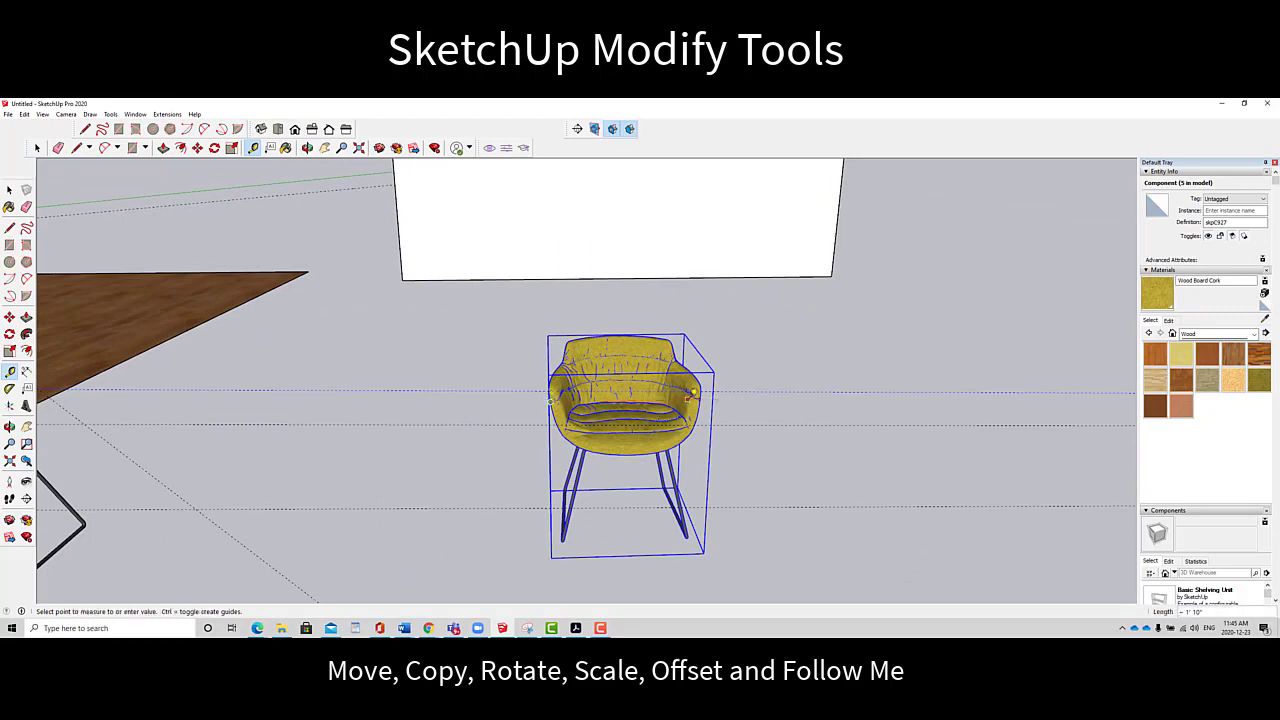
pyautogui.click(706, 398)
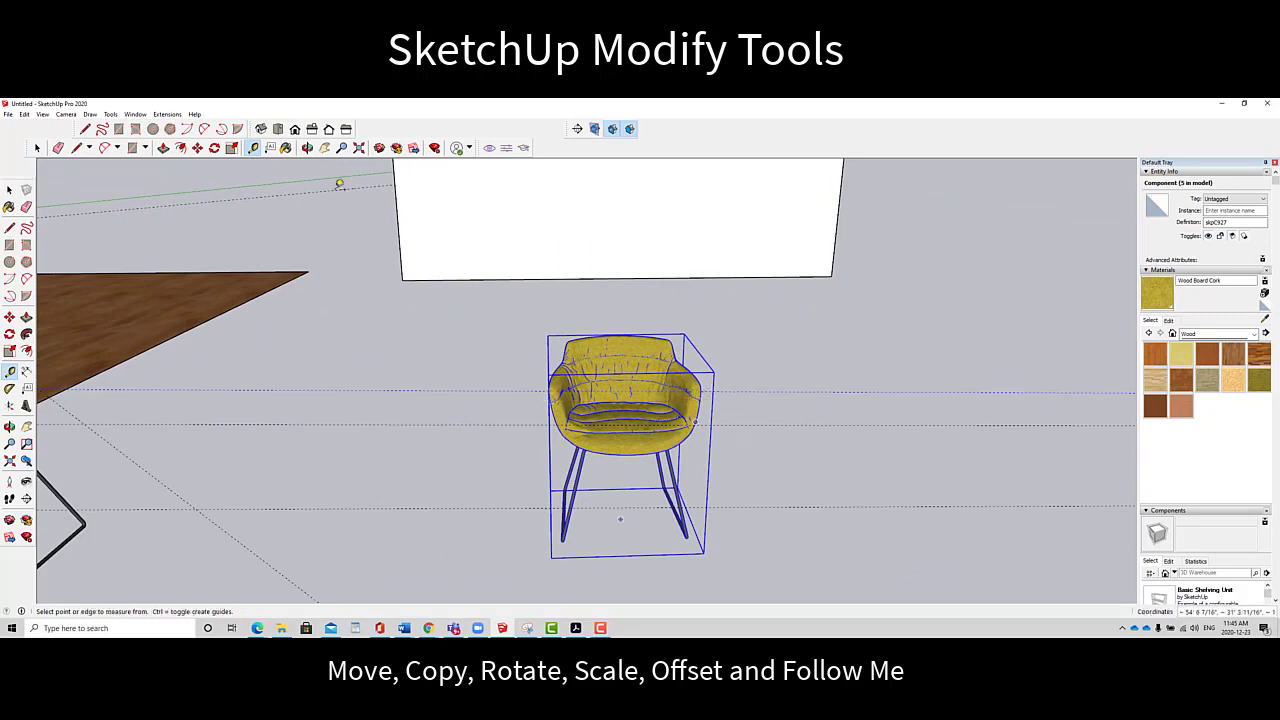
# Examine the resized chair up close, opening its component briefly and reselecting the whole chair
pyautogui.click(325, 147)
pyautogui.scroll(4, 512, 321)
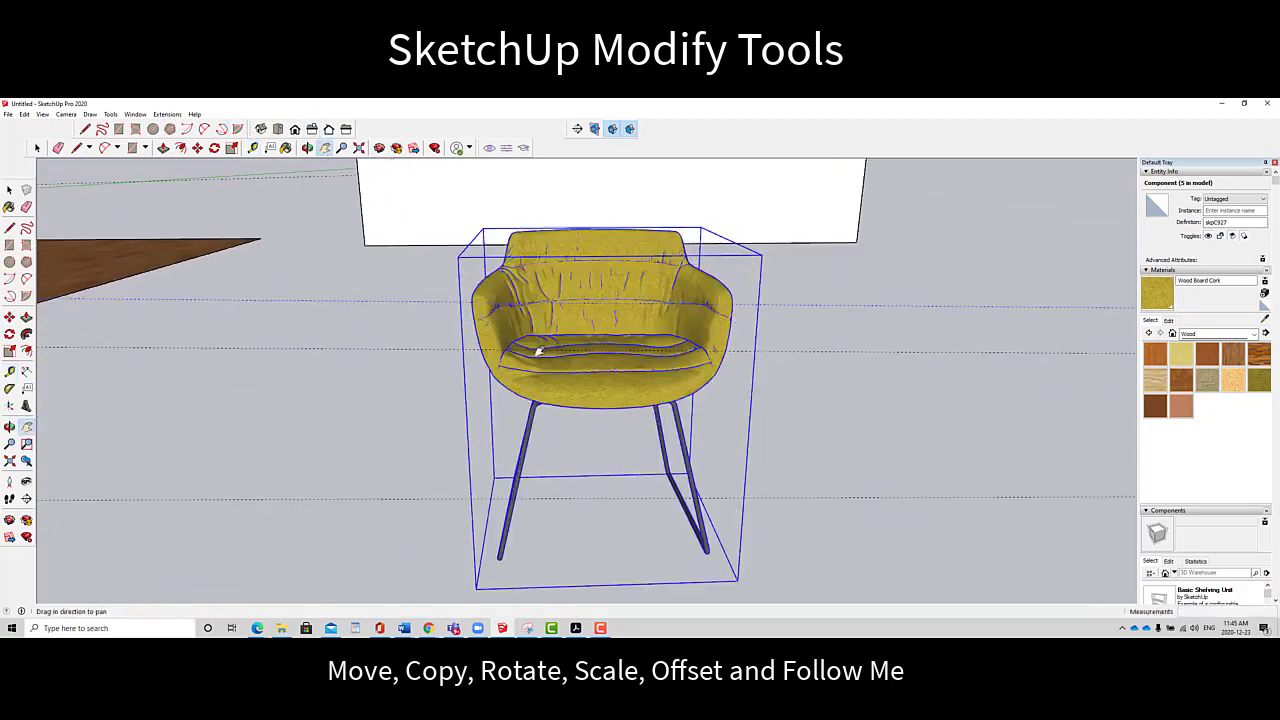
pyautogui.moveTo(545, 350); pyautogui.dragTo(541, 321)
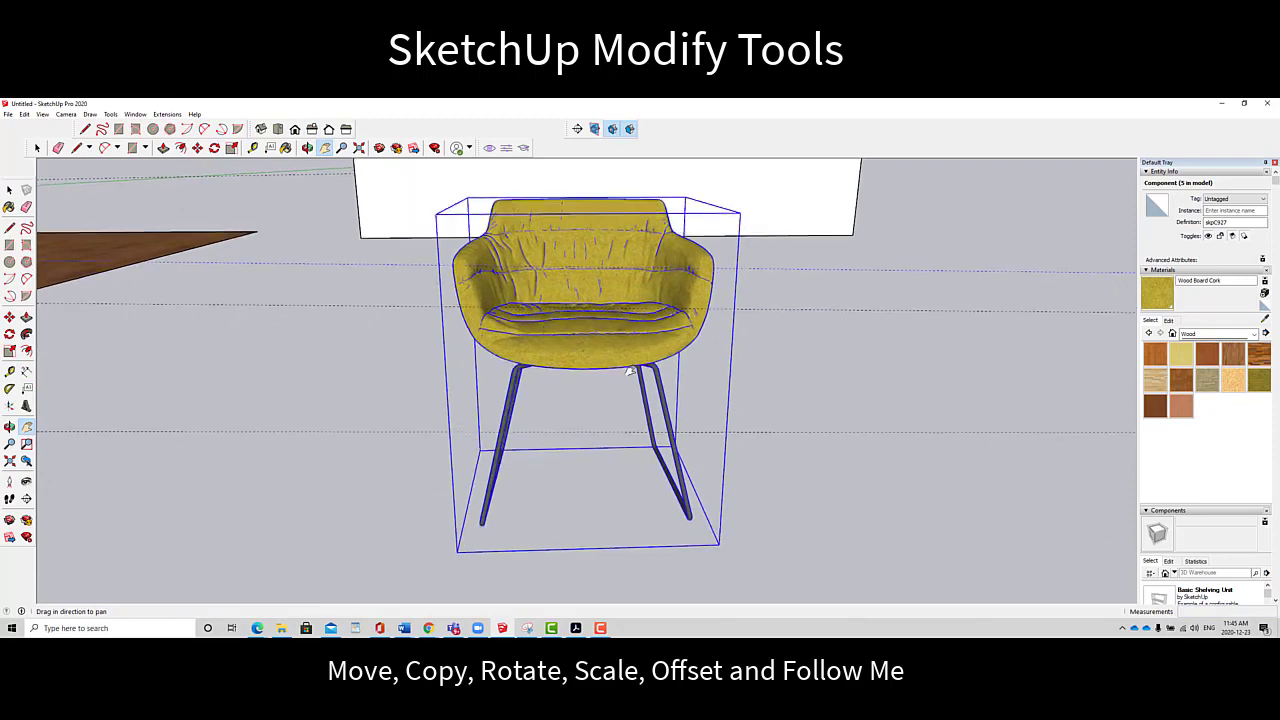
pyautogui.press('space')
pyautogui.doubleClick(611, 312)
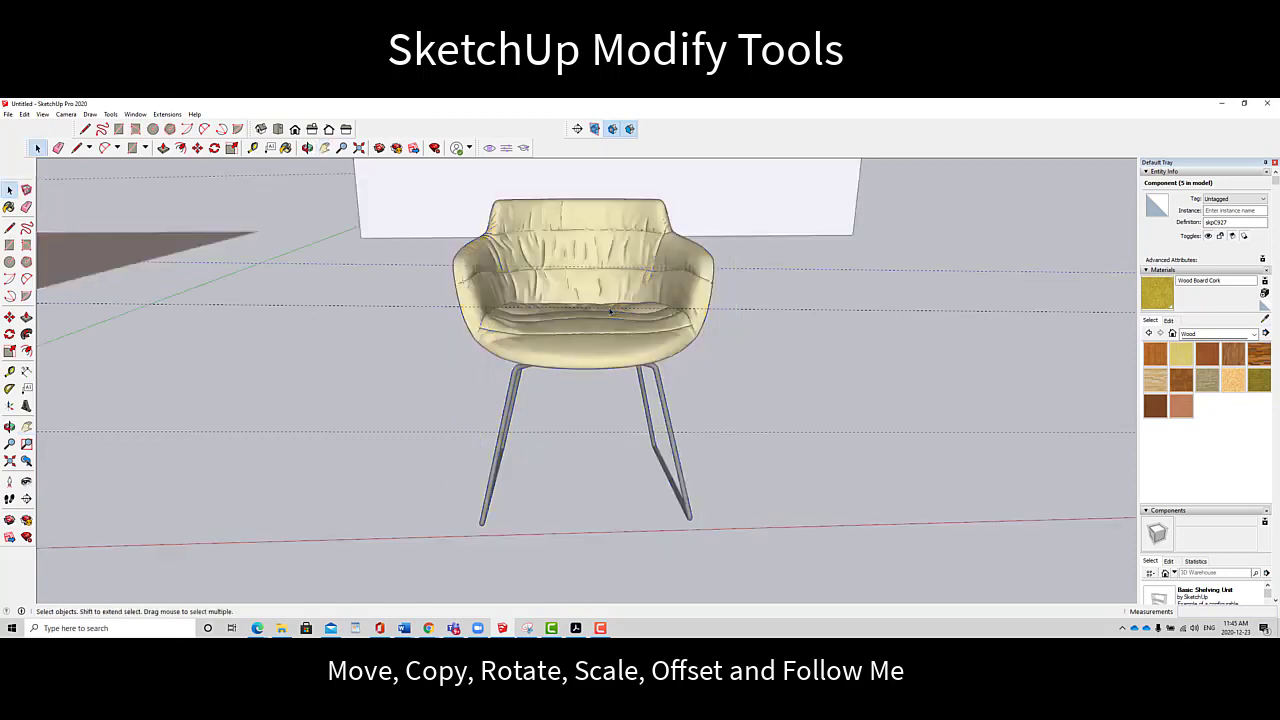
pyautogui.click(924, 240)
pyautogui.click(533, 339)
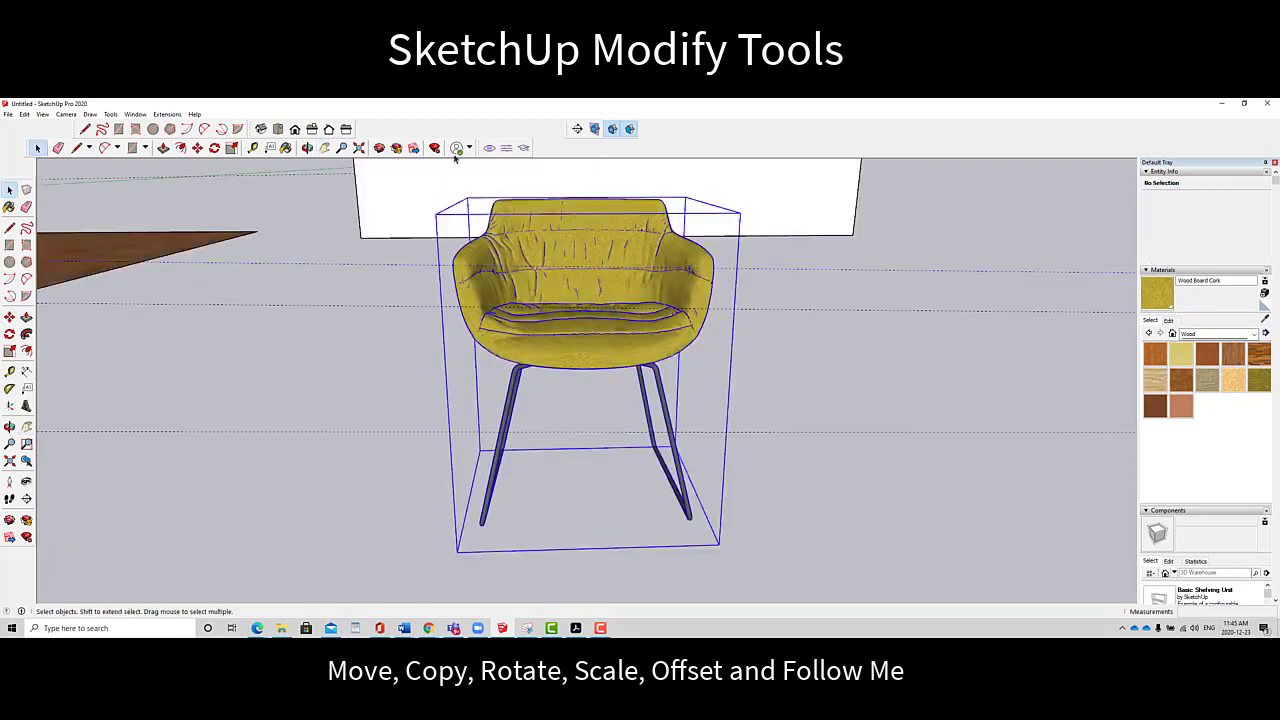
# Try to resize from outside the chair component by measuring across the armrests and entering a new width, declining the model resize
pyautogui.click(252, 147)
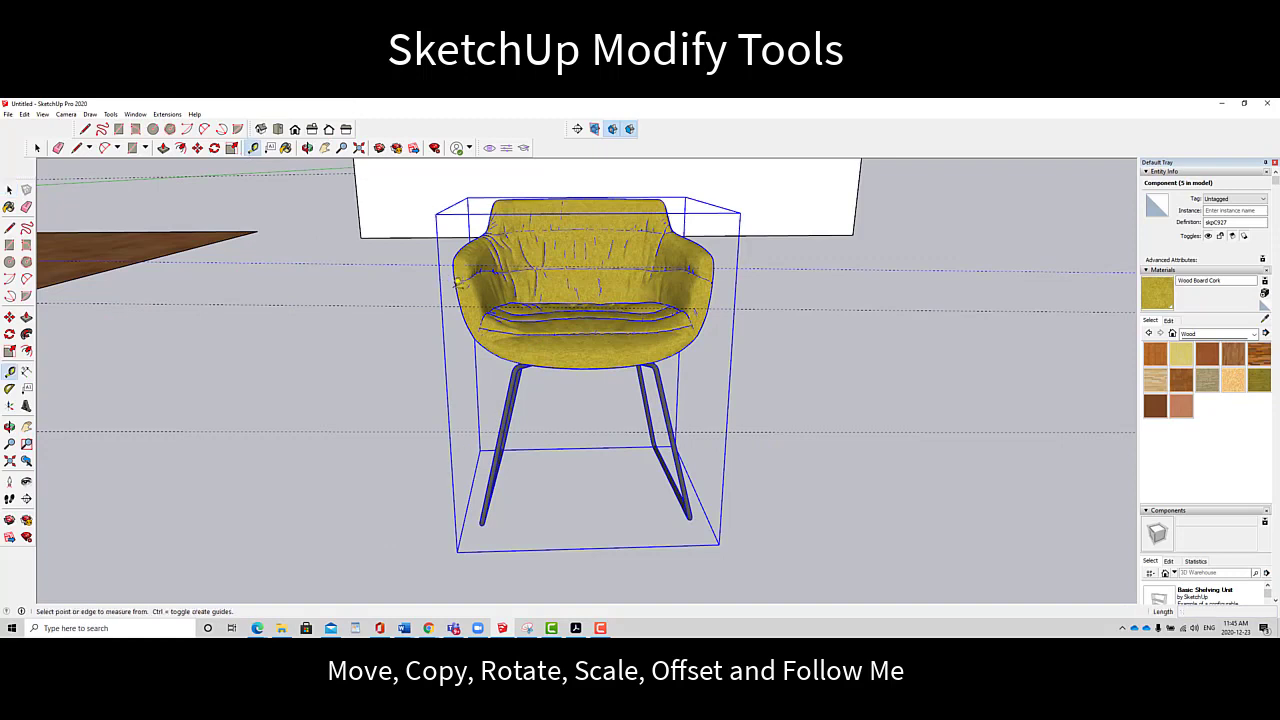
pyautogui.click(456, 289)
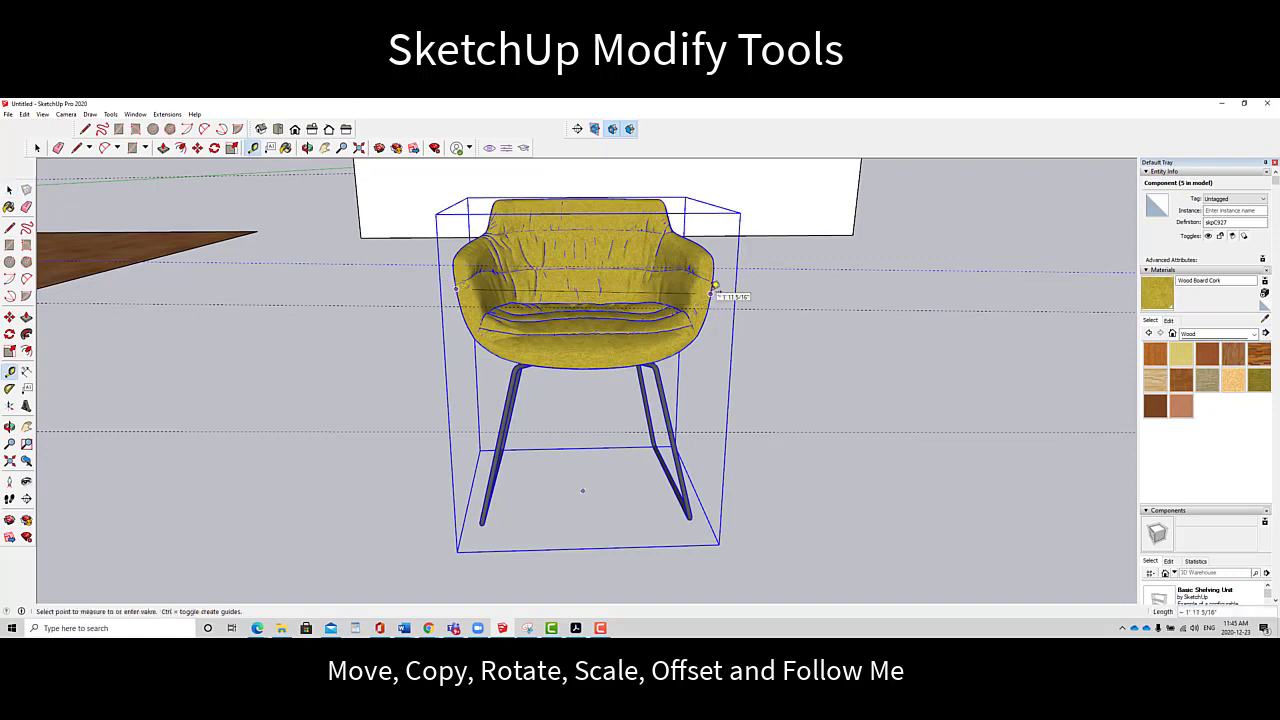
pyautogui.click(714, 286)
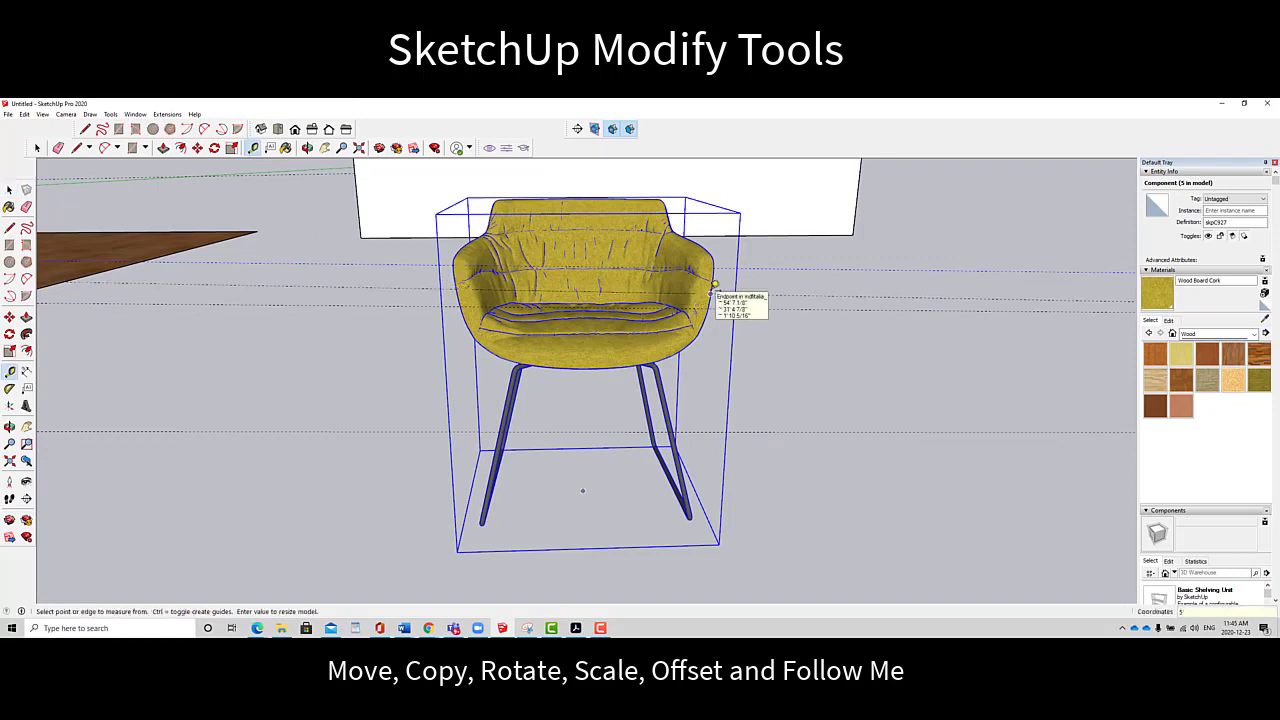
pyautogui.press('Return')
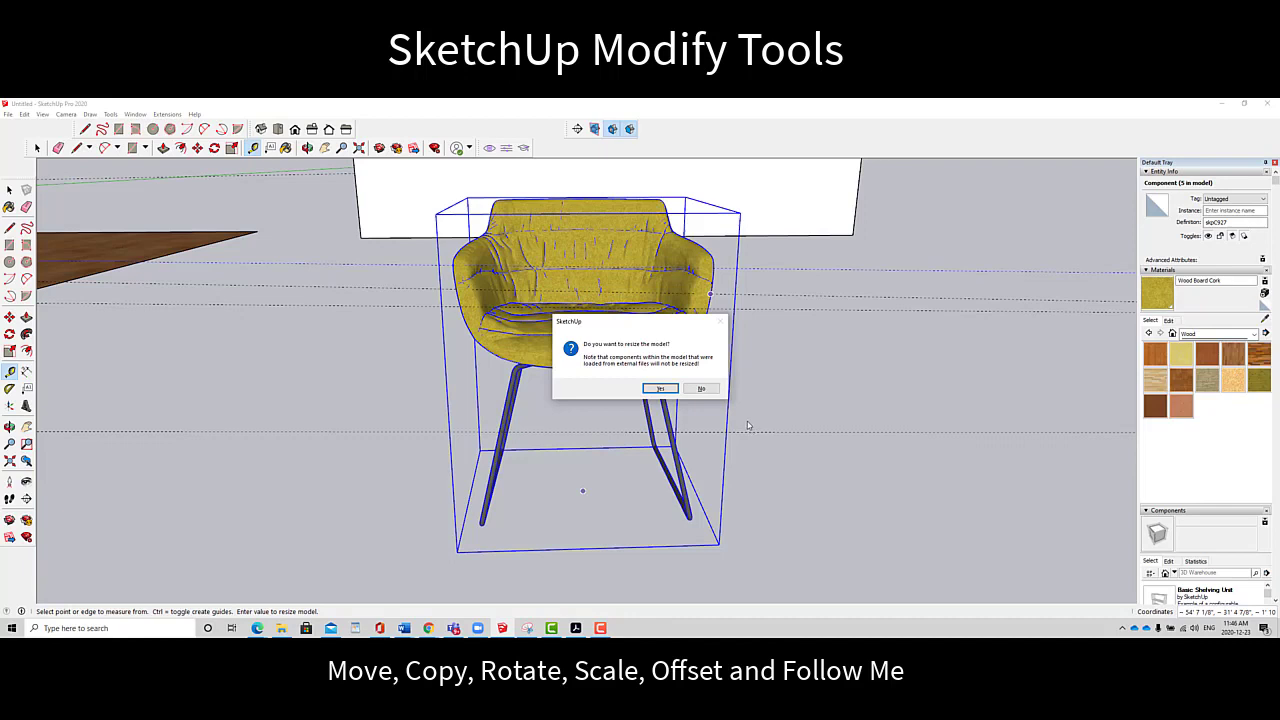
pyautogui.click(702, 389)
pyautogui.press('space')
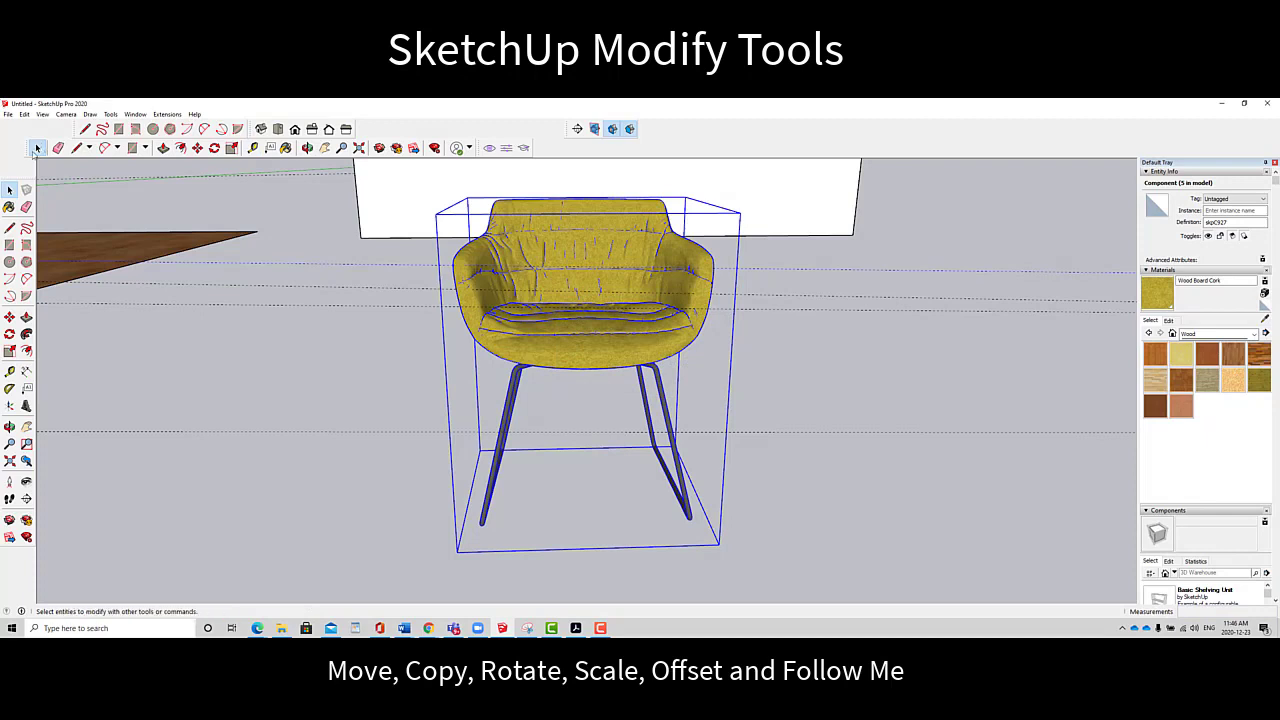
# Open the chair component down to its seat geometry, measure across the armrests, resize the component with a new width and close it
pyautogui.doubleClick(587, 302)
pyautogui.doubleClick(593, 287)
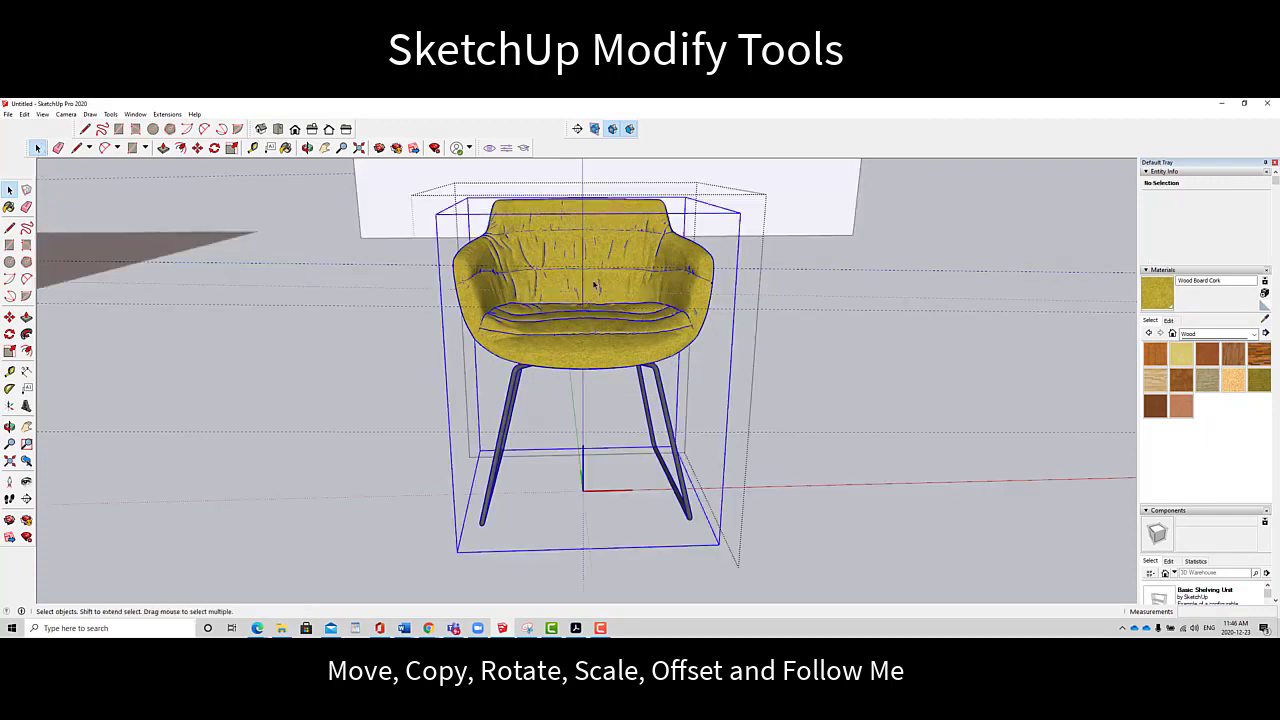
pyautogui.click(591, 285)
pyautogui.press('t')
pyautogui.click(463, 300)
pyautogui.click(715, 302)
pyautogui.press('Return')
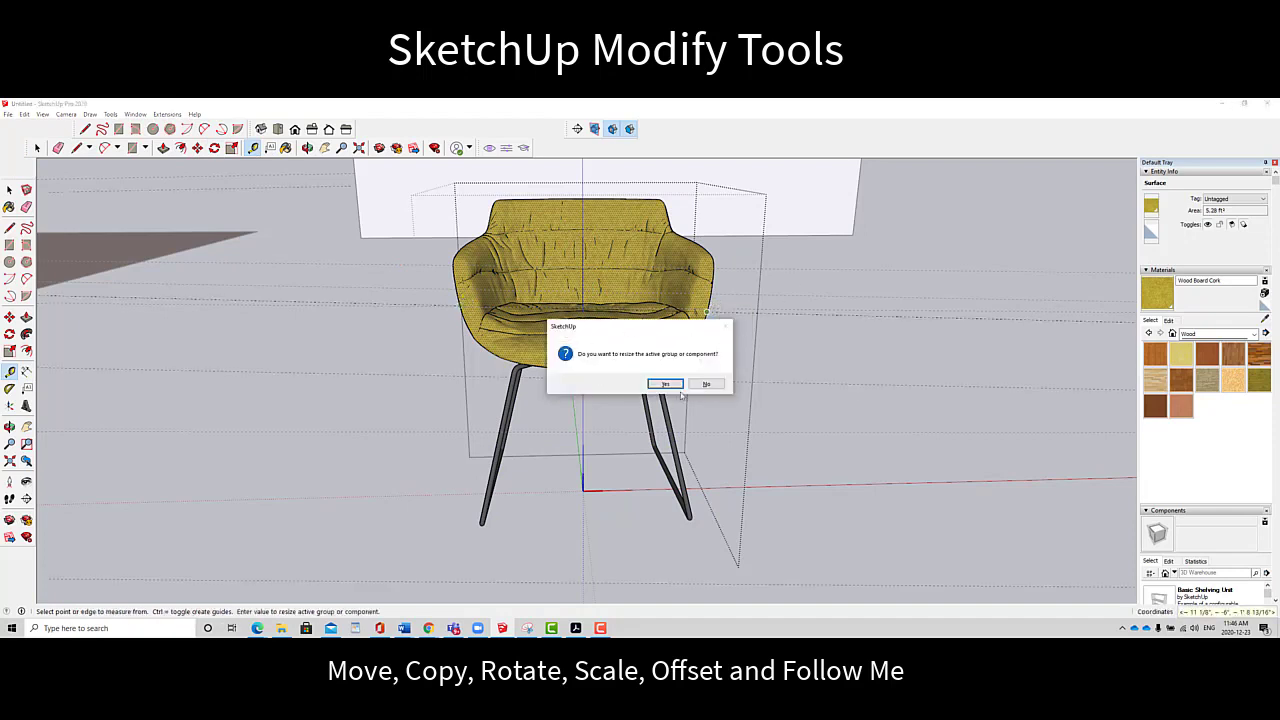
pyautogui.click(667, 384)
pyautogui.click(39, 148)
pyautogui.scroll(-5, 928, 310)
pyautogui.click(927, 311)
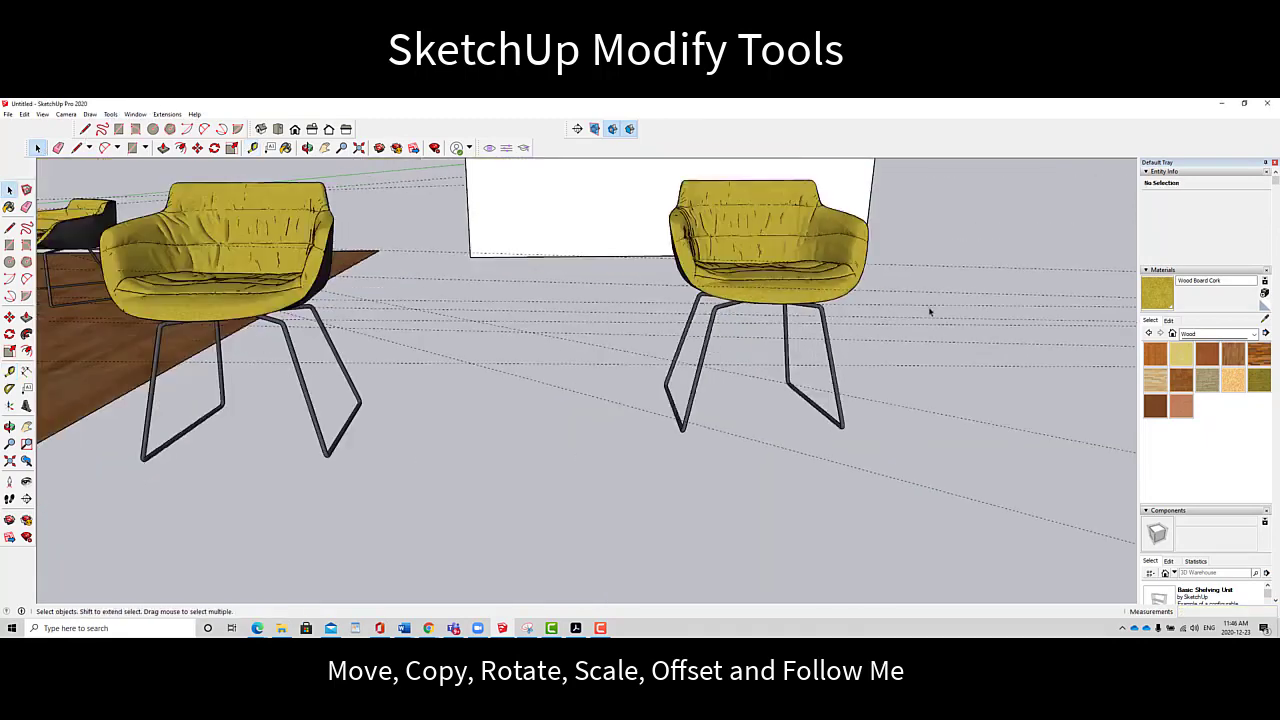
# Return to the L-shaped room and examine its walls and interior floor from several angles
pyautogui.scroll(-5, 924, 316)
pyautogui.click(325, 148)
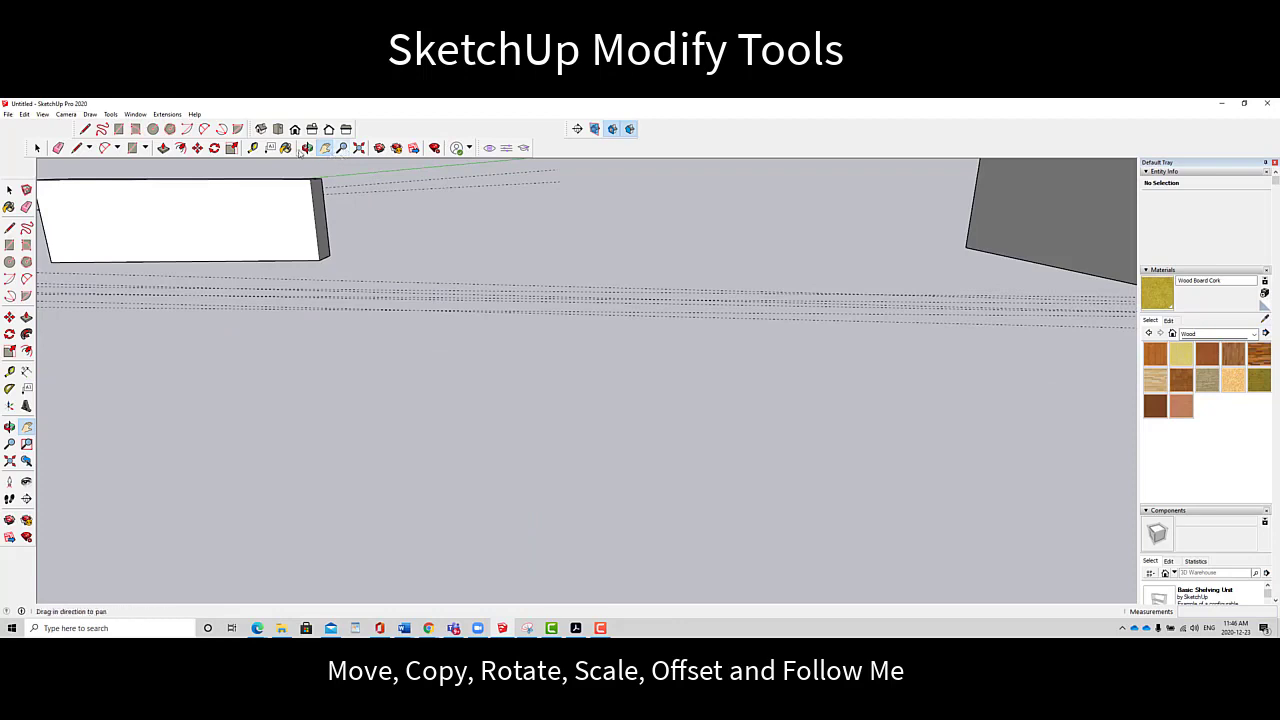
pyautogui.click(307, 148)
pyautogui.moveTo(574, 263); pyautogui.dragTo(522, 228)
pyautogui.click(325, 148)
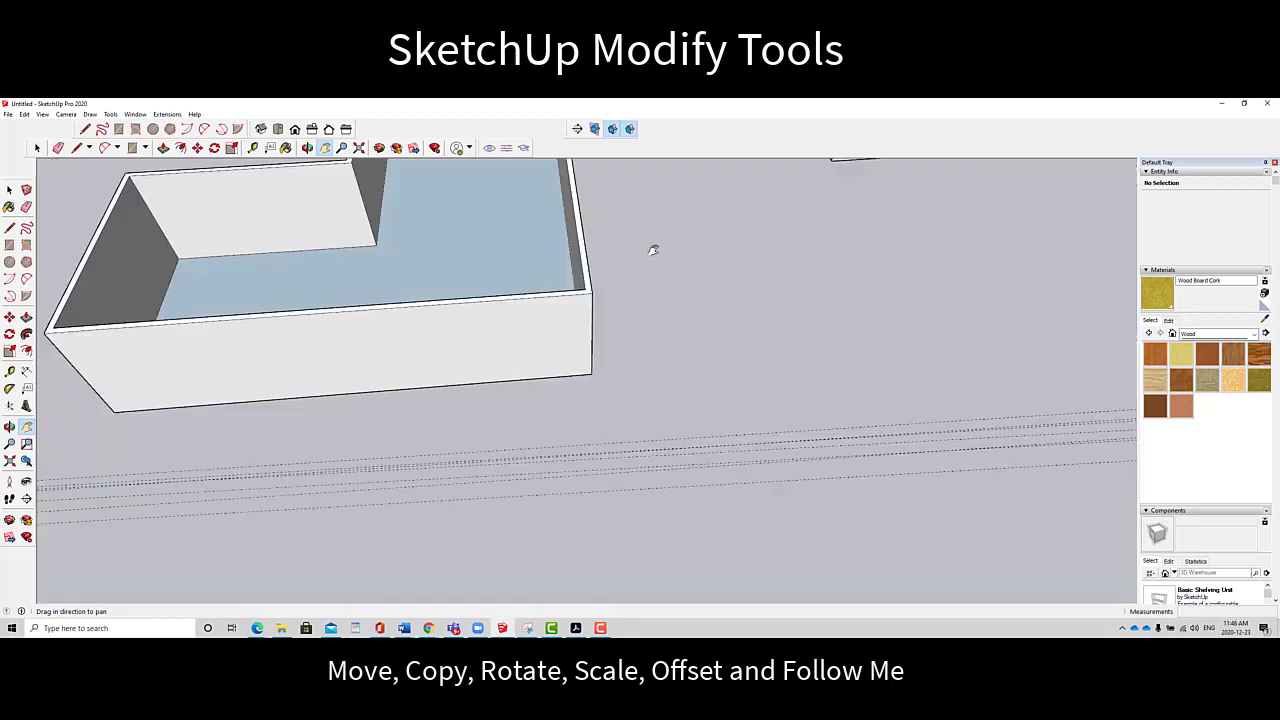
pyautogui.moveTo(294, 223); pyautogui.dragTo(592, 336)
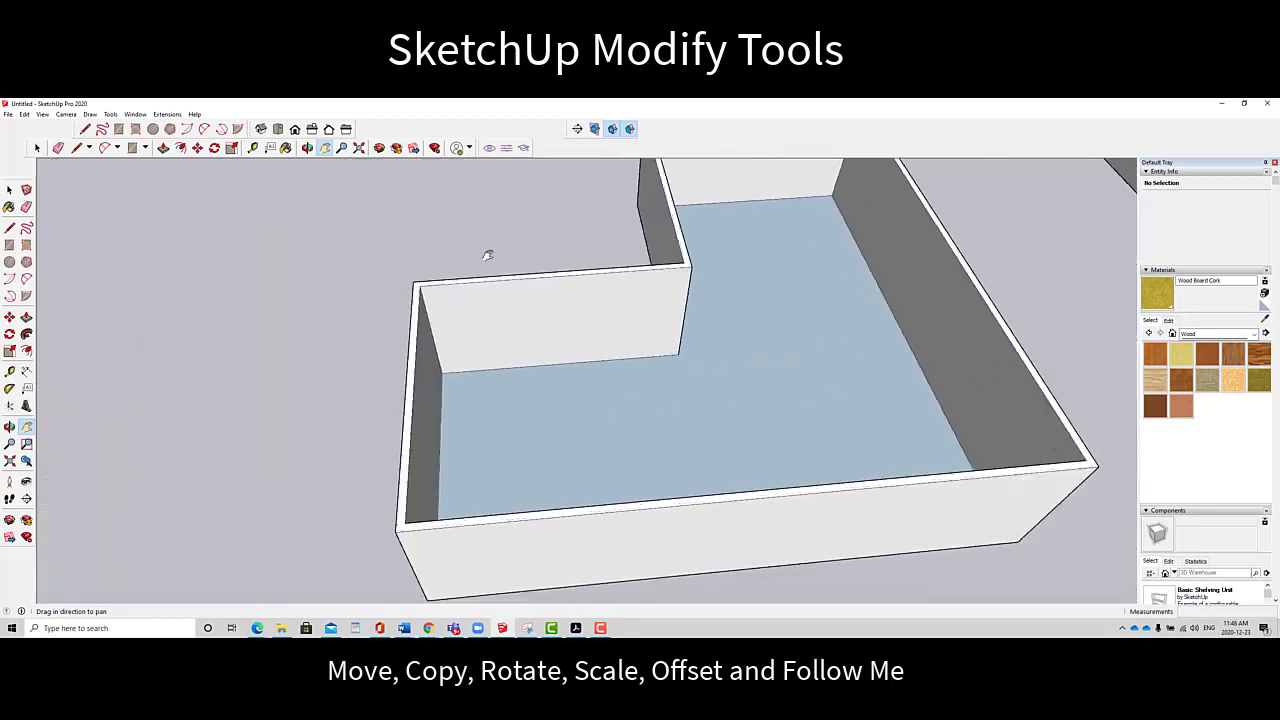
pyautogui.click(307, 148)
pyautogui.moveTo(441, 265); pyautogui.dragTo(314, 171)
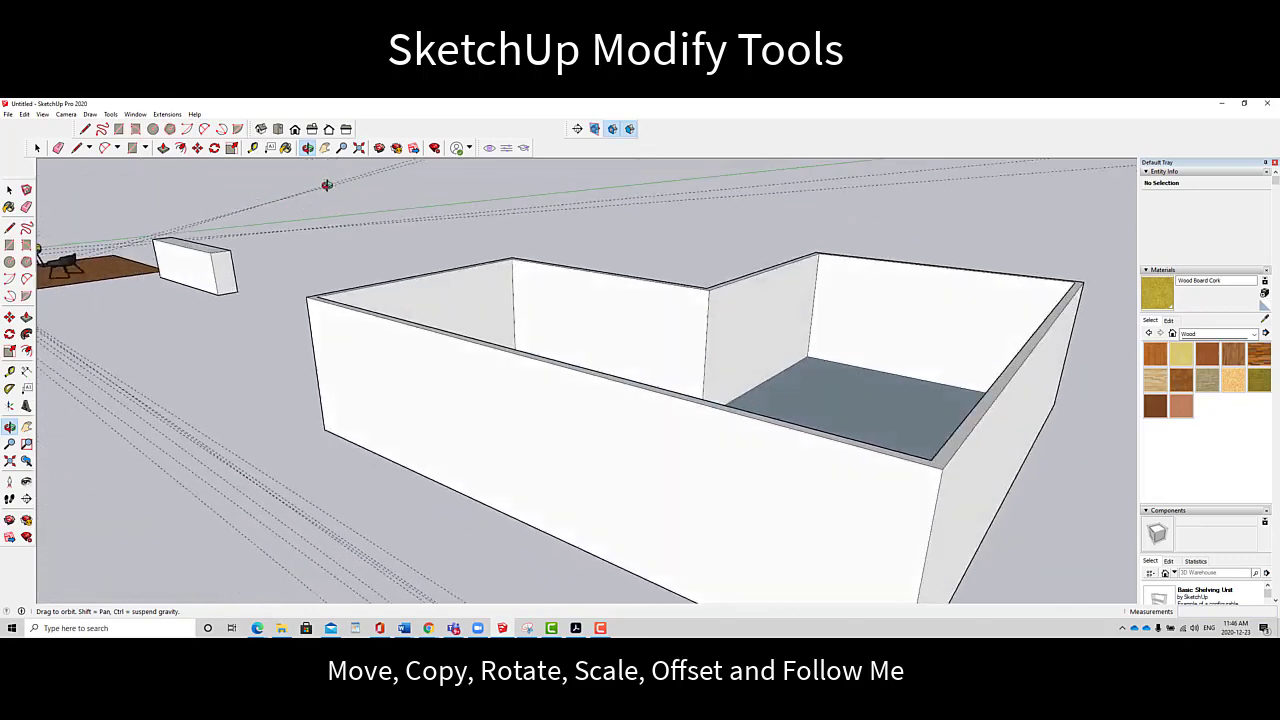
pyautogui.moveTo(177, 323); pyautogui.dragTo(349, 409)
pyautogui.scroll(3, 540, 367)
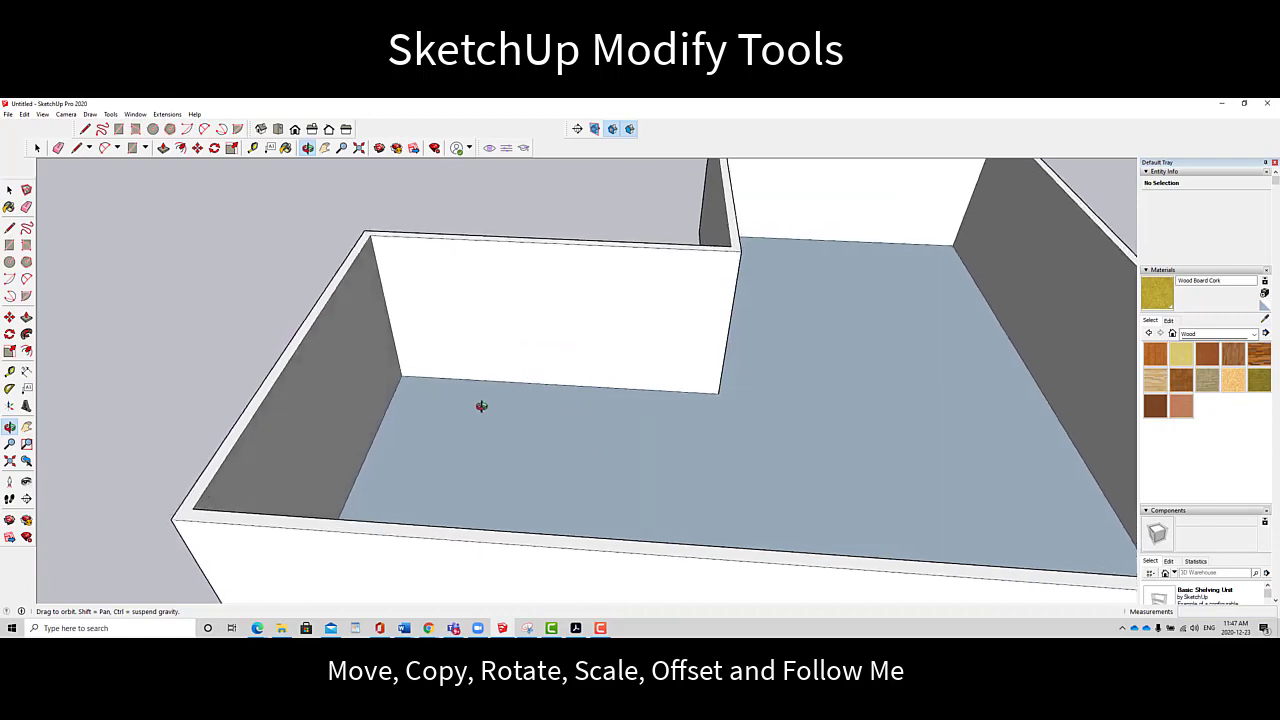
# Place a vertical Tape Measure guide on the room's inner wall, 3' from the inside corner
pyautogui.scroll(3, 451, 406)
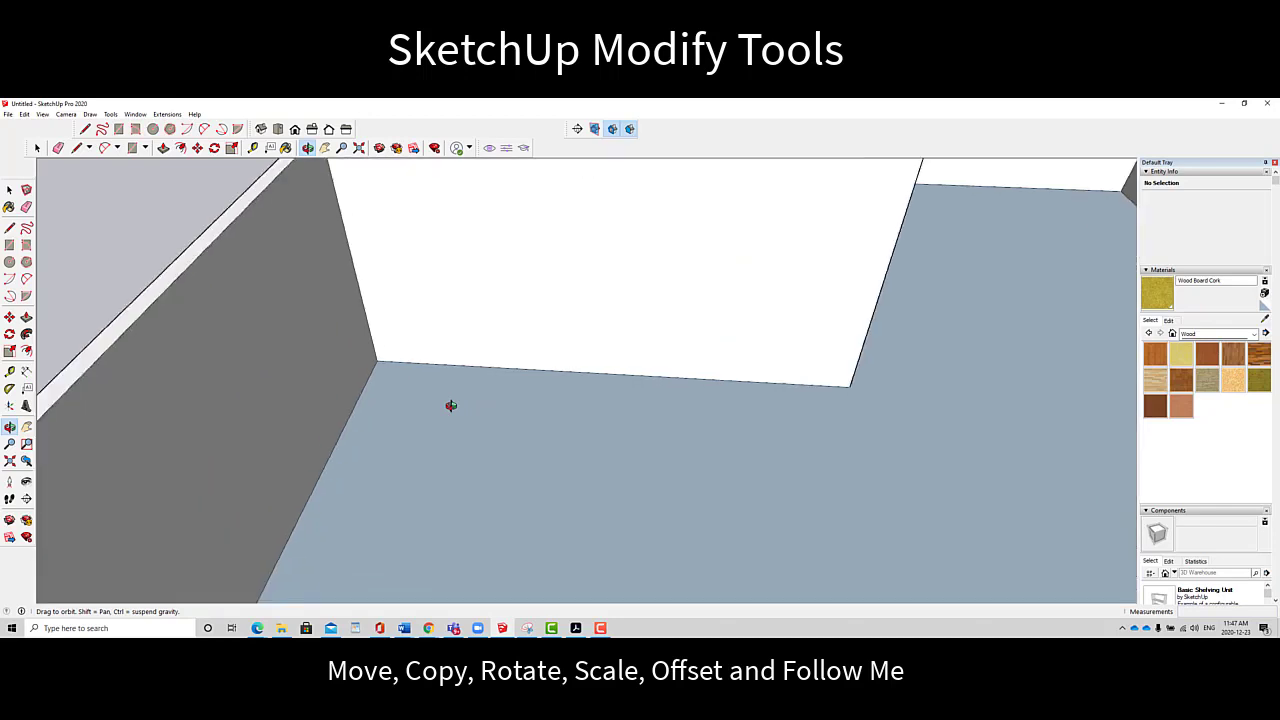
pyautogui.scroll(-3, 487, 401)
pyautogui.moveTo(506, 397); pyautogui.dragTo(376, 364)
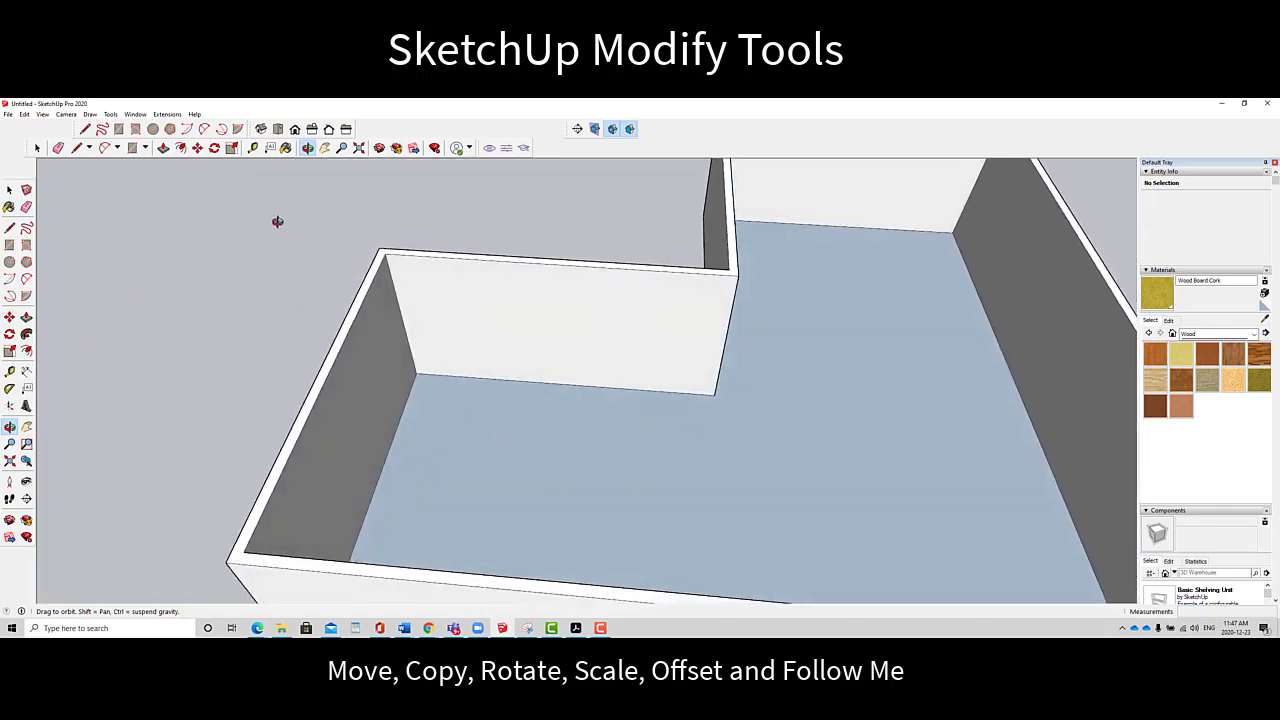
pyautogui.scroll(3, 505, 411)
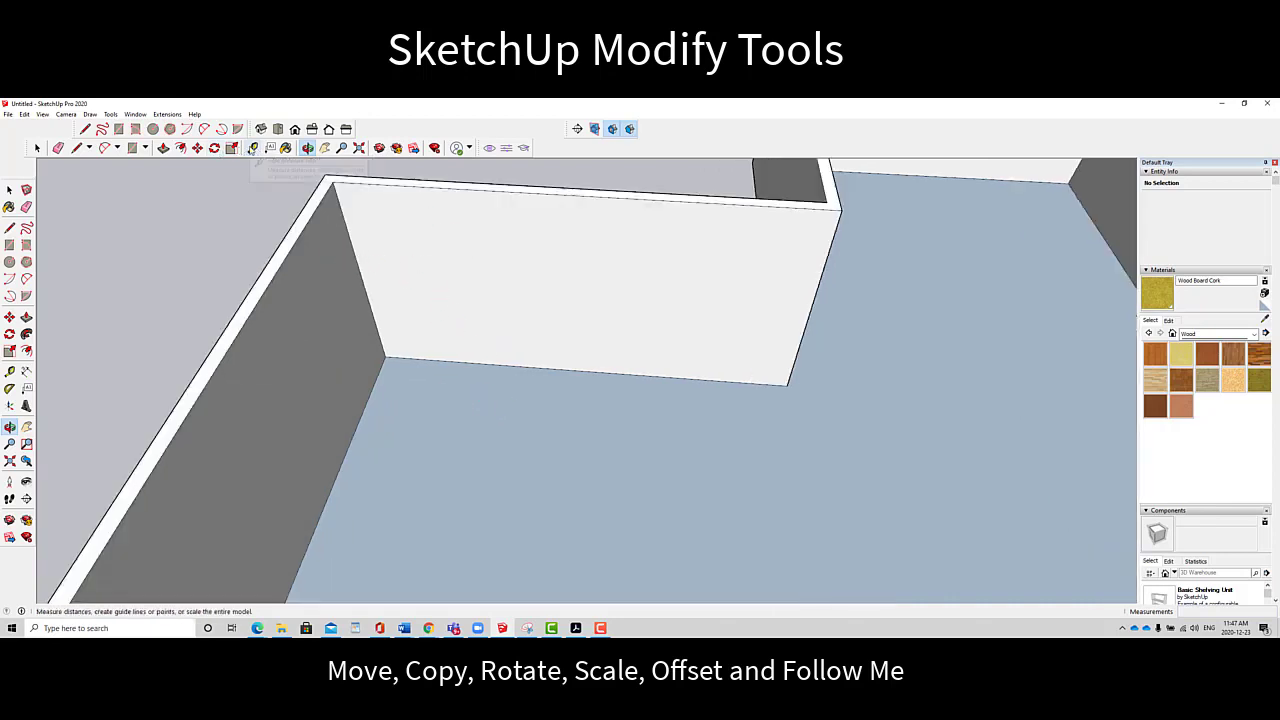
pyautogui.click(252, 147)
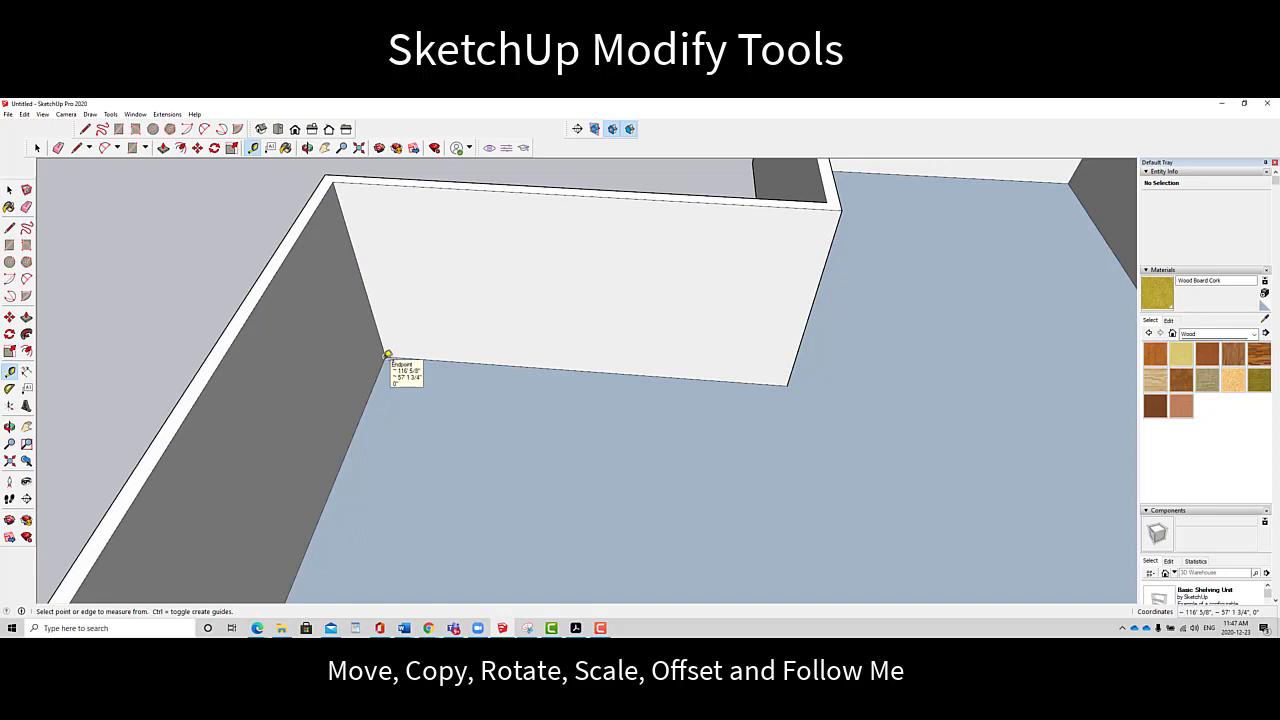
pyautogui.click(362, 278)
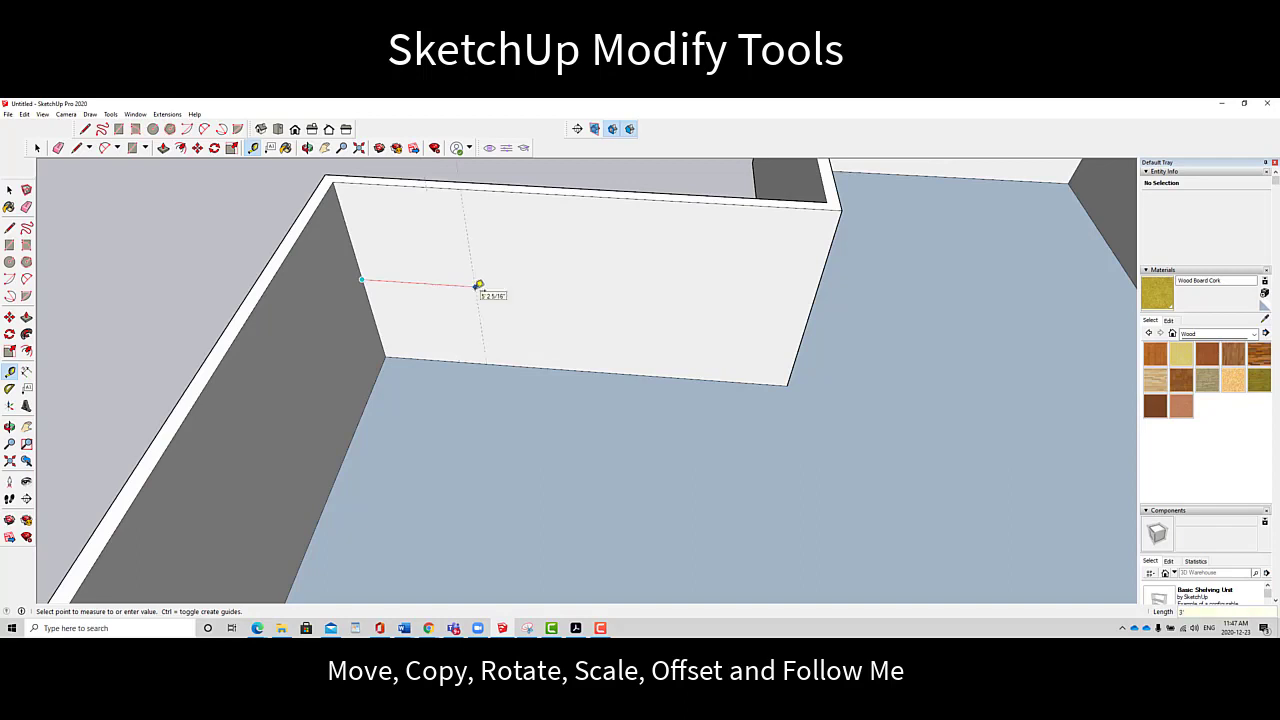
pyautogui.press('Return')
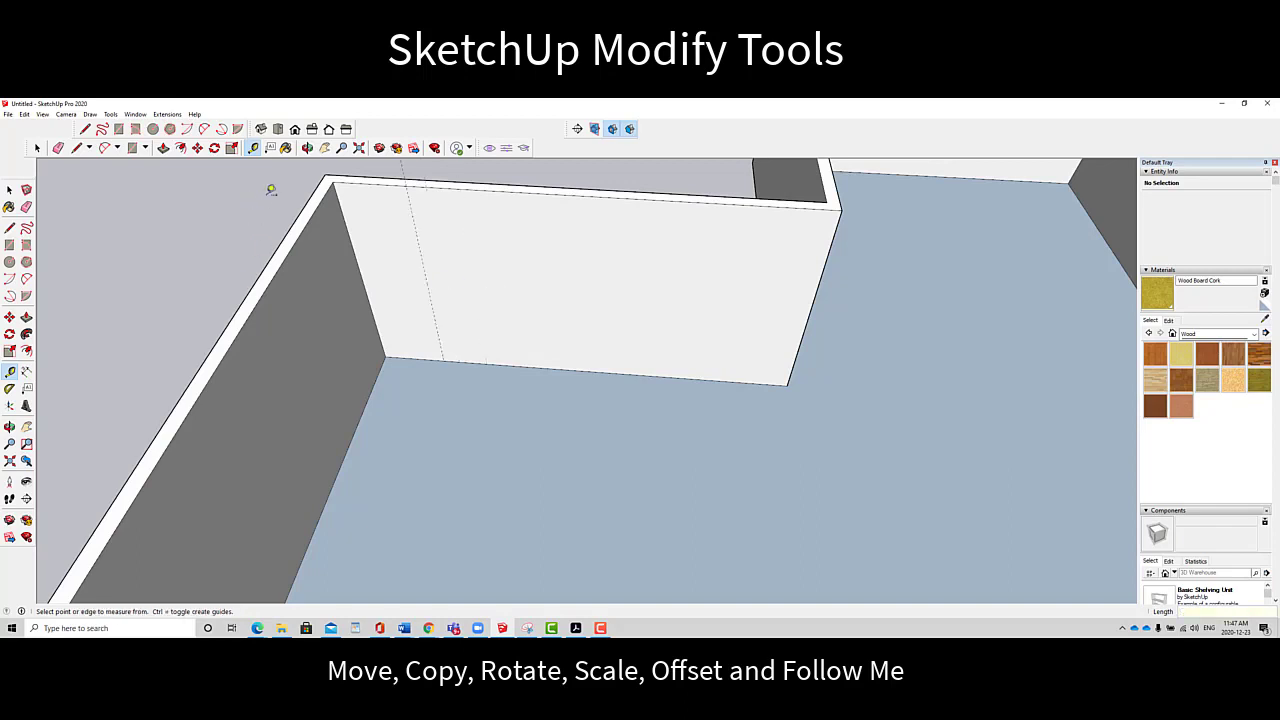
# Place a horizontal guide on the same wall, 4' above the floor edge
pyautogui.click(308, 148)
pyautogui.moveTo(460, 269); pyautogui.dragTo(511, 283)
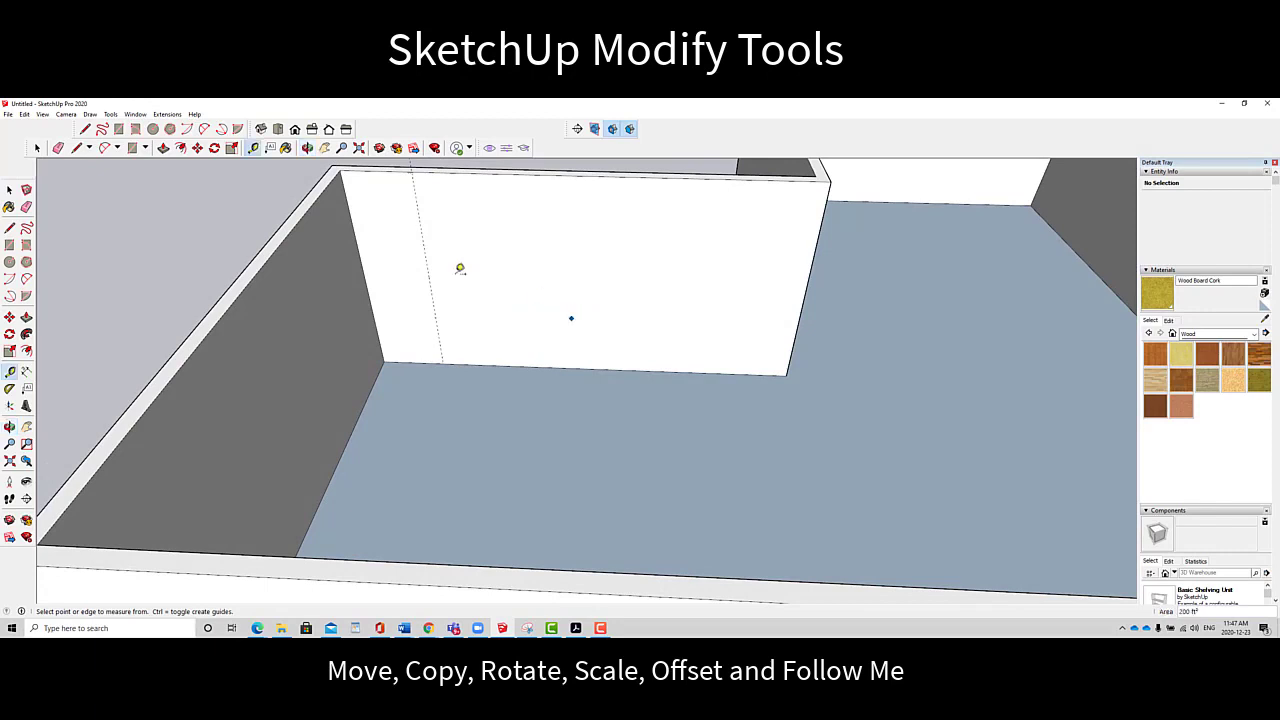
pyautogui.click(491, 361)
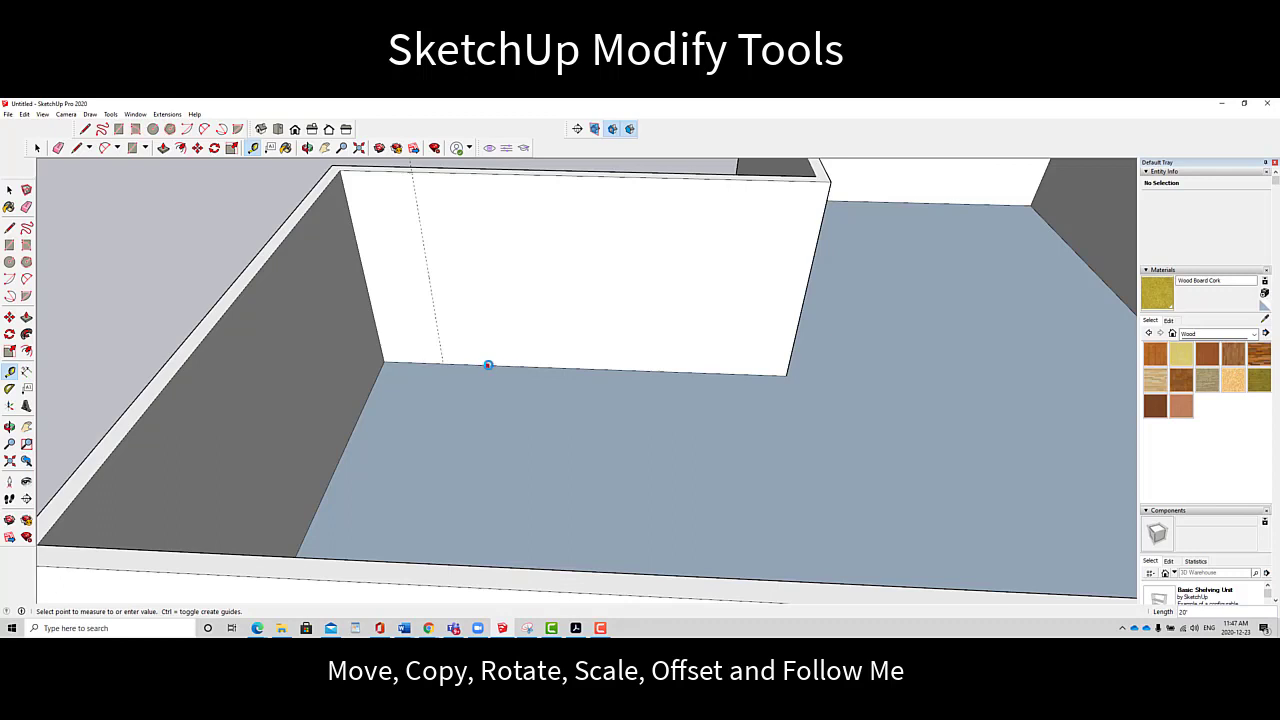
pyautogui.click(485, 303)
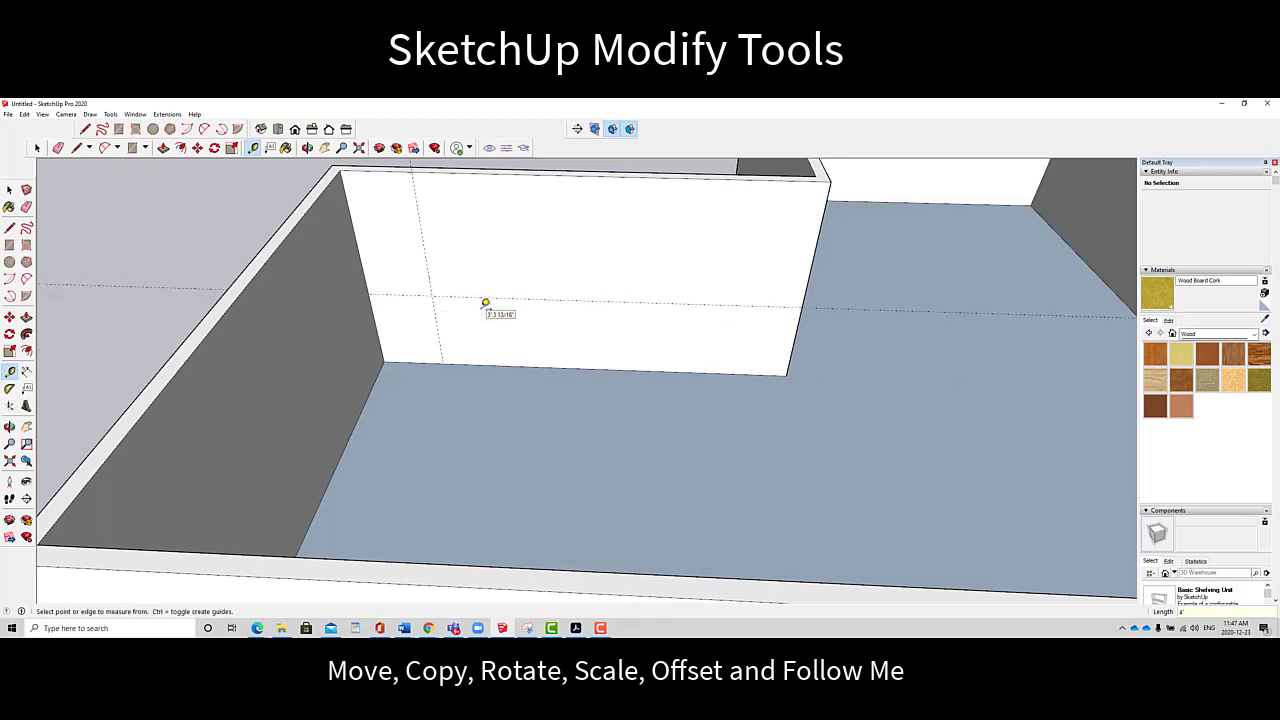
# Add a second vertical guide 4' beyond the first and a second horizontal guide 4' above the lower one
pyautogui.click(427, 266)
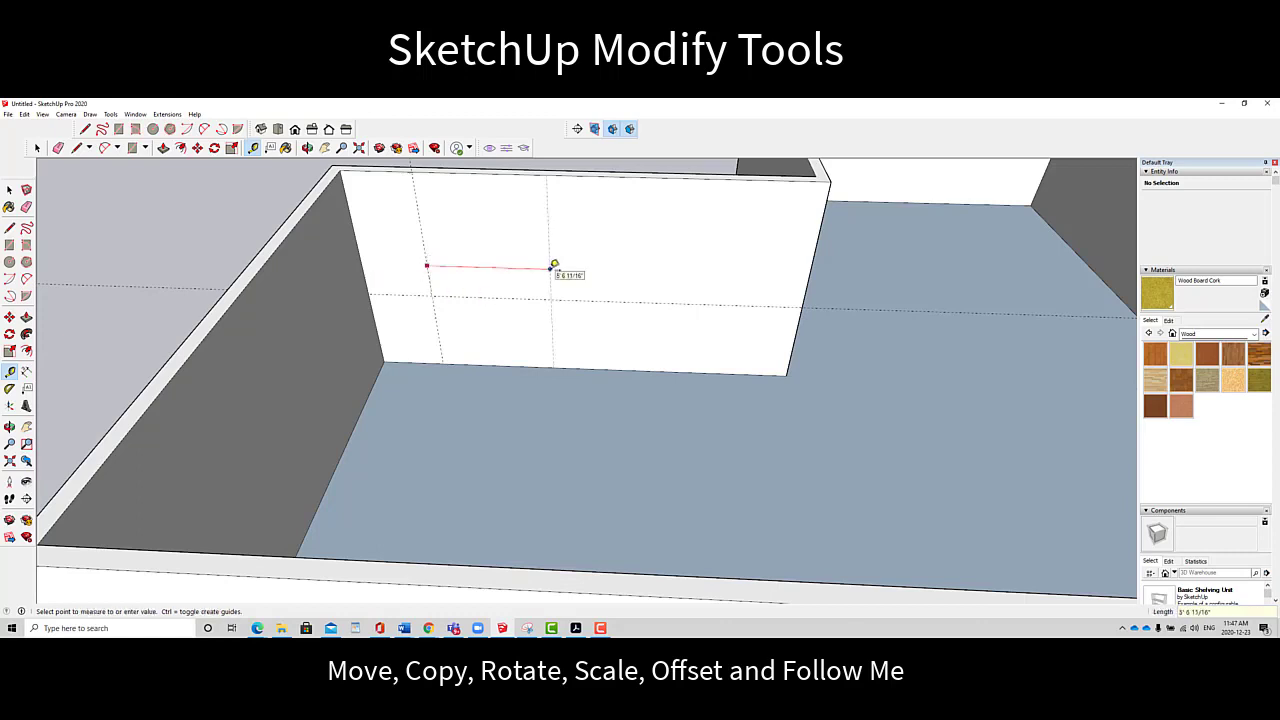
pyautogui.click(554, 266)
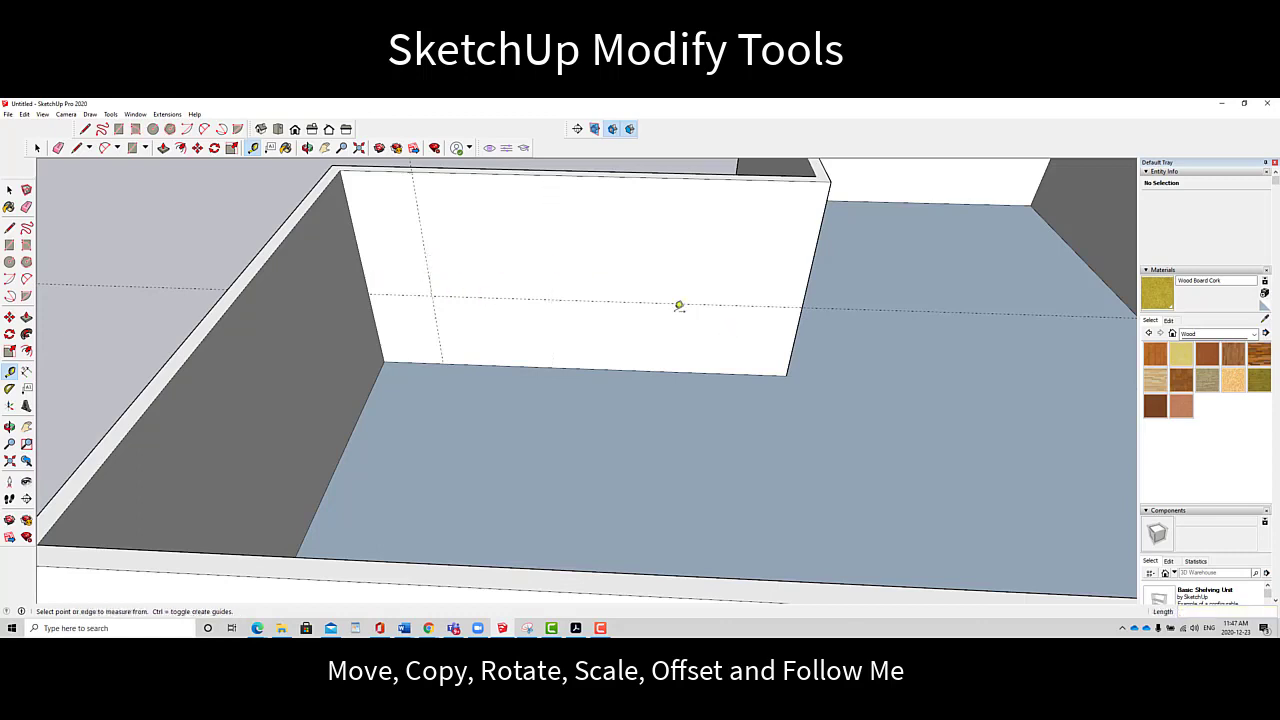
pyautogui.click(425, 253)
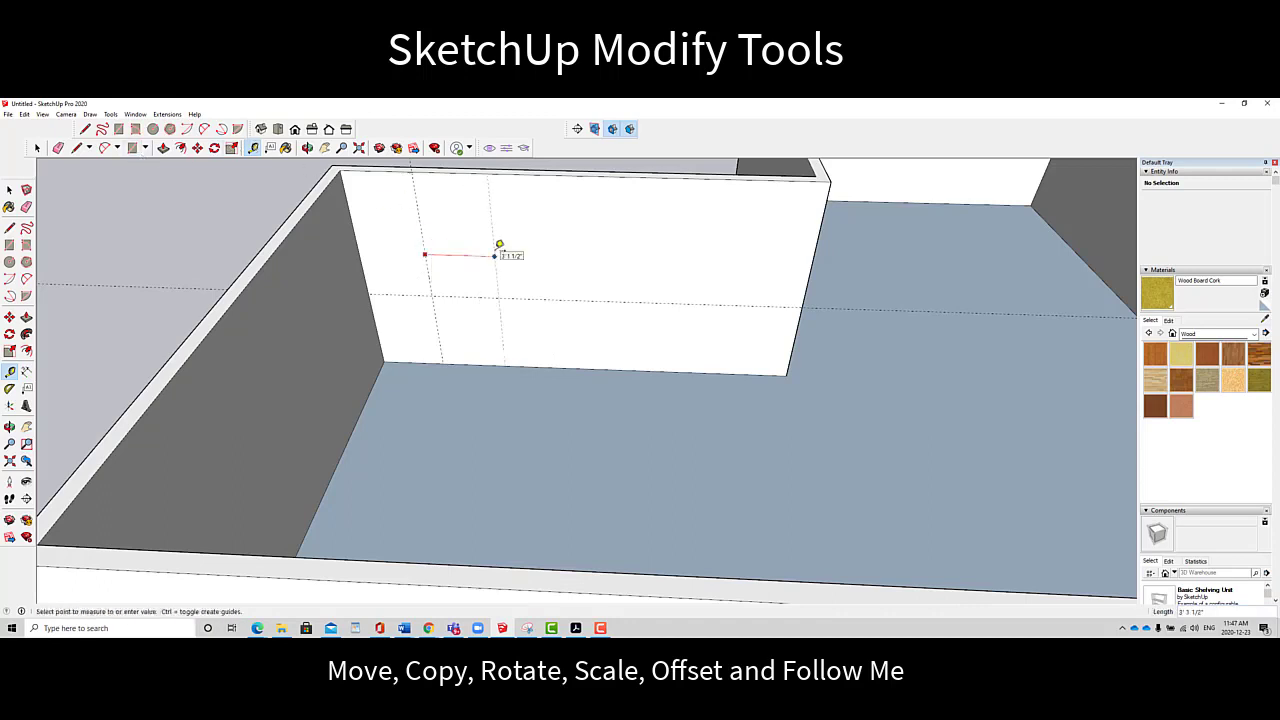
pyautogui.click(494, 256)
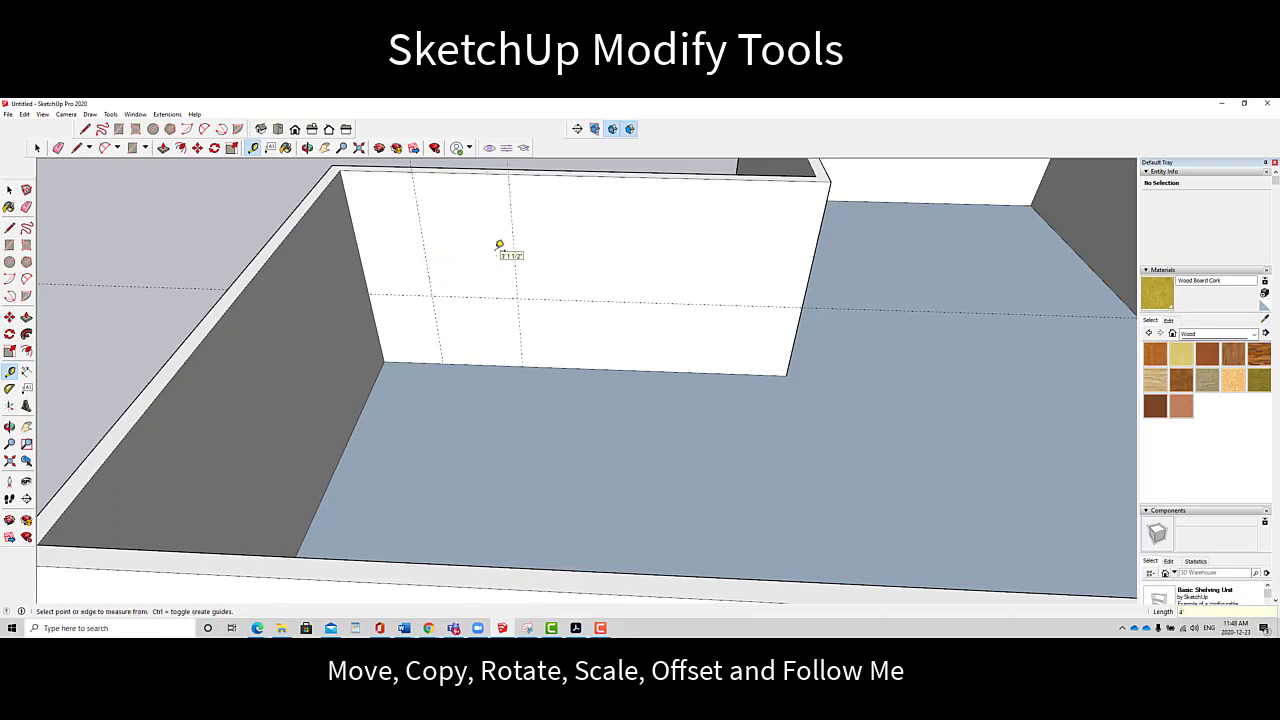
pyautogui.click(473, 297)
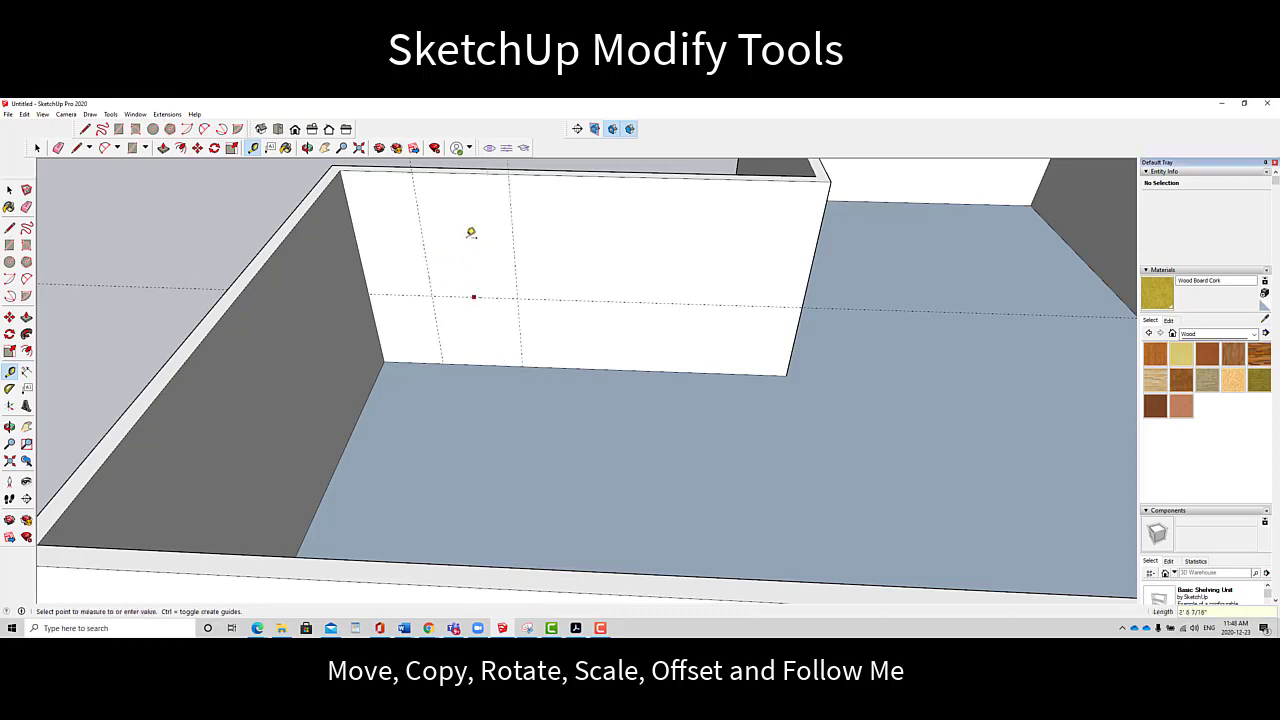
pyautogui.click(470, 233)
# Draw the window outline as a rectangle between the opposite intersections of the four guides
pyautogui.moveTo(480, 237); pyautogui.dragTo(301, 356, button='middle')
pyautogui.moveTo(301, 356); pyautogui.dragTo(408, 380)
pyautogui.click(325, 149)
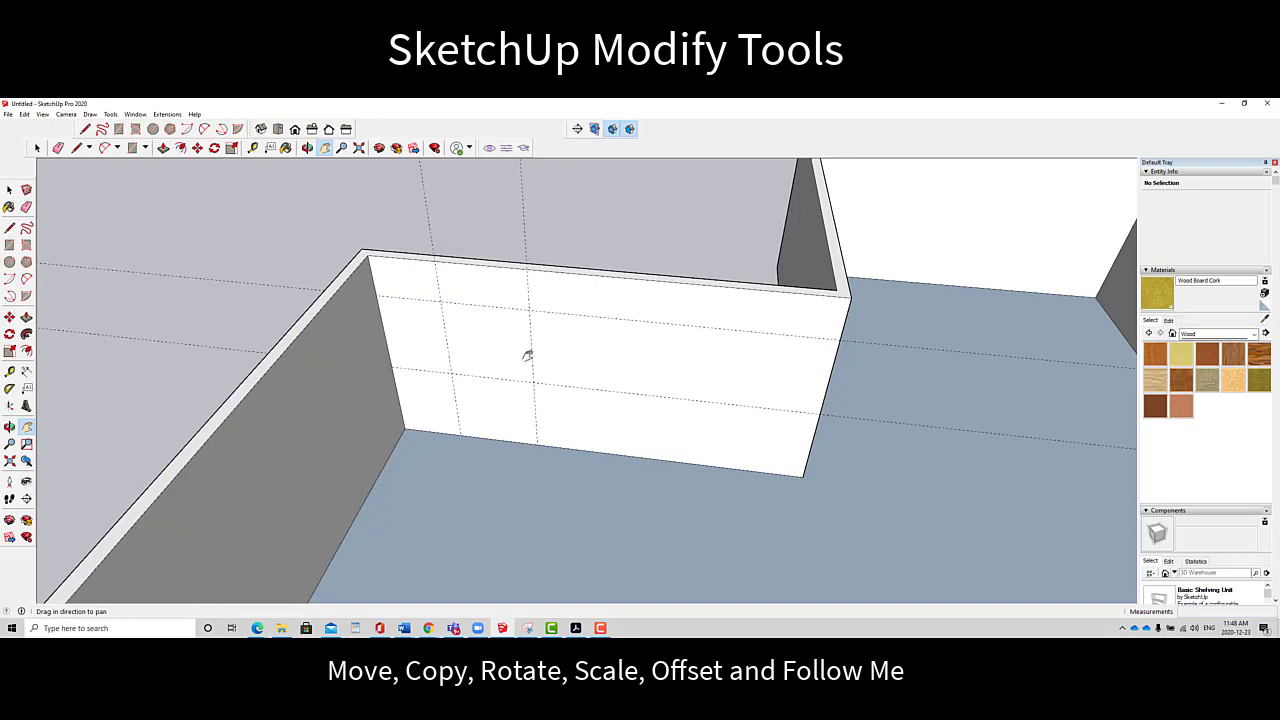
pyautogui.scroll(4, 528, 355)
pyautogui.scroll(-2, 527, 355)
pyautogui.moveTo(524, 353); pyautogui.dragTo(479, 325)
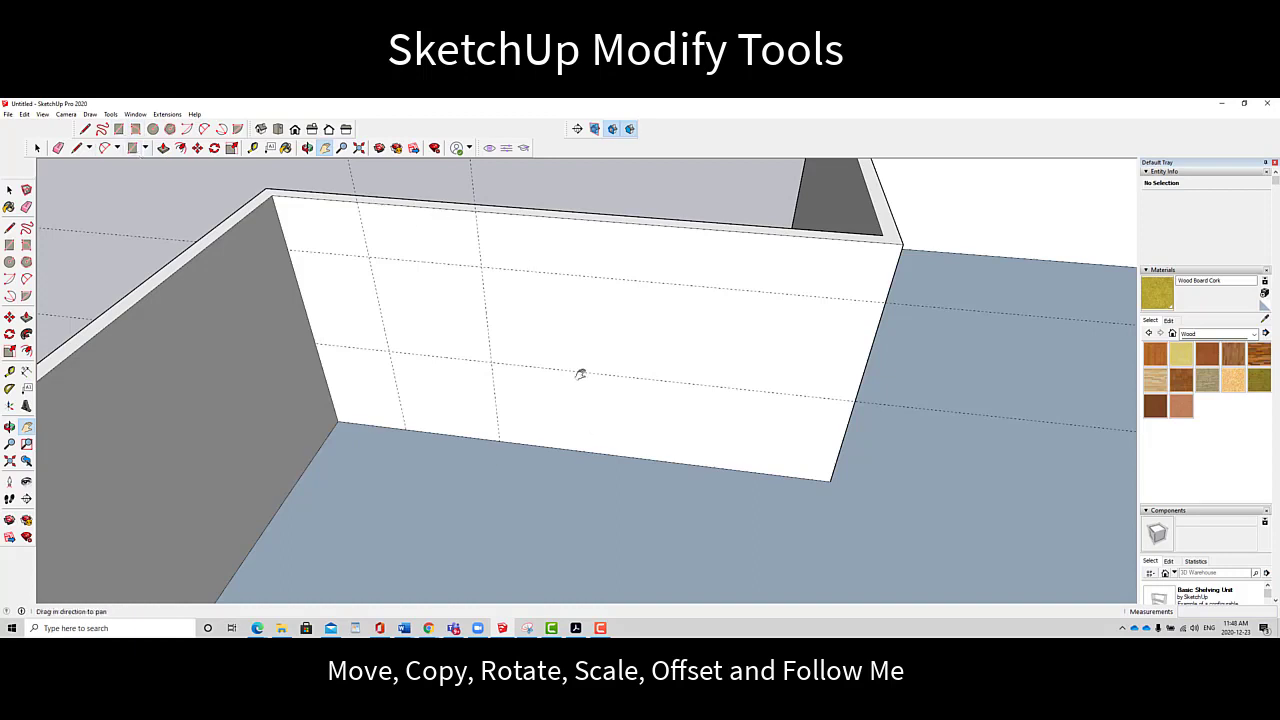
pyautogui.click(132, 147)
pyautogui.click(371, 256)
pyautogui.click(491, 358)
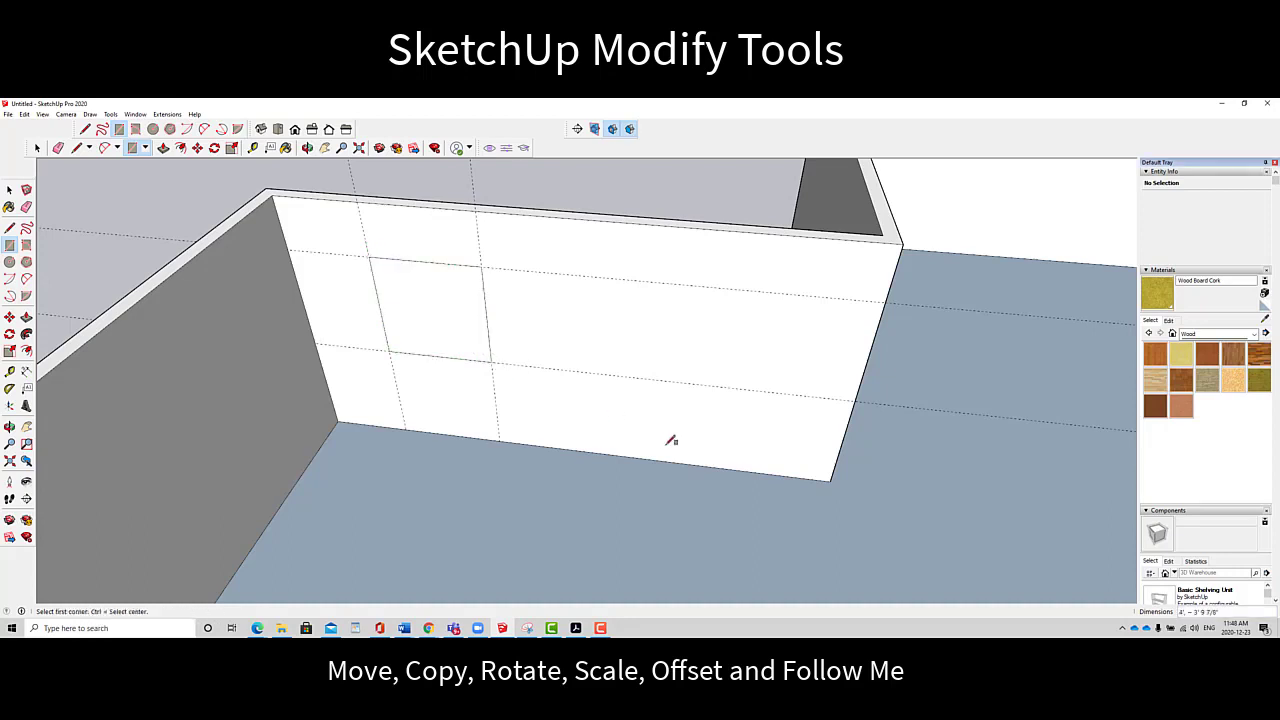
# Push the window rectangle 6" through the wall thickness to cut the opening
pyautogui.press('p')
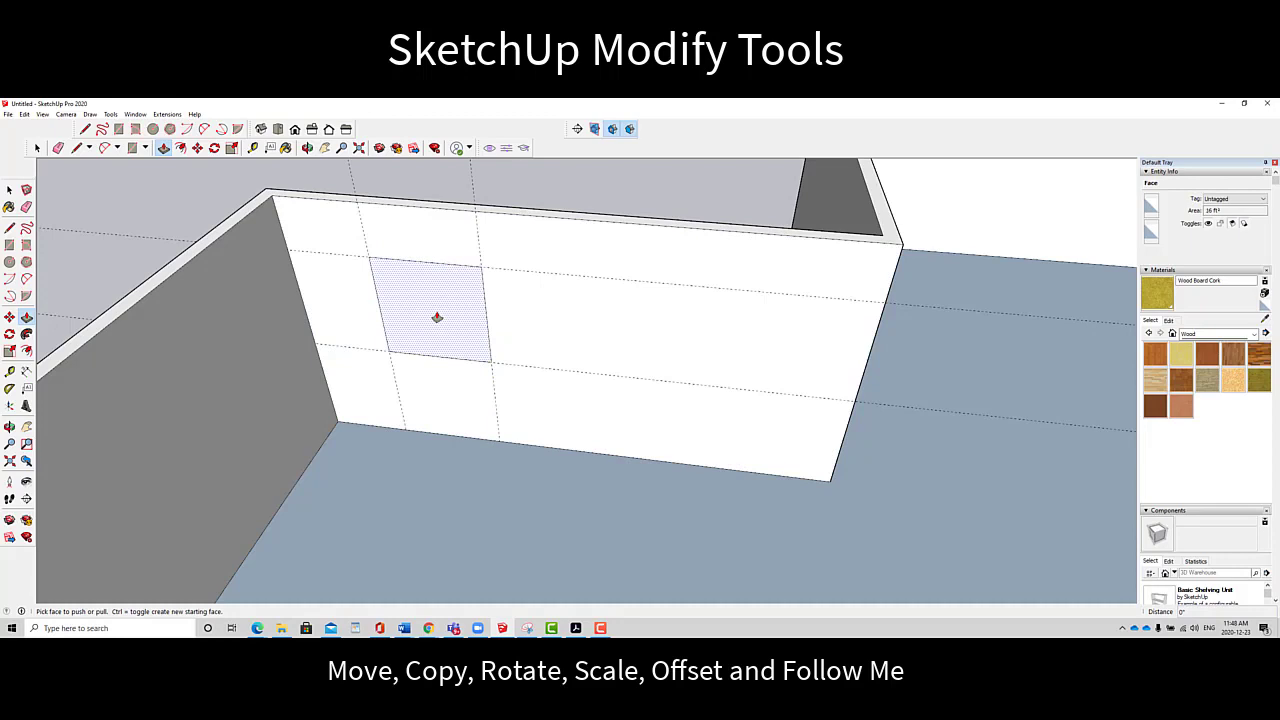
pyautogui.click(436, 317)
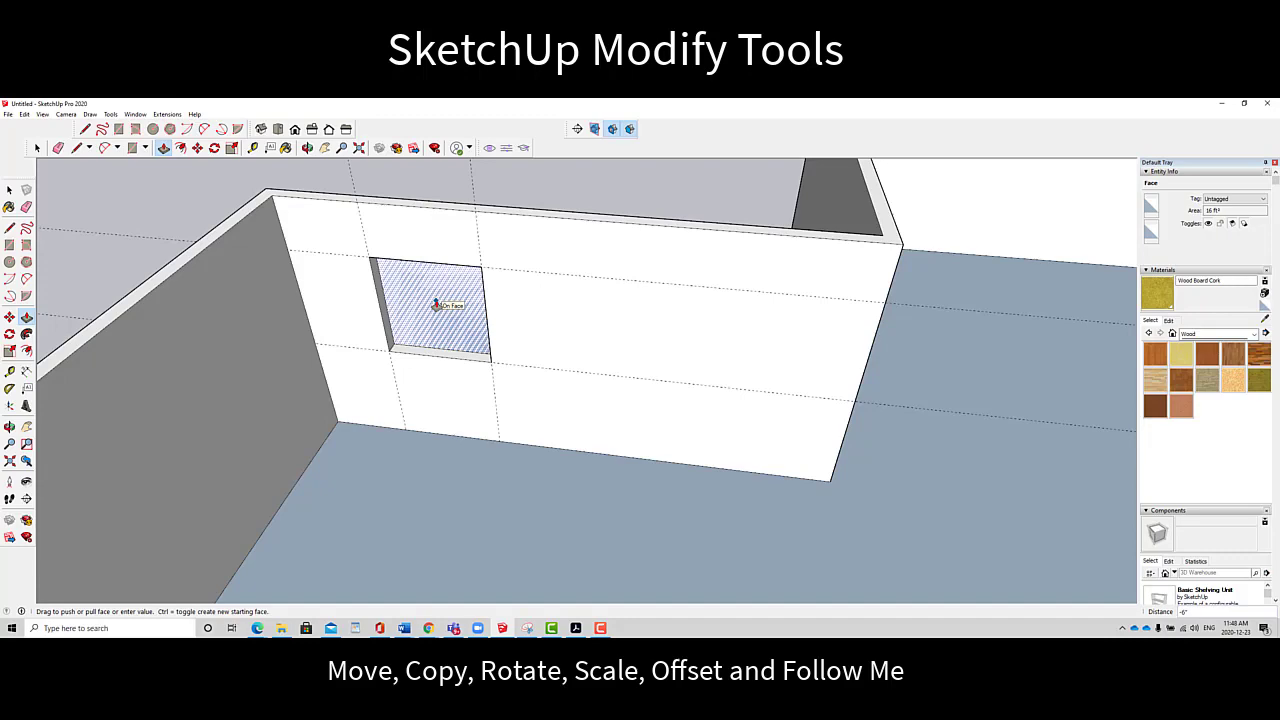
pyautogui.click(436, 305)
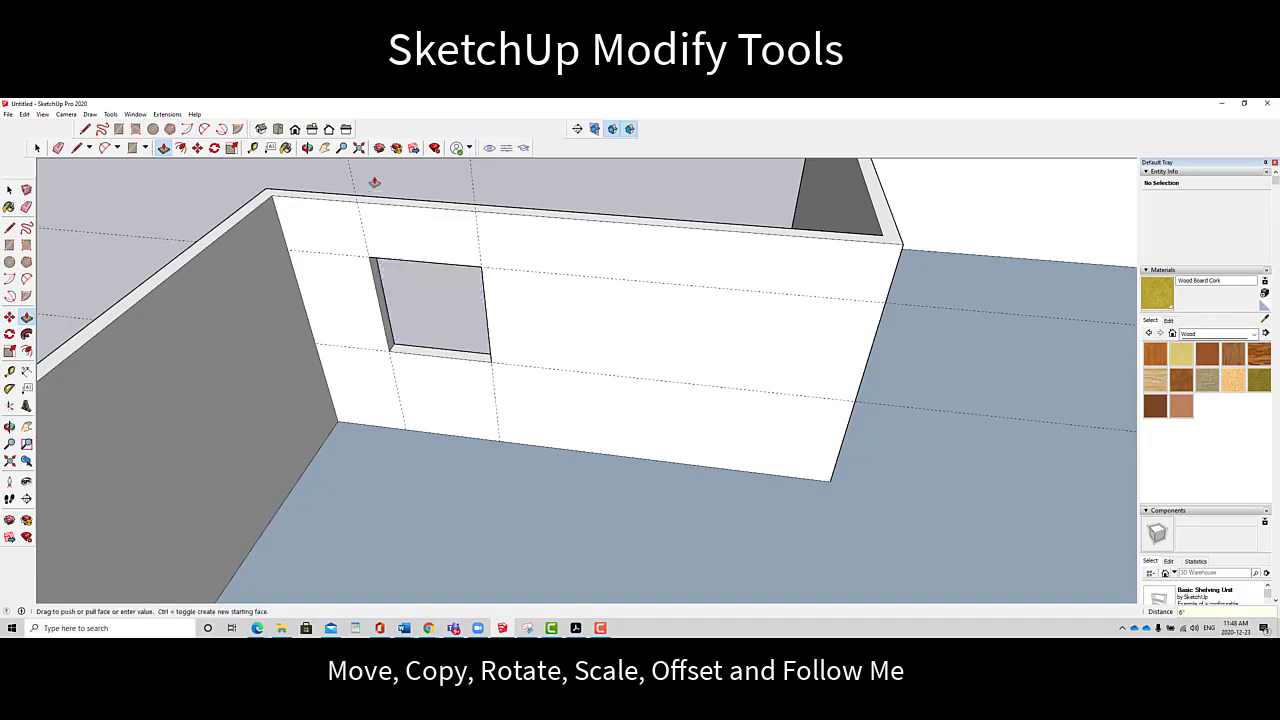
# Erase the guides crossing the window wall and delete all remaining guides in the model
pyautogui.click(307, 147)
pyautogui.moveTo(334, 280); pyautogui.dragTo(513, 310)
pyautogui.scroll(2, 513, 310)
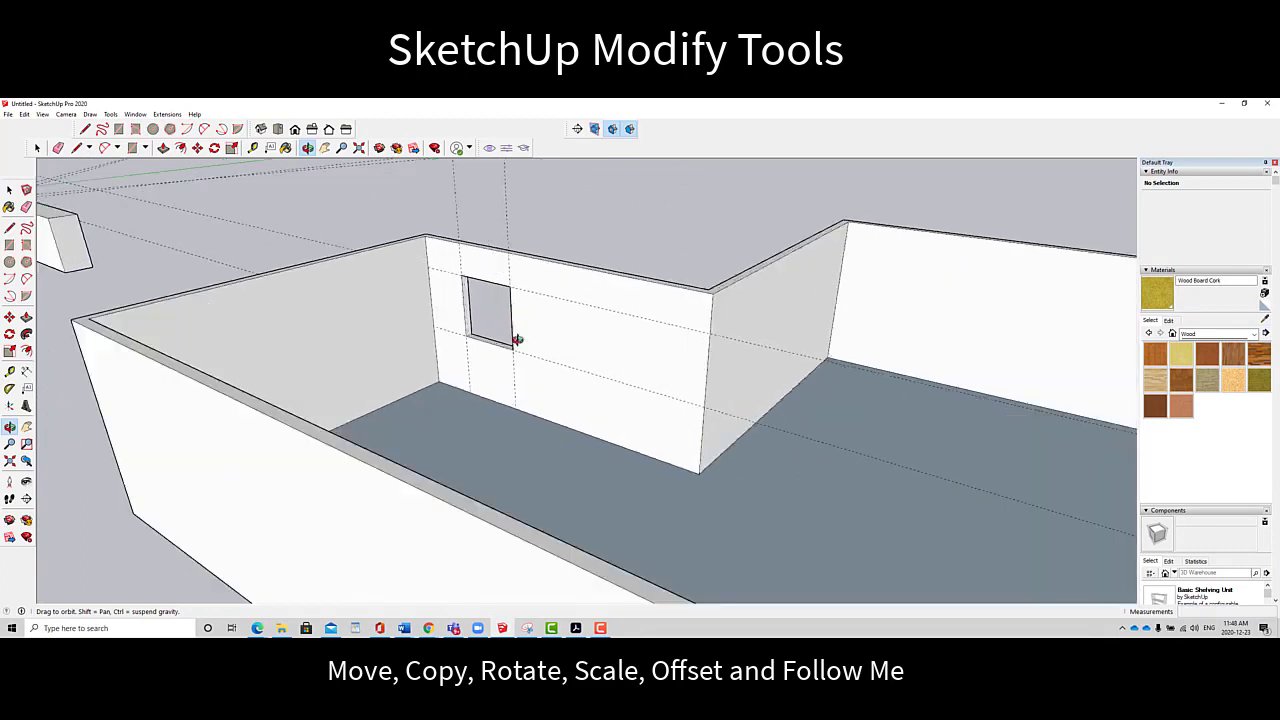
pyautogui.click(57, 147)
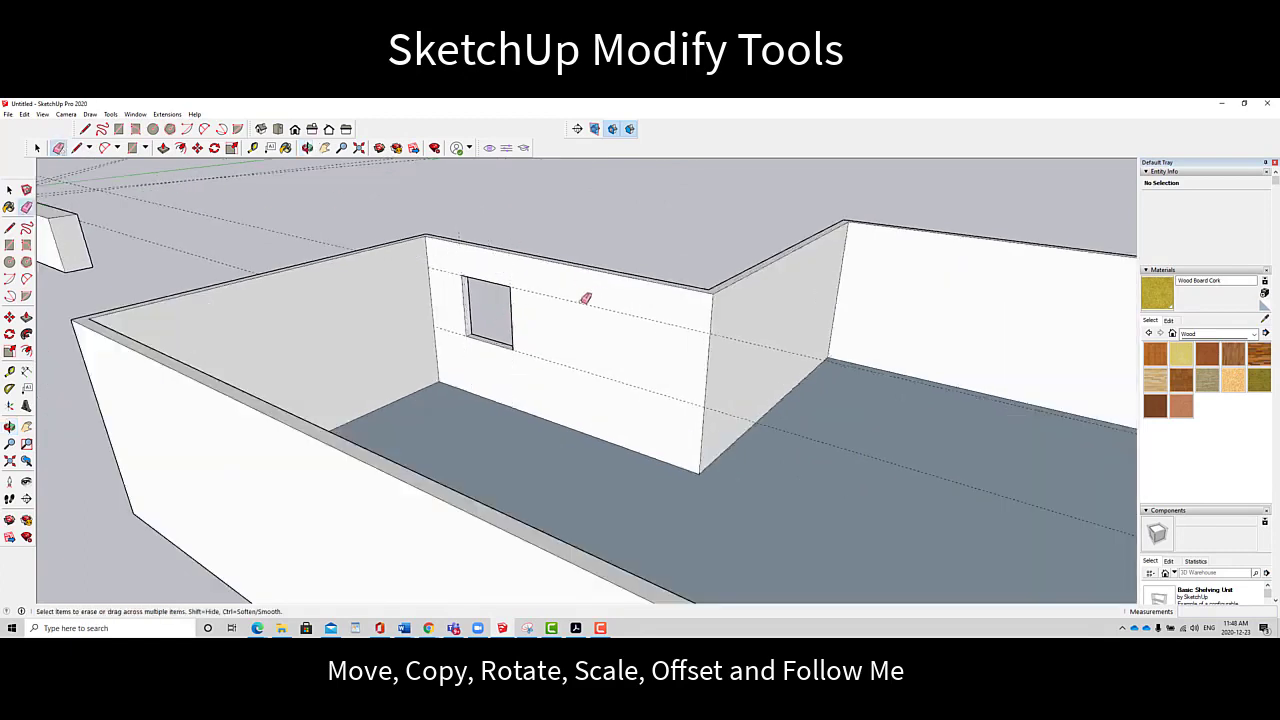
pyautogui.moveTo(586, 300); pyautogui.dragTo(586, 366)
pyautogui.click(25, 114)
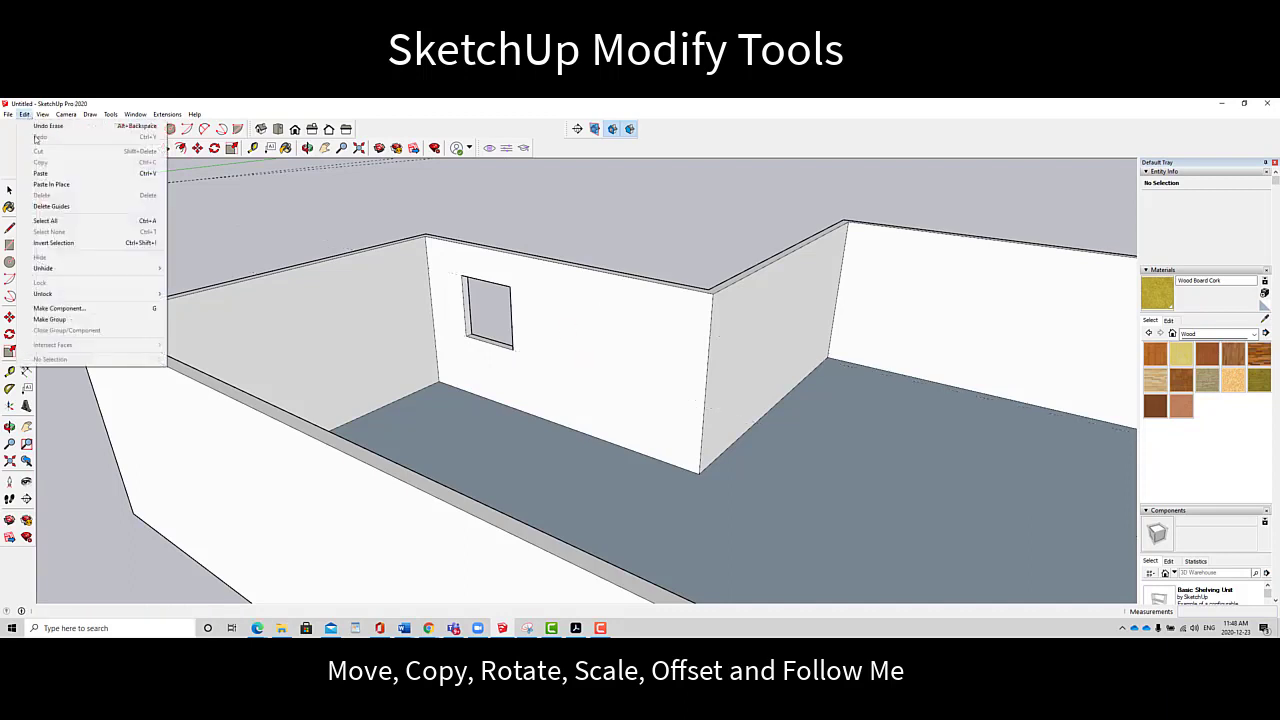
pyautogui.click(53, 206)
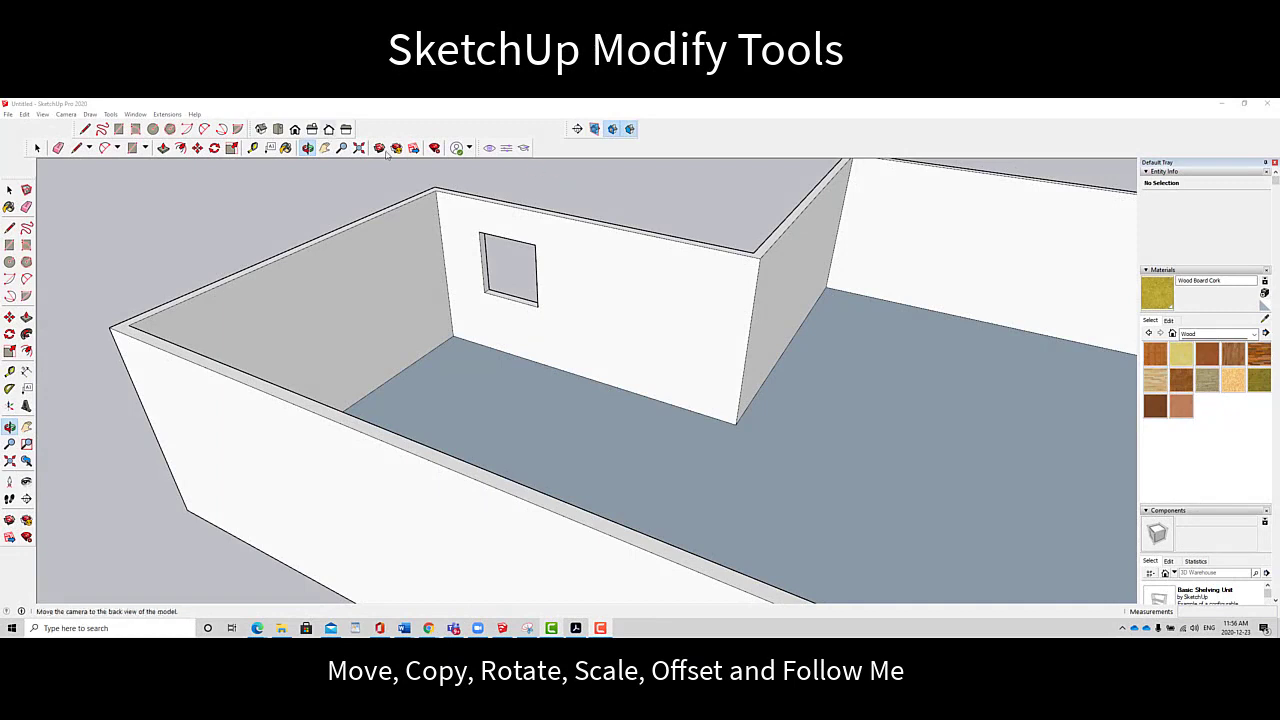
# Examine the L-shaped room and its window opening from several angles and distances
pyautogui.click(325, 147)
pyautogui.moveTo(788, 289); pyautogui.dragTo(572, 298)
pyautogui.scroll(-5, 620, 290)
pyautogui.scroll(5, 620, 290)
pyautogui.scroll(-4, 620, 290)
pyautogui.scroll(1, 571, 300)
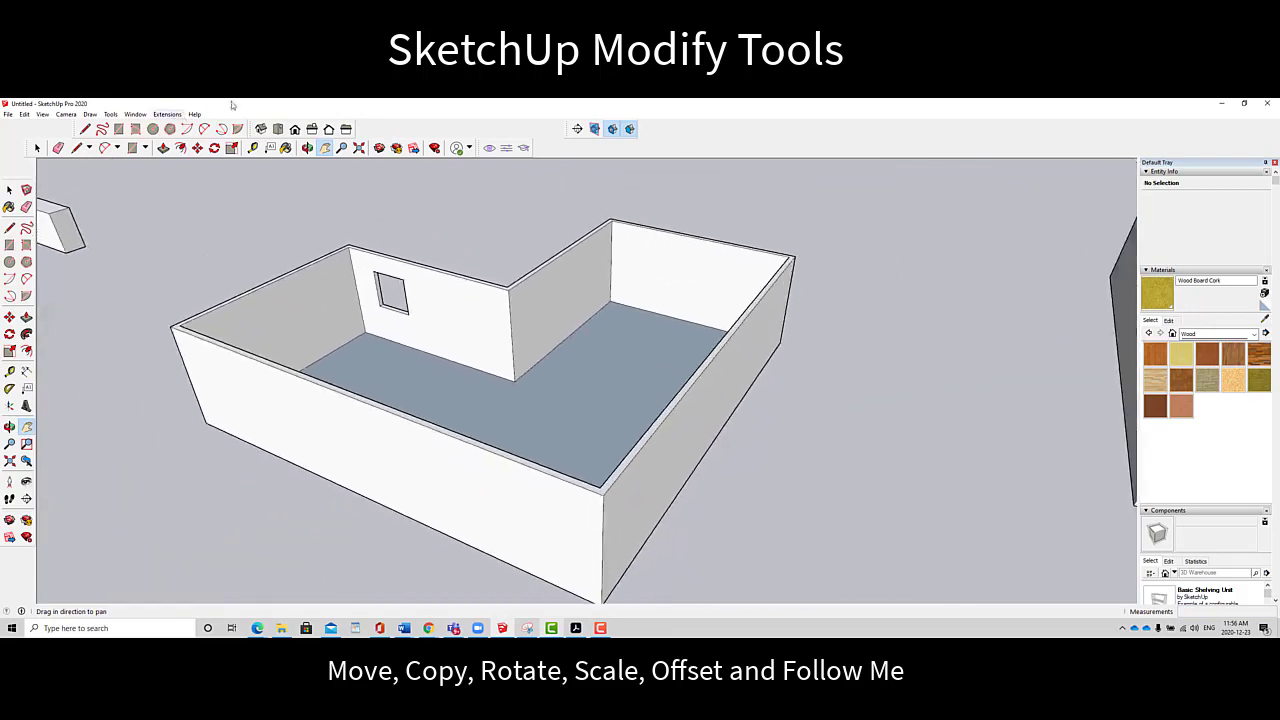
pyautogui.click(307, 147)
pyautogui.moveTo(551, 326); pyautogui.dragTo(501, 357)
pyautogui.moveTo(401, 349); pyautogui.dragTo(821, 302)
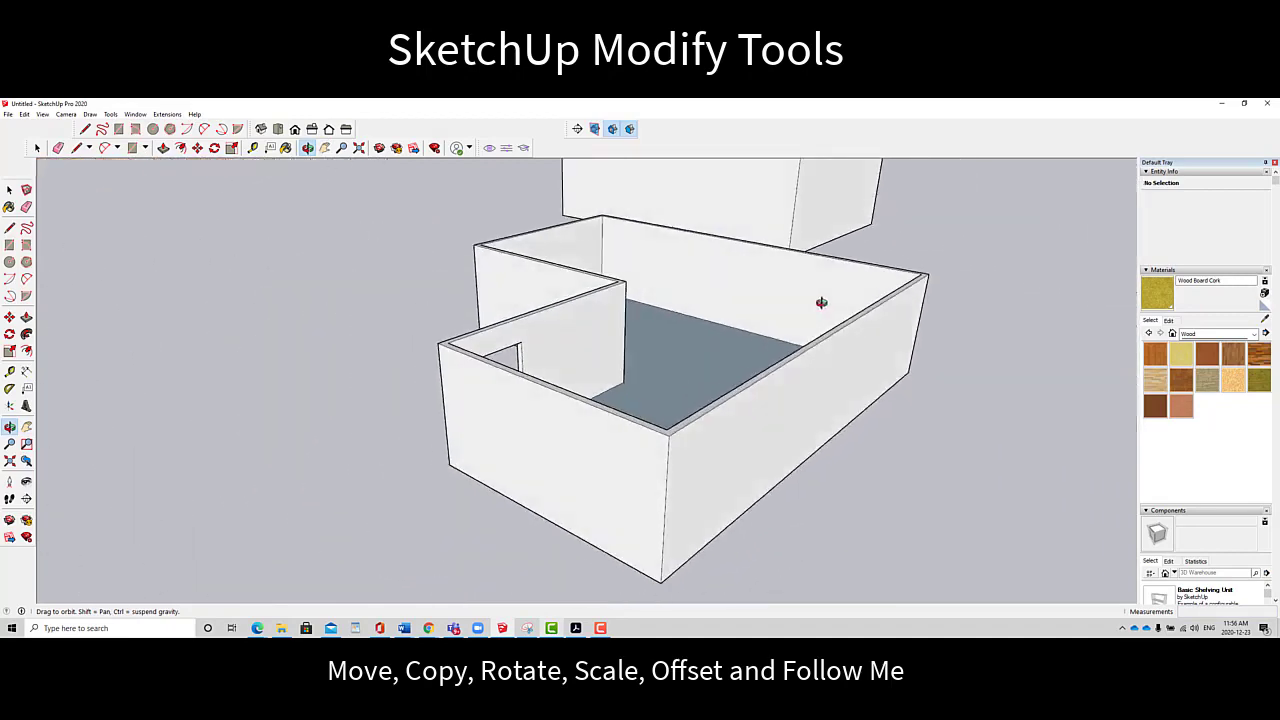
pyautogui.moveTo(821, 302); pyautogui.dragTo(457, 358)
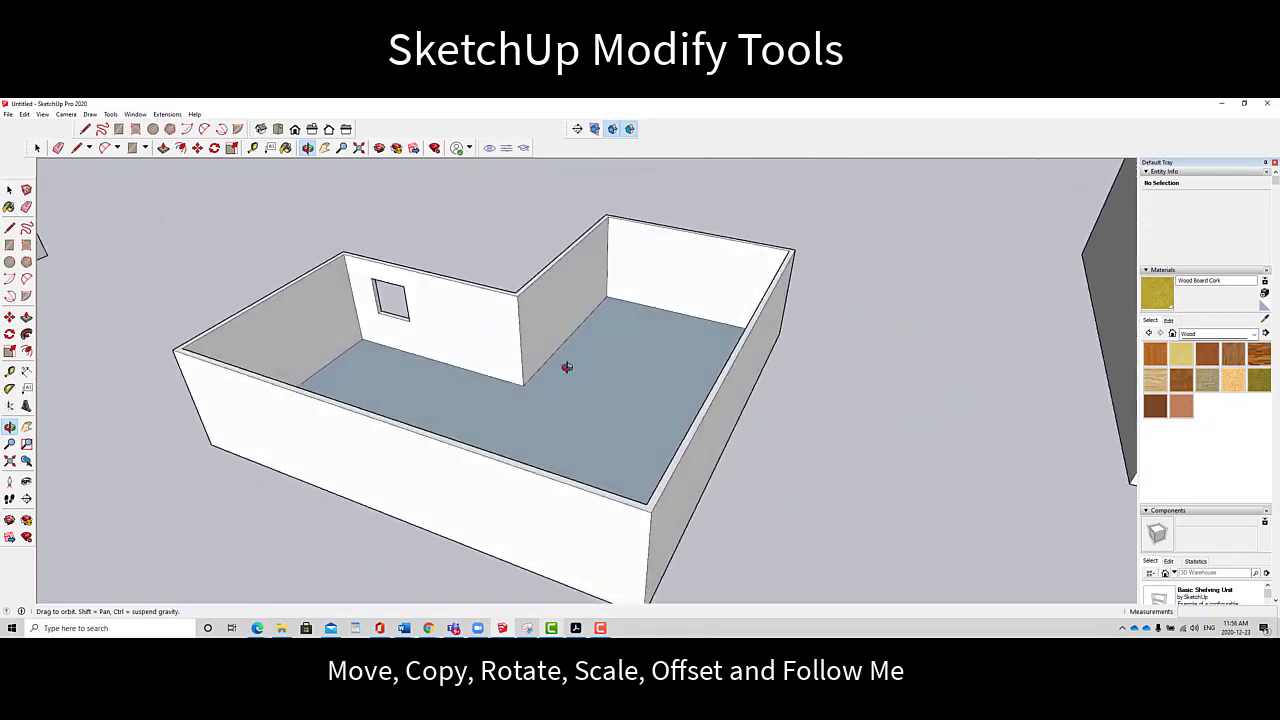
pyautogui.moveTo(569, 345)
pyautogui.mouseDown()
pyautogui.moveTo(534, 457)
pyautogui.moveTo(606, 314)
pyautogui.moveTo(582, 316)
pyautogui.moveTo(552, 364)
pyautogui.mouseUp()
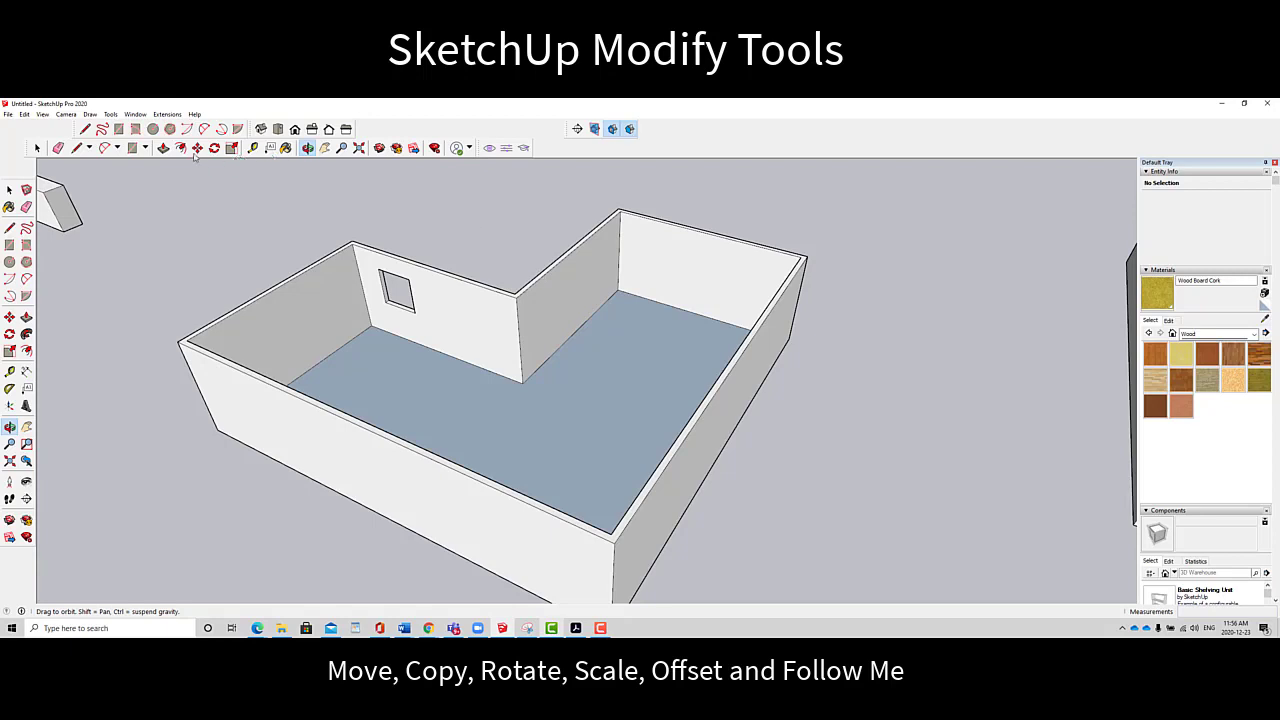
pyautogui.click(163, 147)
pyautogui.click(560, 316)
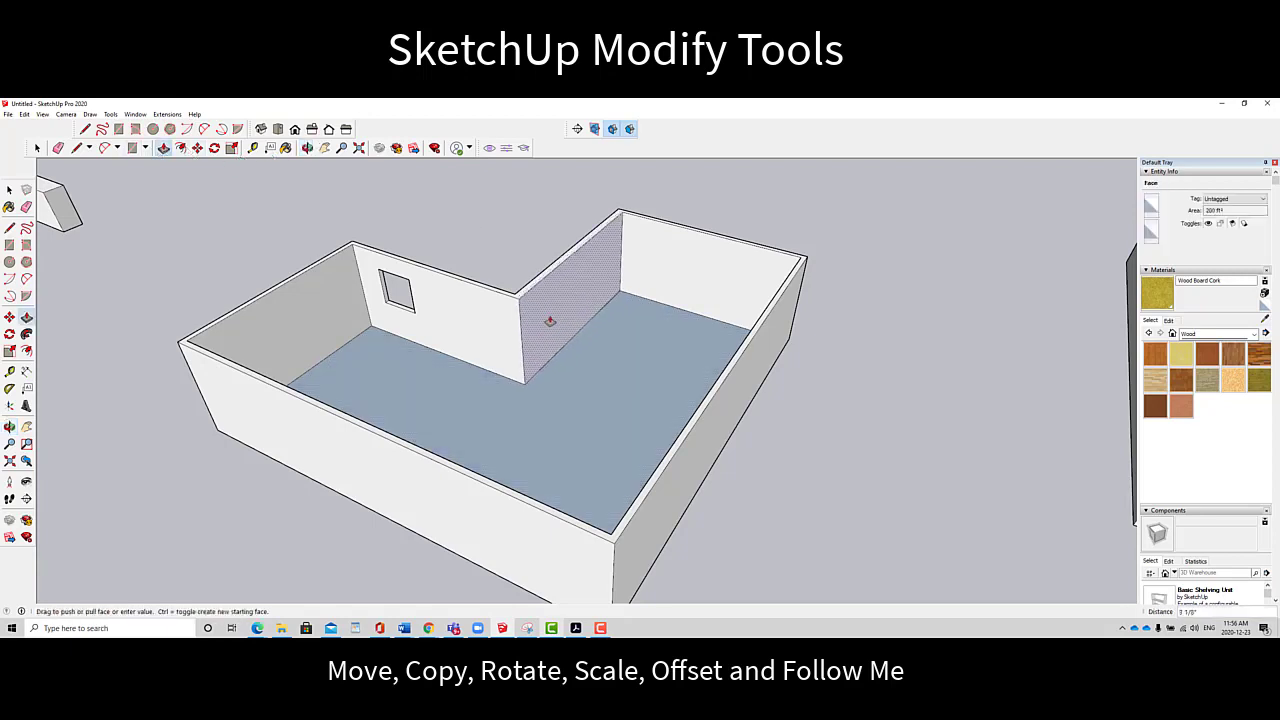
pyautogui.press('Escape')
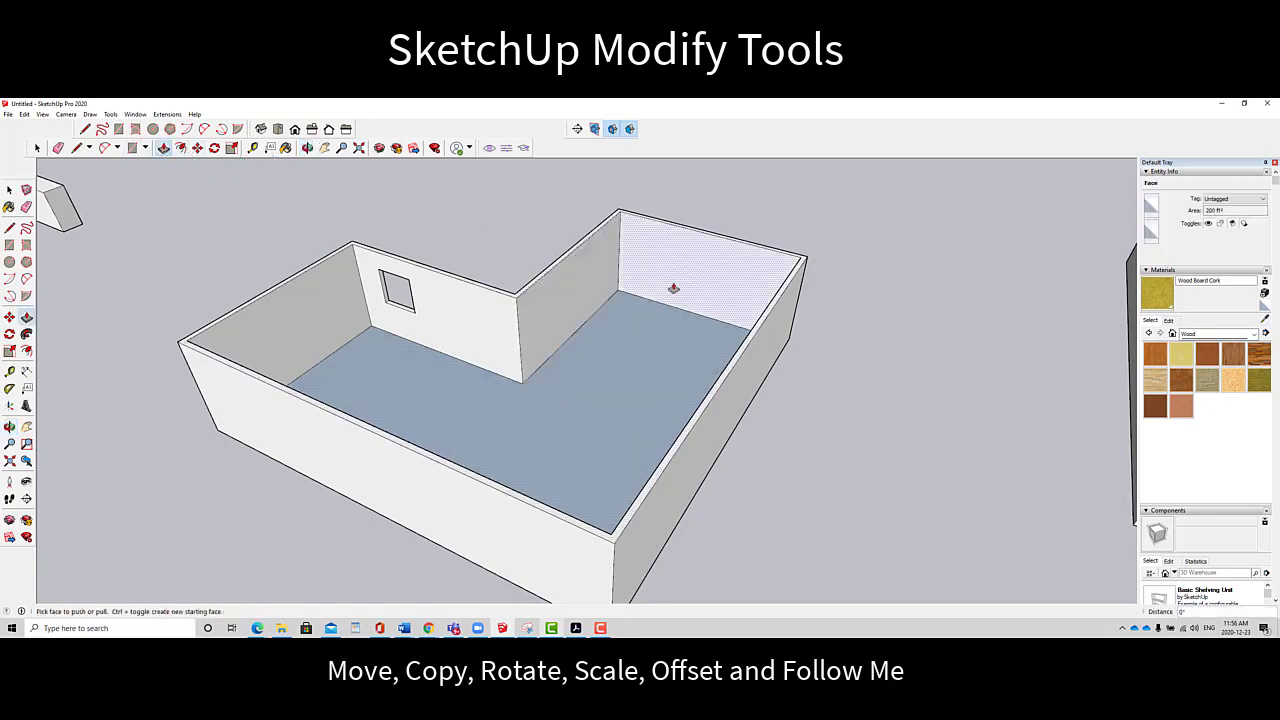
# Place a vertical guide on the wall adjoining the window wall, measured from the projecting inner corner
pyautogui.click(253, 148)
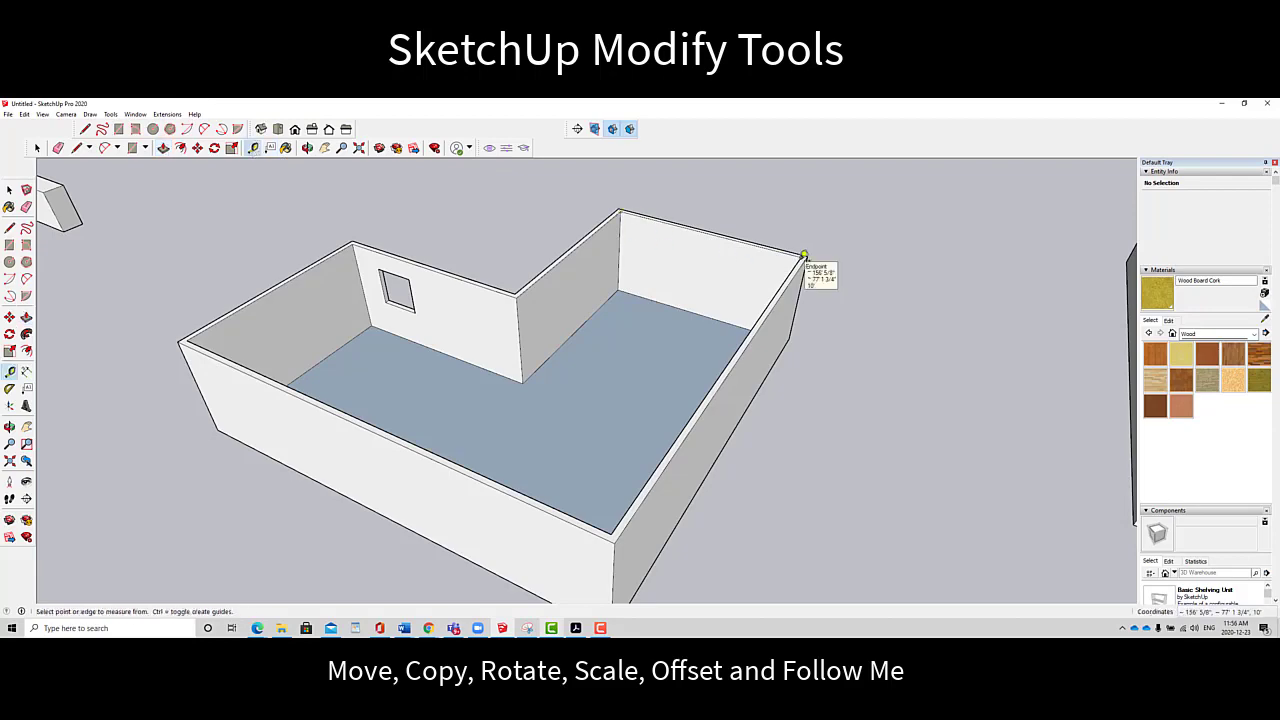
pyautogui.moveTo(810, 260); pyautogui.dragTo(529, 335, button='middle')
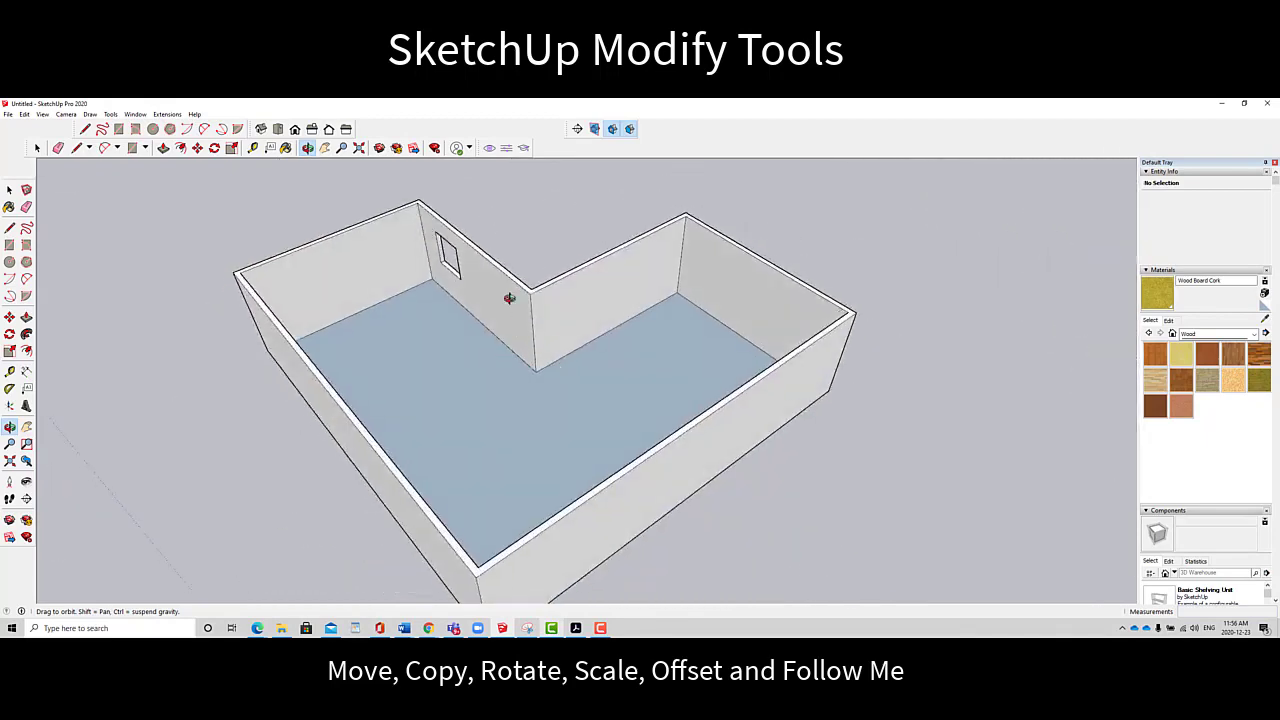
pyautogui.press('h')
pyautogui.scroll(6, 440, 310)
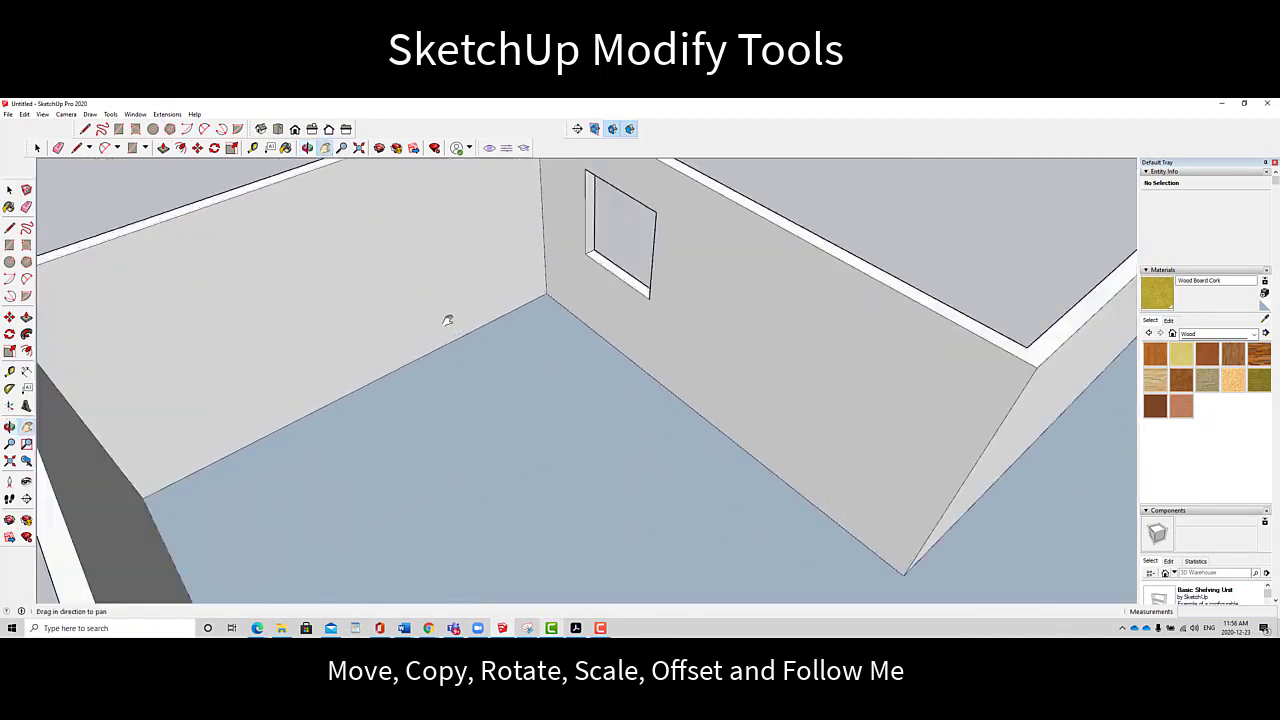
pyautogui.scroll(-6, 447, 320)
pyautogui.click(254, 149)
pyautogui.click(607, 446)
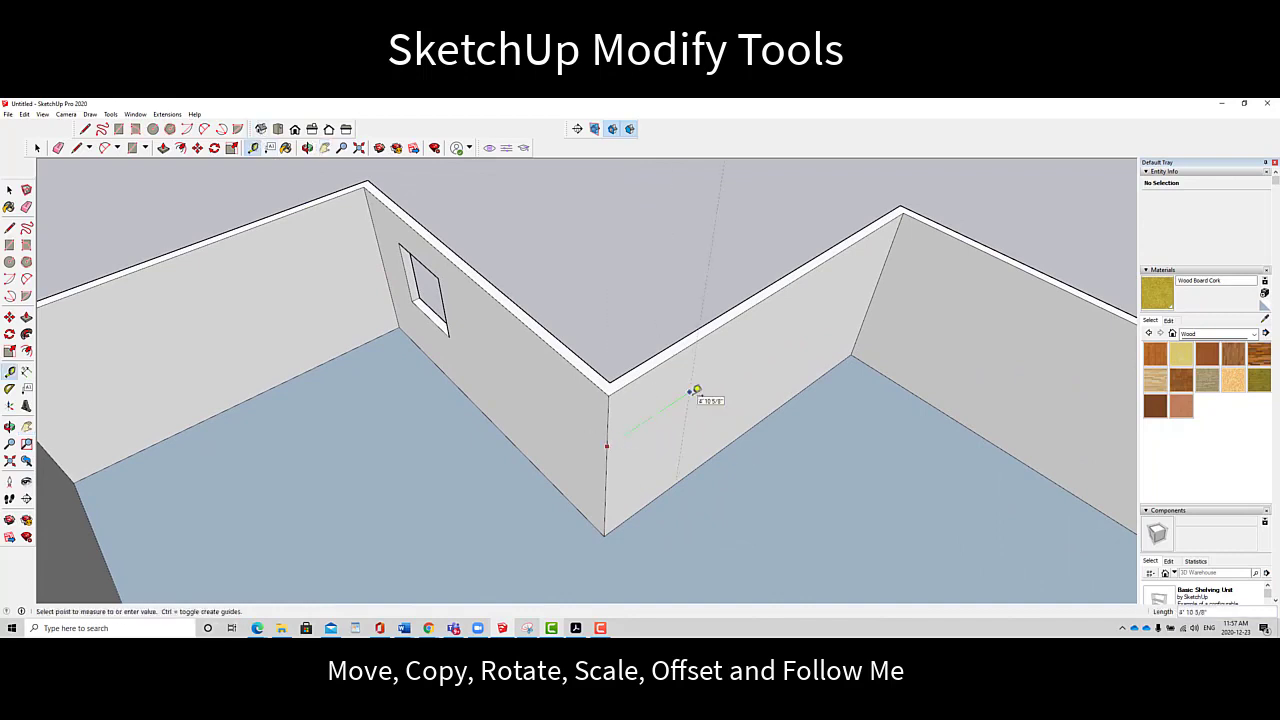
pyautogui.press('Return')
# Place a second vertical guide 36" beyond the first, farther from the projecting corner
pyautogui.click(675, 400)
pyautogui.write('36')
pyautogui.press('Return')
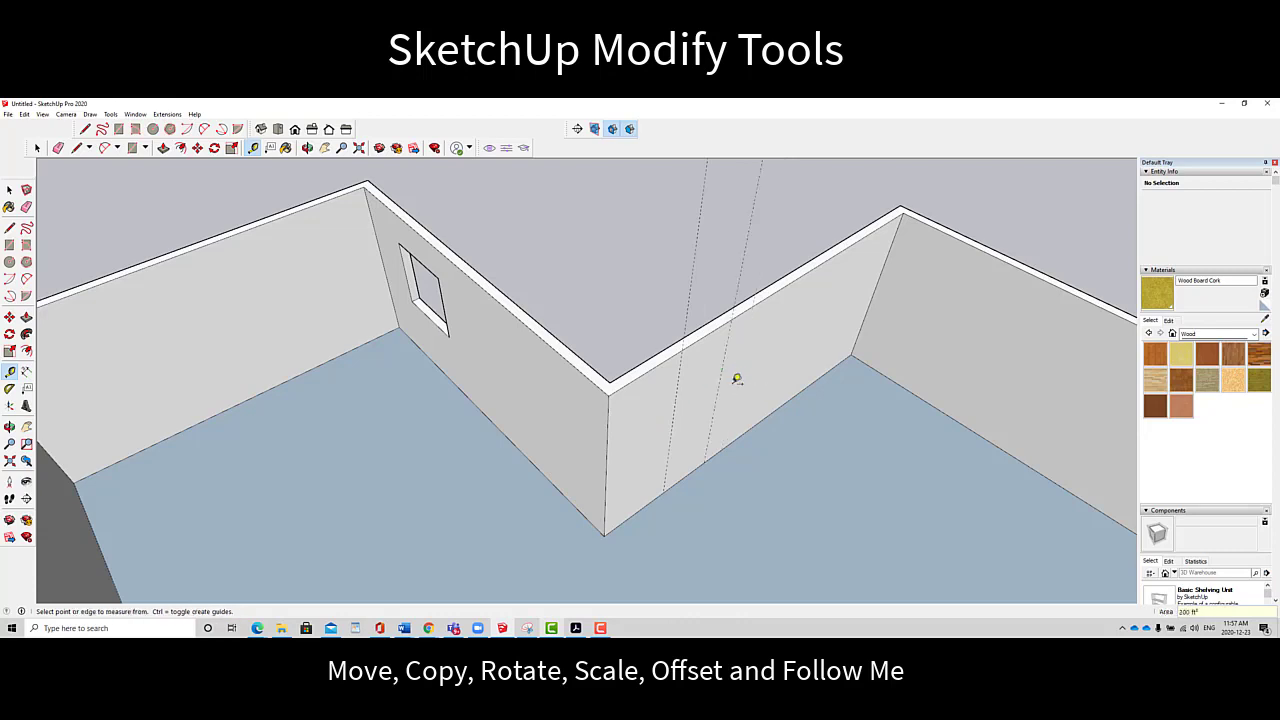
# Place a horizontal guide above the floor edge of the guided wall and draw a door rectangle between the floor and guides
pyautogui.click(684, 476)
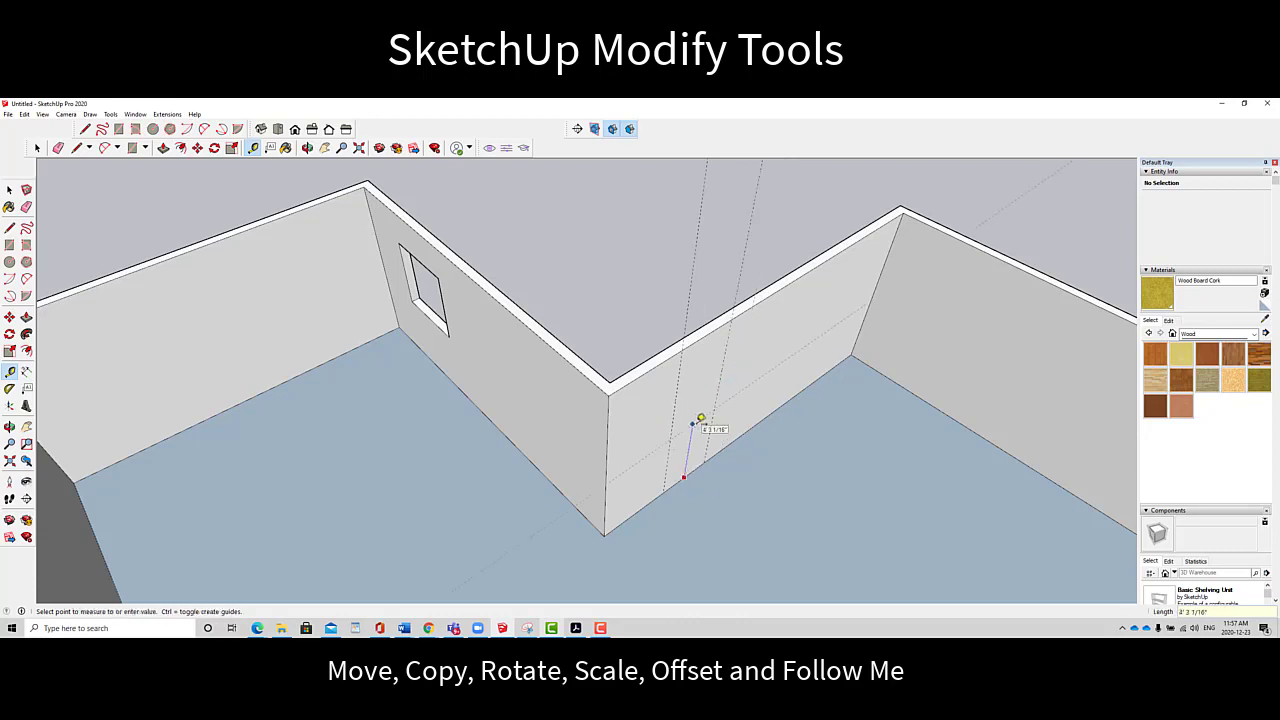
pyautogui.click(700, 418)
pyautogui.click(132, 147)
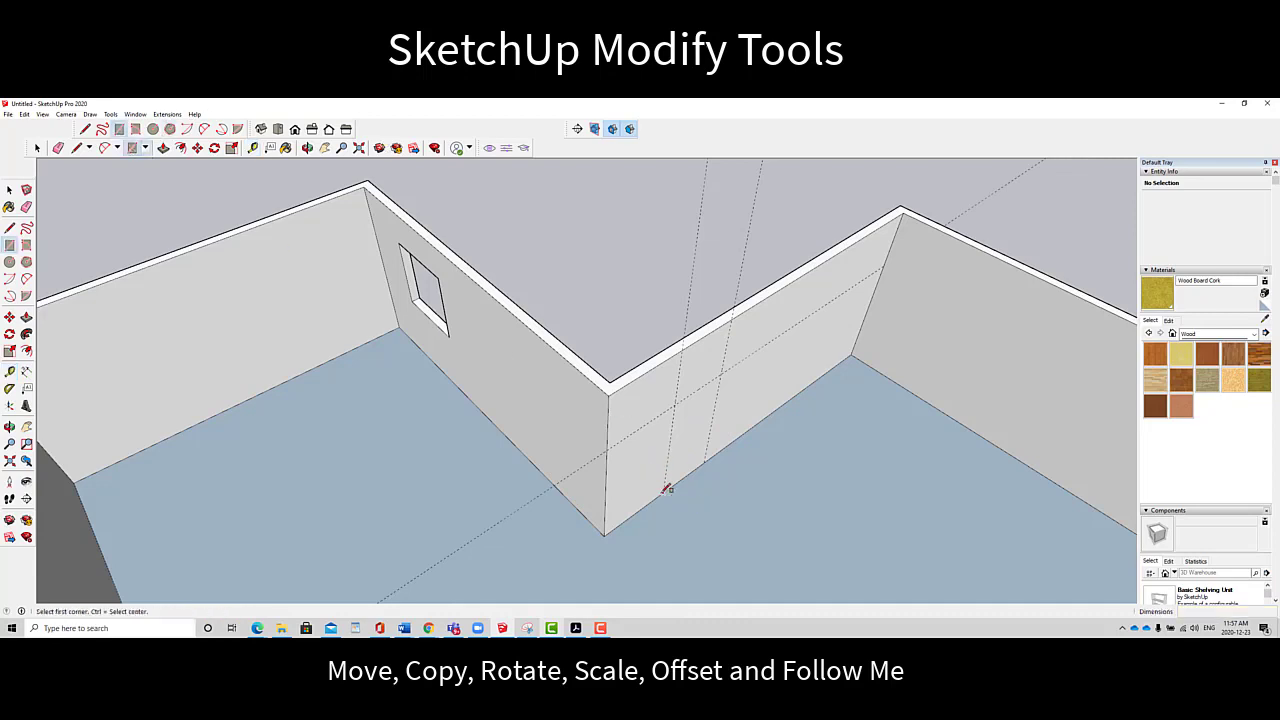
pyautogui.click(670, 488)
pyautogui.click(722, 375)
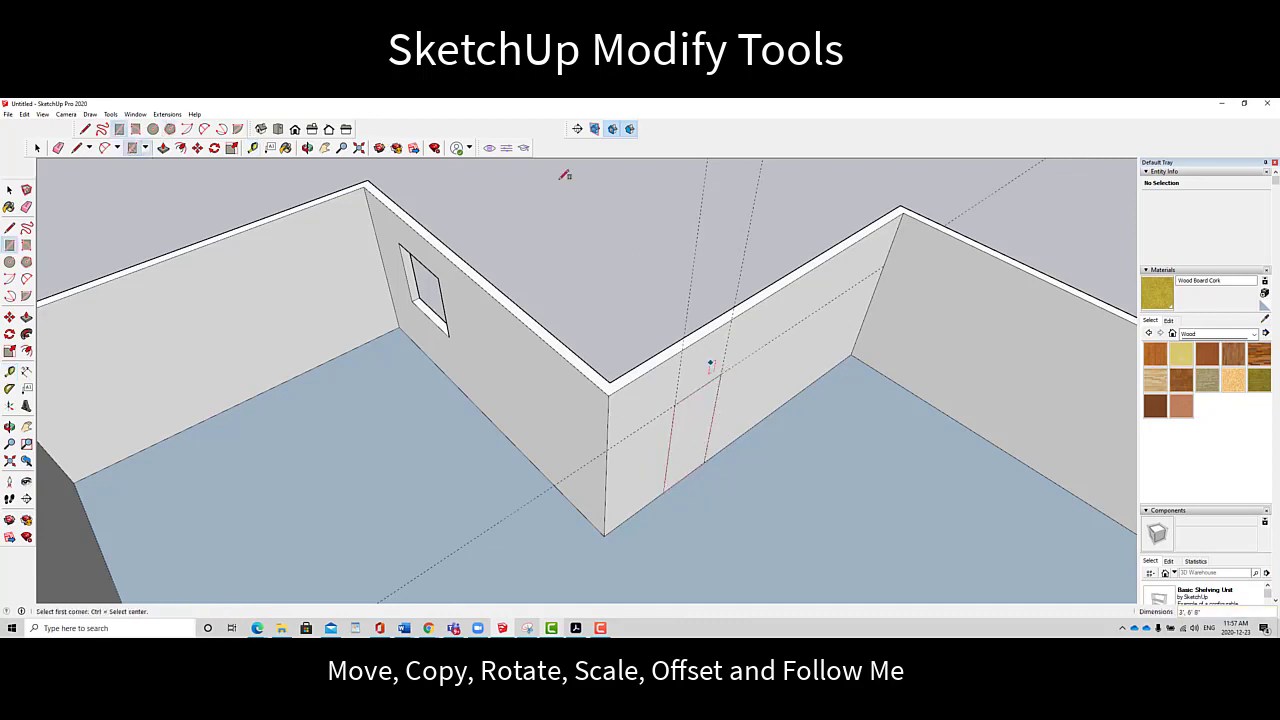
# Push/Pull the door rectangle through the wall's thickness to cut the doorway
pyautogui.click(163, 147)
pyautogui.click(700, 435)
pyautogui.click(678, 412)
pyautogui.moveTo(626, 366); pyautogui.dragTo(549, 430, button='middle')
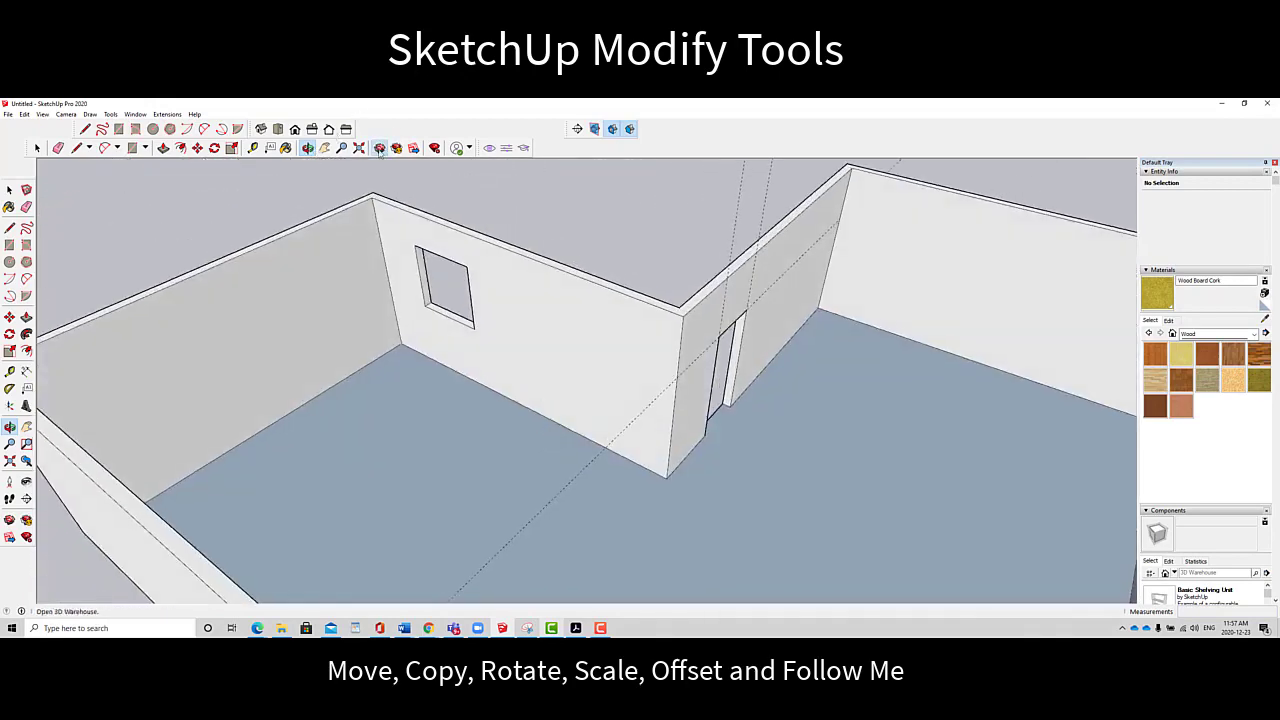
# Search 3D Warehouse for "window", load the dark wood multi-pane window into the model and place it on the floor near the window opening
pyautogui.click(379, 148)
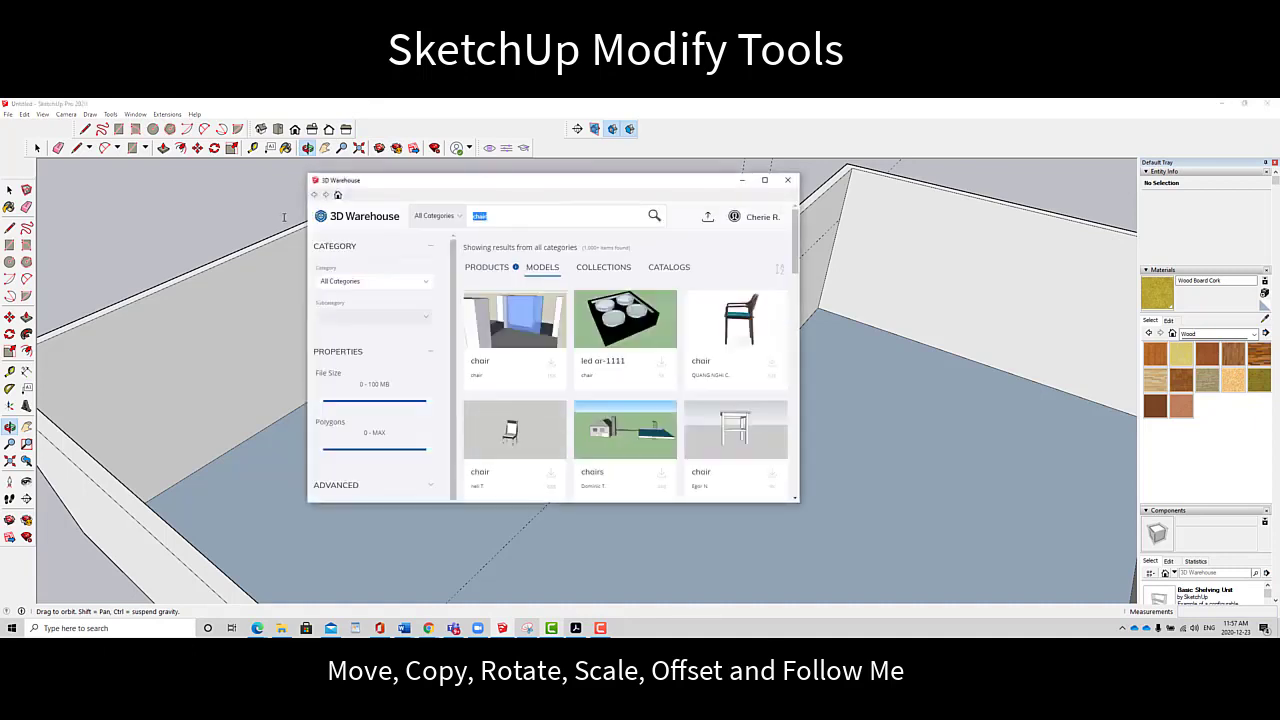
pyautogui.press('Return')
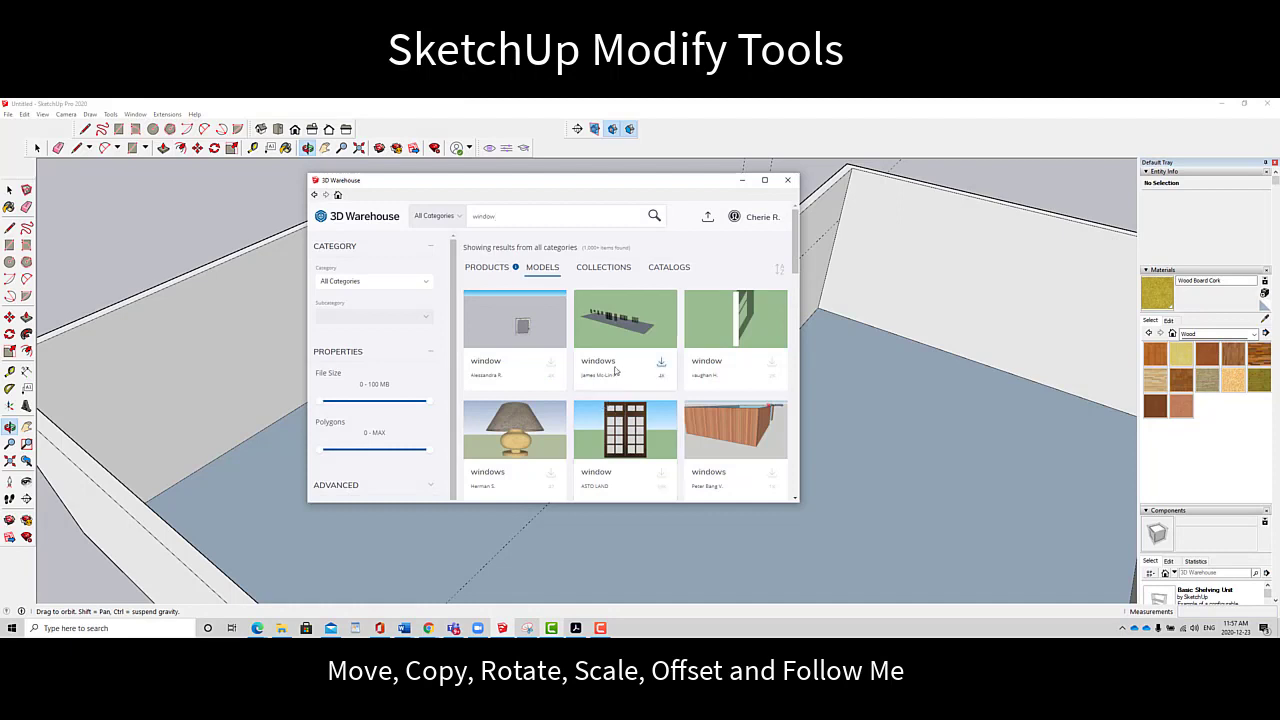
pyautogui.click(662, 481)
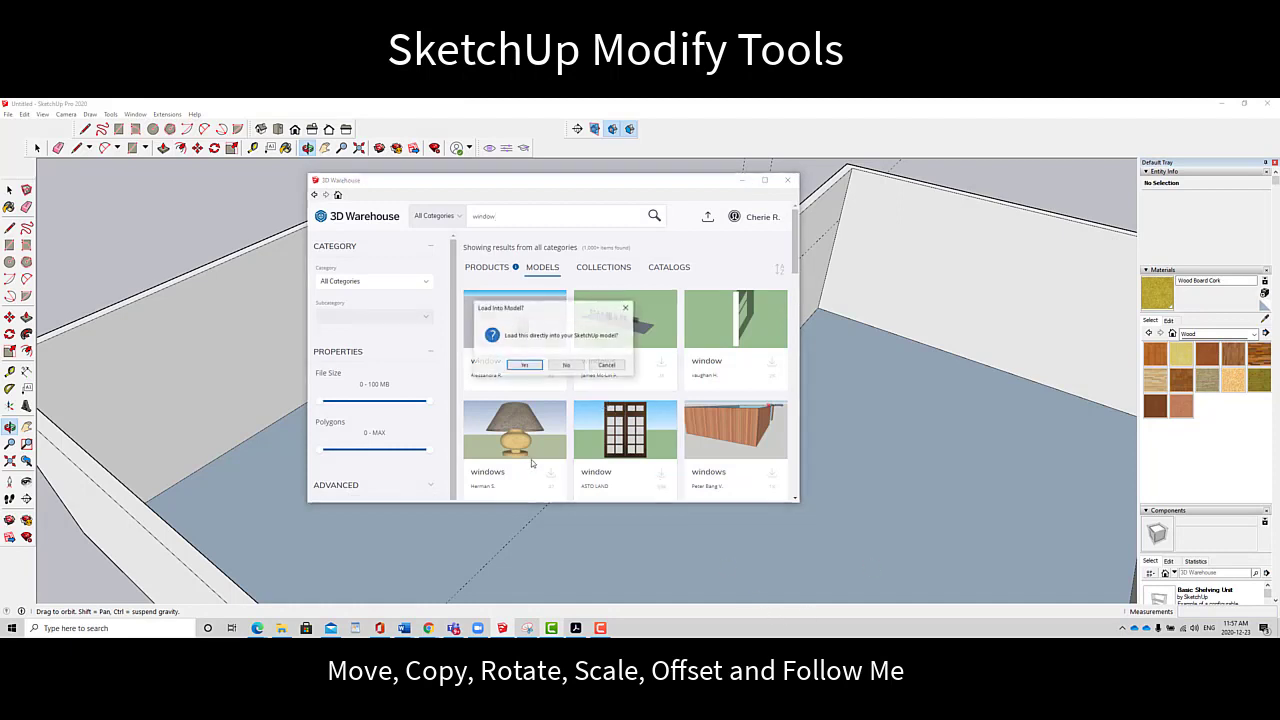
pyautogui.click(525, 368)
pyautogui.click(400, 428)
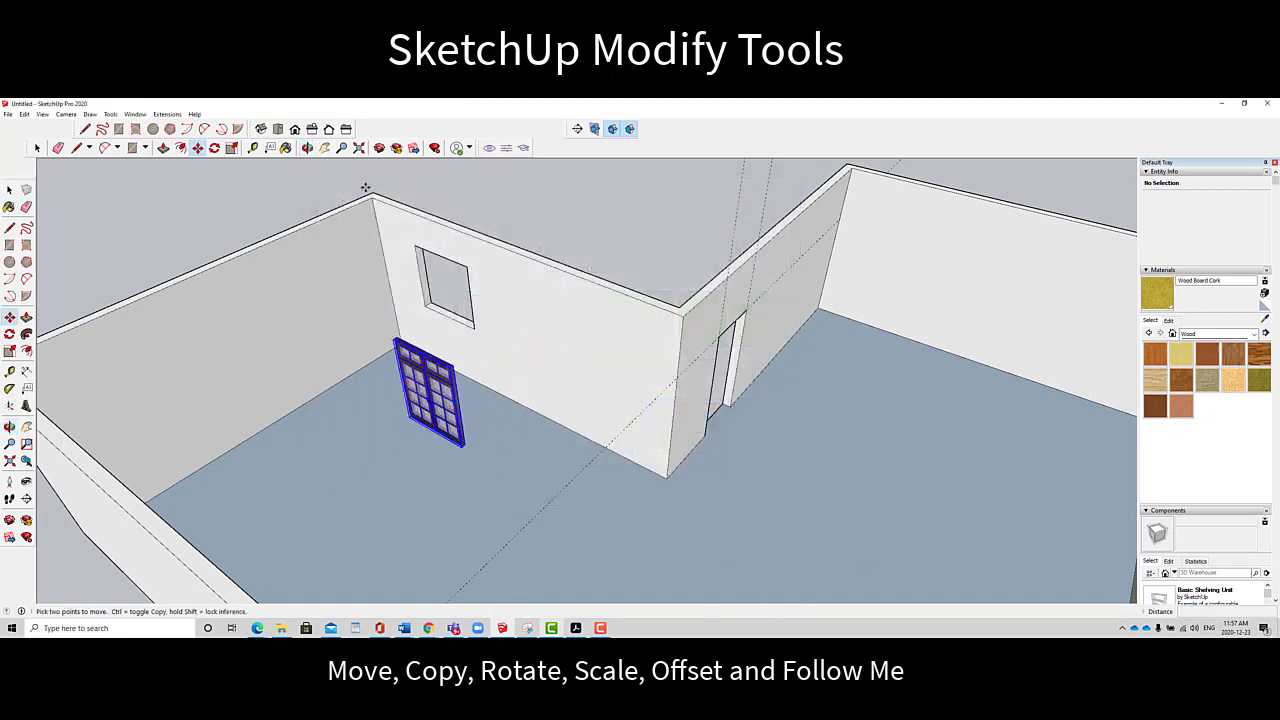
# Search 3D Warehouse for "door", load the brown "Doors" model and place it on the floor near the doorway
pyautogui.moveTo(366, 195); pyautogui.dragTo(638, 405, button='middle')
pyautogui.click(379, 147)
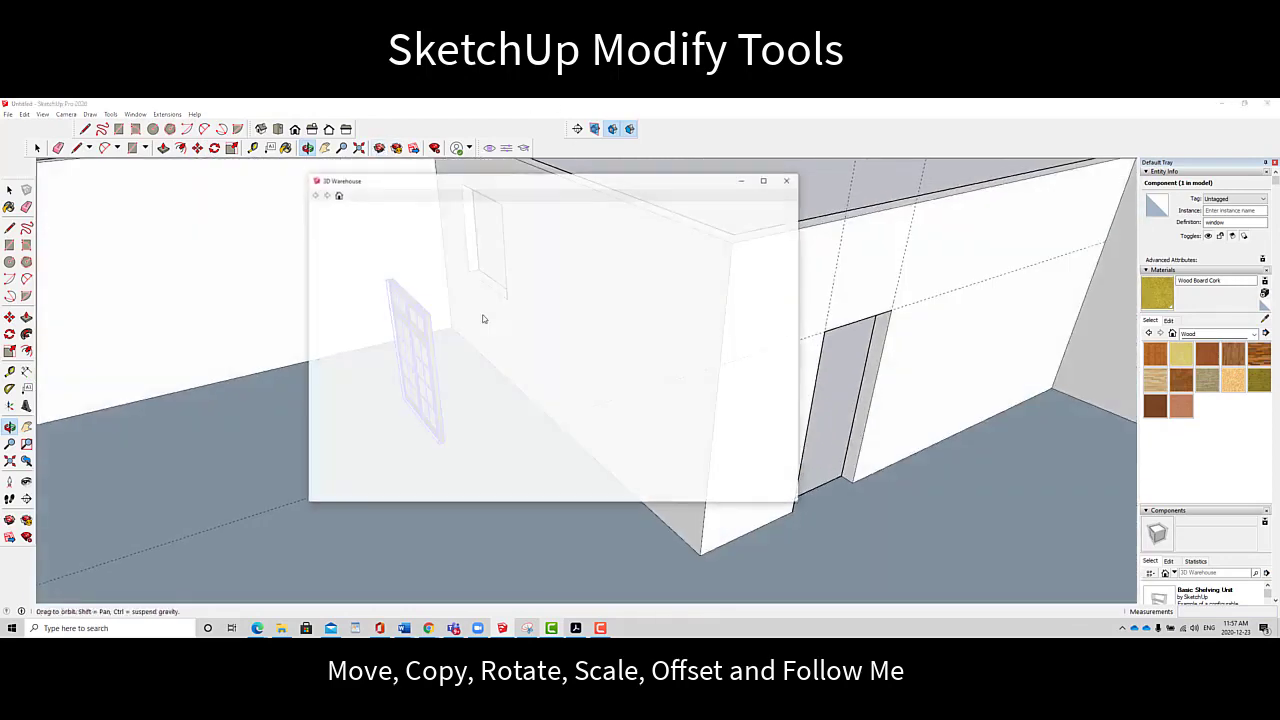
pyautogui.doubleClick(519, 216)
pyautogui.write('door')
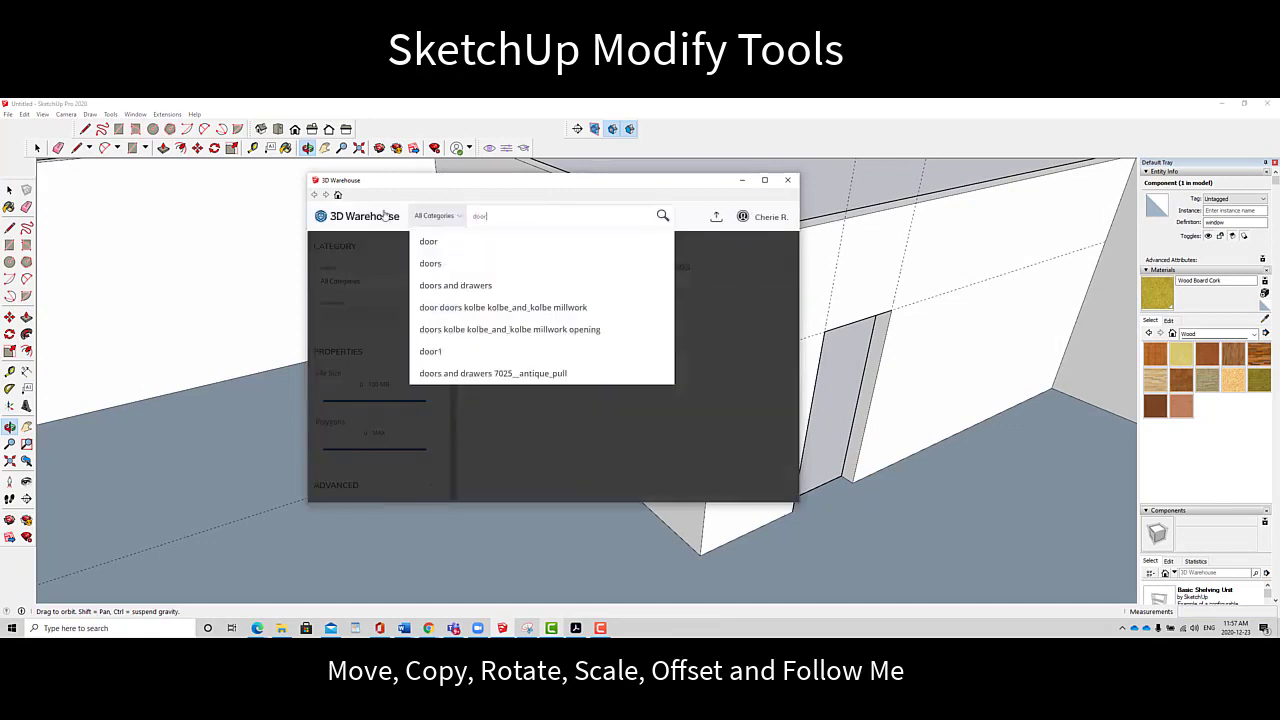
pyautogui.press('Return')
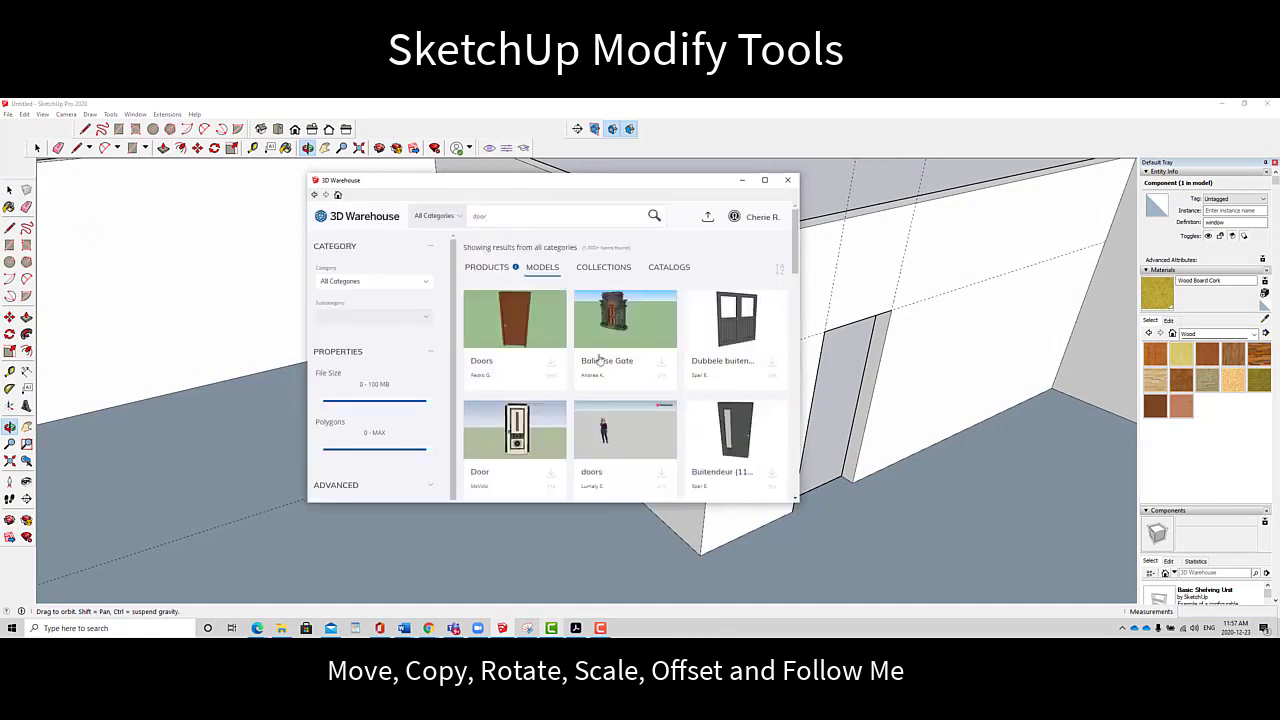
pyautogui.click(549, 363)
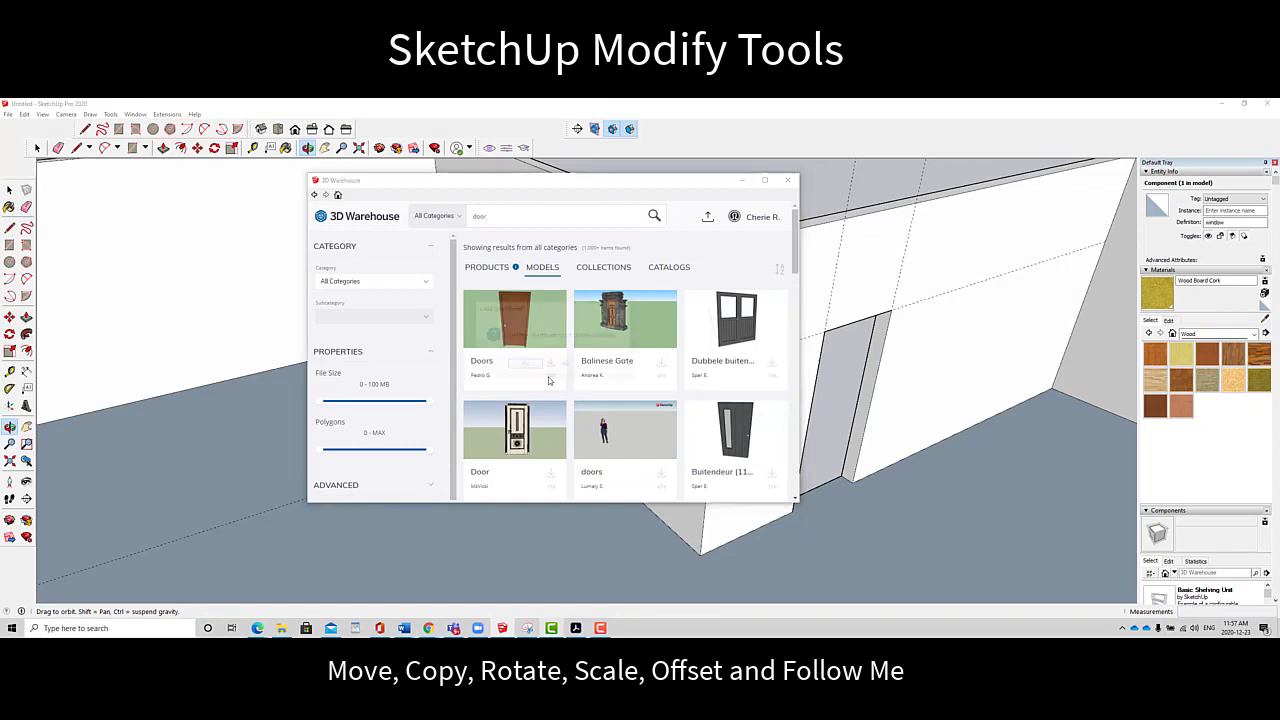
pyautogui.click(527, 366)
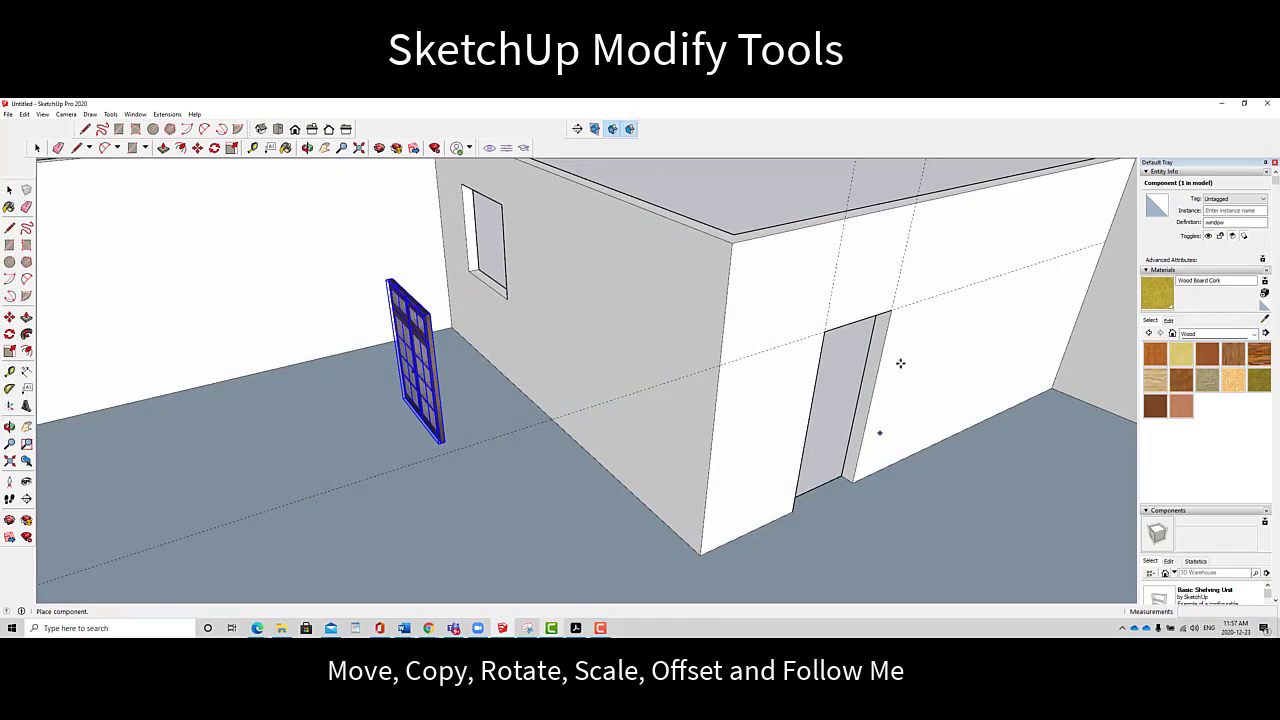
pyautogui.click(874, 307)
# Rotate the door component on the floor plane until it runs parallel to the wall with the doorway
pyautogui.press('h')
pyautogui.moveTo(642, 366); pyautogui.dragTo(471, 254)
pyautogui.scroll(-3, 625, 371)
pyautogui.scroll(1, 624, 370)
pyautogui.moveTo(624, 368); pyautogui.dragTo(598, 362)
pyautogui.click(214, 147)
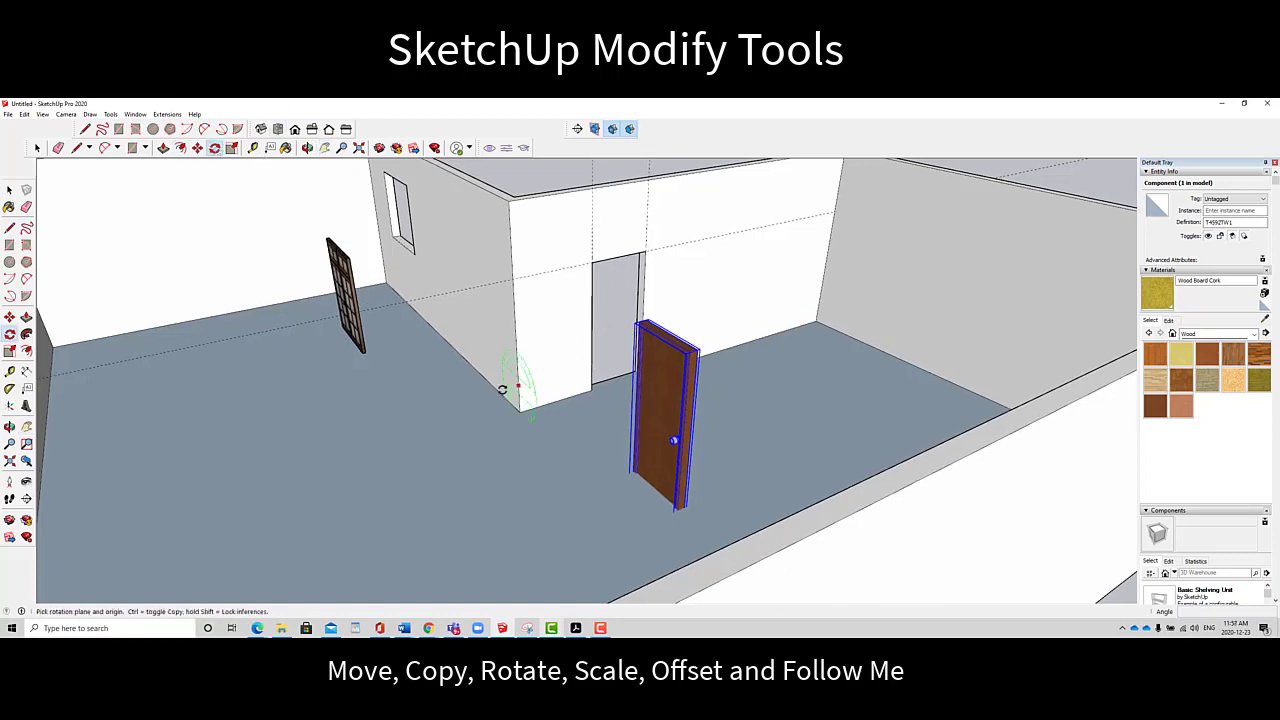
pyautogui.click(596, 487)
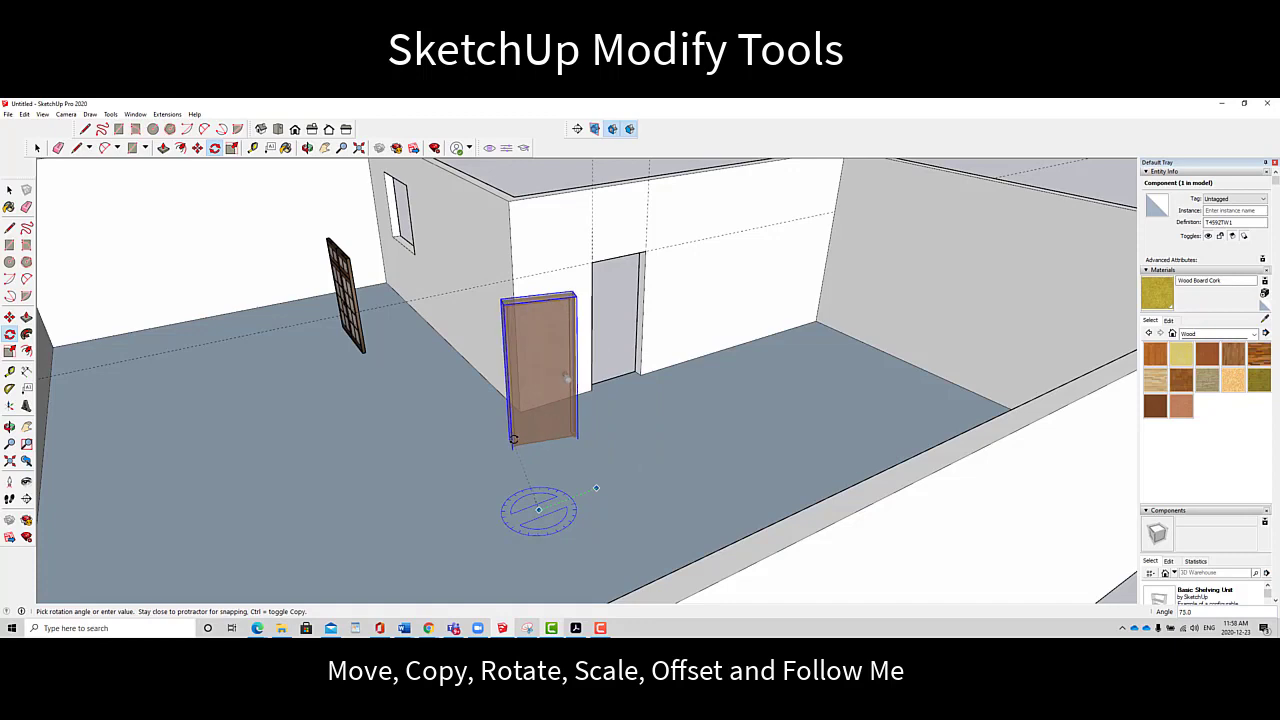
pyautogui.click(513, 438)
# Mirror the door across its width by scaling it along the red axis to -1, putting the knob on the opposite side
pyautogui.moveTo(513, 438); pyautogui.dragTo(486, 349, button='middle')
pyautogui.press('s')
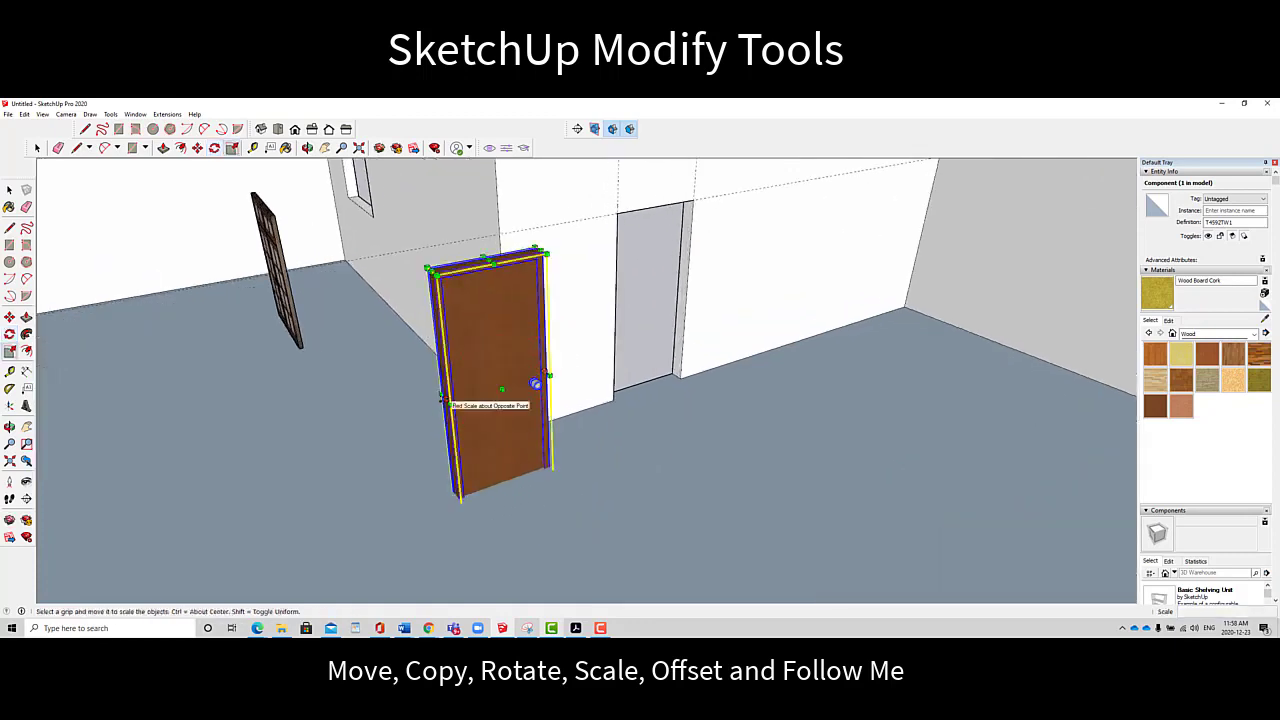
pyautogui.moveTo(441, 396); pyautogui.dragTo(628, 373)
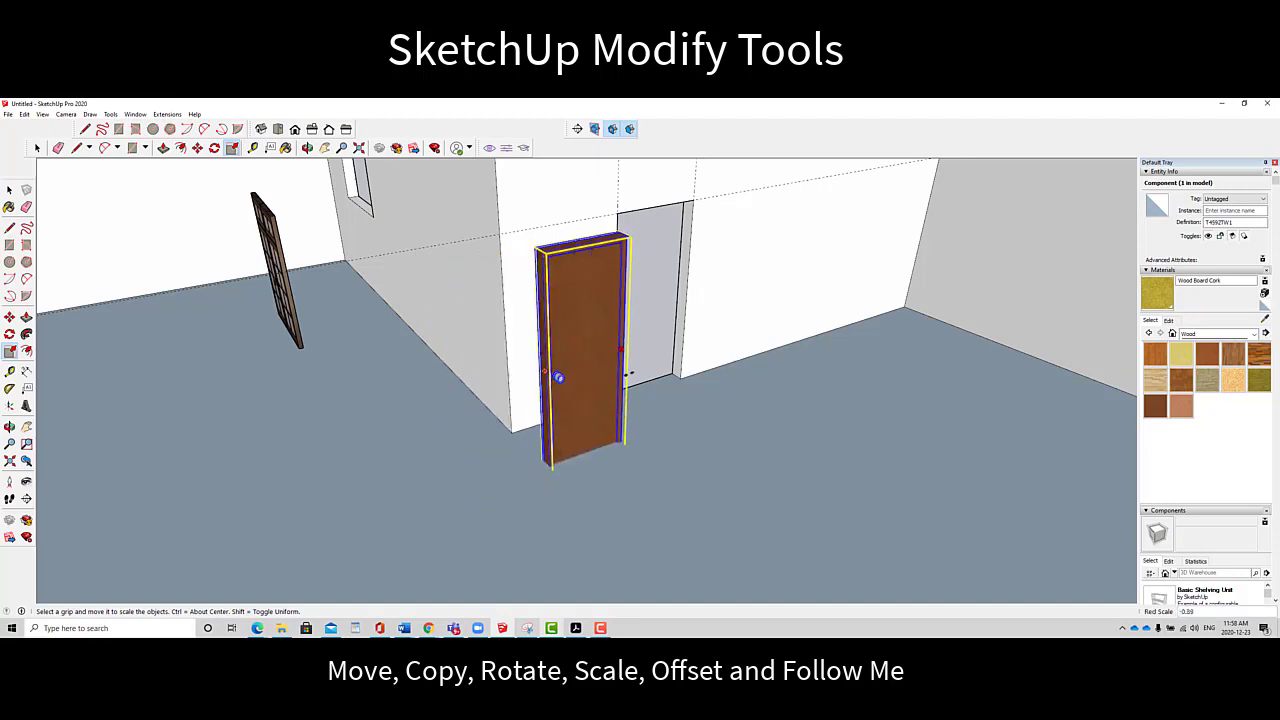
pyautogui.moveTo(620, 349); pyautogui.dragTo(636, 350)
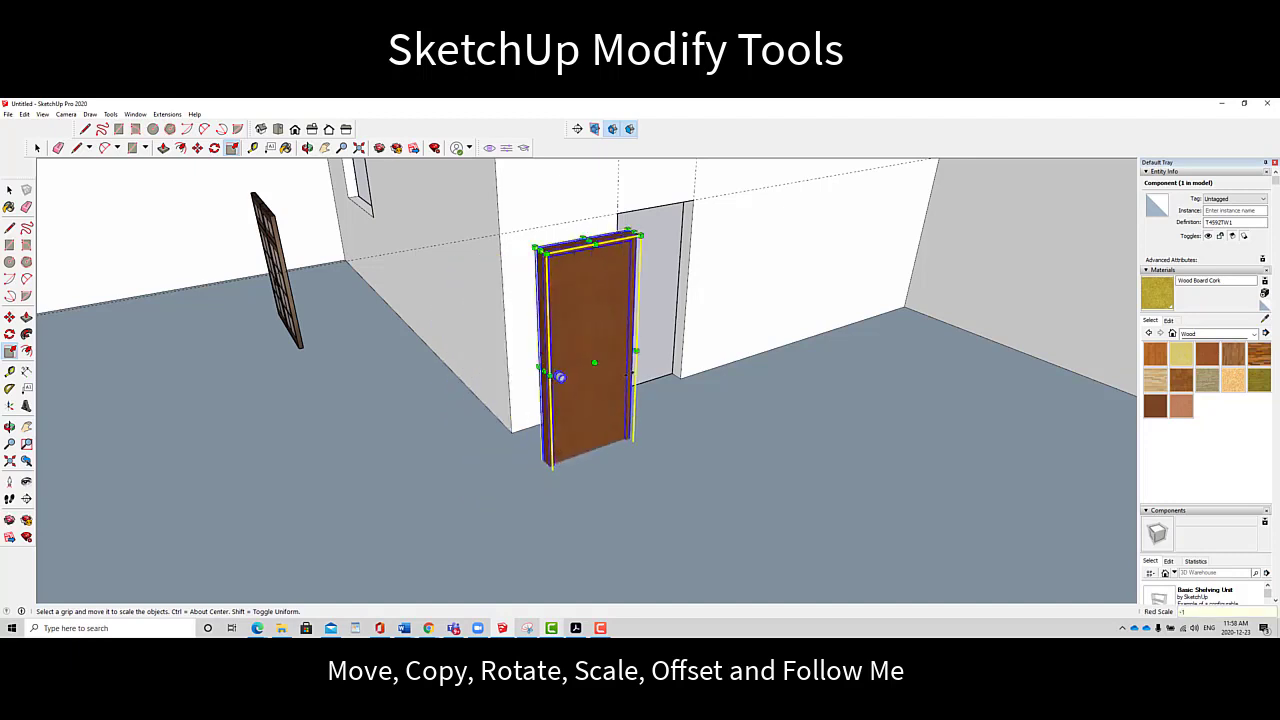
# Move the door by its upper corner on the knob side onto the matching upper corner of the doorway
pyautogui.click(307, 147)
pyautogui.moveTo(720, 352); pyautogui.dragTo(629, 347)
pyautogui.press('m')
pyautogui.scroll(3, 514, 422)
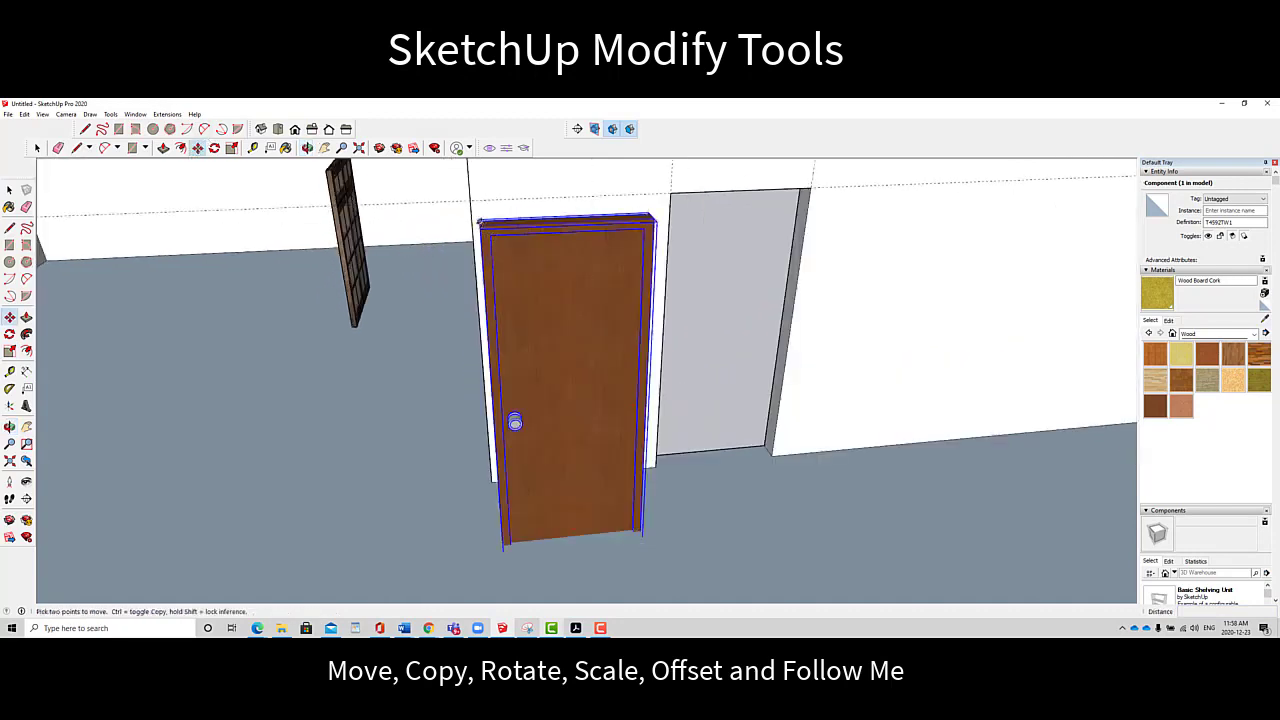
pyautogui.click(480, 227)
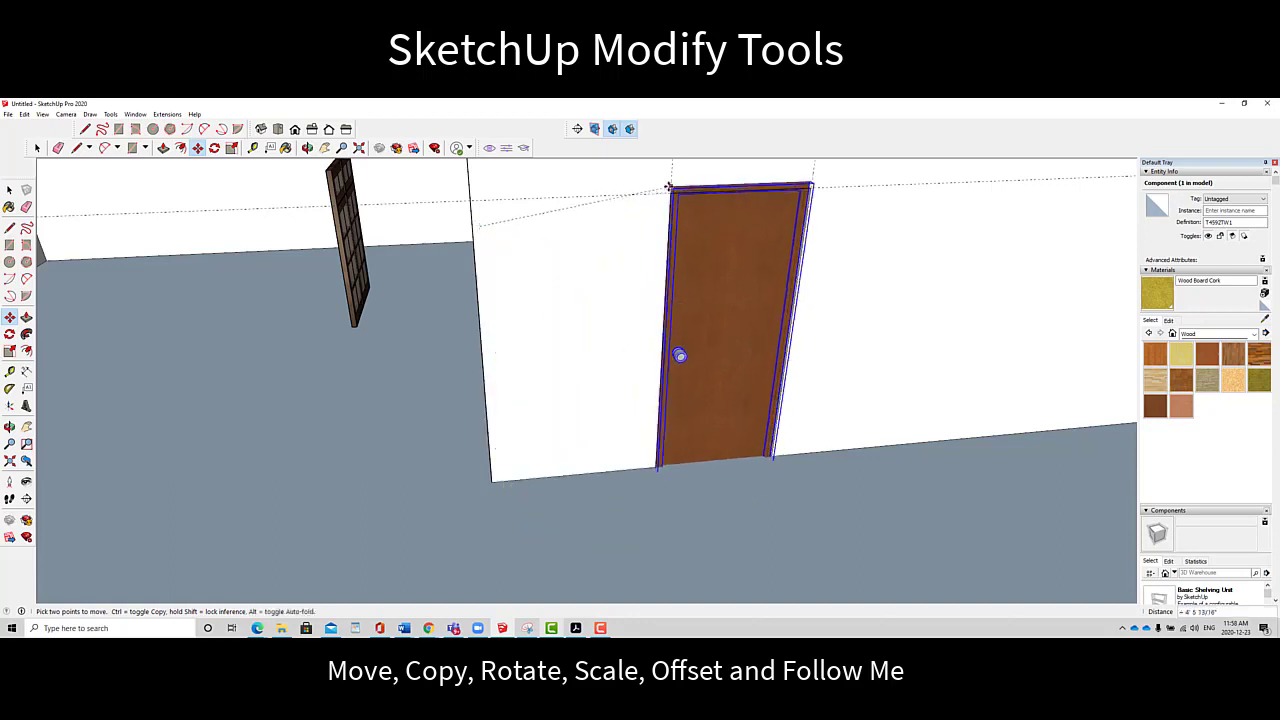
pyautogui.click(669, 193)
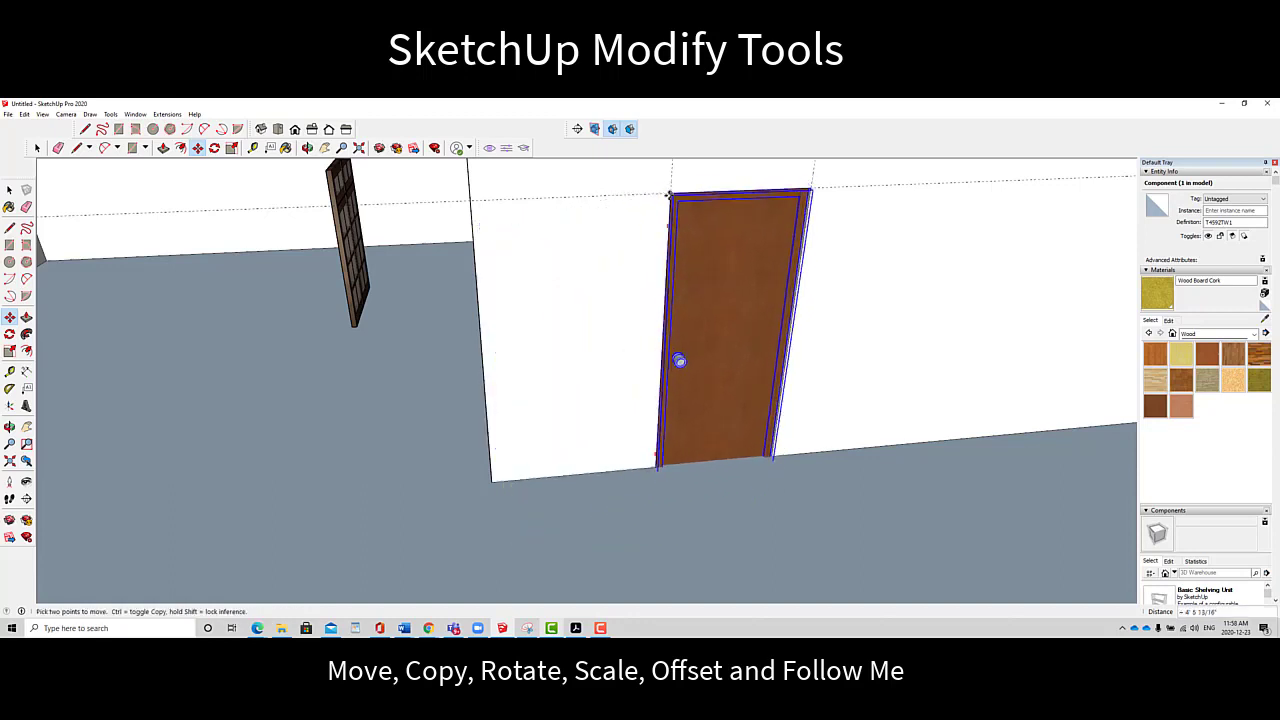
# Scale the door's height to about 0.95 and its width to about 1.02 to fit the doorway
pyautogui.press('s')
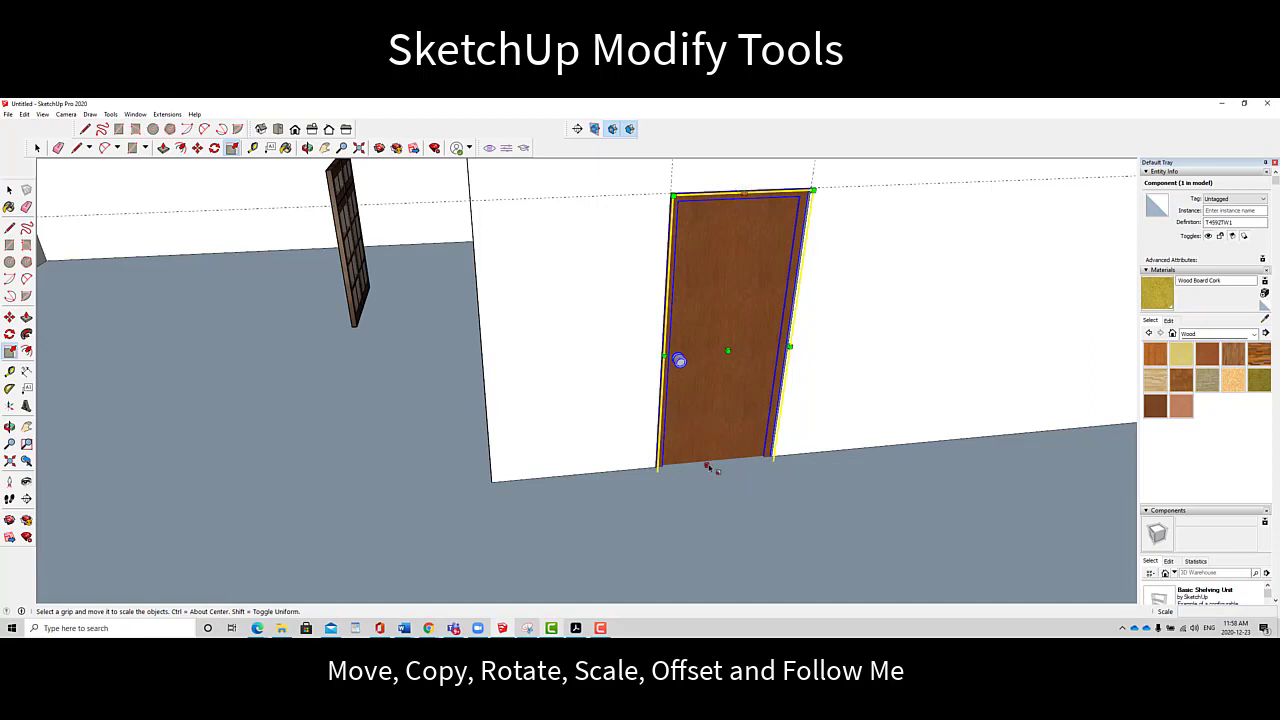
pyautogui.click(709, 466)
pyautogui.click(713, 462)
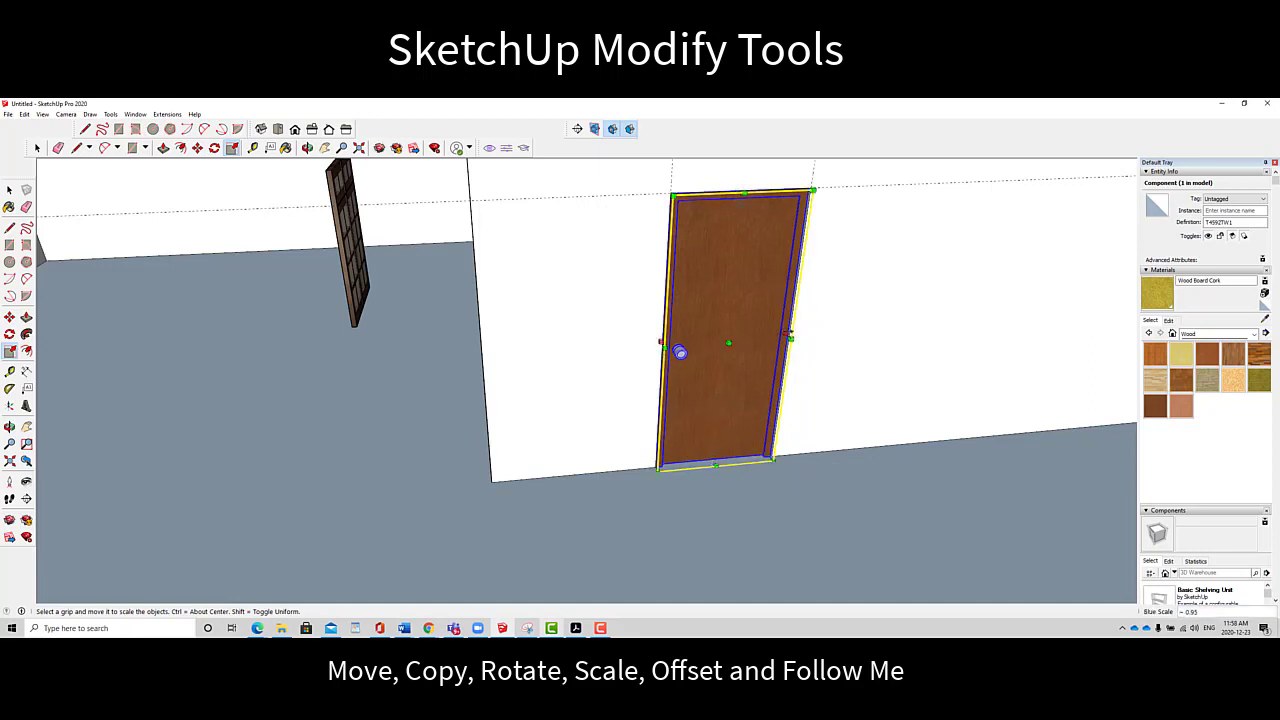
pyautogui.click(789, 336)
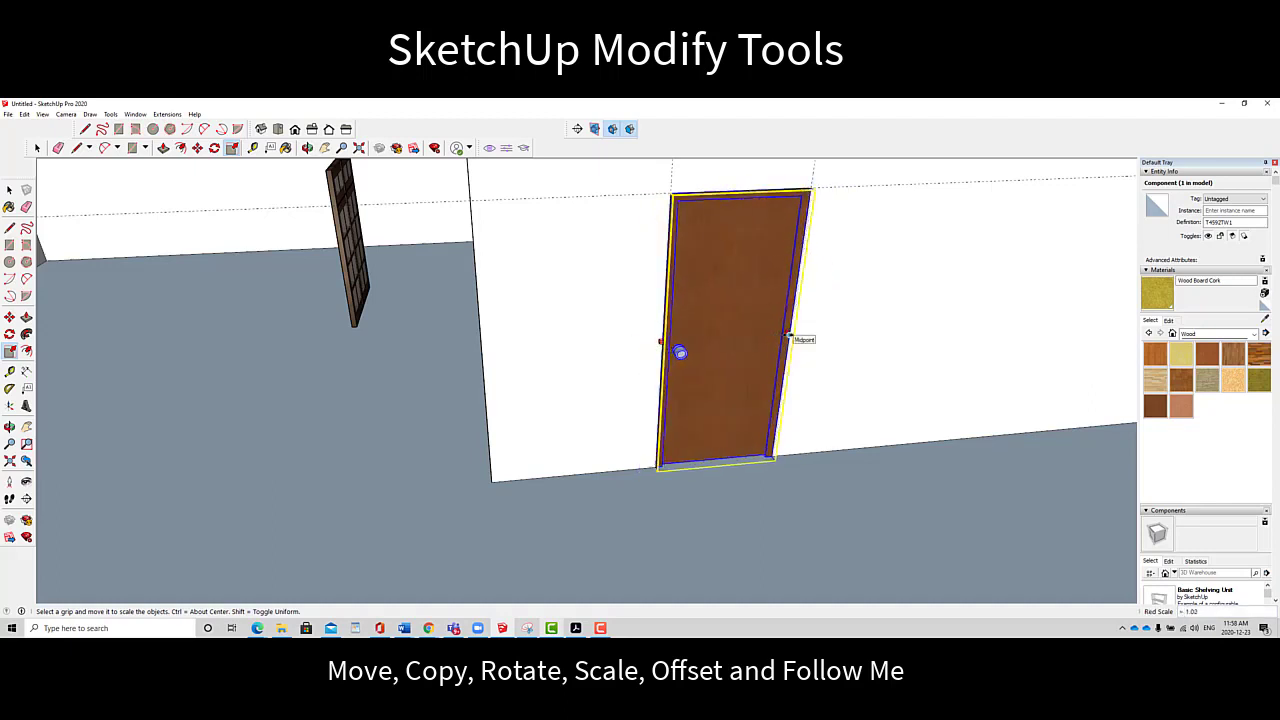
# Select the window component and move it by its lower corner onto the matching lower corner of the window opening
pyautogui.click(308, 147)
pyautogui.moveTo(294, 260); pyautogui.dragTo(488, 299)
pyautogui.moveTo(423, 307); pyautogui.dragTo(450, 325, button='middle')
pyautogui.click(395, 345)
pyautogui.scroll(3, 338, 315)
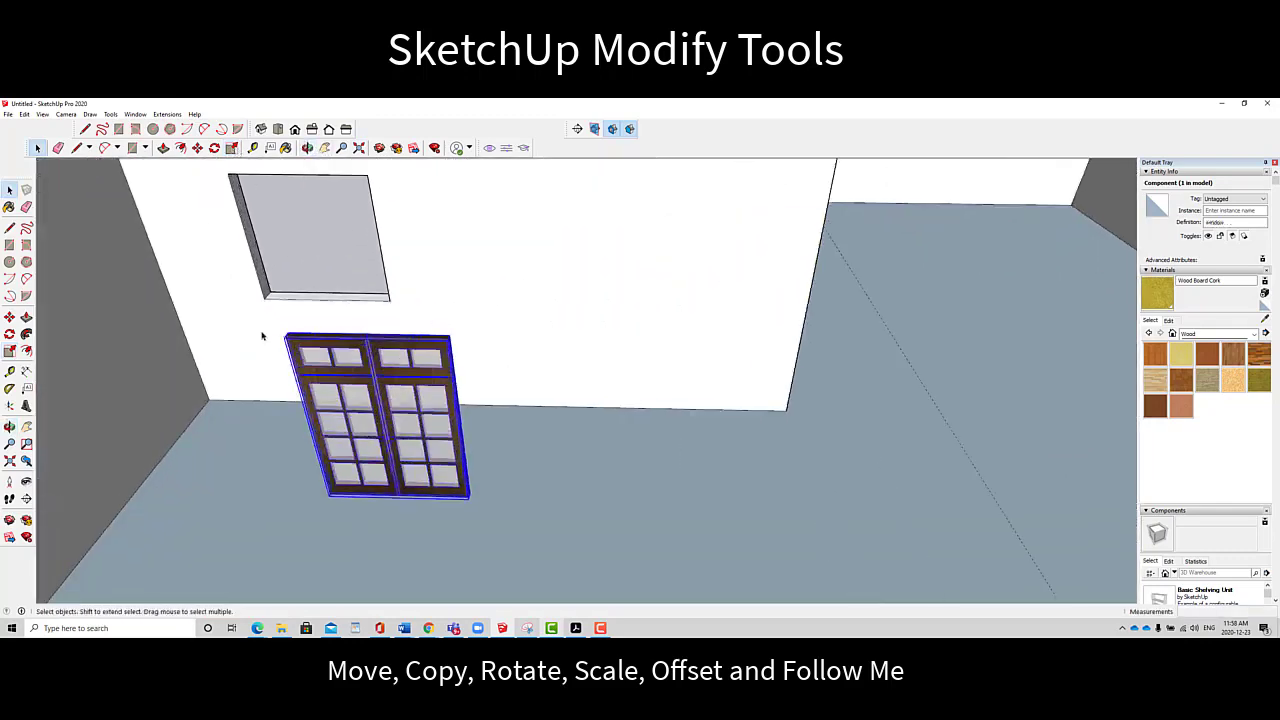
pyautogui.click(197, 147)
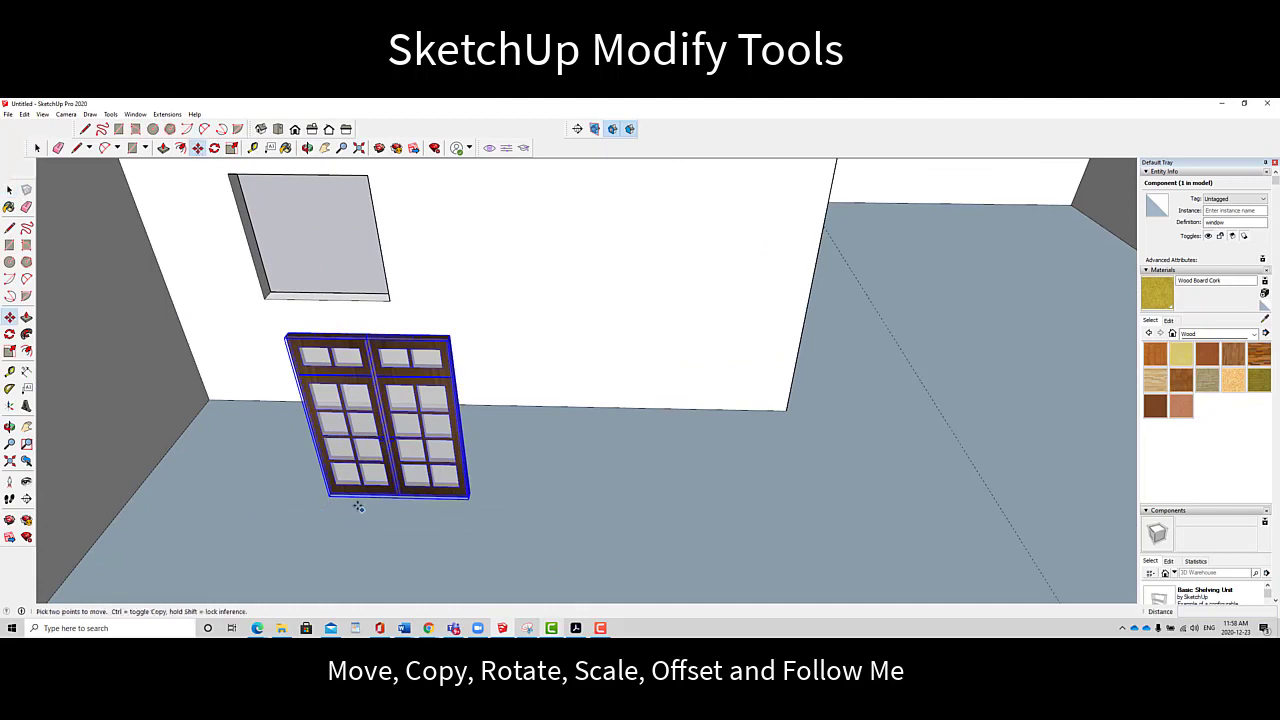
pyautogui.click(330, 496)
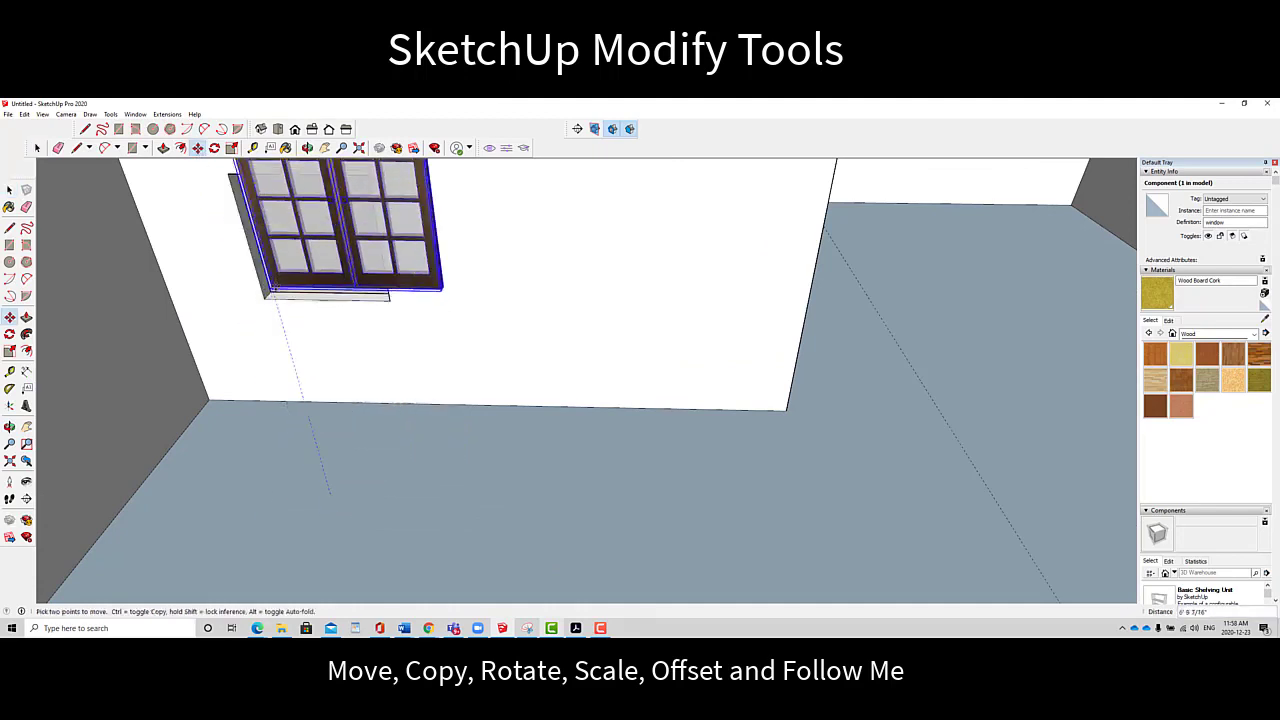
pyautogui.click(262, 299)
# Scale the window uniformly to 0.75 and stretch its width to the far side of the opening
pyautogui.click(324, 148)
pyautogui.moveTo(392, 303); pyautogui.dragTo(551, 429)
pyautogui.click(232, 148)
pyautogui.click(545, 268)
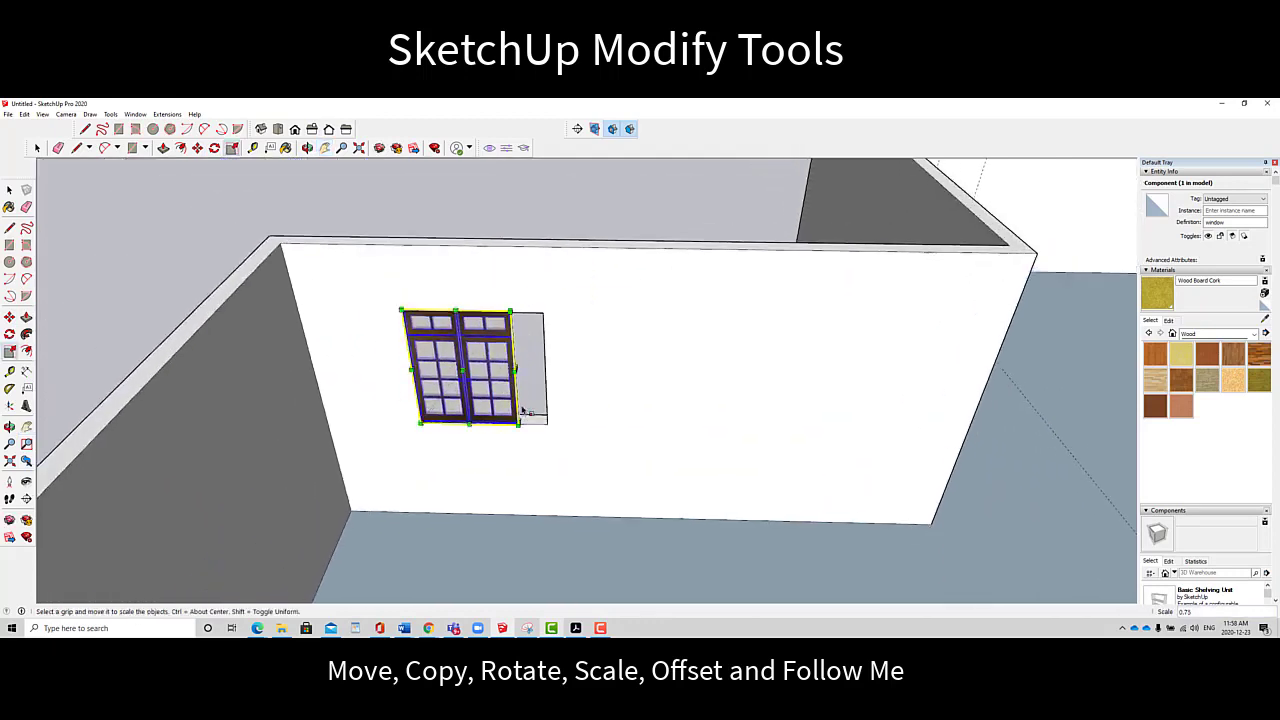
pyautogui.scroll(3, 526, 376)
pyautogui.click(512, 346)
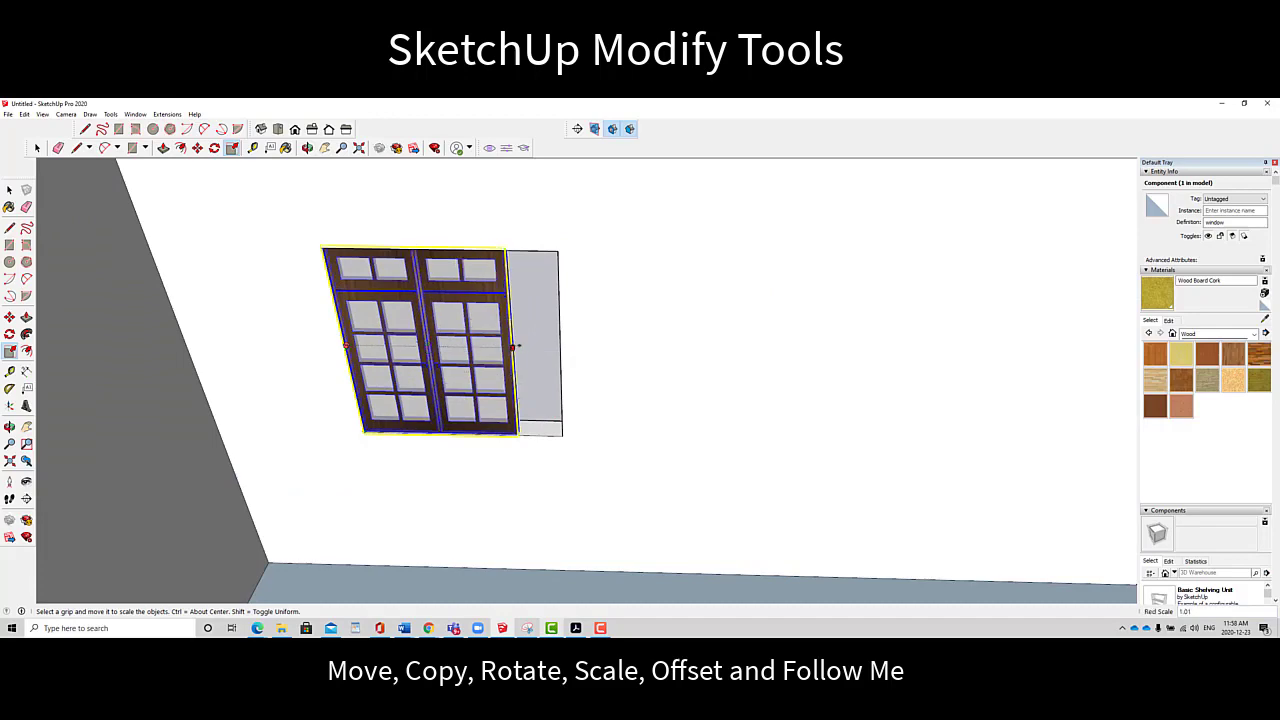
pyautogui.click(573, 352)
# Deselect the window and delete all guides in the model
pyautogui.press('space')
pyautogui.scroll(-4, 591, 371)
pyautogui.click(580, 204)
pyautogui.click(308, 148)
pyautogui.moveTo(620, 405); pyautogui.dragTo(393, 352)
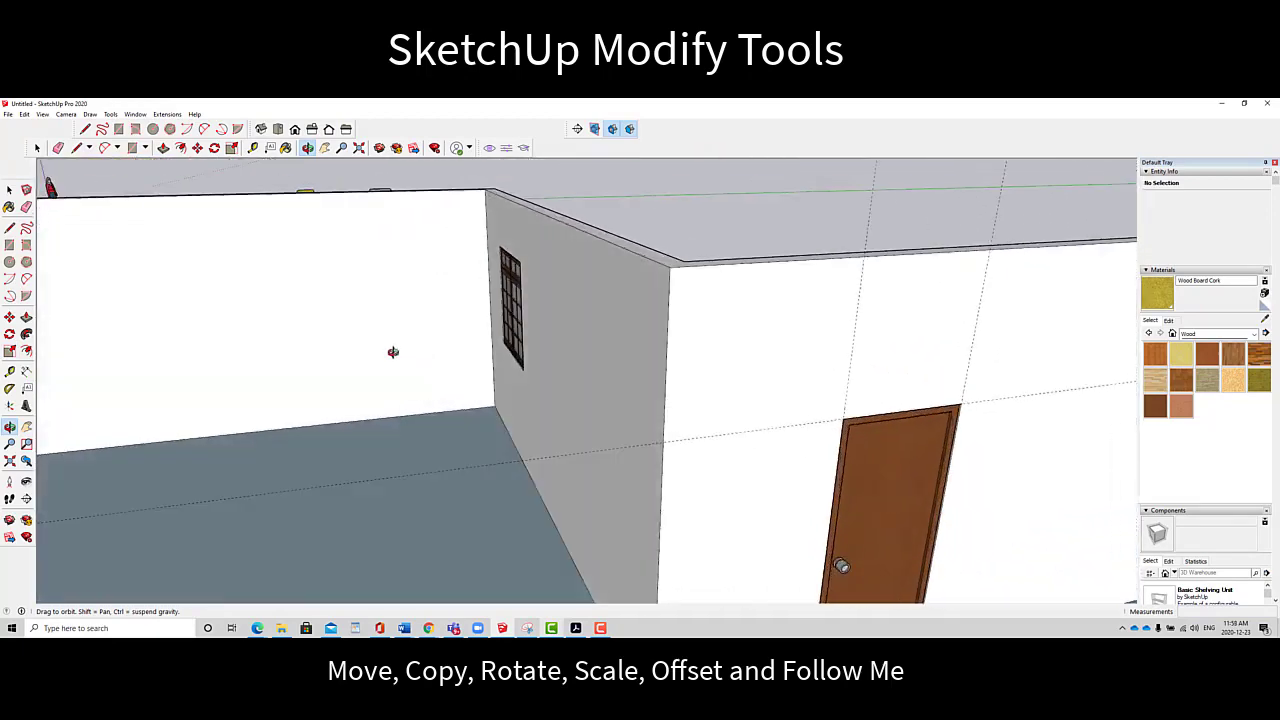
pyautogui.click(25, 115)
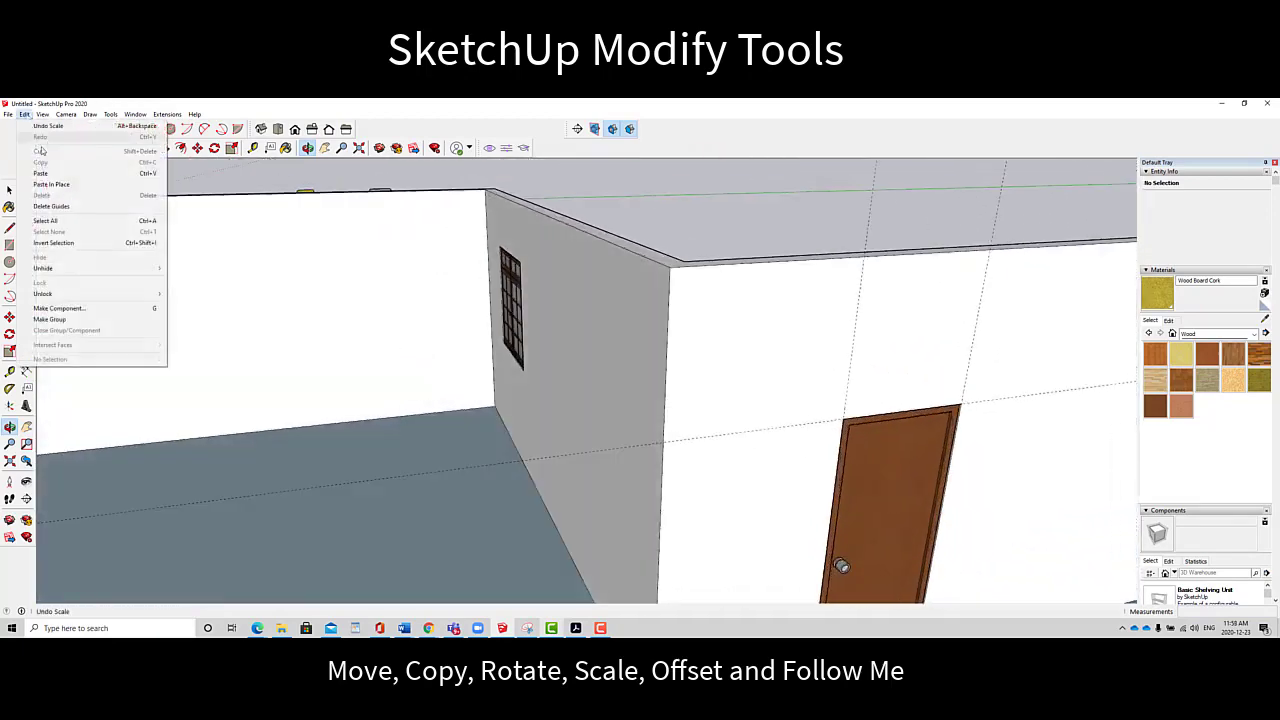
pyautogui.click(69, 207)
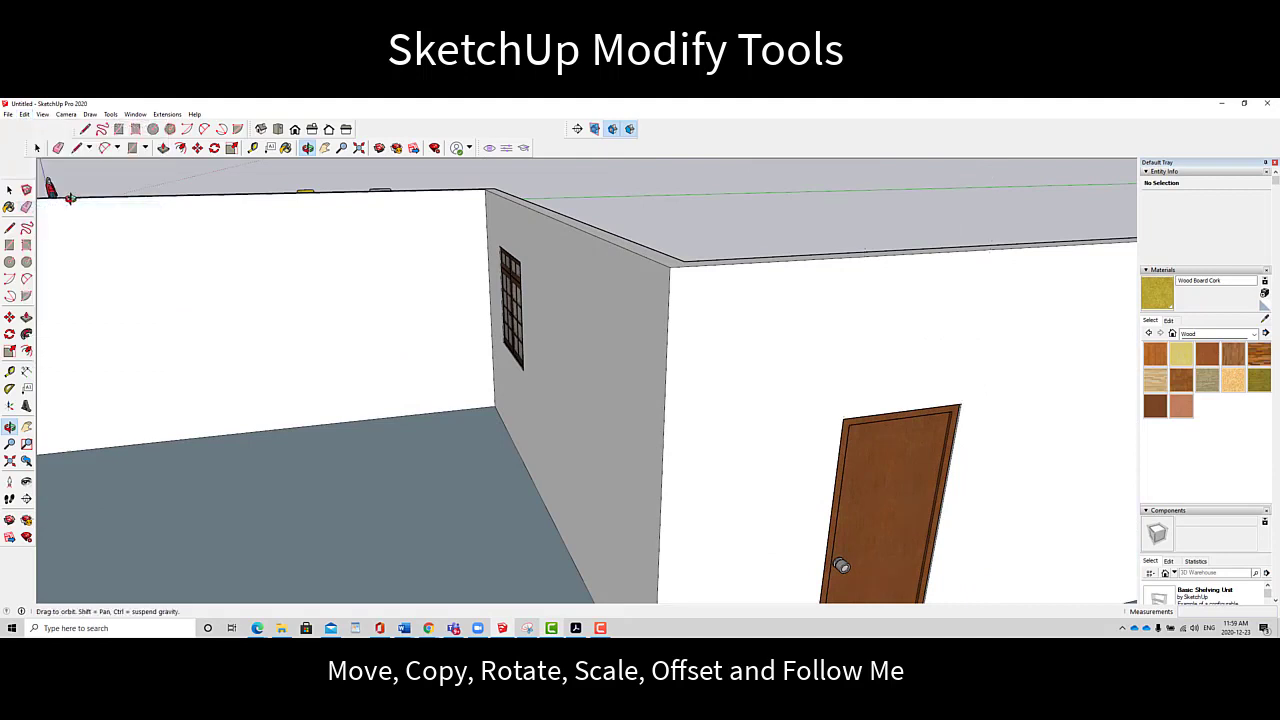
# Look over the finished room from farther away and bring the empty ground beside the box into view
pyautogui.click(325, 147)
pyautogui.scroll(-6, 480, 355)
pyautogui.moveTo(489, 395); pyautogui.dragTo(602, 333)
pyautogui.scroll(3, 412, 411)
pyautogui.scroll(-3, 420, 397)
pyautogui.moveTo(428, 388); pyautogui.dragTo(402, 402)
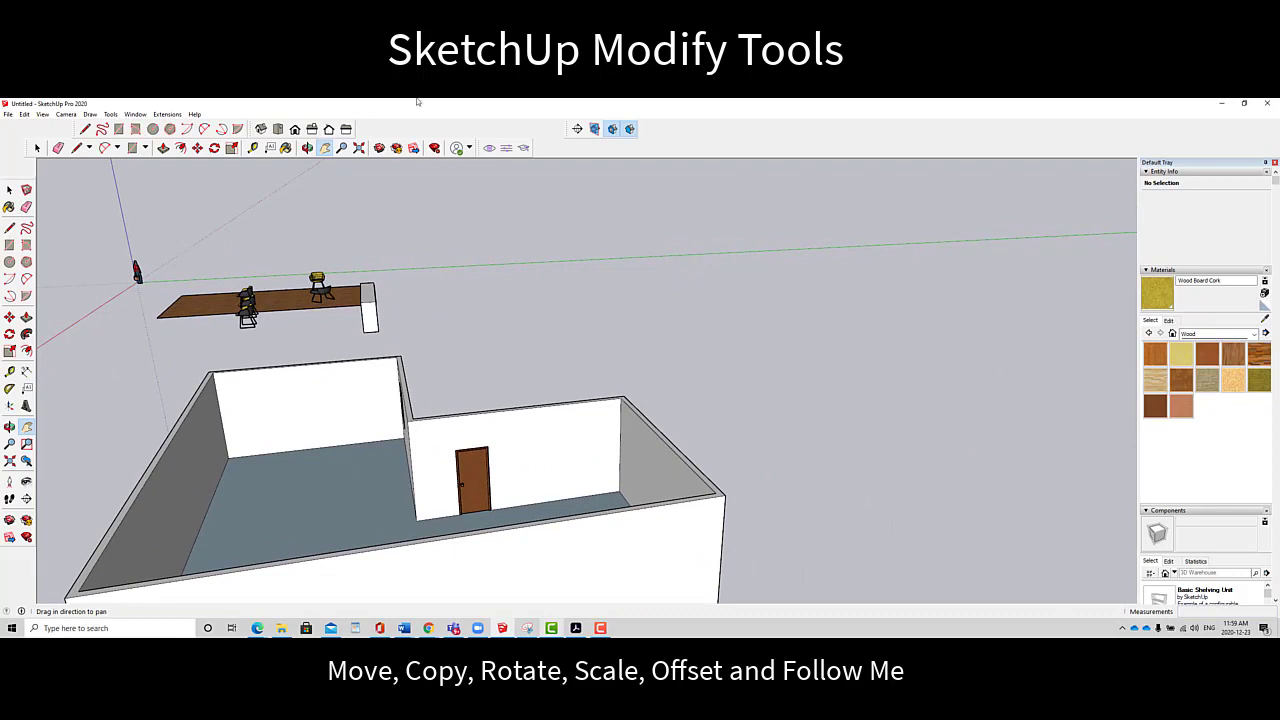
pyautogui.moveTo(657, 331); pyautogui.dragTo(492, 407)
pyautogui.scroll(3, 452, 363)
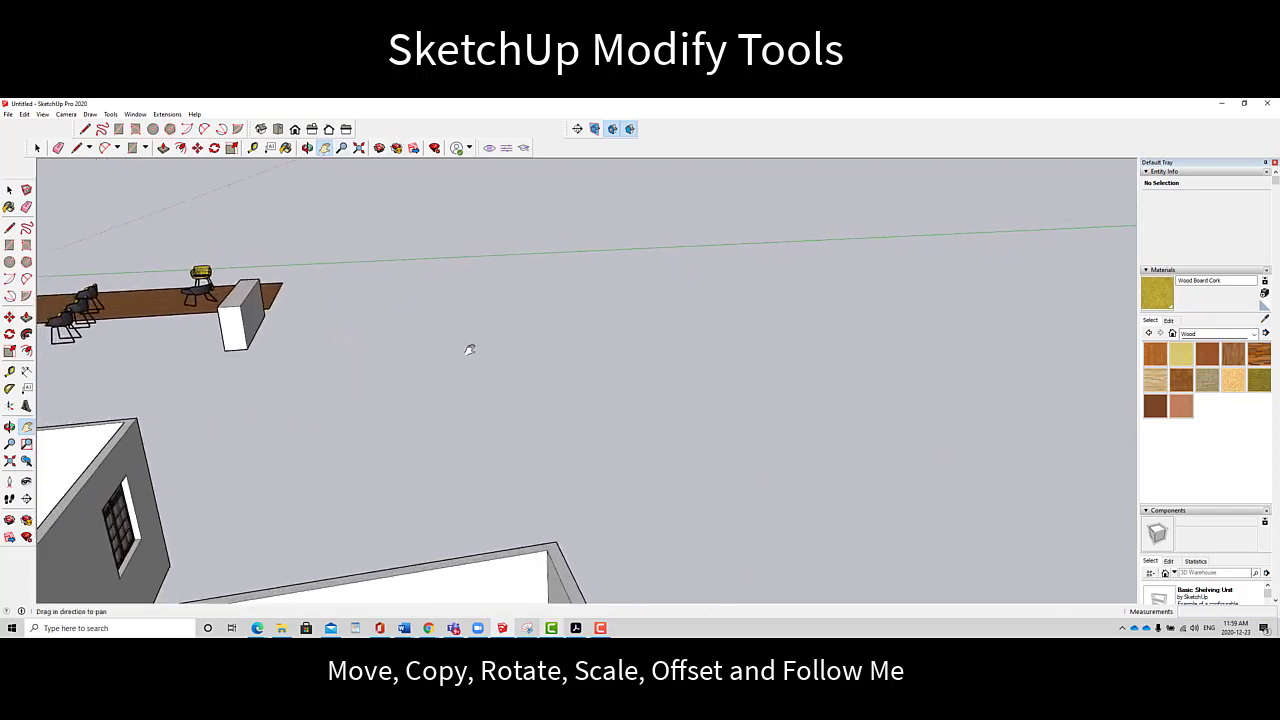
pyautogui.scroll(2, 458, 342)
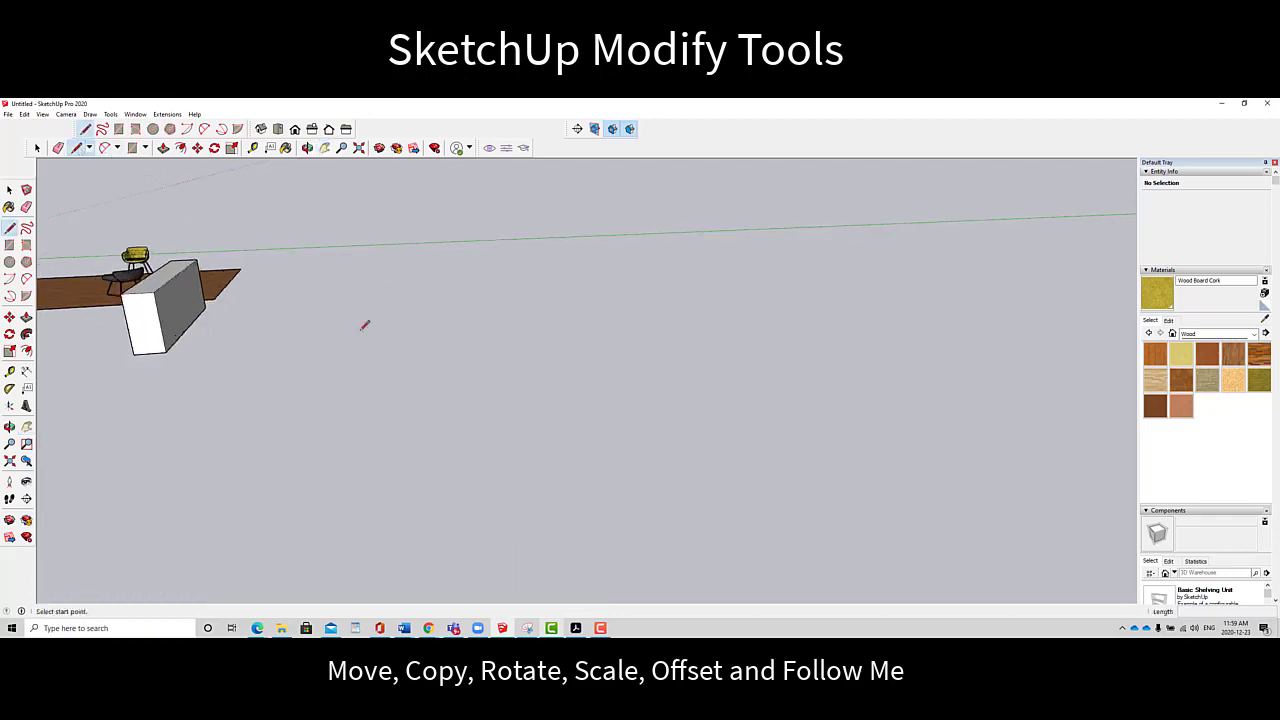
# Draw a connected zigzag path of four straight edges on the empty ground beside the box
pyautogui.click(527, 492)
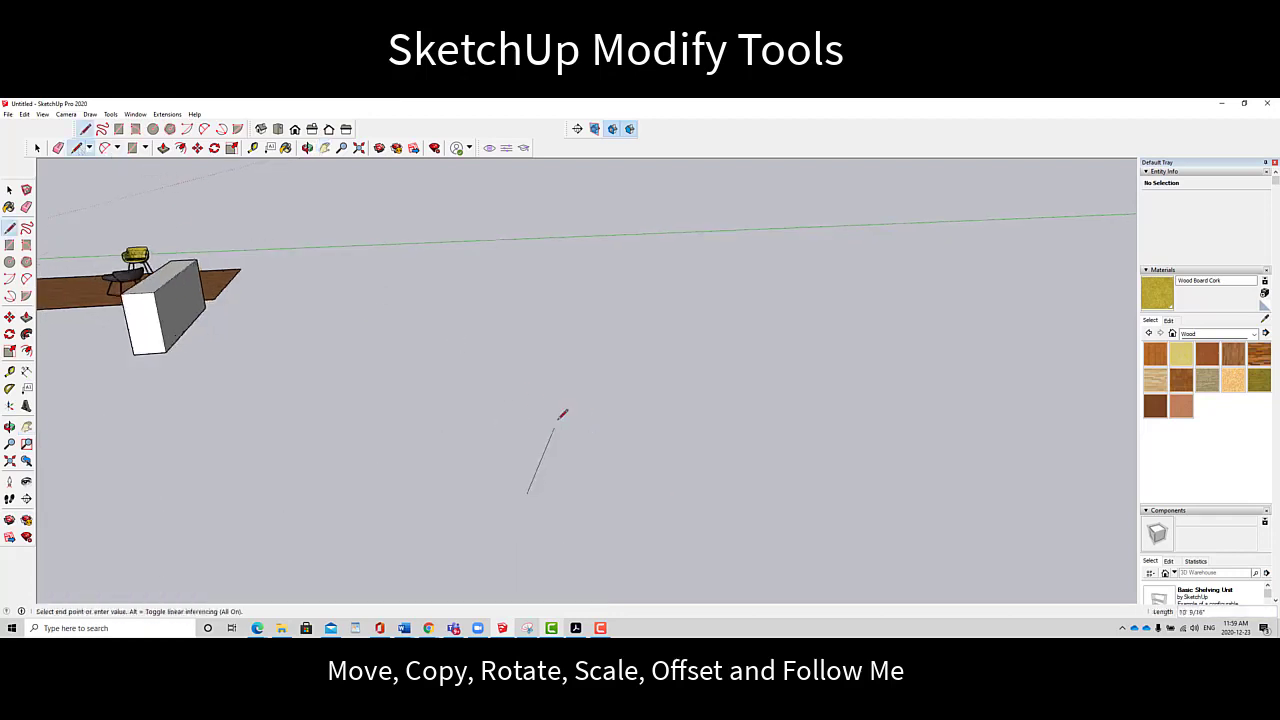
pyautogui.click(307, 148)
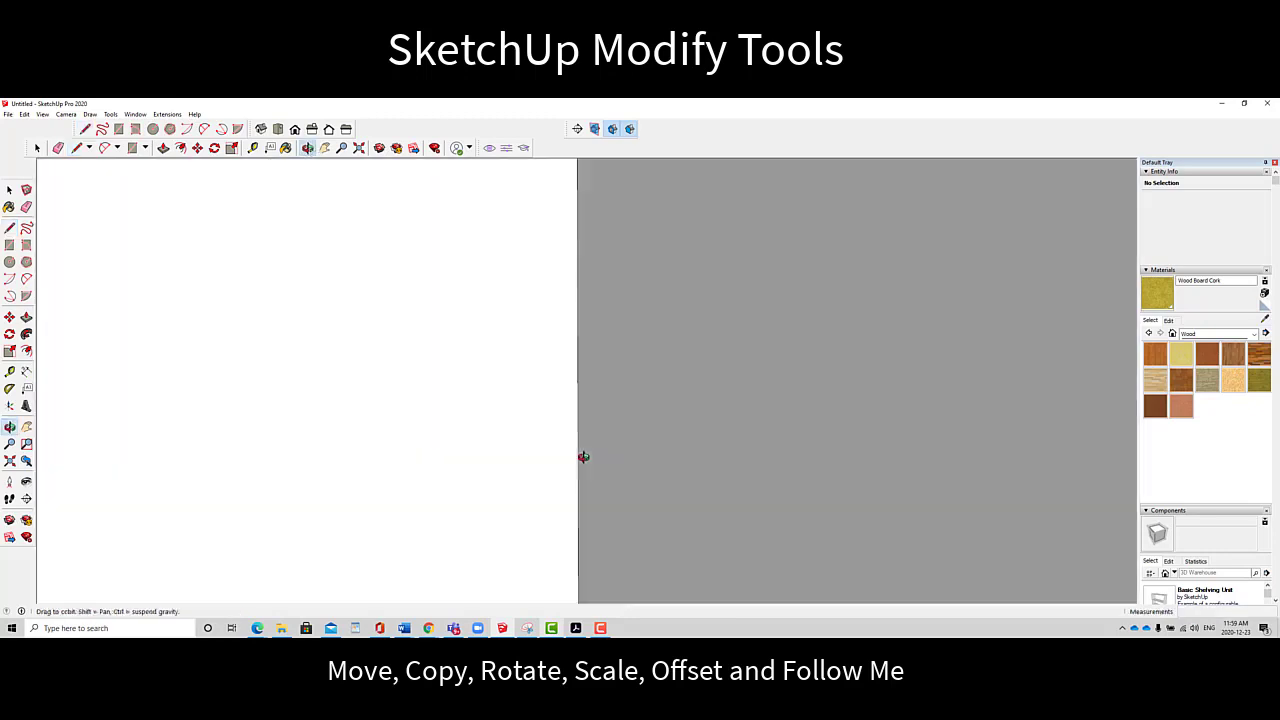
pyautogui.moveTo(583, 457); pyautogui.dragTo(574, 483)
pyautogui.rightClick(577, 484)
pyautogui.click(604, 491)
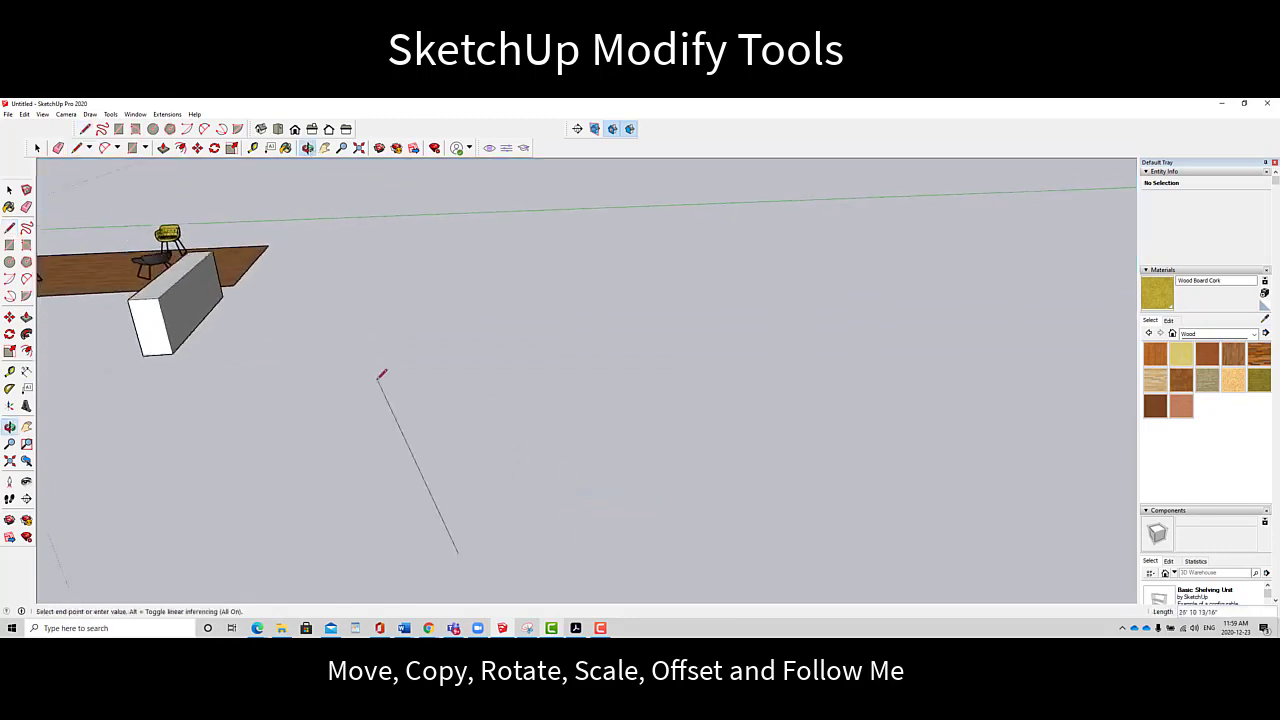
pyautogui.click(451, 437)
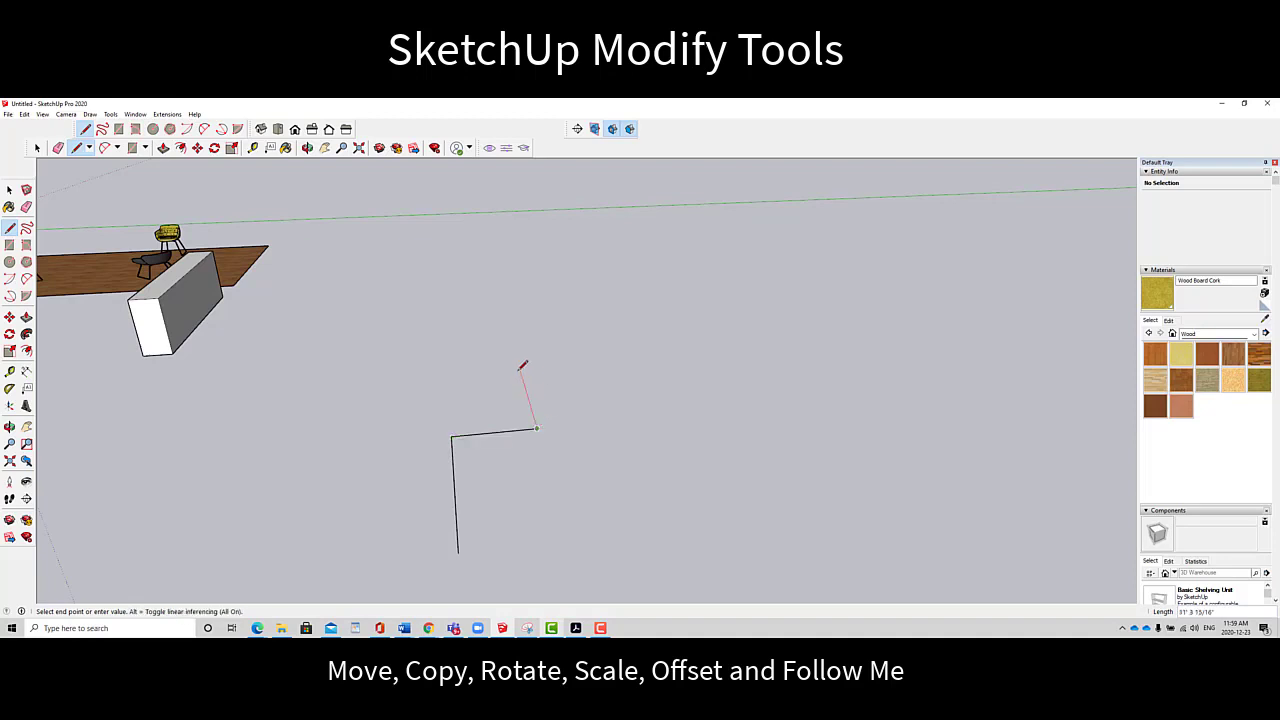
pyautogui.click(649, 360)
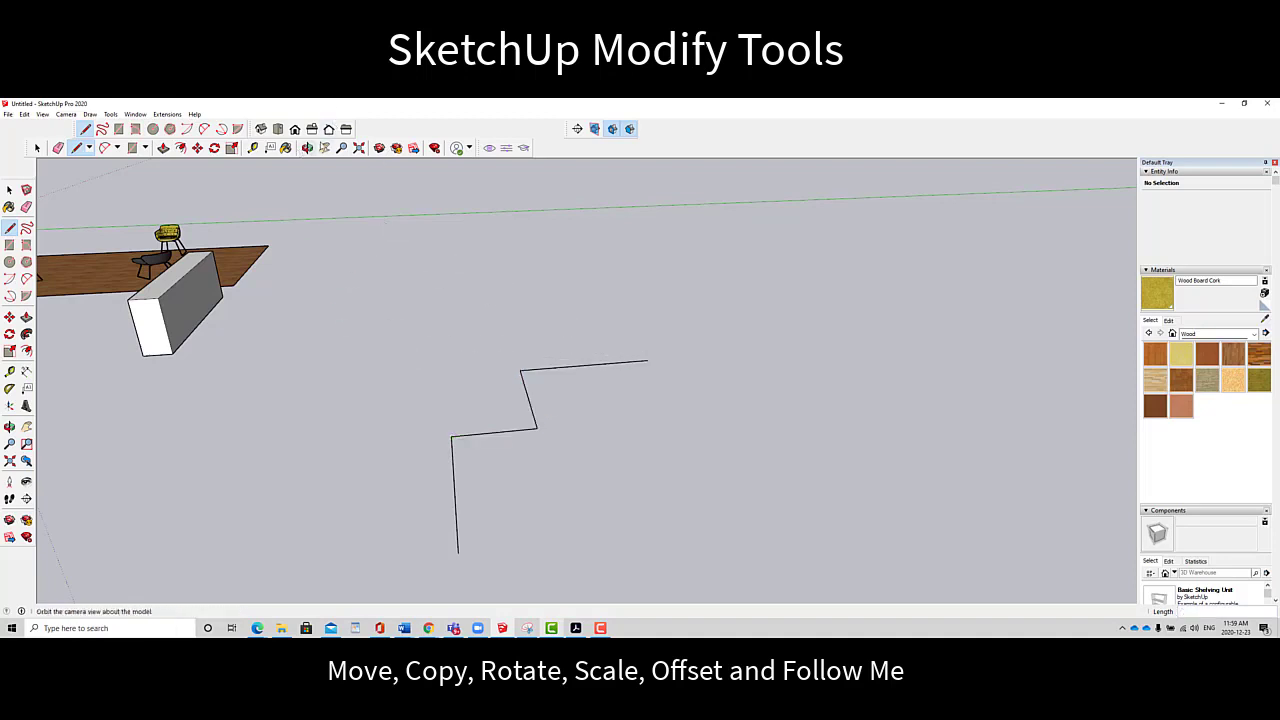
# Draw a small upright rectangular face with lines at the near end of the zigzag path
pyautogui.click(308, 148)
pyautogui.moveTo(440, 415)
pyautogui.mouseDown()
pyautogui.moveTo(505, 423)
pyautogui.moveTo(809, 360)
pyautogui.moveTo(823, 309)
pyautogui.moveTo(797, 257)
pyautogui.moveTo(648, 402)
pyautogui.moveTo(437, 397)
pyautogui.moveTo(549, 426)
pyautogui.moveTo(506, 466)
pyautogui.moveTo(494, 426)
pyautogui.moveTo(443, 406)
pyautogui.moveTo(450, 396)
pyautogui.mouseUp()
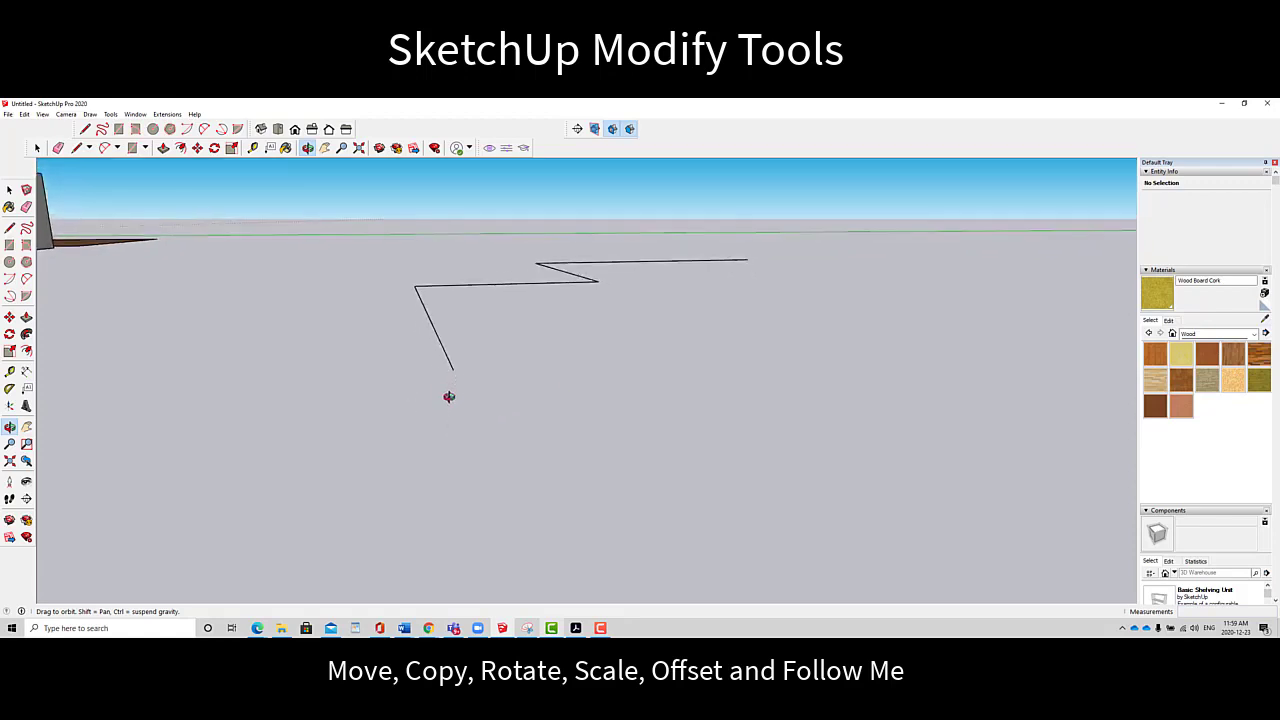
pyautogui.click(77, 148)
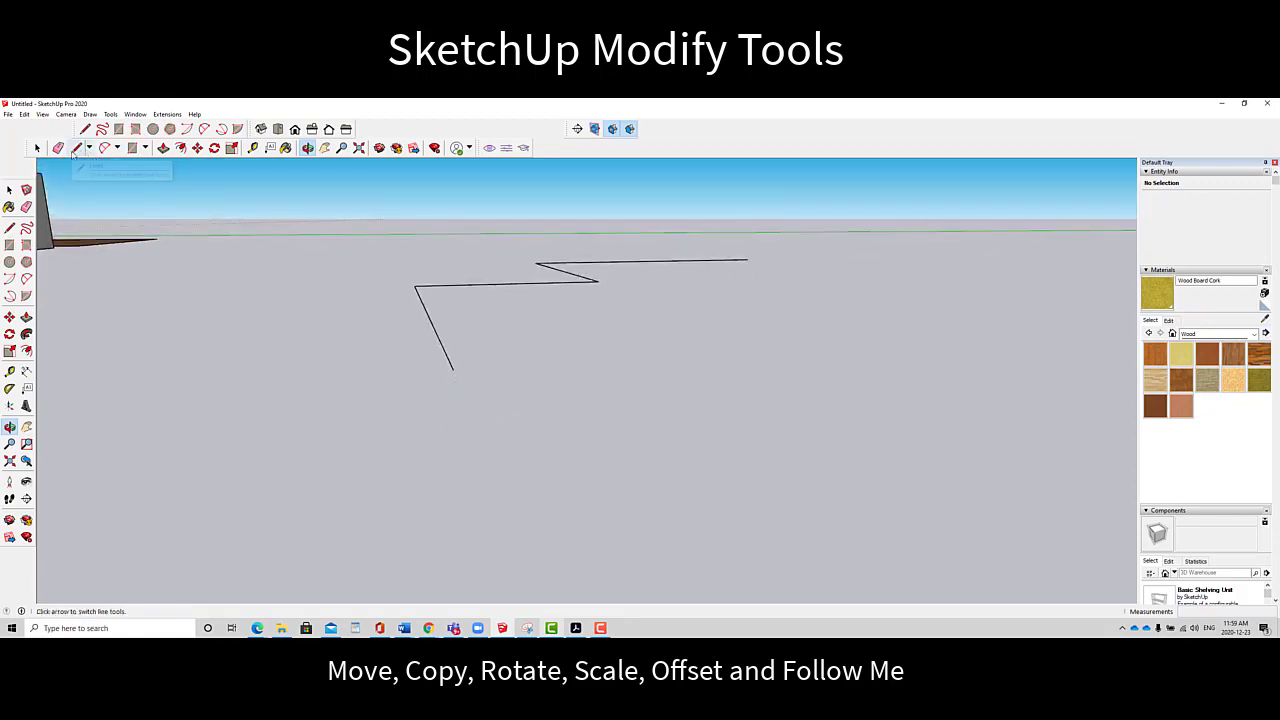
pyautogui.scroll(2, 455, 332)
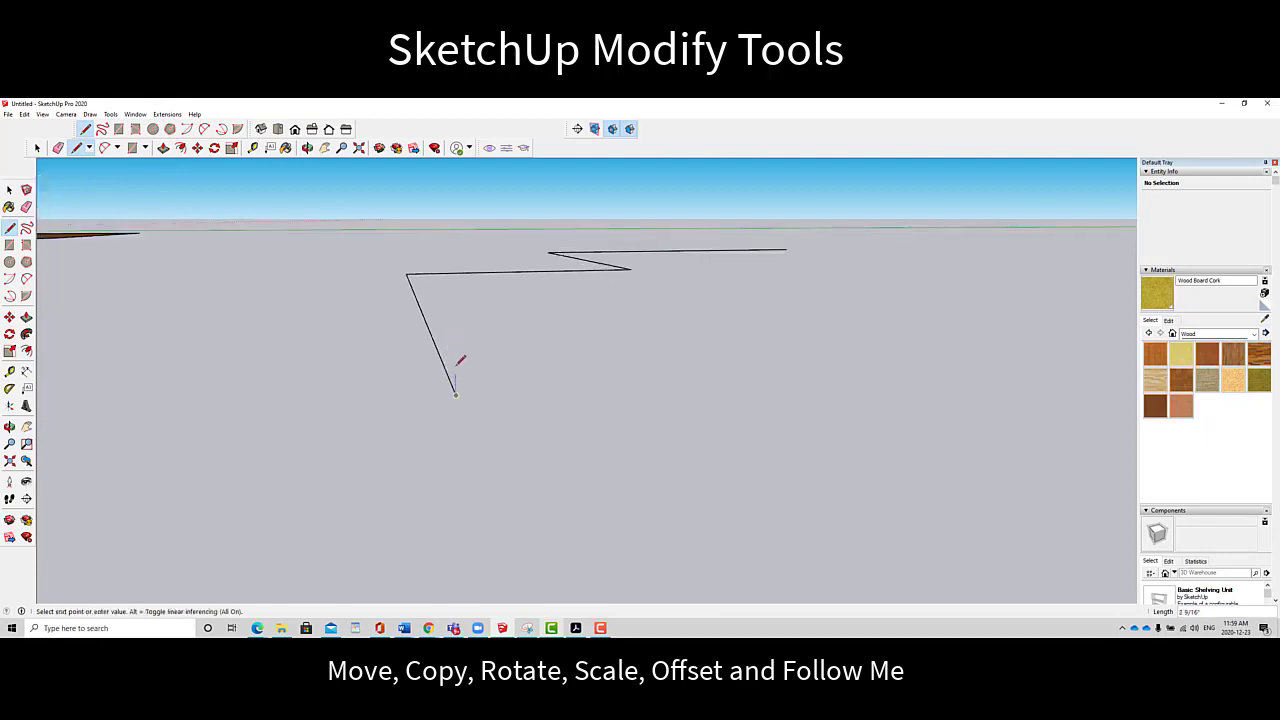
pyautogui.click(453, 342)
pyautogui.click(456, 394)
pyautogui.press('o')
pyautogui.moveTo(551, 360)
pyautogui.mouseDown()
pyautogui.moveTo(460, 369)
pyautogui.moveTo(549, 351)
pyautogui.mouseUp()
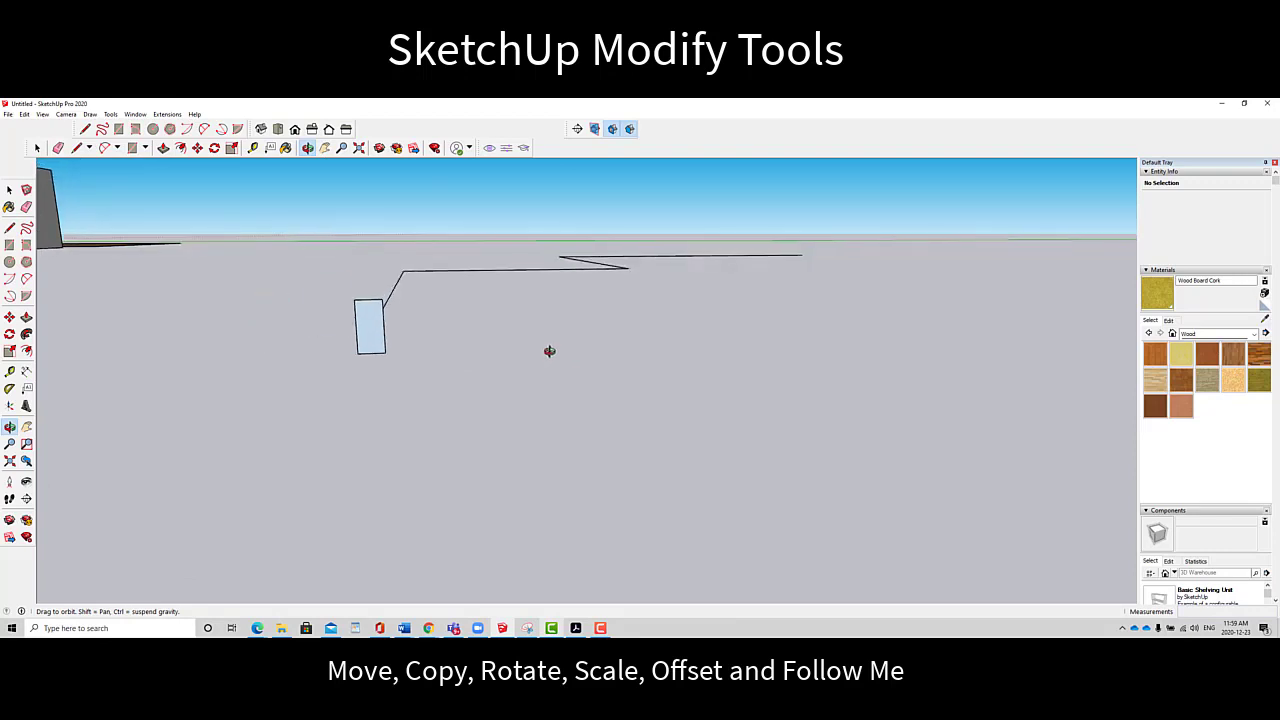
# Draw an arc rounding the rectangle's upper outer corner and a half-circle with a bulge of about 5/8" directly below it
pyautogui.moveTo(309, 191); pyautogui.dragTo(477, 369)
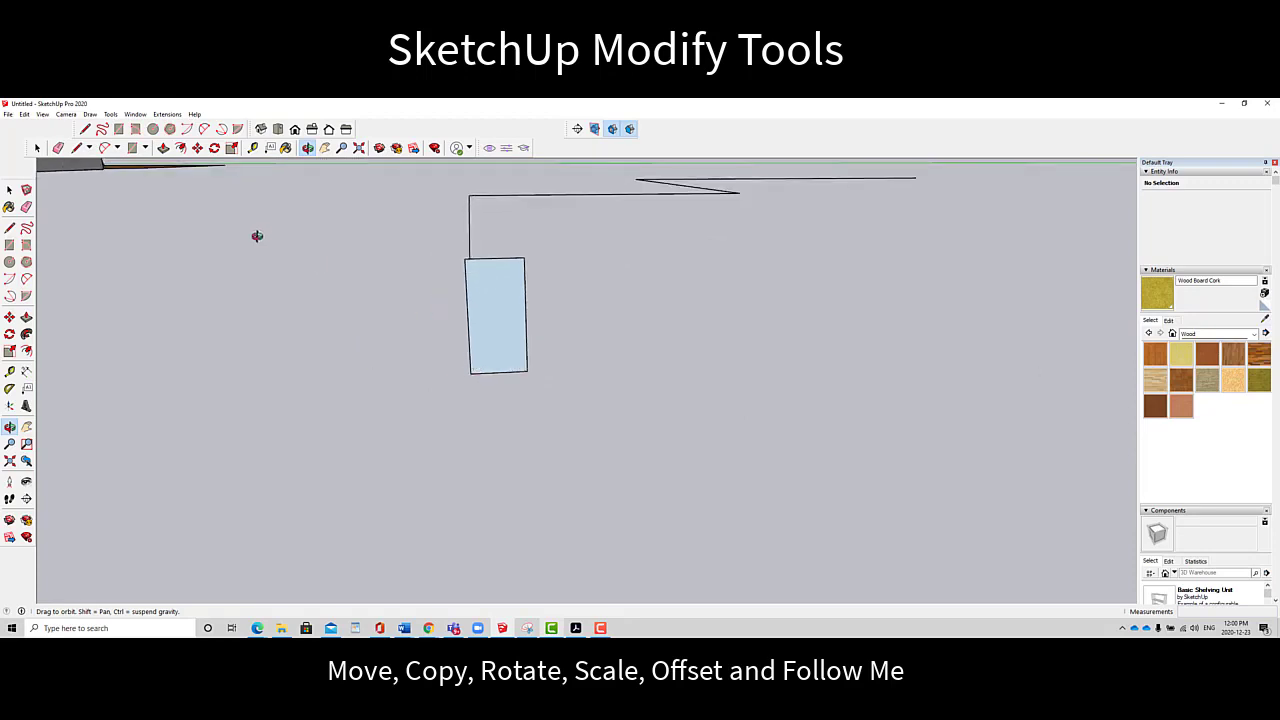
pyautogui.click(104, 148)
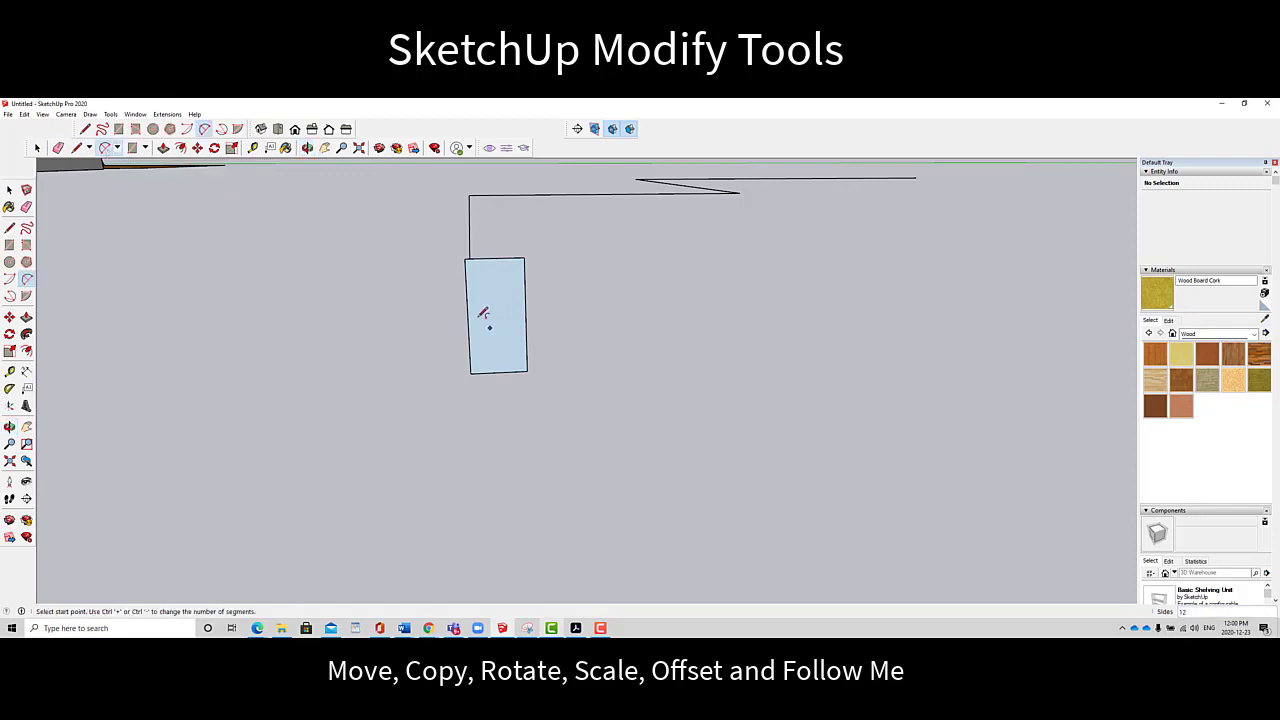
pyautogui.click(502, 258)
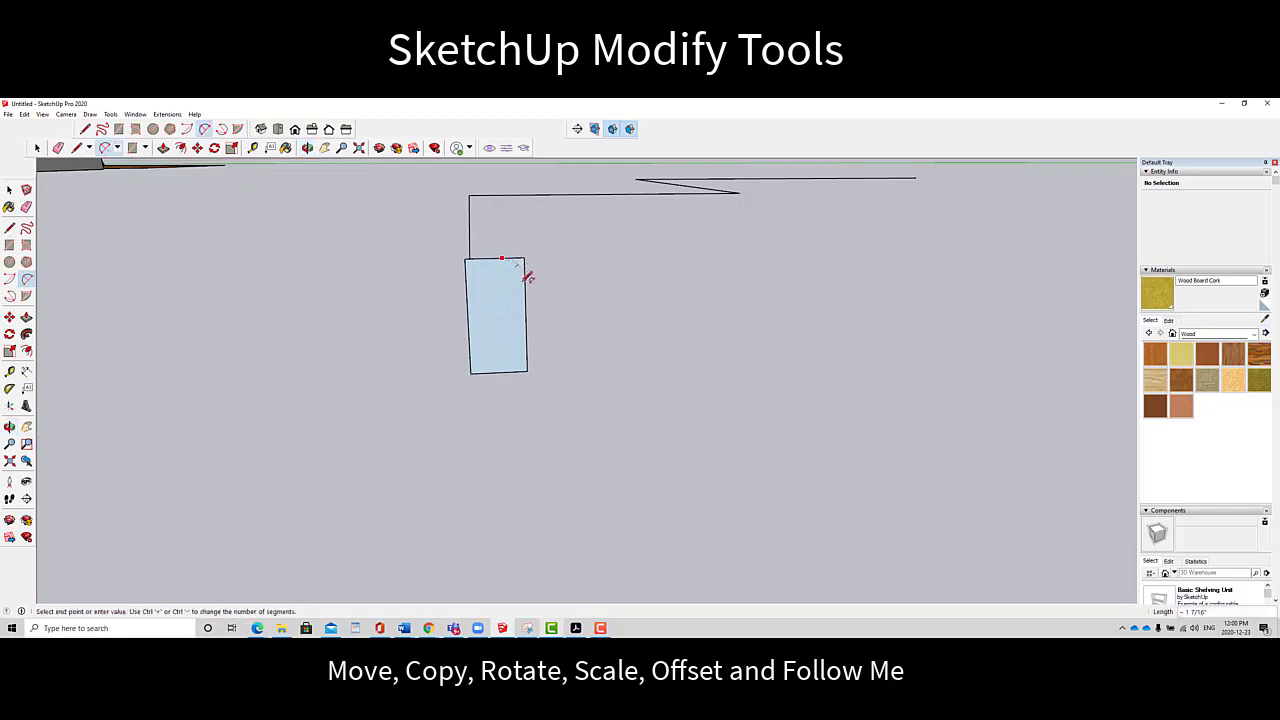
pyautogui.click(524, 279)
pyautogui.scroll(2, 520, 268)
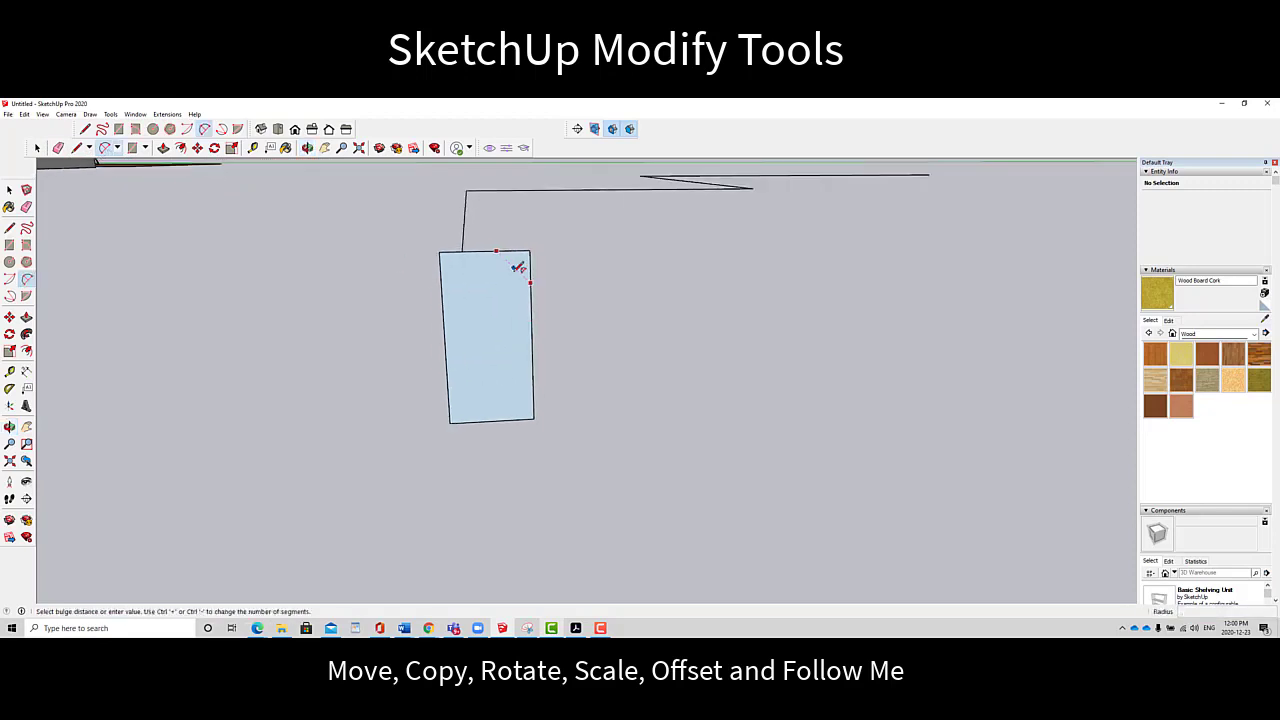
pyautogui.click(527, 258)
pyautogui.click(542, 276)
pyautogui.click(539, 350)
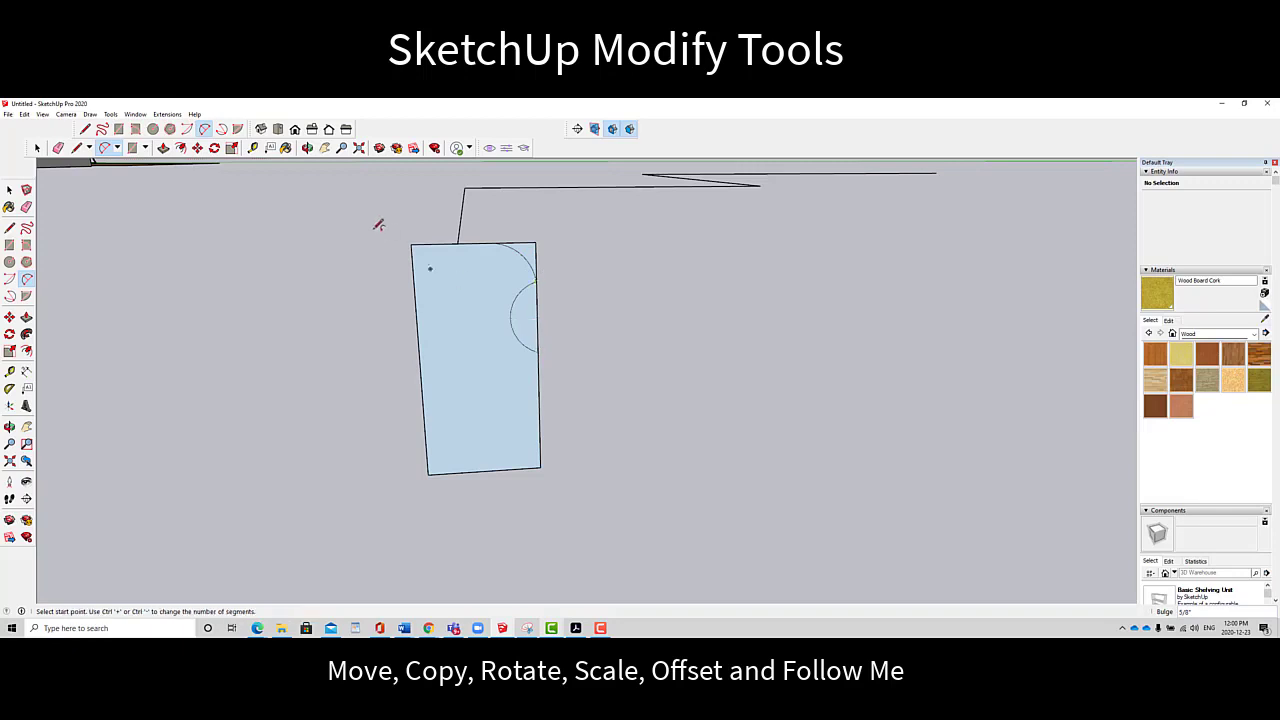
# Draw two perpendicular lines marking off a rectangular notch at the lower outer corner of the upright face
pyautogui.moveTo(629, 366); pyautogui.dragTo(474, 276, button='middle')
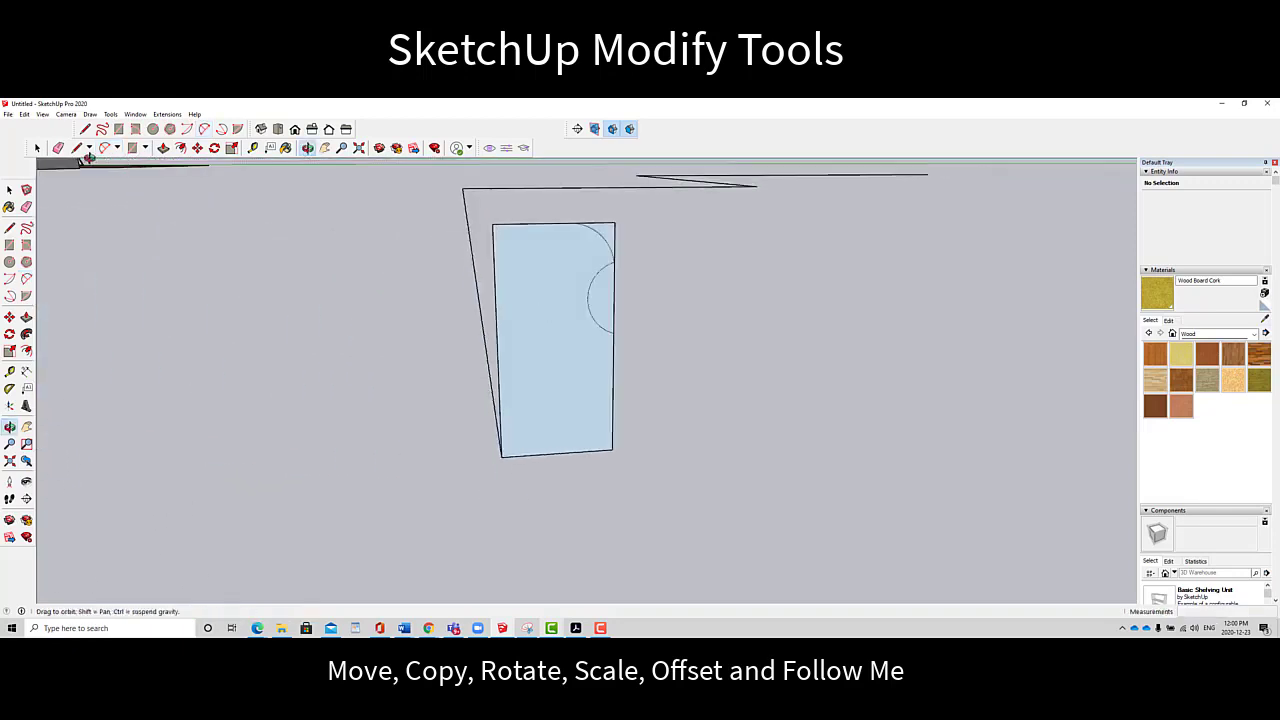
pyautogui.click(76, 147)
pyautogui.click(613, 386)
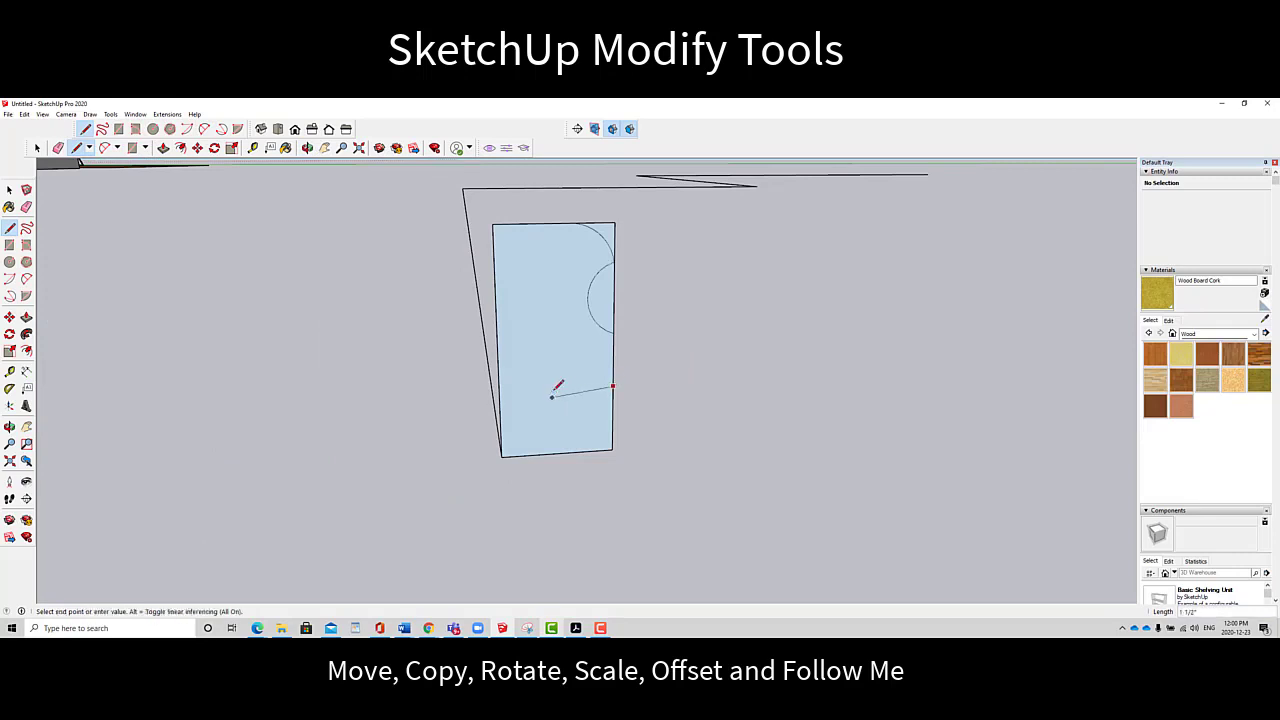
pyautogui.click(555, 453)
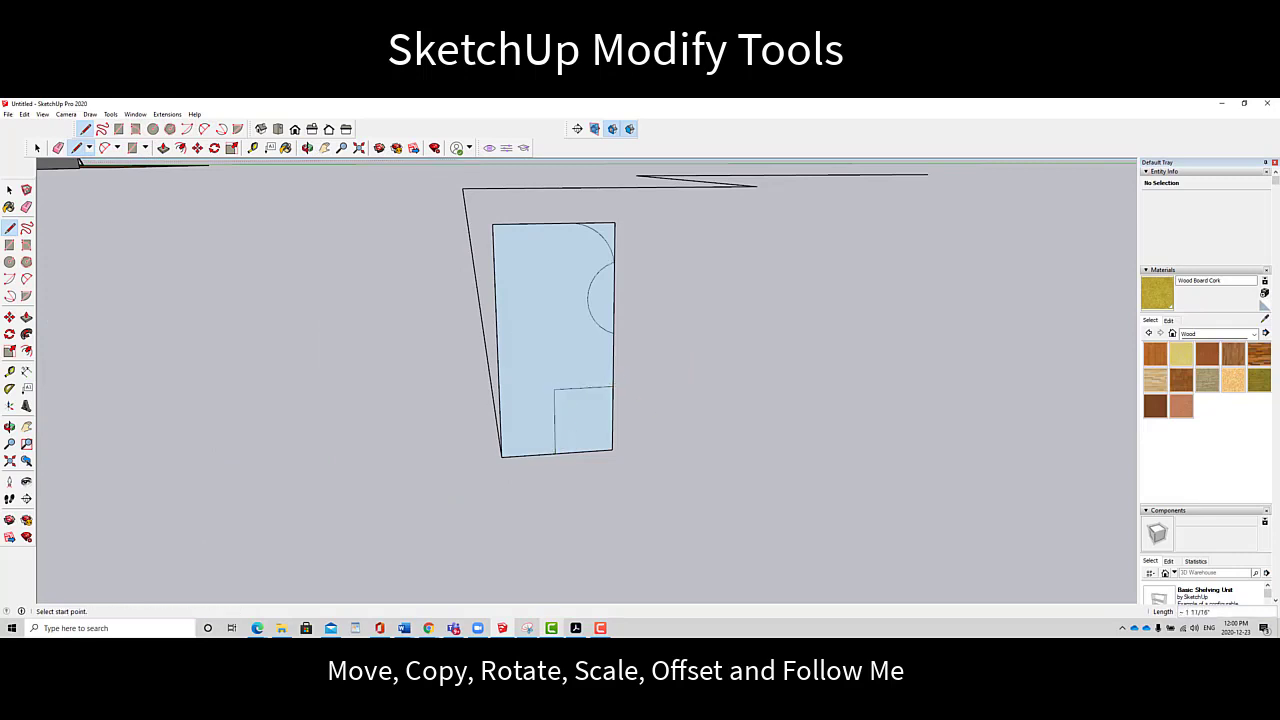
# Erase the leftover outer edges at the rounded corner, the half-circle and the notch to leave a moulding profile
pyautogui.click(58, 147)
pyautogui.moveTo(600, 219); pyautogui.dragTo(607, 232)
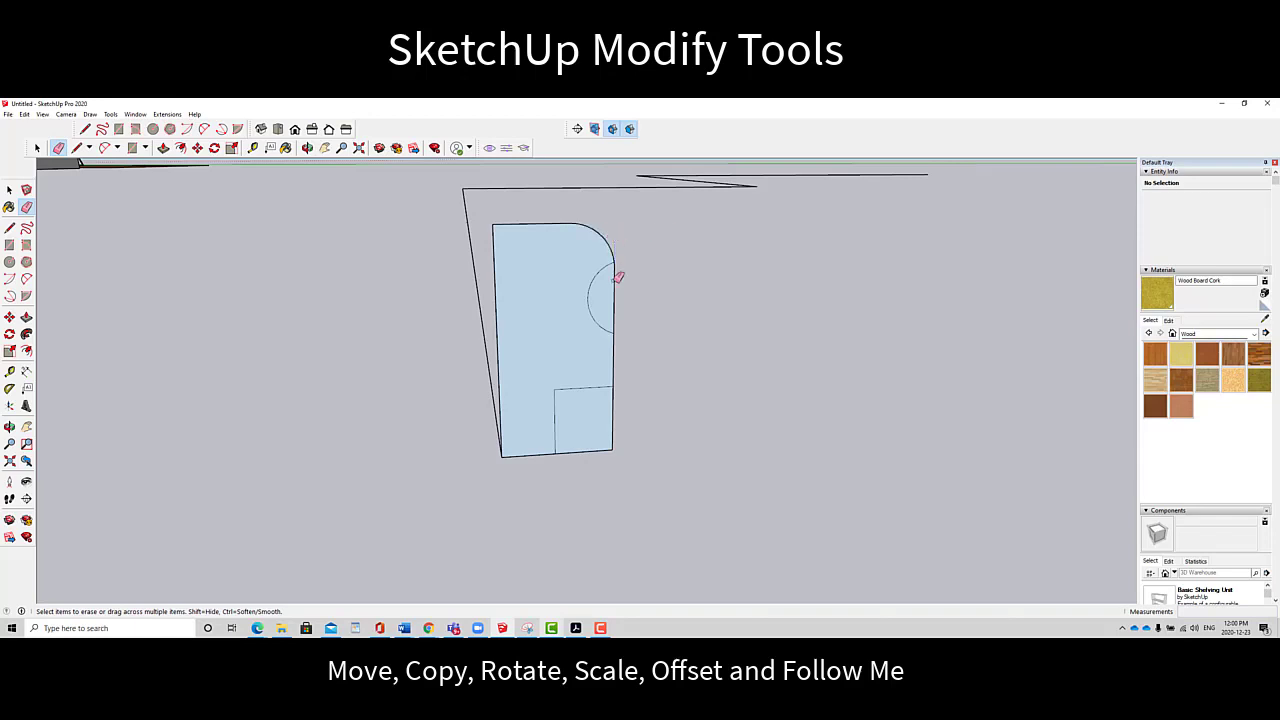
pyautogui.click(615, 279)
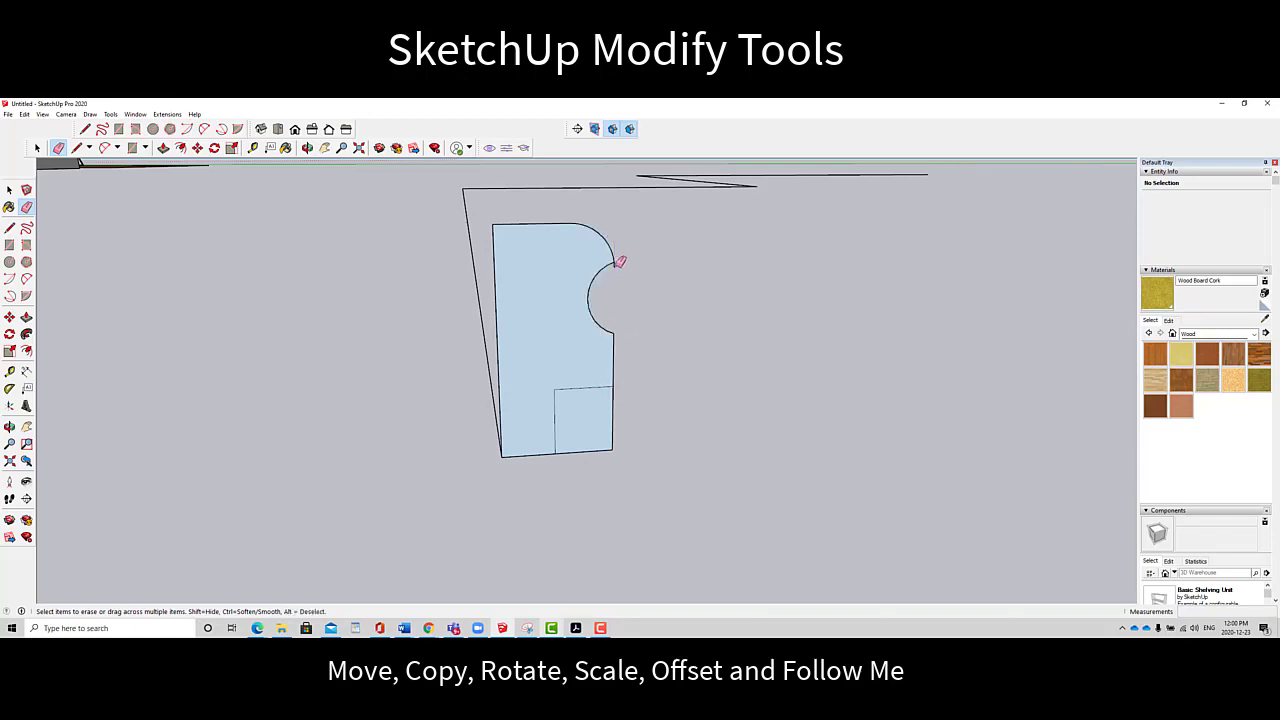
pyautogui.moveTo(617, 393); pyautogui.dragTo(613, 449)
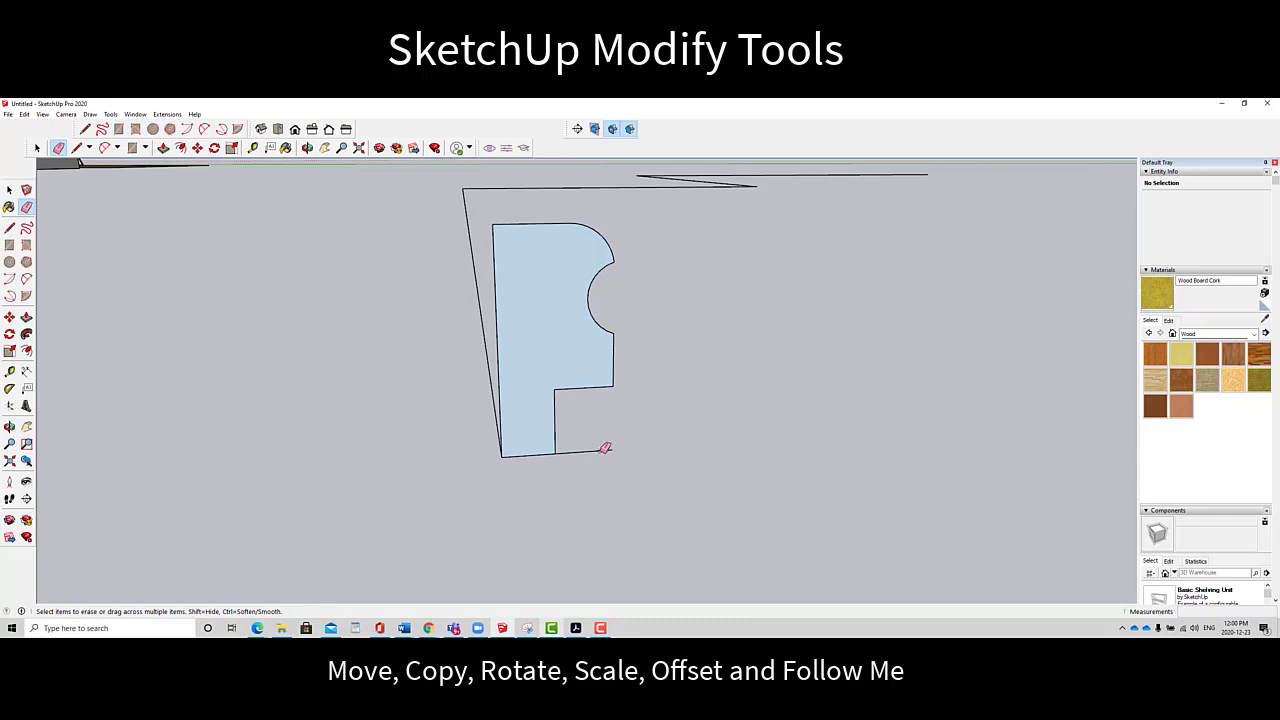
# Select the four edges of the zigzag path and extrude the moulding profile along them with Follow Me
pyautogui.click(307, 147)
pyautogui.moveTo(366, 323); pyautogui.dragTo(580, 421)
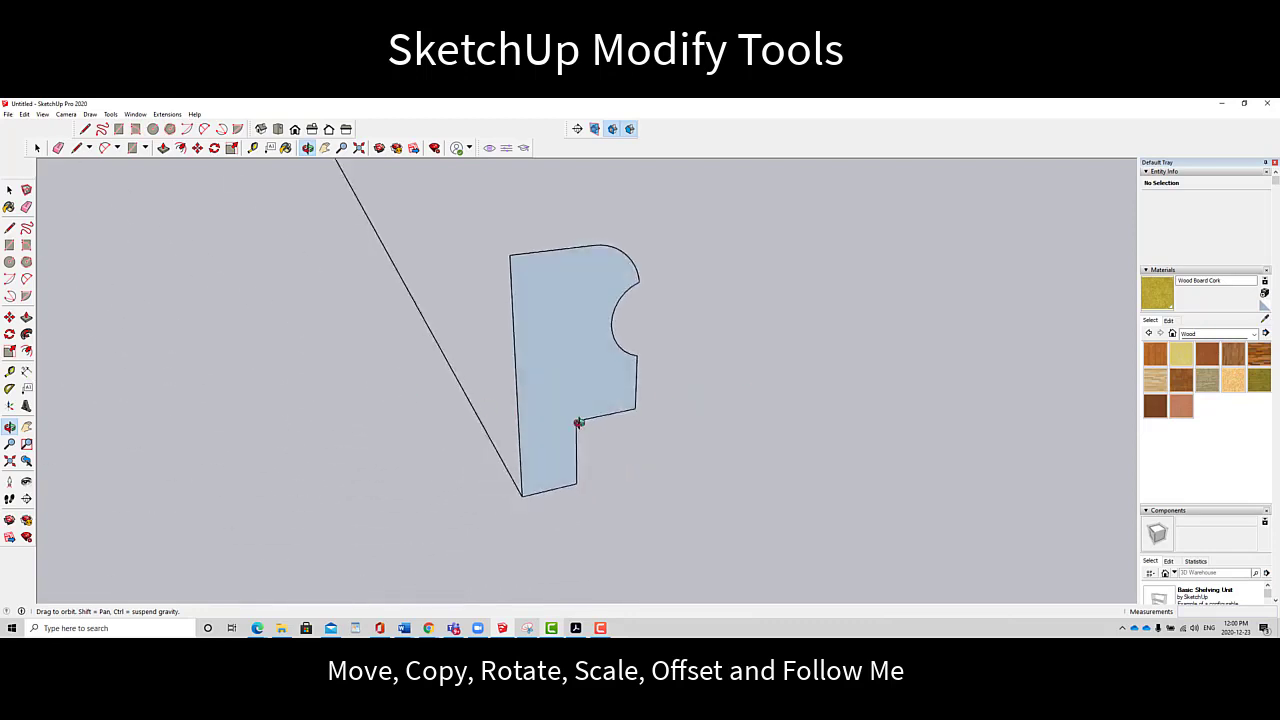
pyautogui.moveTo(598, 479); pyautogui.dragTo(731, 413)
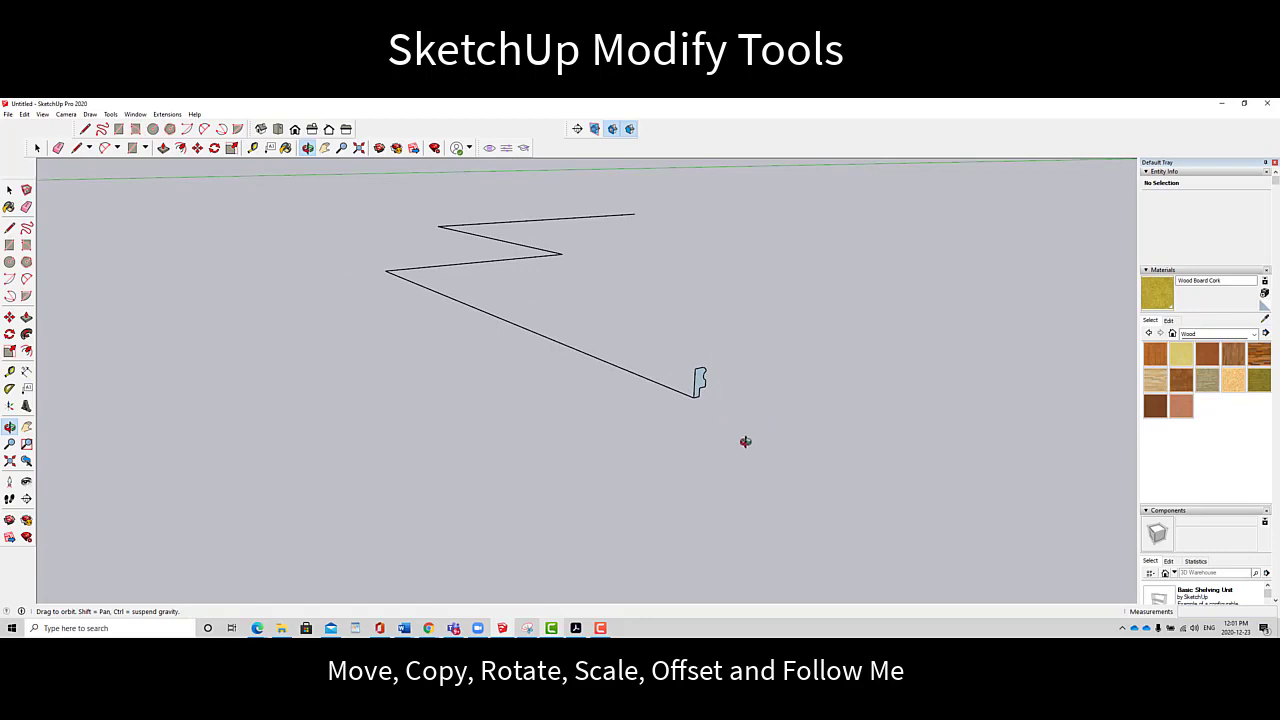
pyautogui.press('space')
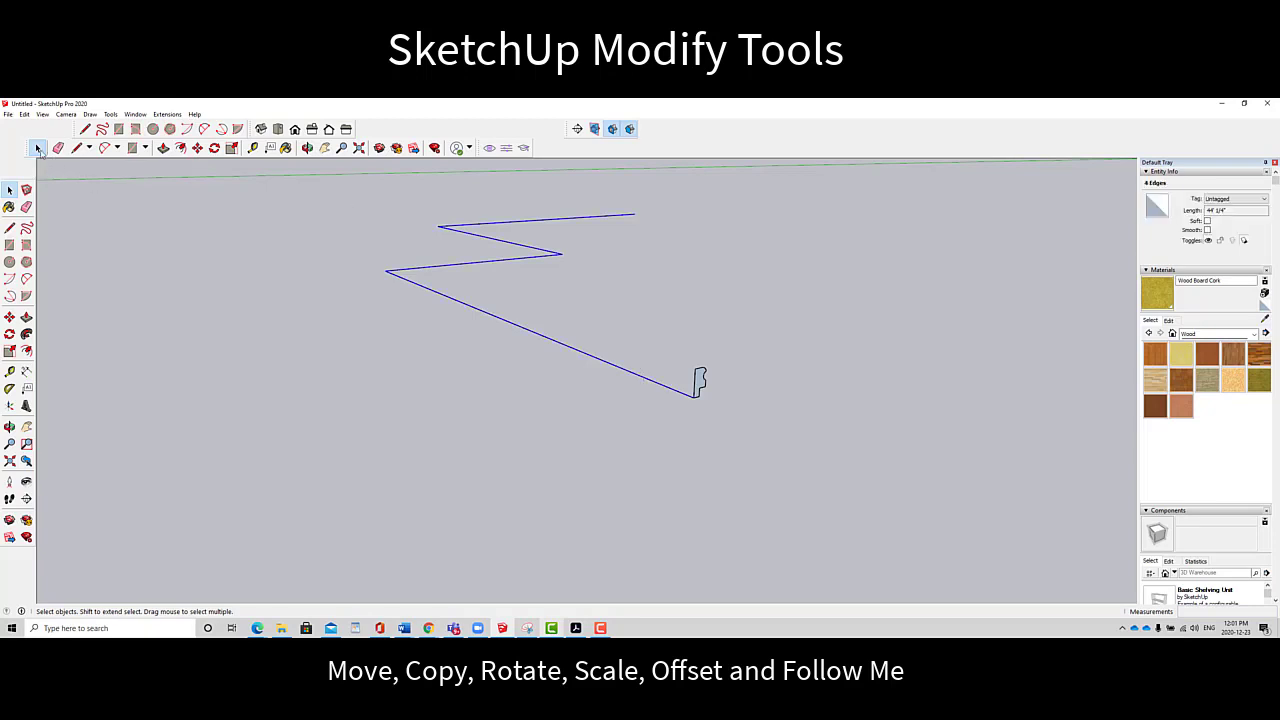
pyautogui.click(543, 352)
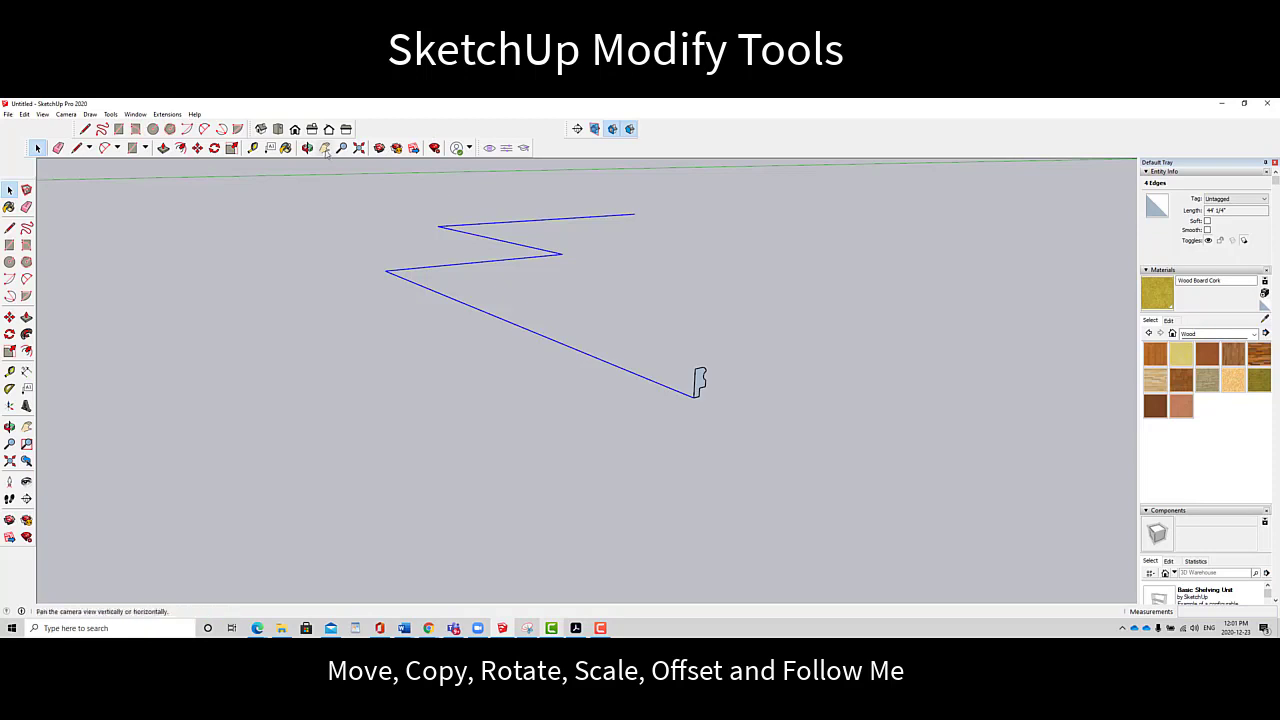
pyautogui.click(307, 148)
pyautogui.moveTo(697, 388); pyautogui.dragTo(598, 397)
pyautogui.click(325, 148)
pyautogui.moveTo(645, 316); pyautogui.dragTo(507, 337)
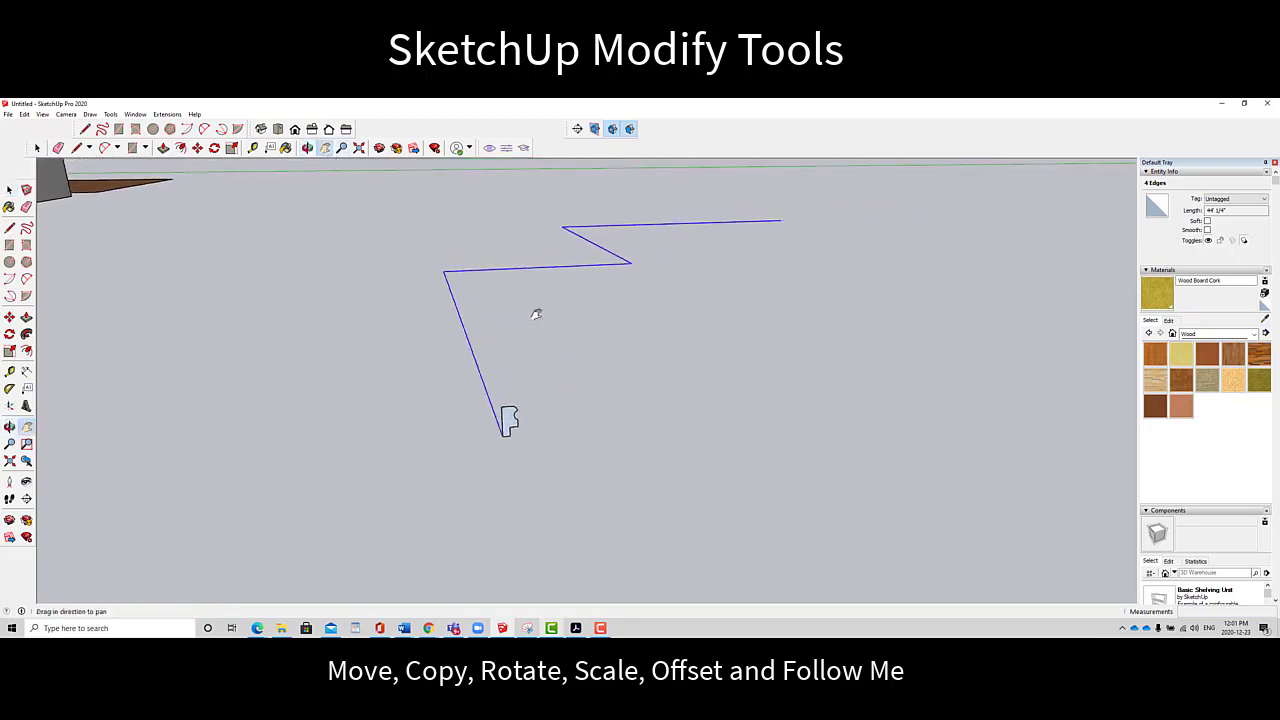
pyautogui.scroll(2, 525, 329)
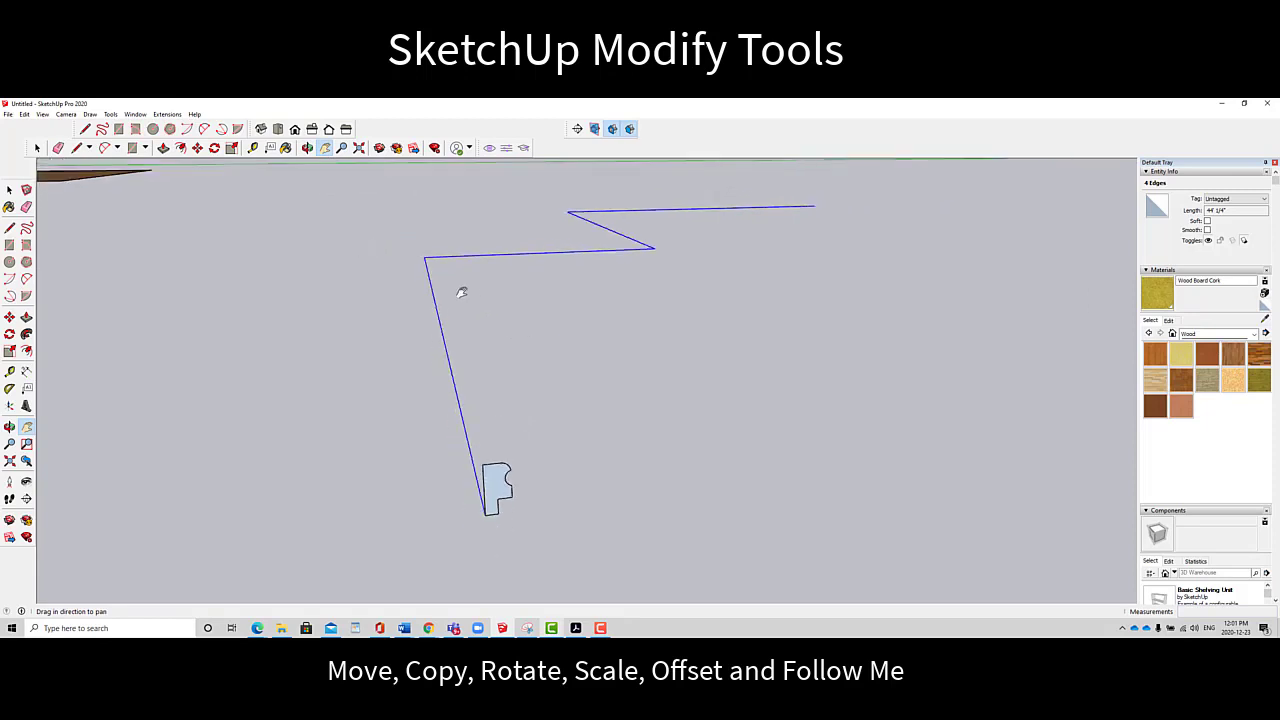
pyautogui.click(111, 114)
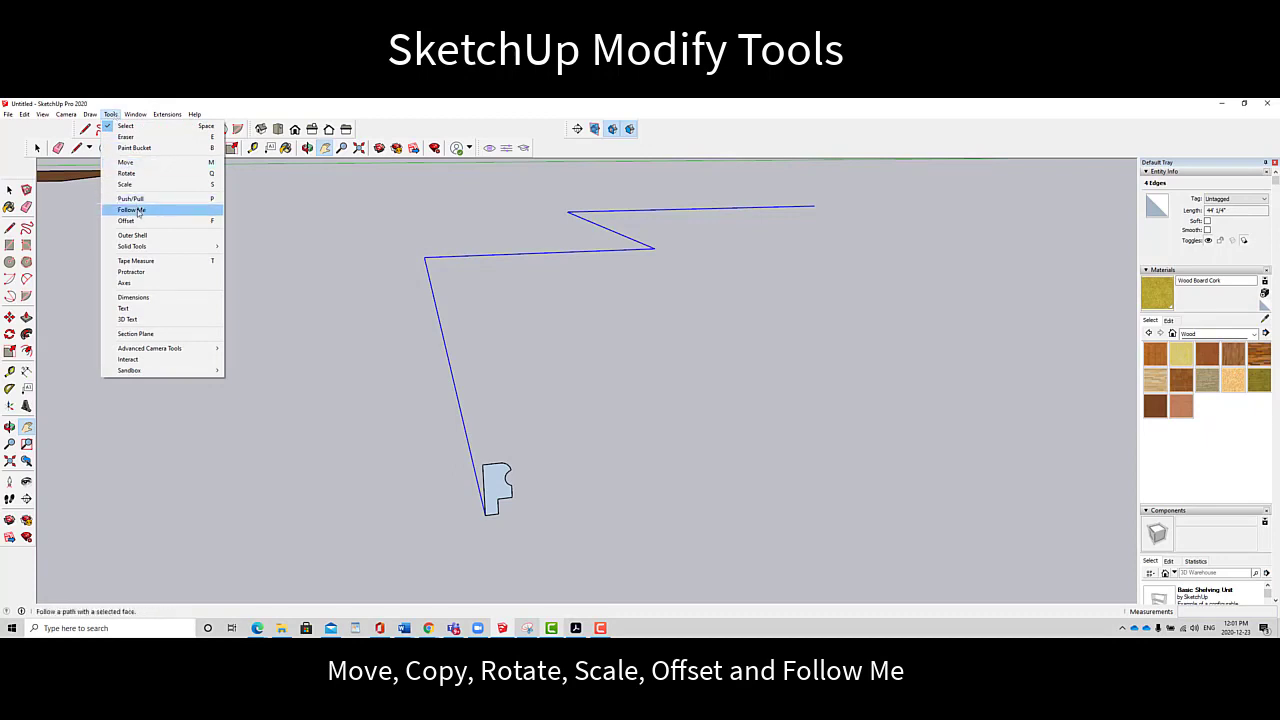
pyautogui.click(138, 211)
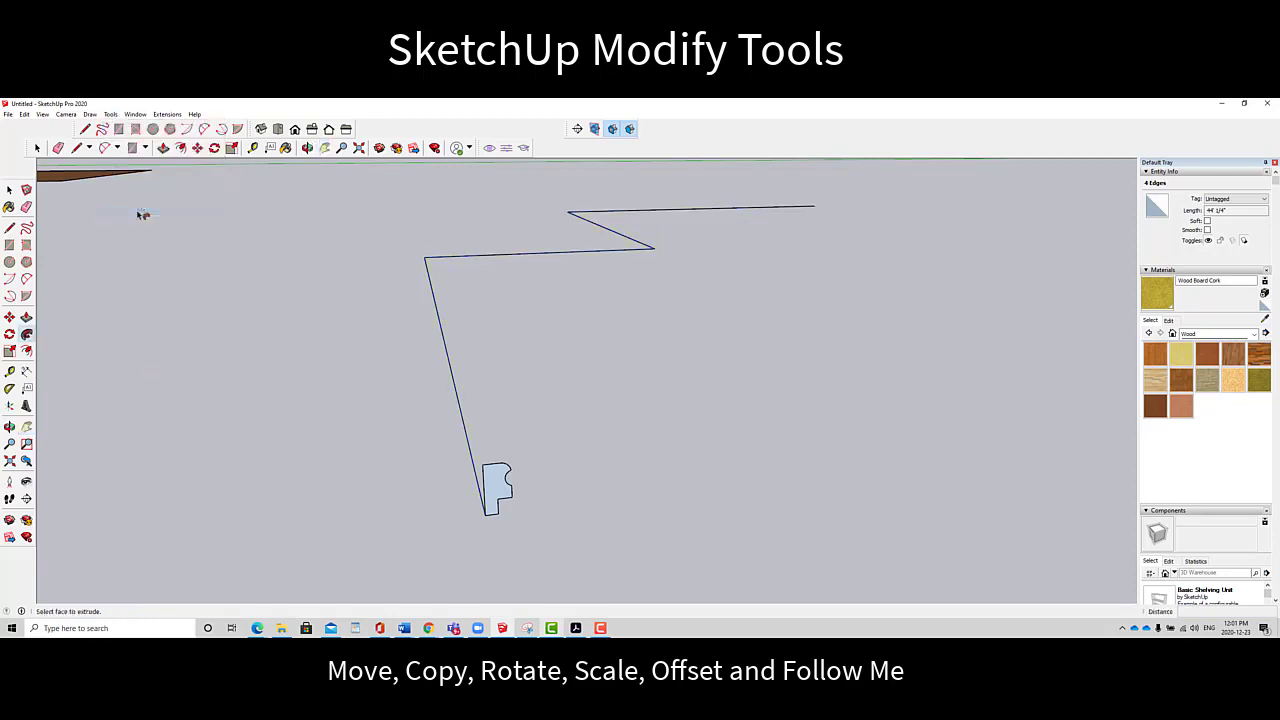
pyautogui.click(498, 487)
pyautogui.click(498, 487)
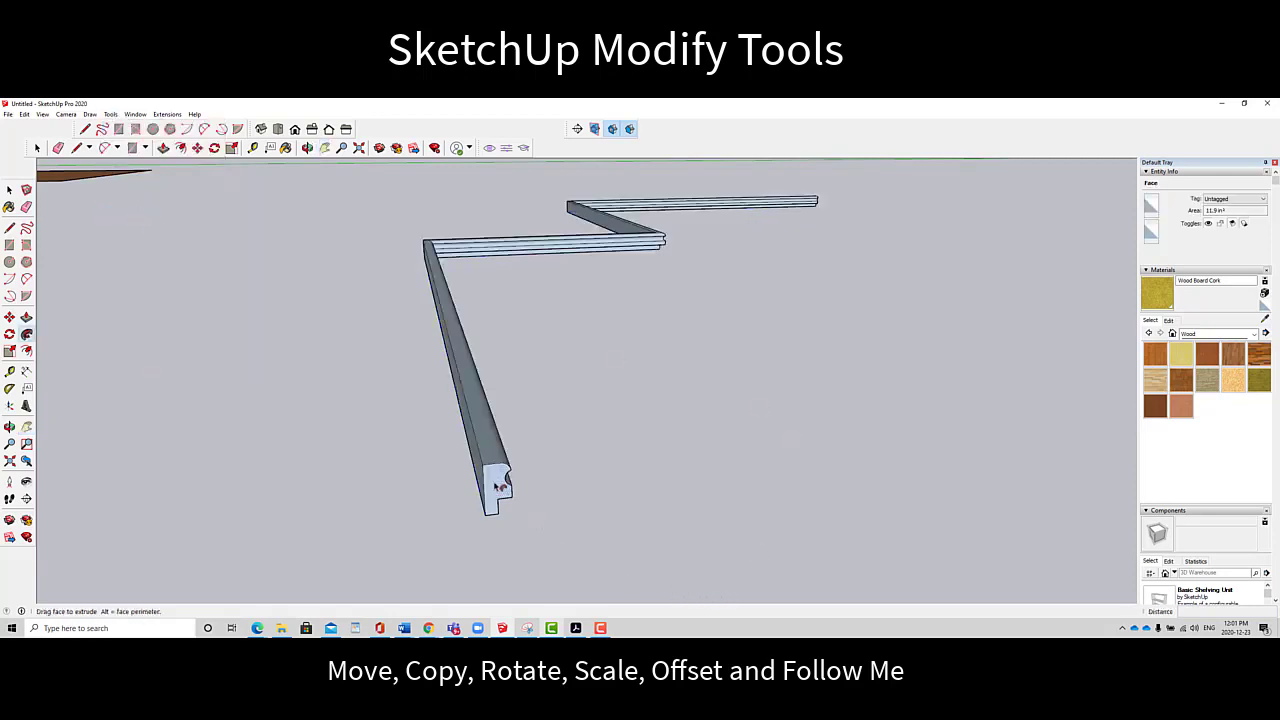
# Inspect the extruded moulding up close, then undo the Follow Me extrusion
pyautogui.click(307, 147)
pyautogui.moveTo(590, 400); pyautogui.dragTo(523, 274)
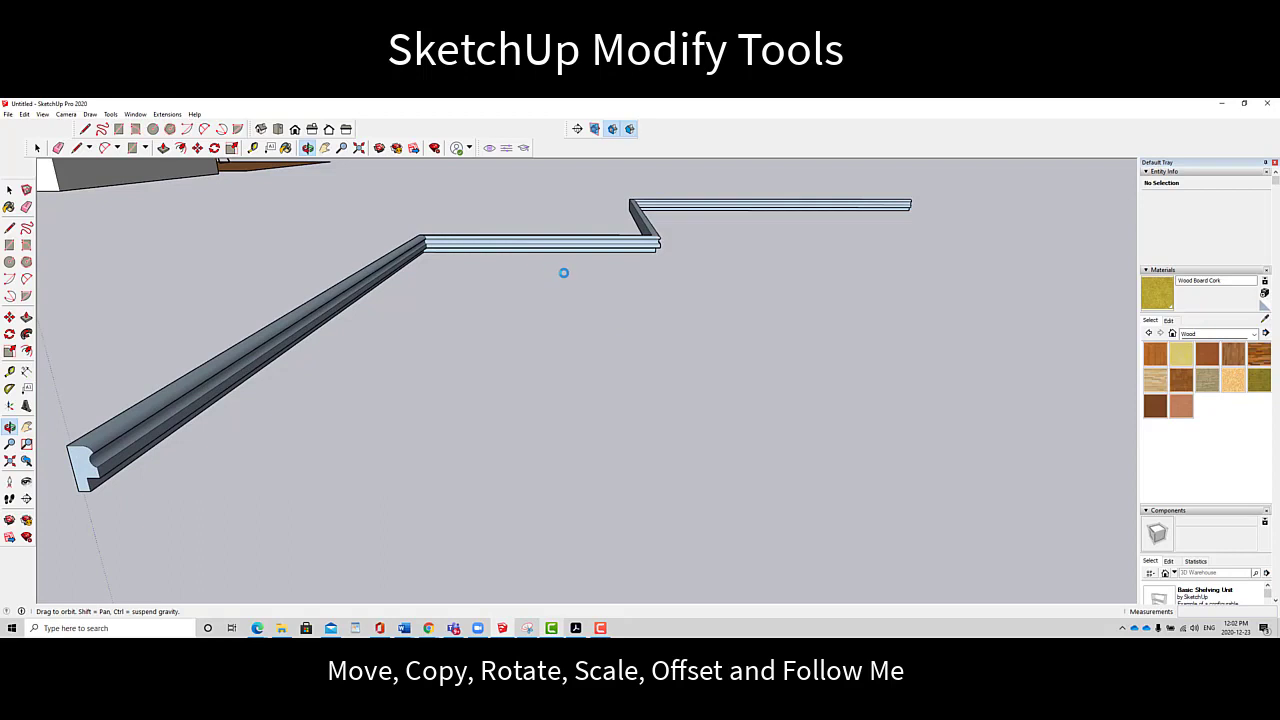
pyautogui.scroll(5, 565, 268)
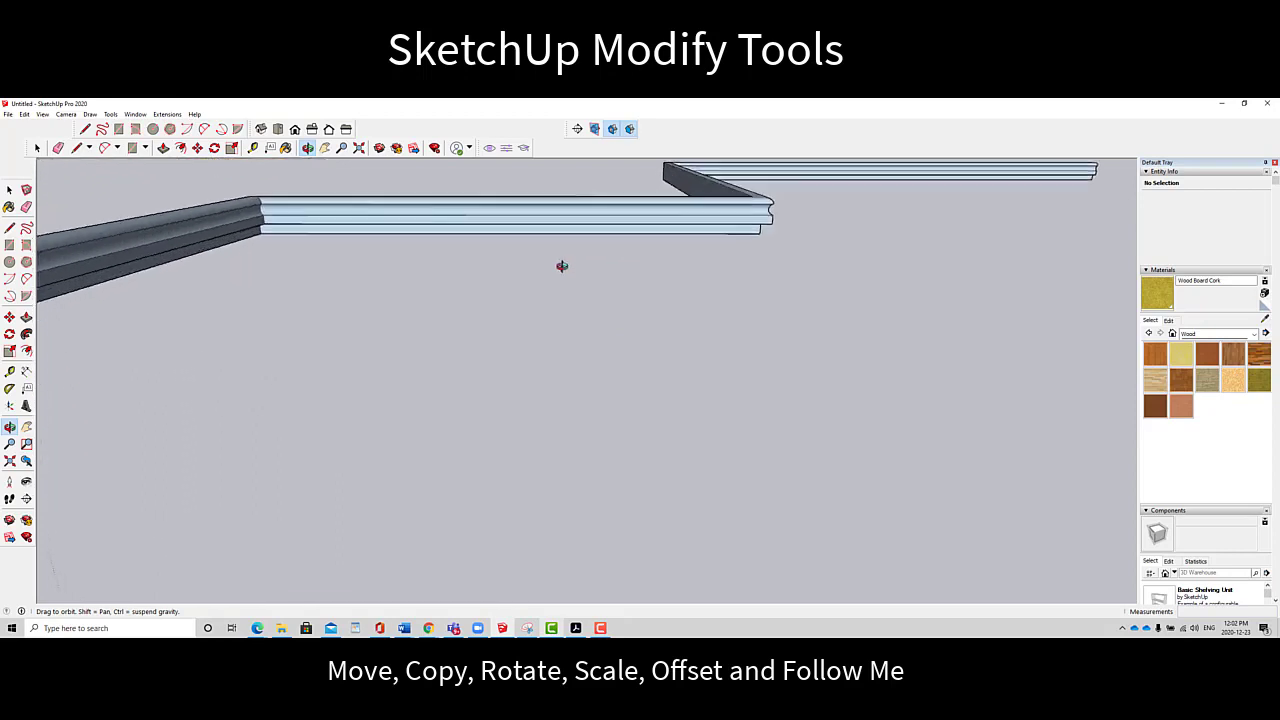
pyautogui.press('space')
pyautogui.click(585, 218)
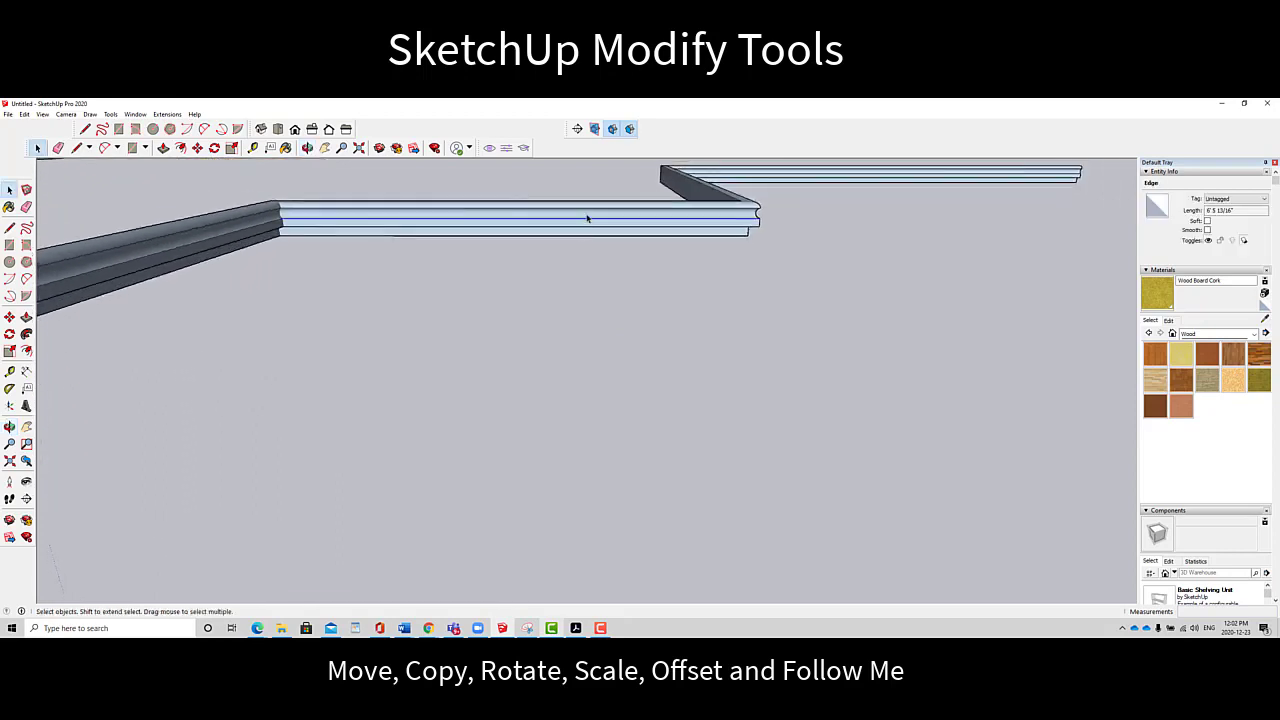
pyautogui.click(587, 218)
pyautogui.scroll(-4, 587, 218)
pyautogui.hotkey('ctrl', 'z')
pyautogui.scroll(4, 443, 283)
# Paint the moulding profile face with the Wood Bamboo material
pyautogui.click(1154, 355)
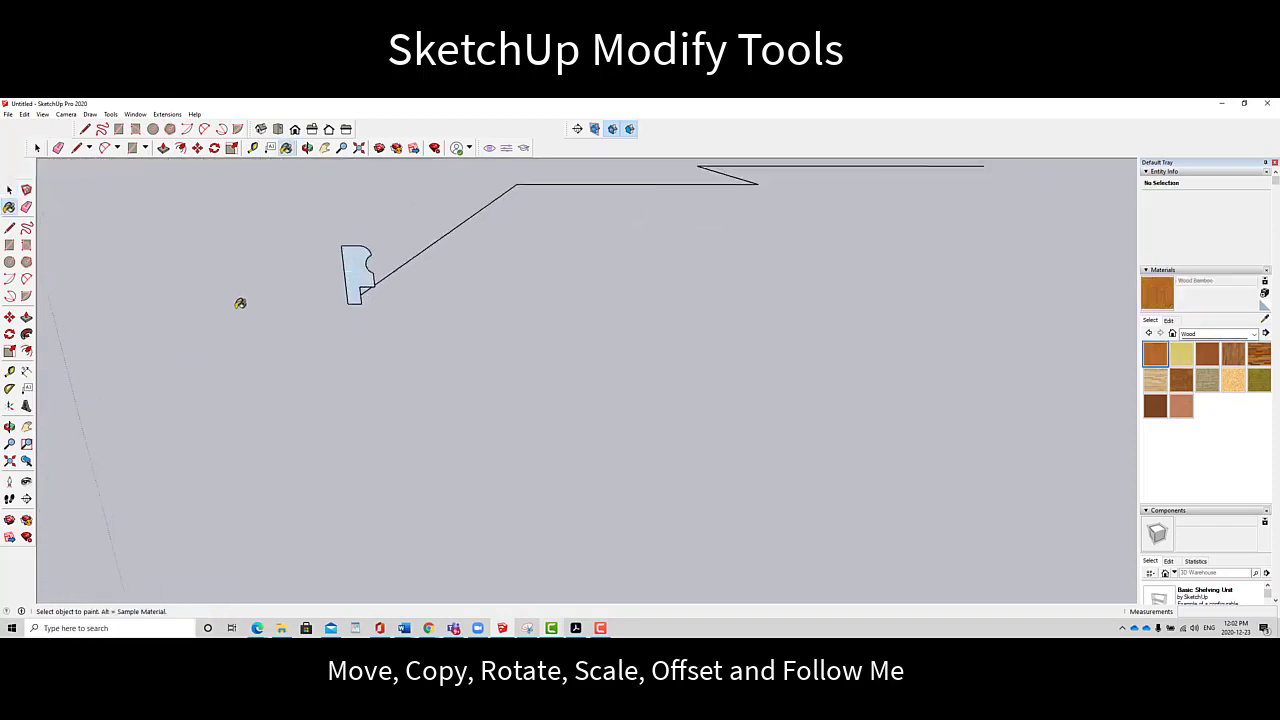
pyautogui.click(358, 256)
pyautogui.press('space')
pyautogui.scroll(-2, 578, 244)
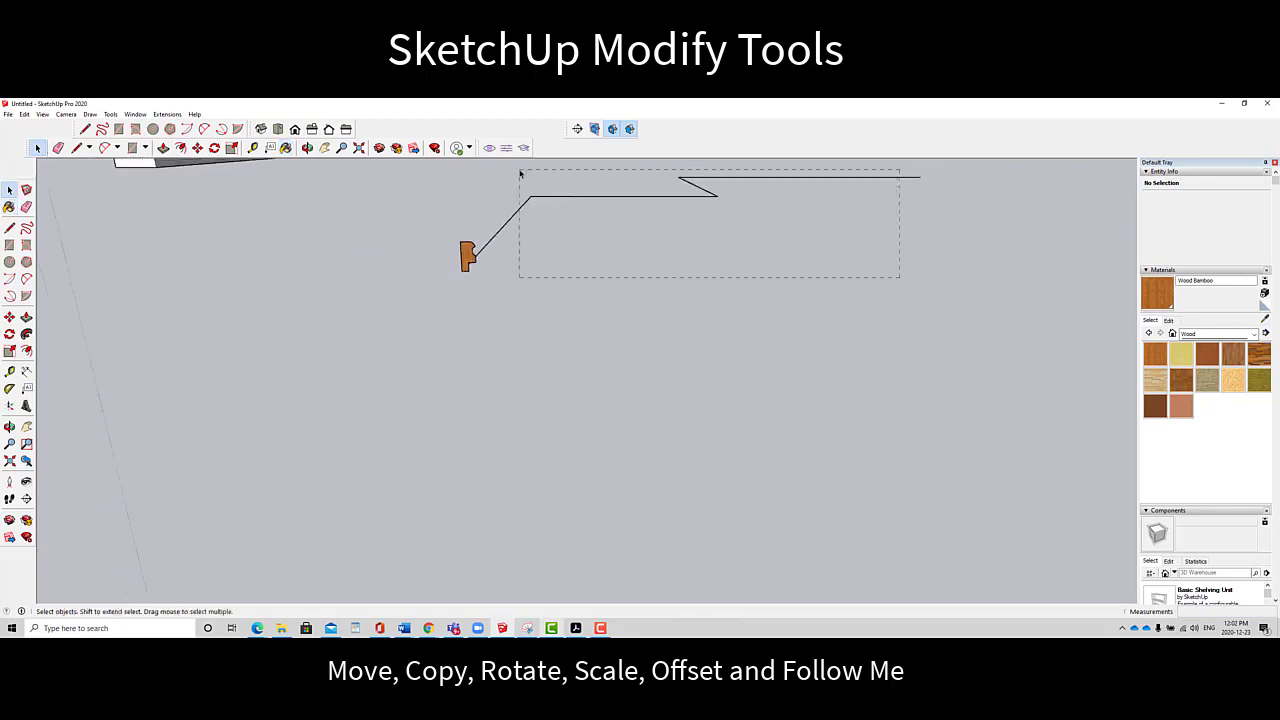
pyautogui.moveTo(520, 174); pyautogui.dragTo(520, 173)
pyautogui.click(110, 114)
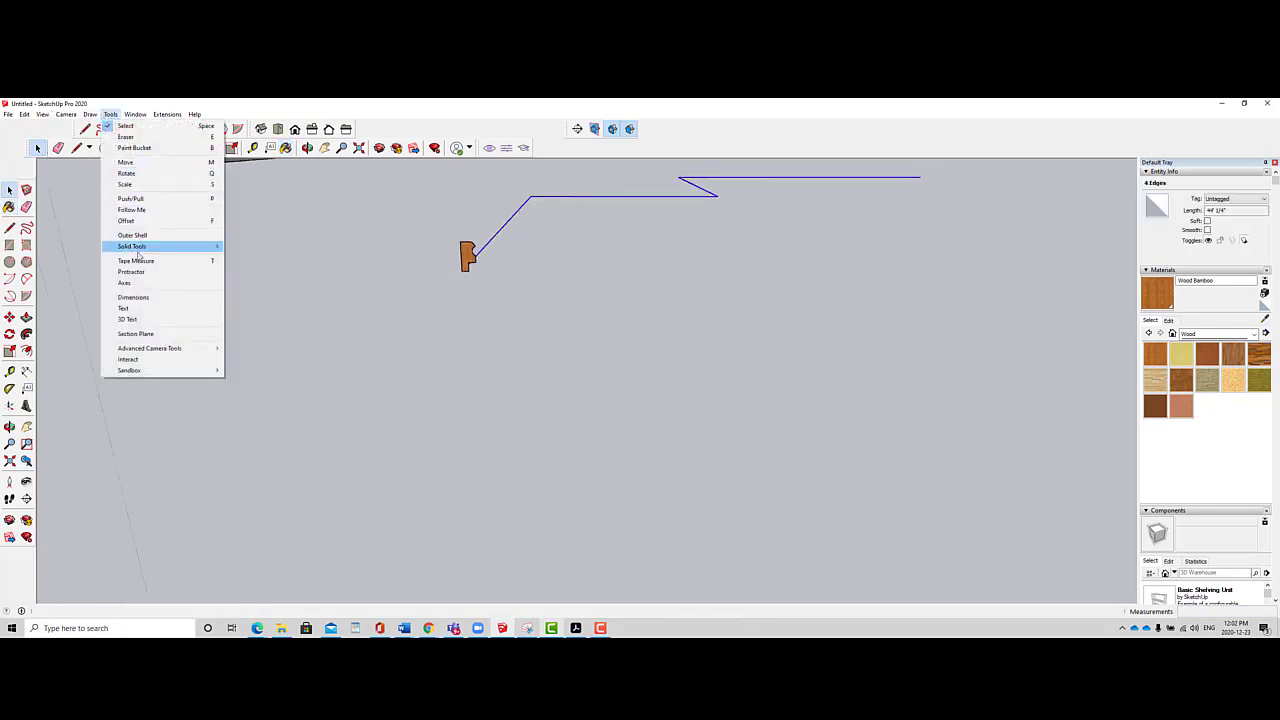
pyautogui.click(128, 221)
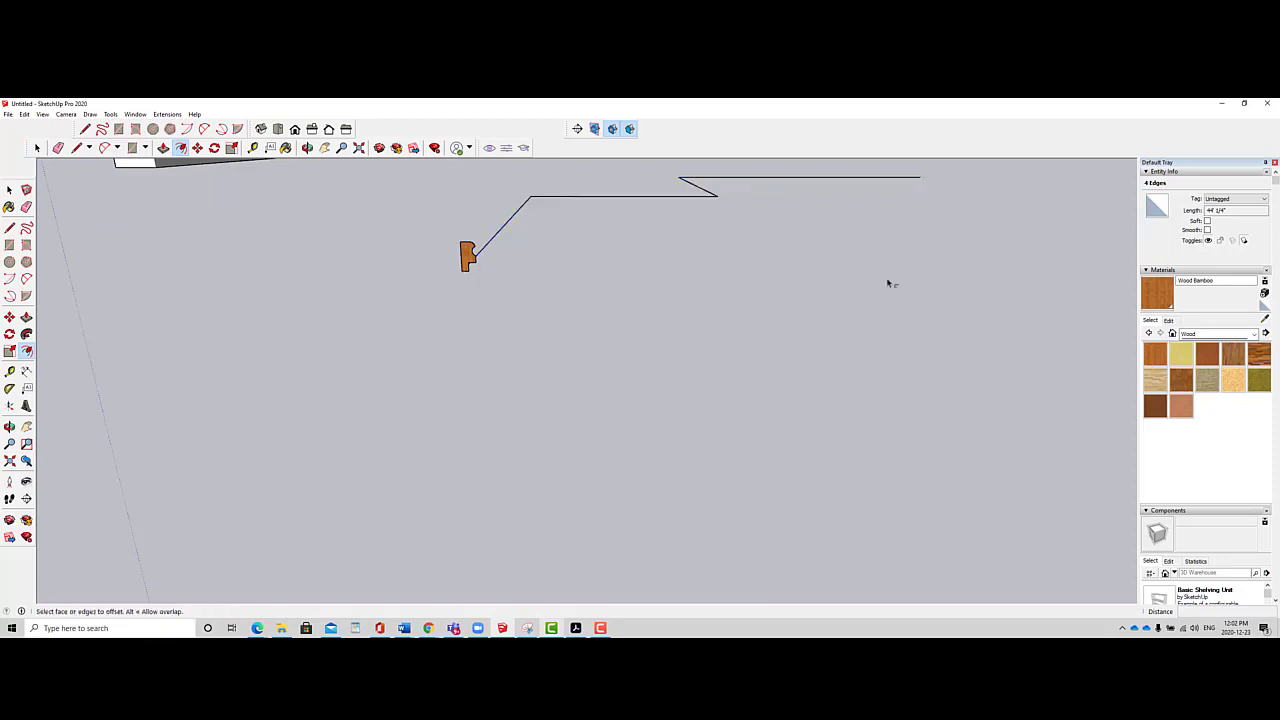
# Select the four path edges and extrude the bamboo-painted profile along them with Follow Me
pyautogui.click(37, 147)
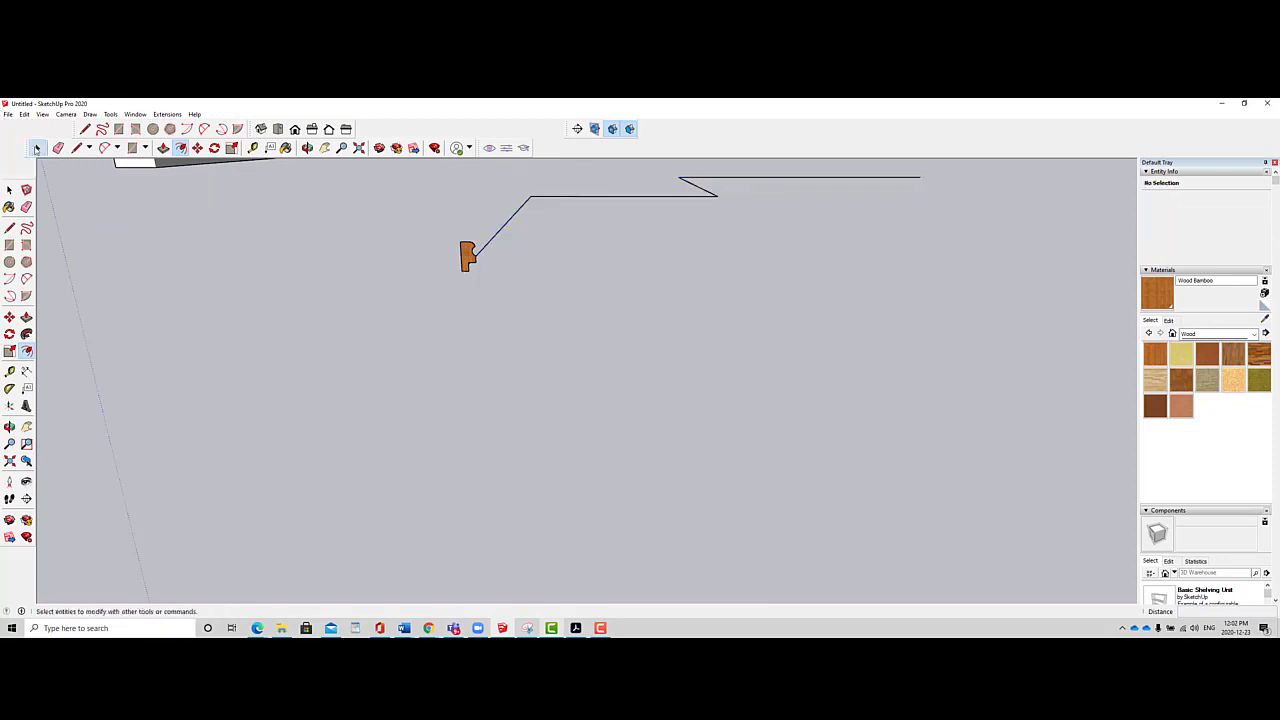
pyautogui.click(110, 114)
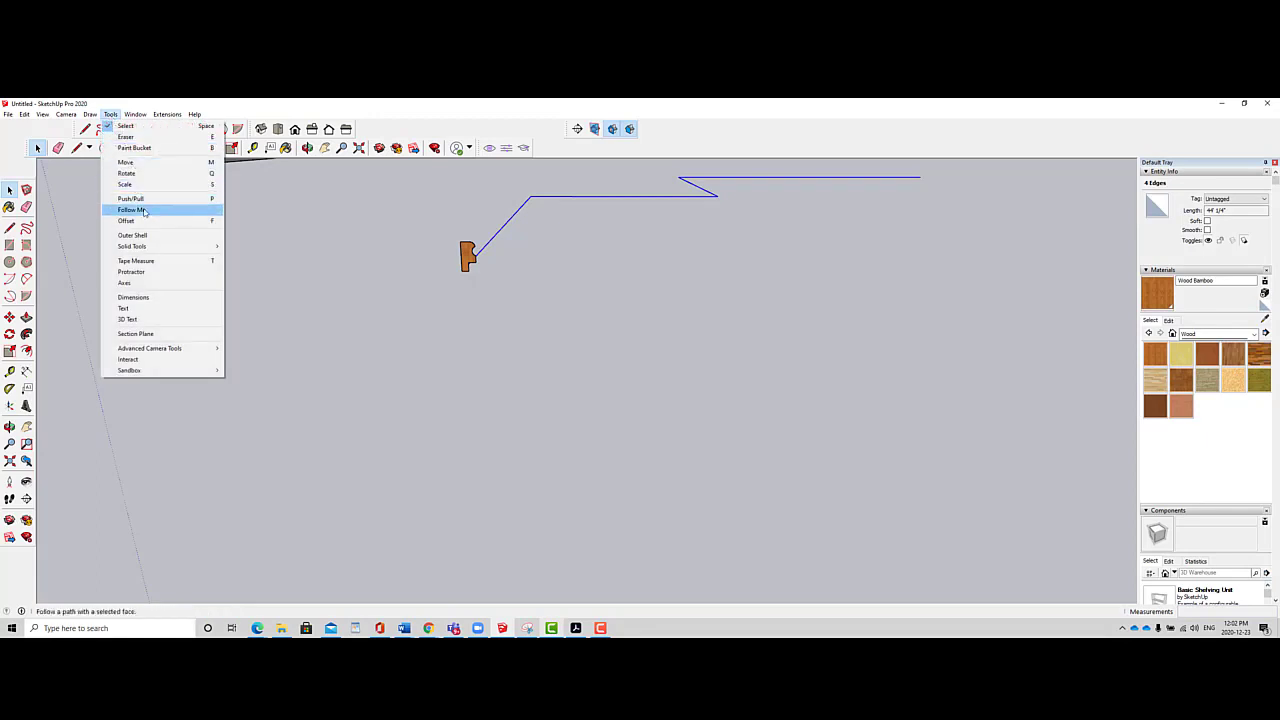
pyautogui.click(125, 208)
pyautogui.click(468, 255)
pyautogui.scroll(3, 655, 275)
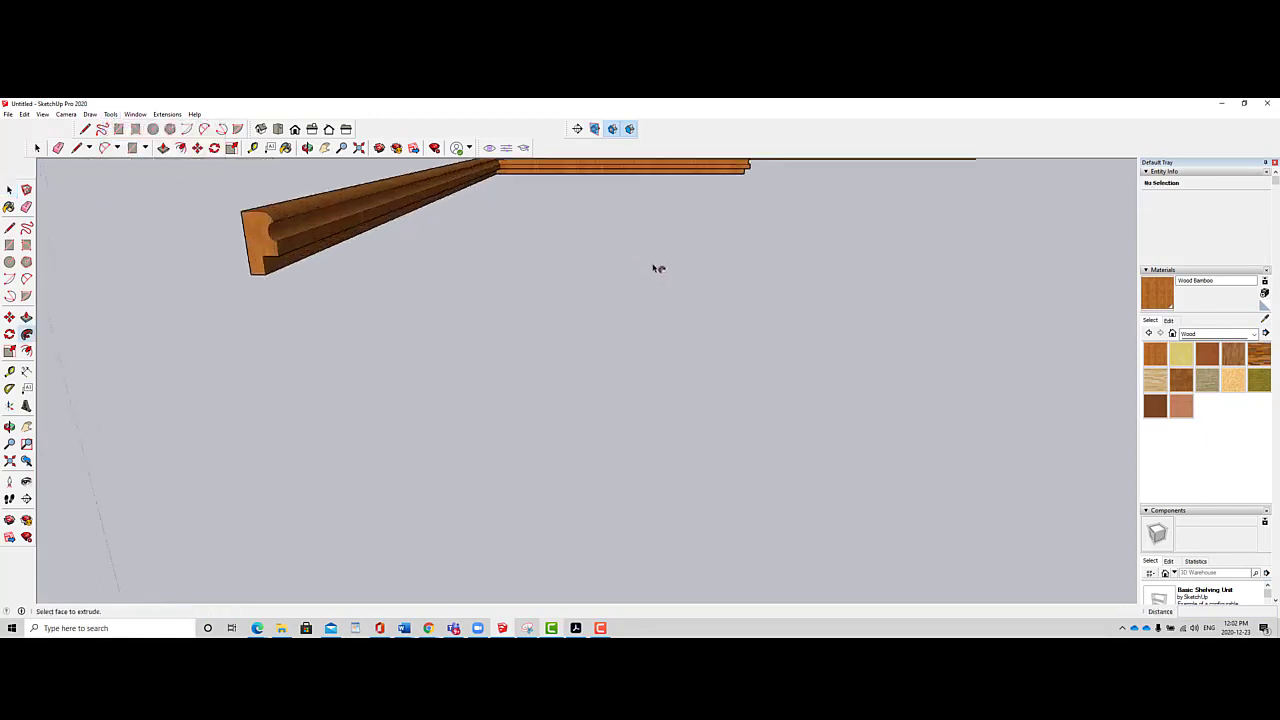
pyautogui.scroll(-5, 658, 252)
pyautogui.press('h')
pyautogui.moveTo(658, 252); pyautogui.dragTo(526, 420)
pyautogui.scroll(-3, 571, 291)
pyautogui.scroll(3, 567, 285)
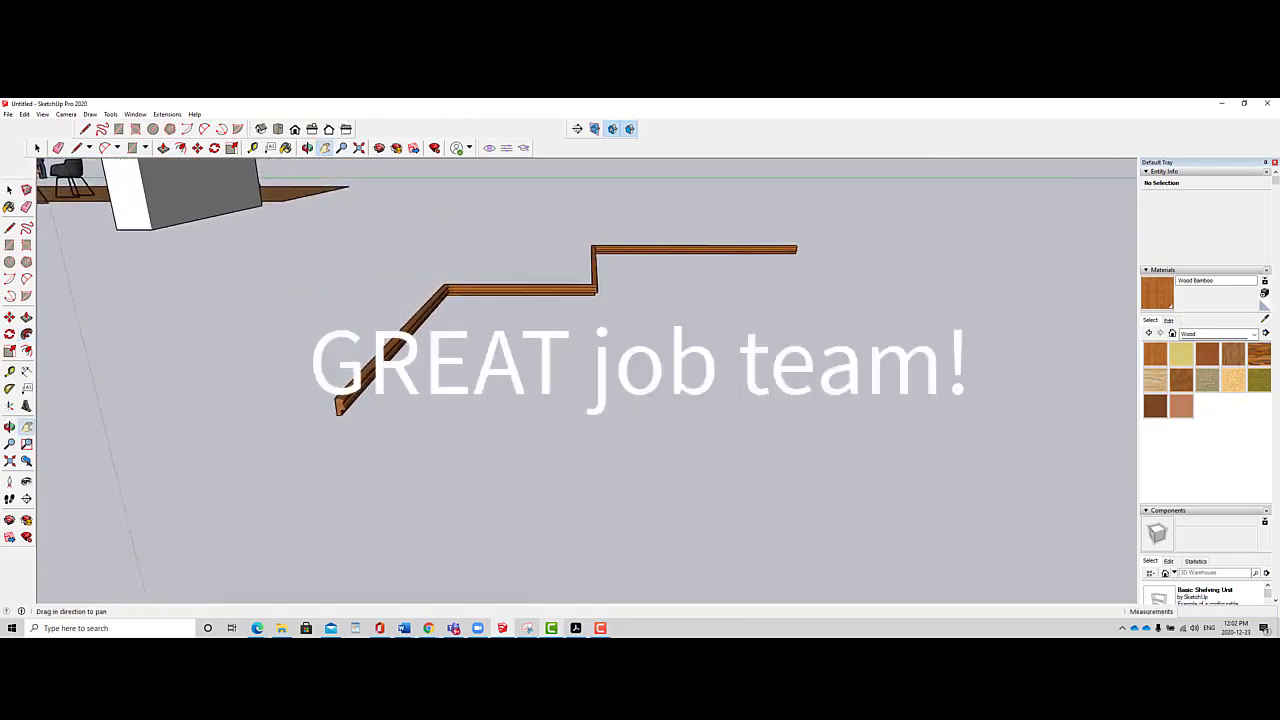